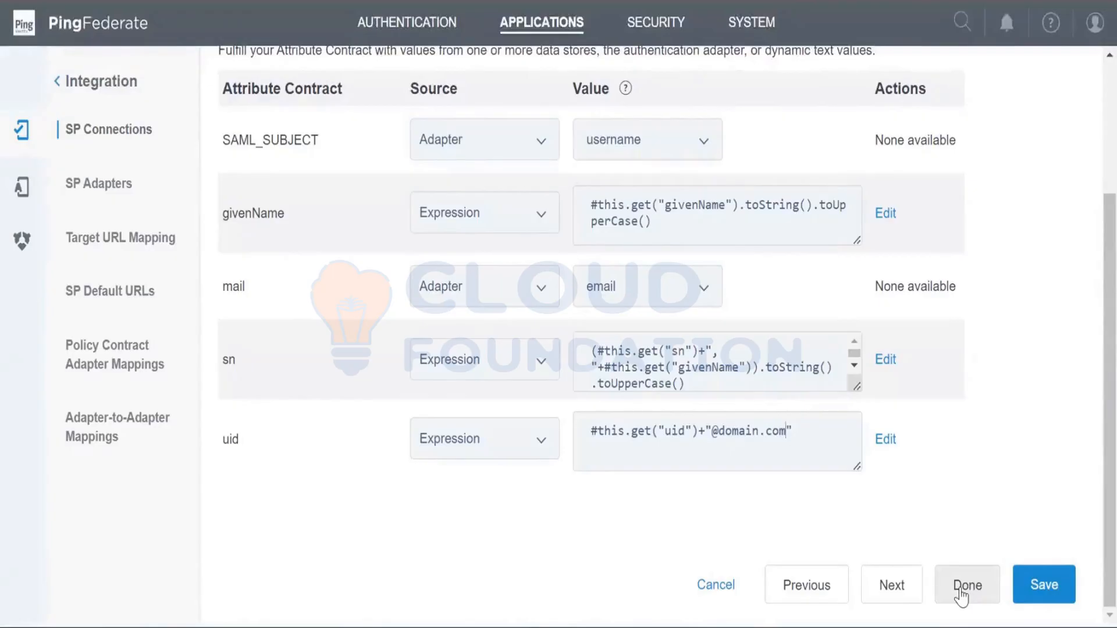
# Save the attribute contract fulfillment and open the Attribute Sources & User Lookup settings of the Test_SP1 connection.
pyautogui.click(1044, 586)
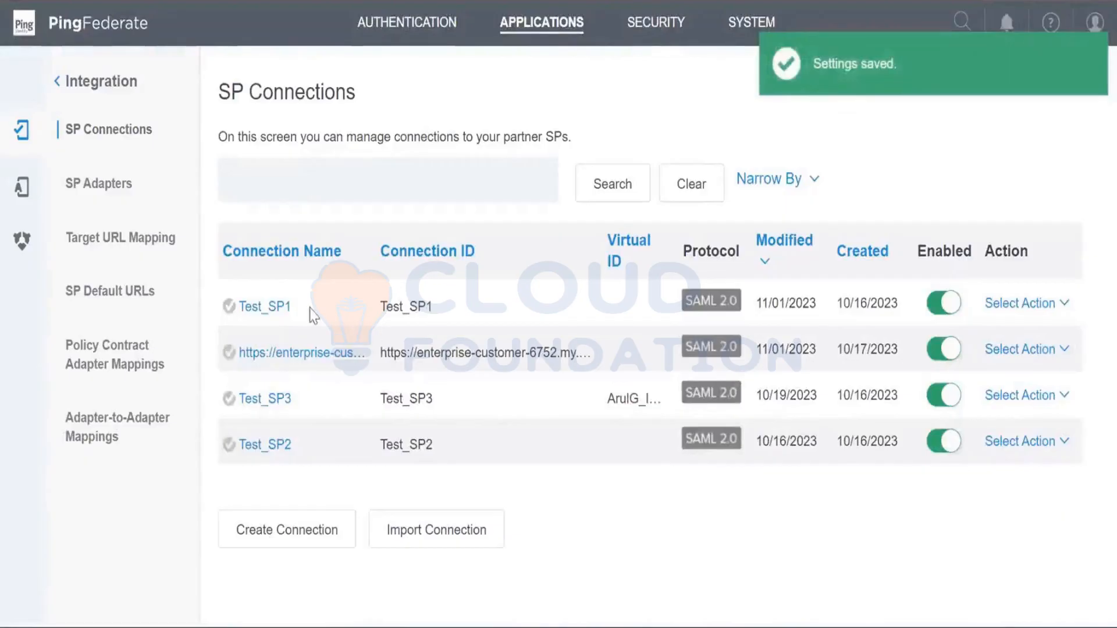
pyautogui.click(280, 306)
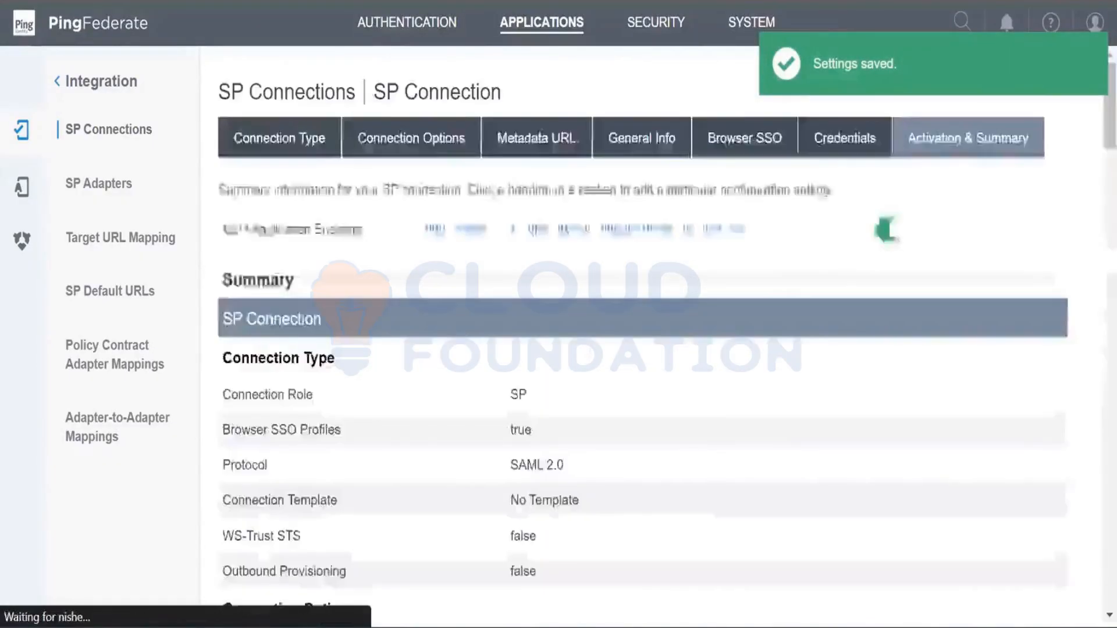
pyautogui.scroll(-5, 600, 353)
pyautogui.scroll(5, 600, 353)
pyautogui.scroll(-1, 808, 399)
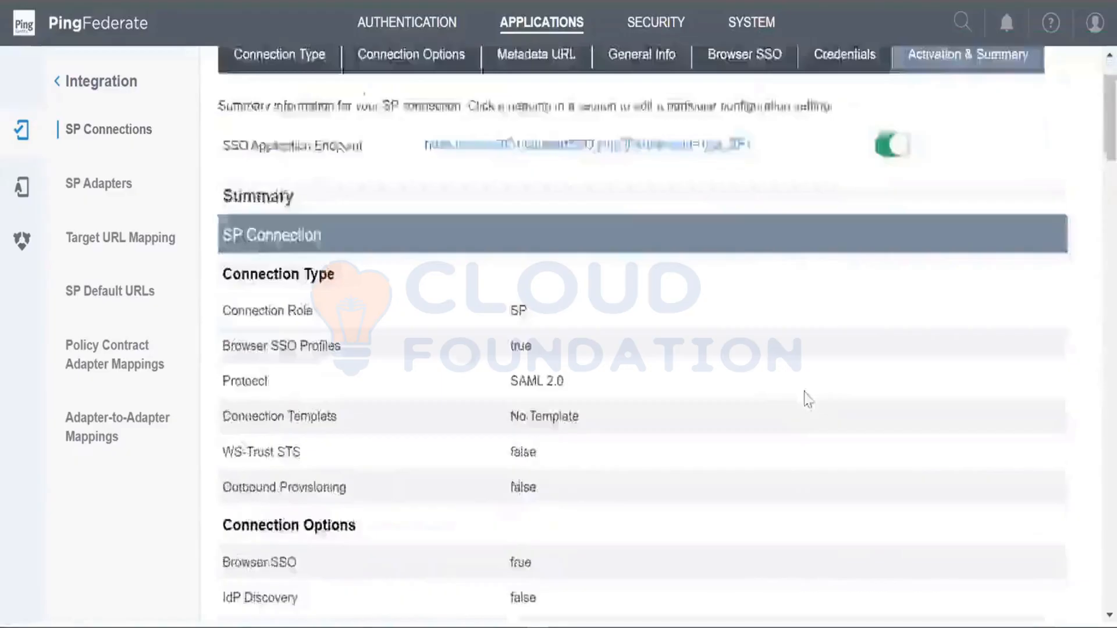
pyautogui.scroll(-20, 807, 399)
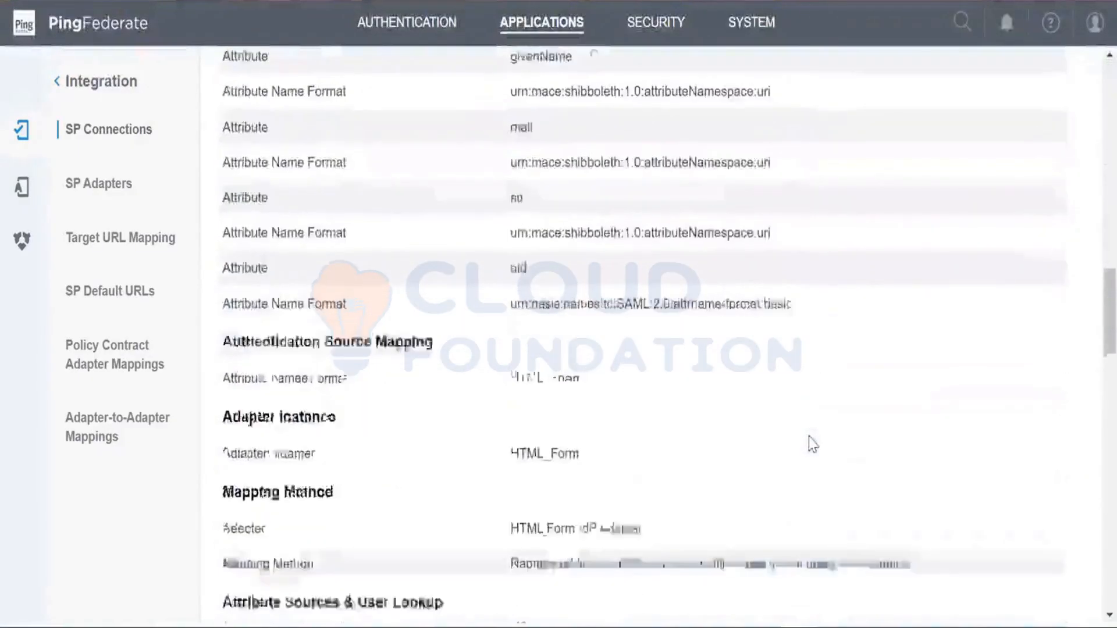
pyautogui.scroll(-6, 813, 445)
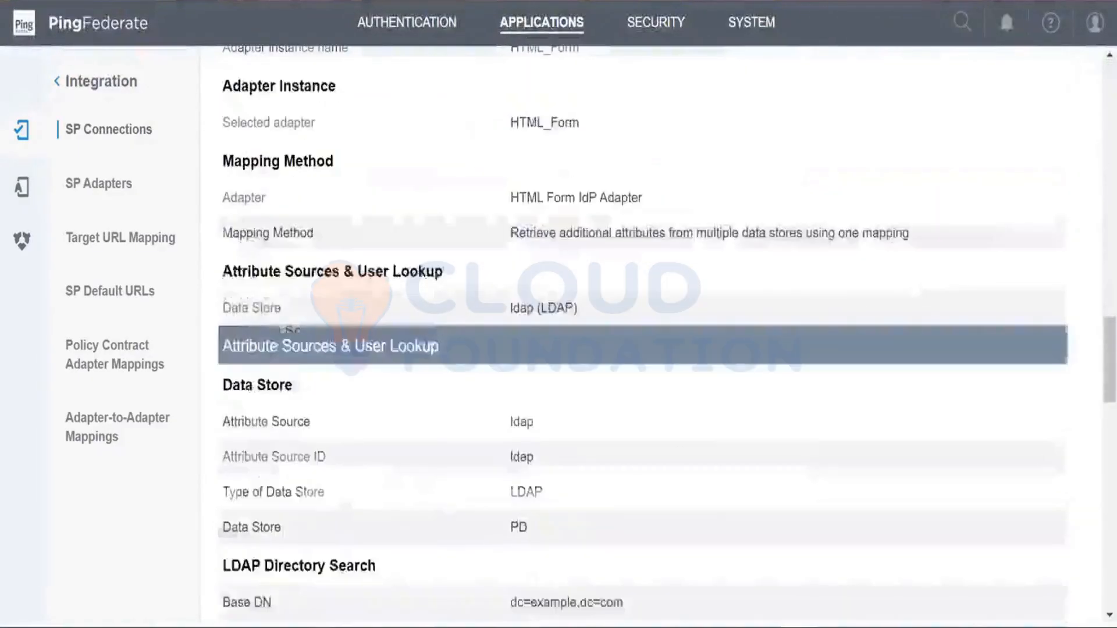
pyautogui.click(410, 277)
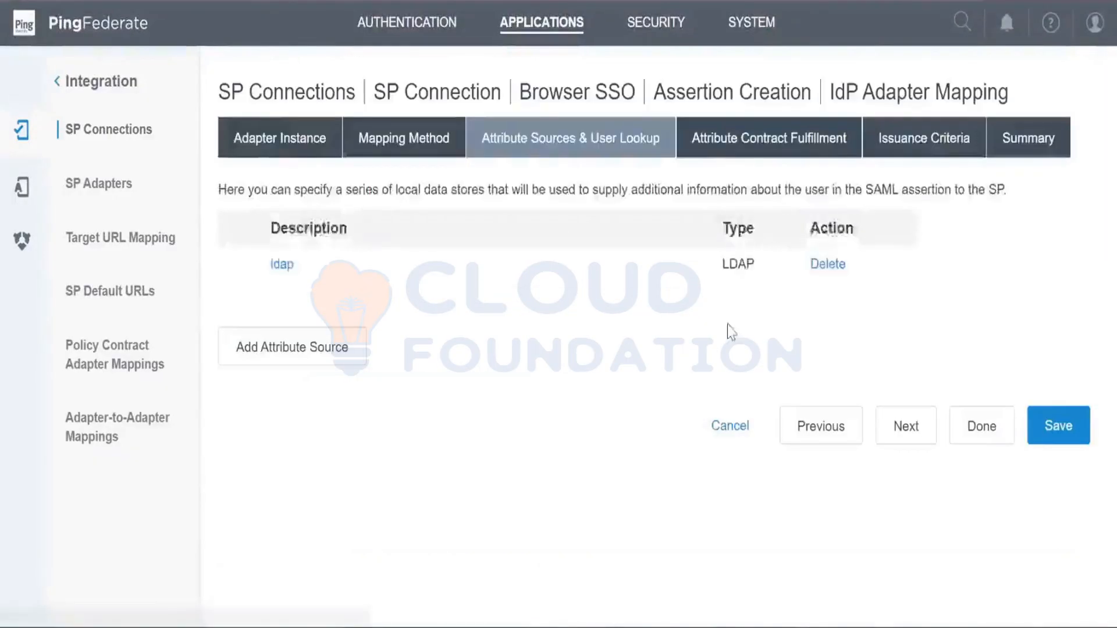
# Delete the ldap attribute source and save the mapping method as using only the adapter contract values in the SAML assertion.
pyautogui.click(826, 267)
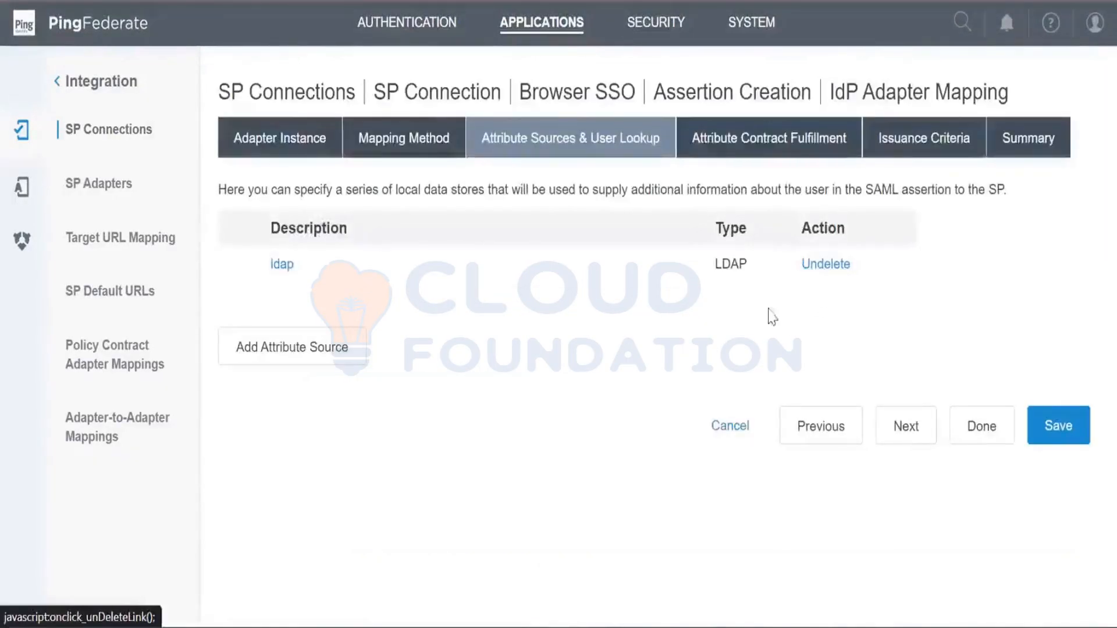
pyautogui.click(985, 431)
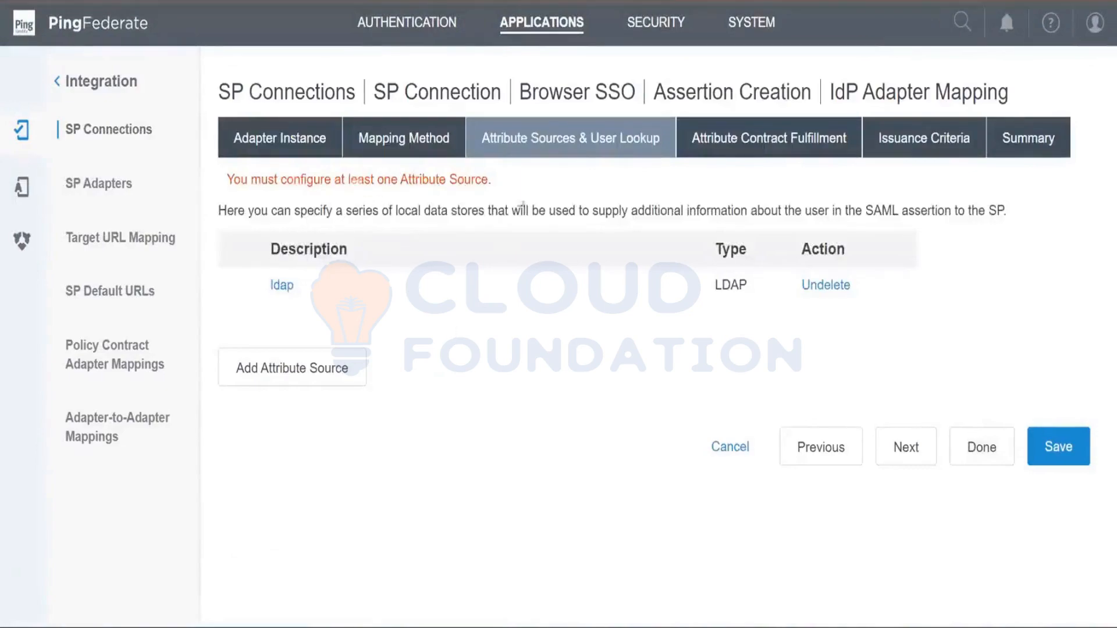
pyautogui.click(420, 156)
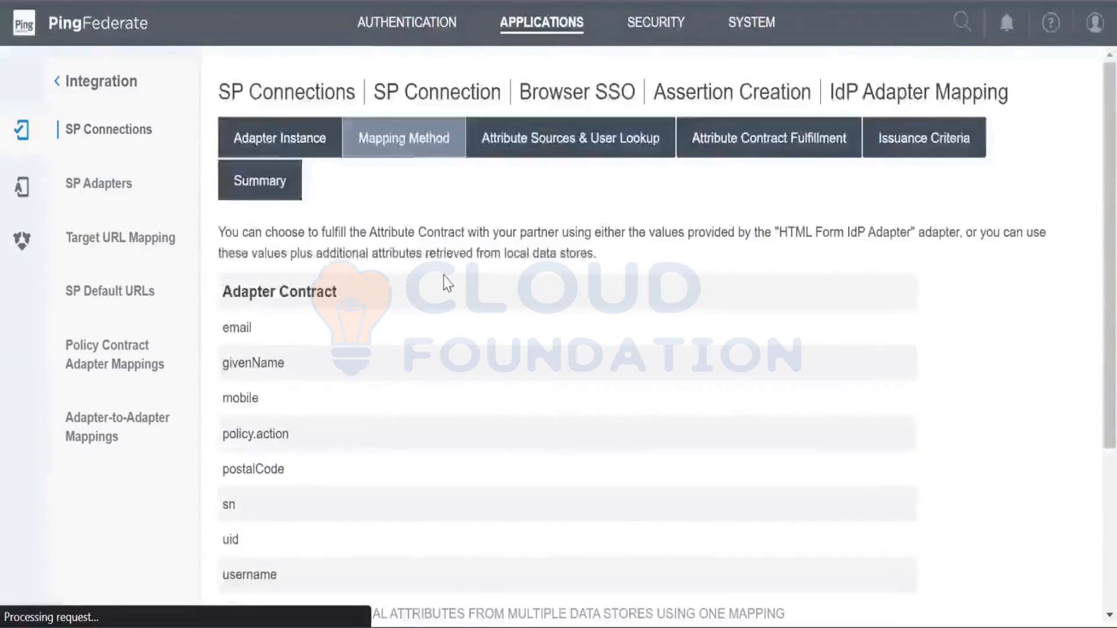
pyautogui.scroll(-4, 448, 283)
pyautogui.click(240, 458)
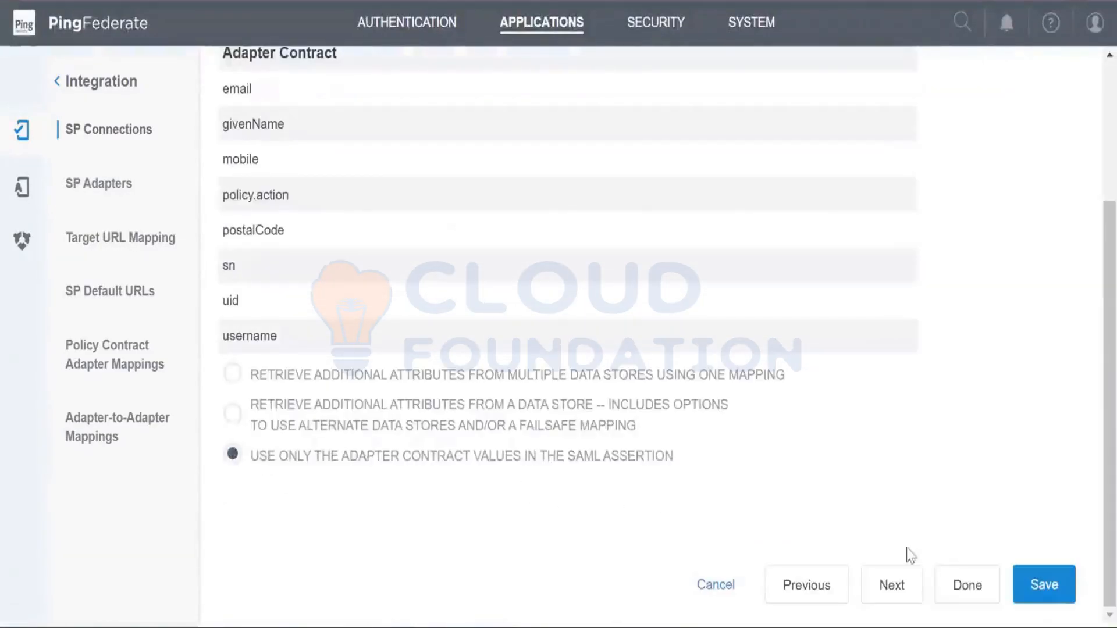
pyautogui.click(1031, 591)
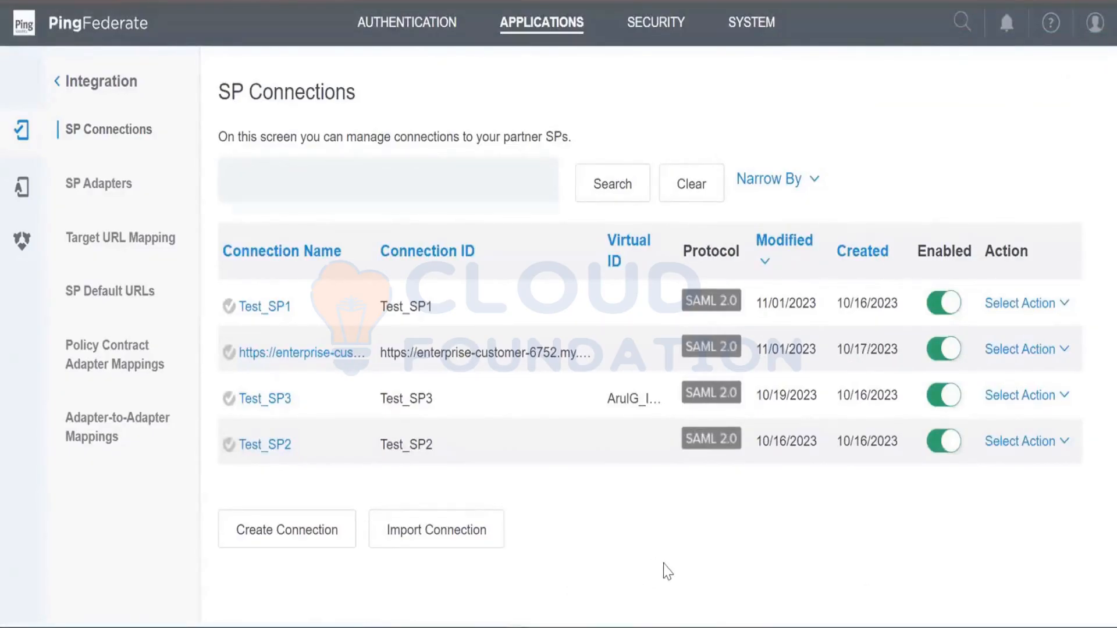
# Open the PCV password credential validator and bring up the LDAP fields of its instance configuration.
pyautogui.click(745, 23)
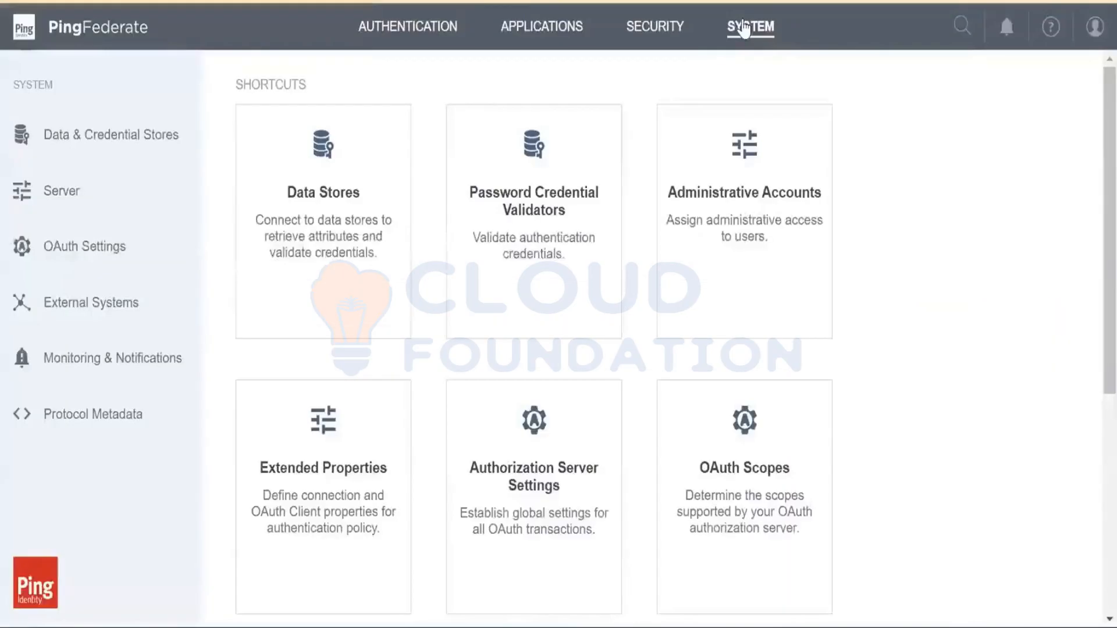
pyautogui.click(567, 254)
pyautogui.click(239, 240)
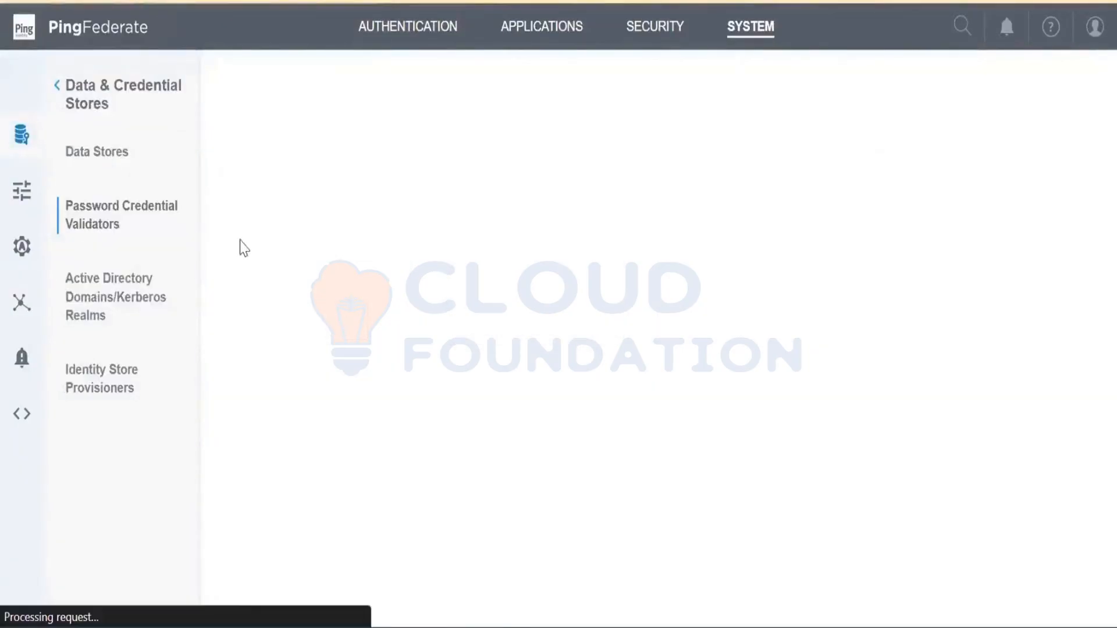
pyautogui.scroll(-2, 790, 295)
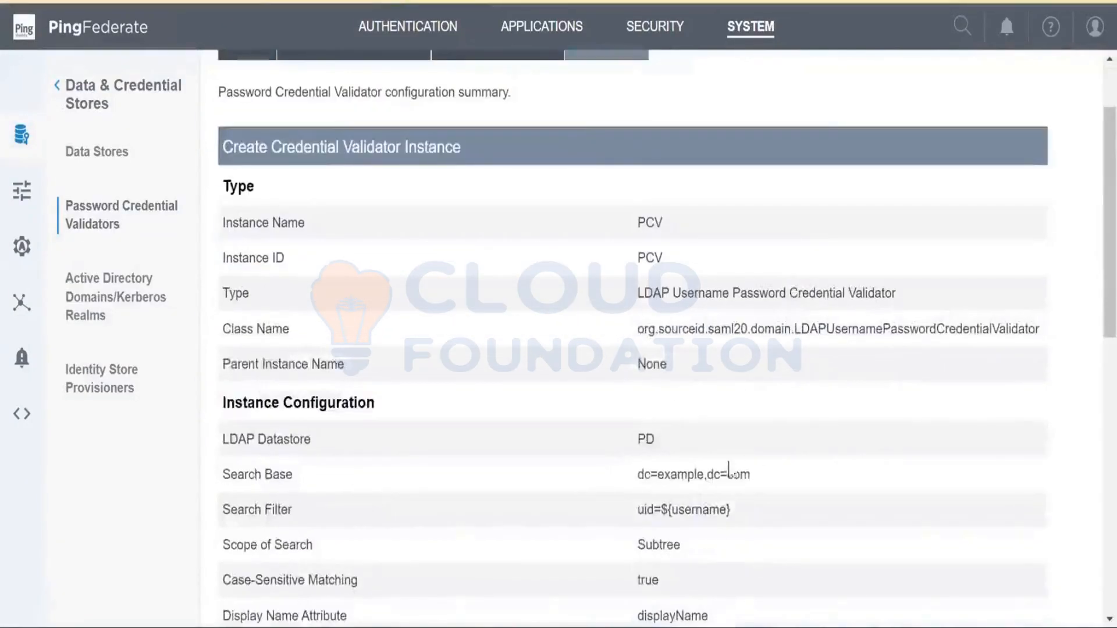
pyautogui.moveTo(640, 507); pyautogui.dragTo(761, 523)
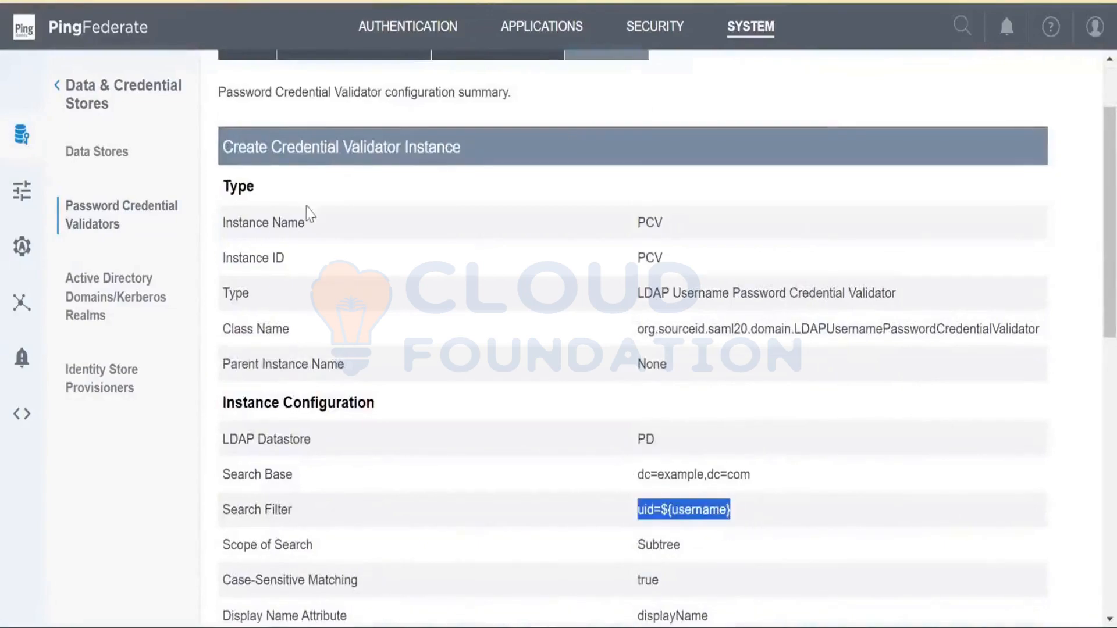
pyautogui.scroll(2, 308, 215)
pyautogui.click(500, 148)
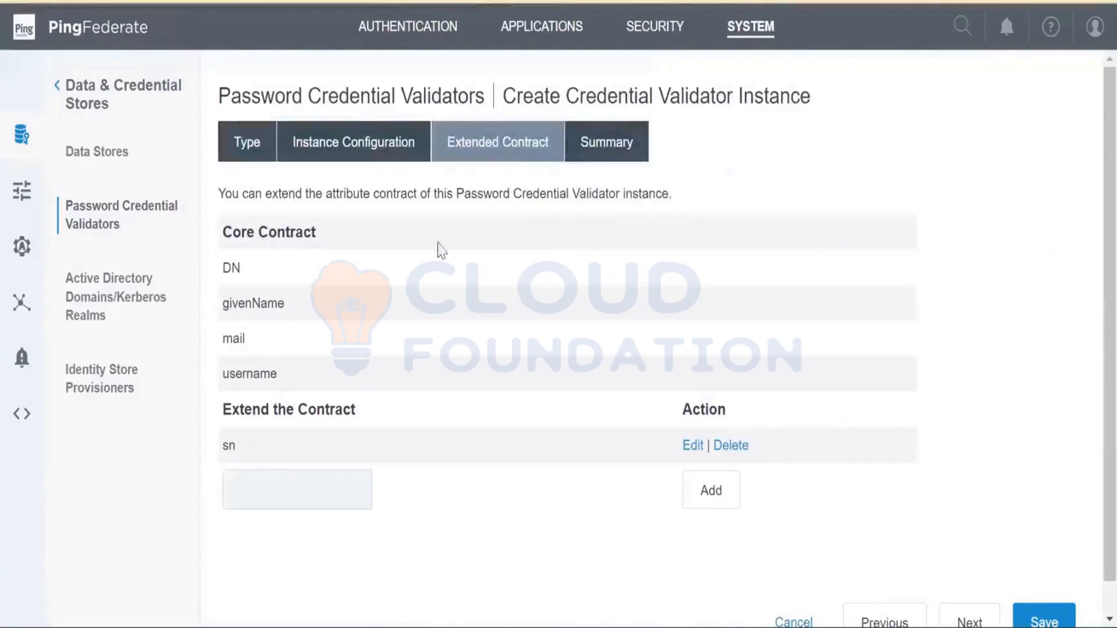
pyautogui.click(365, 138)
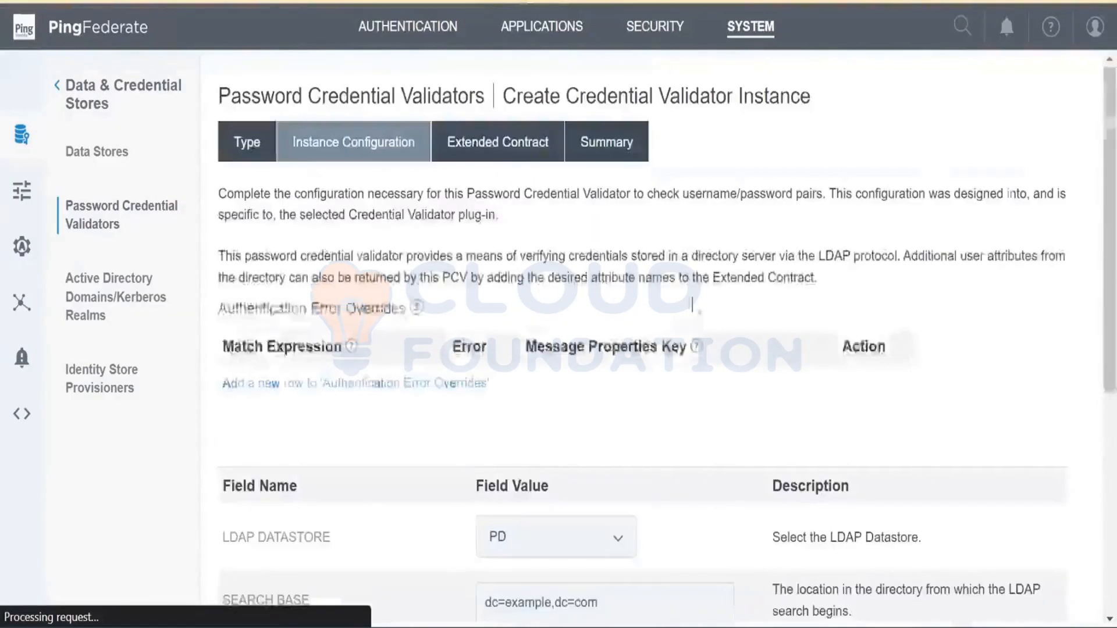
pyautogui.scroll(-5, 753, 325)
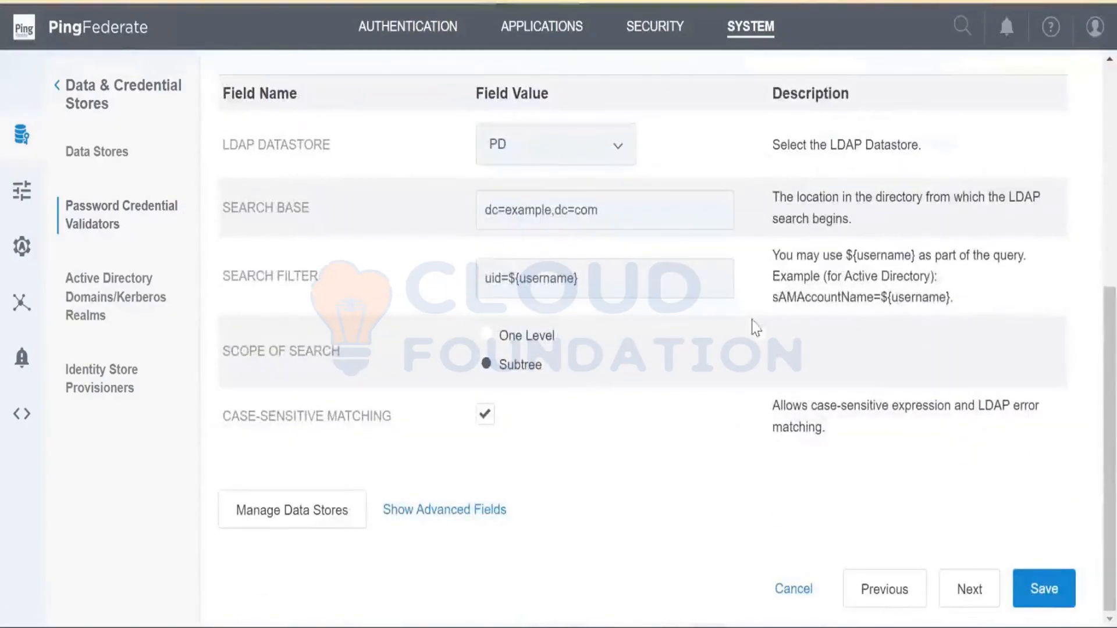
# Examine the validator's search filter and the Active Directory filter example in its description.
pyautogui.moveTo(611, 279); pyautogui.dragTo(469, 282)
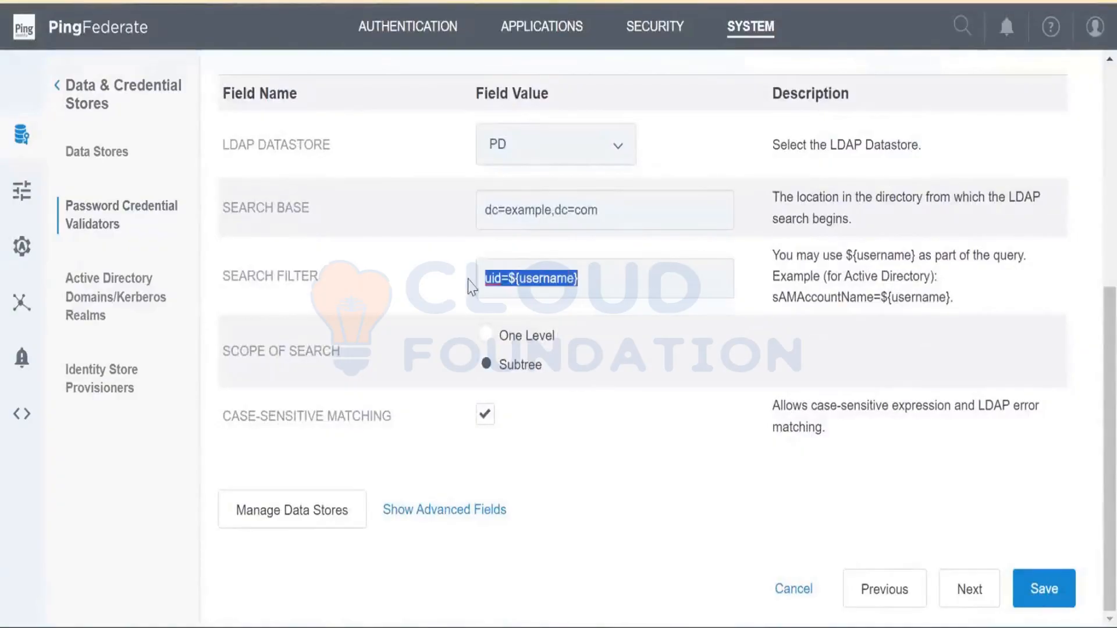
pyautogui.moveTo(950, 297); pyautogui.dragTo(768, 311)
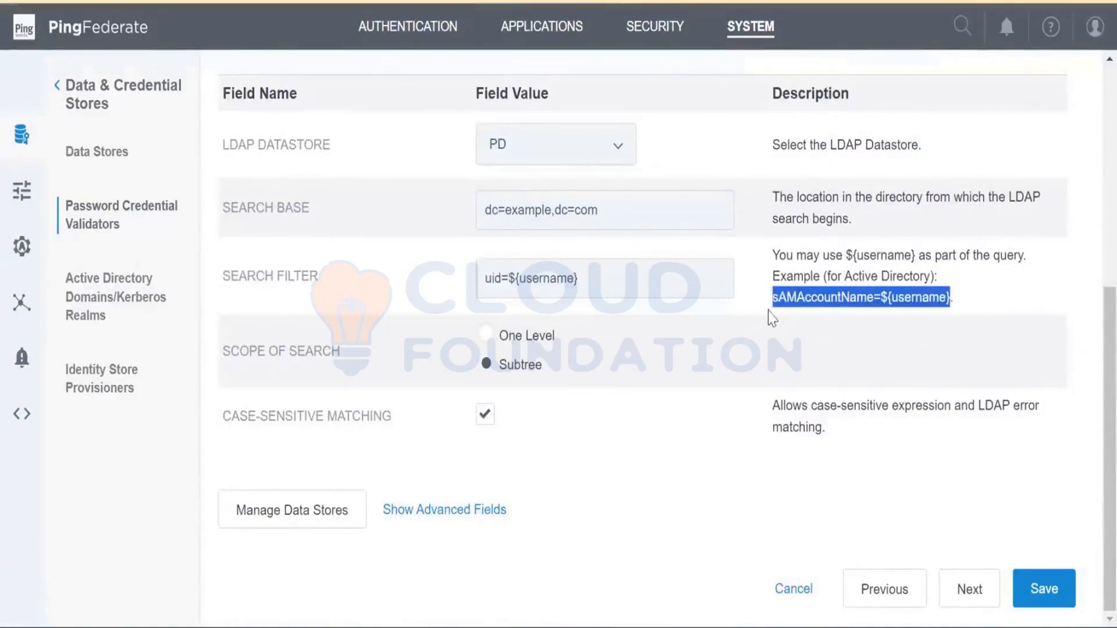
pyautogui.click(905, 333)
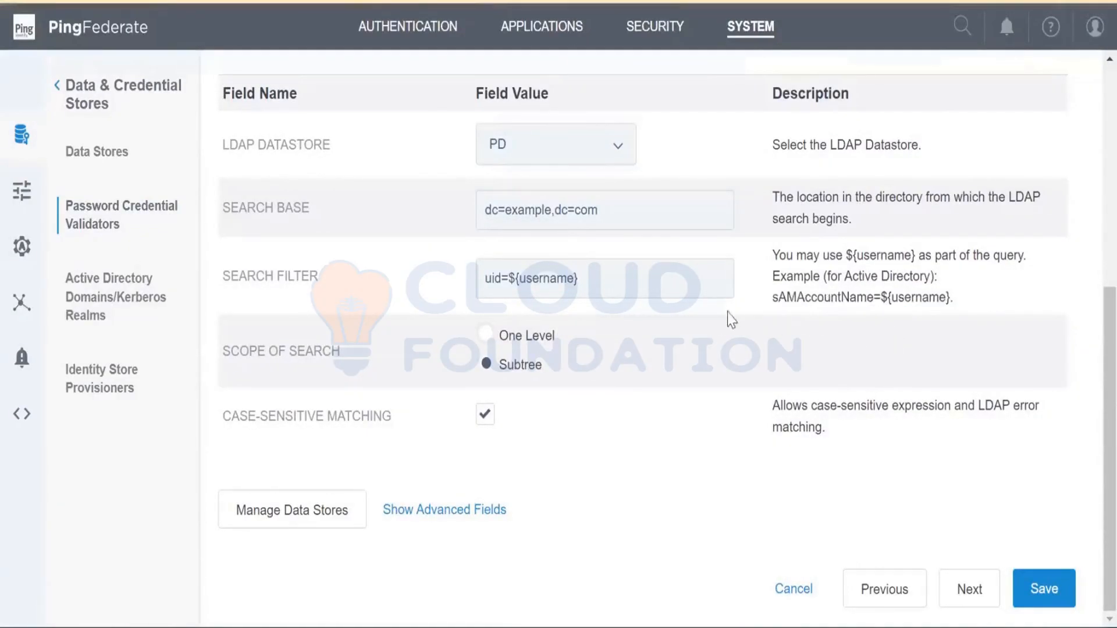
pyautogui.click(606, 282)
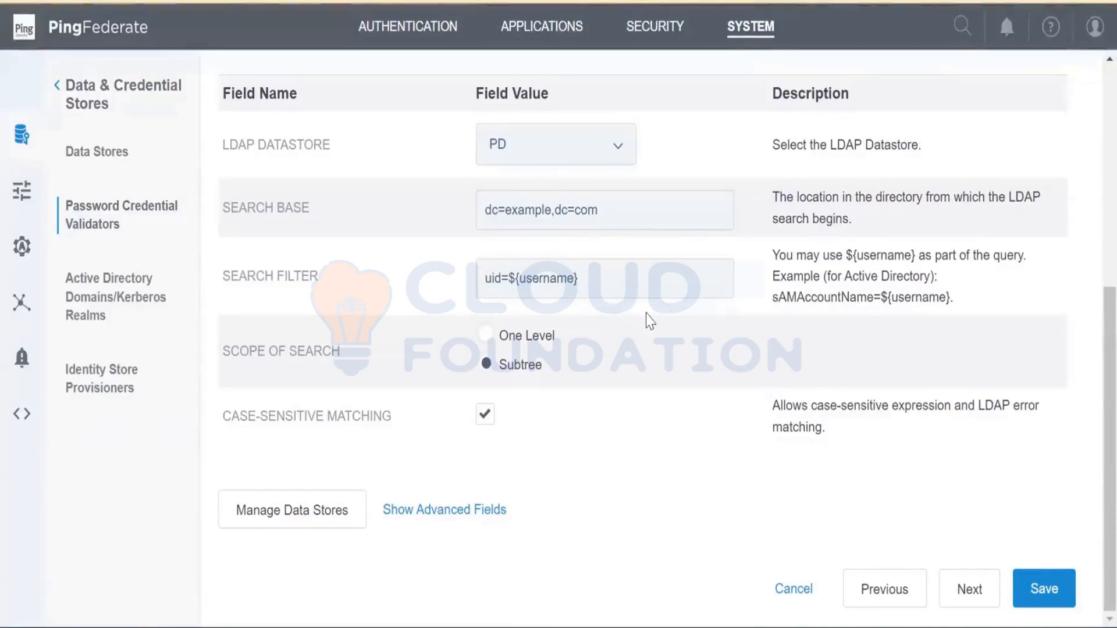
# Copy the search filter uid=${username} onto a new line at the end of the notes file in Notepad++.
pyautogui.moveTo(636, 282); pyautogui.dragTo(477, 291)
pyautogui.hotkey('ctrl', 'c')
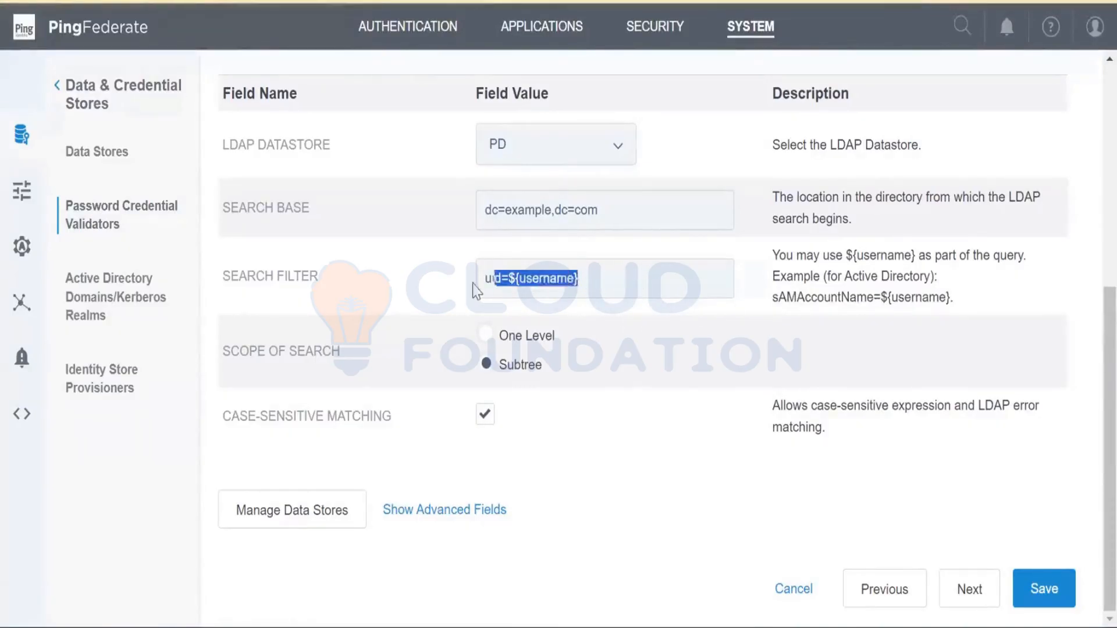
pyautogui.hotkey('alt', 'Tab')
pyautogui.press('Return')
pyautogui.hotkey('ctrl', 'v')
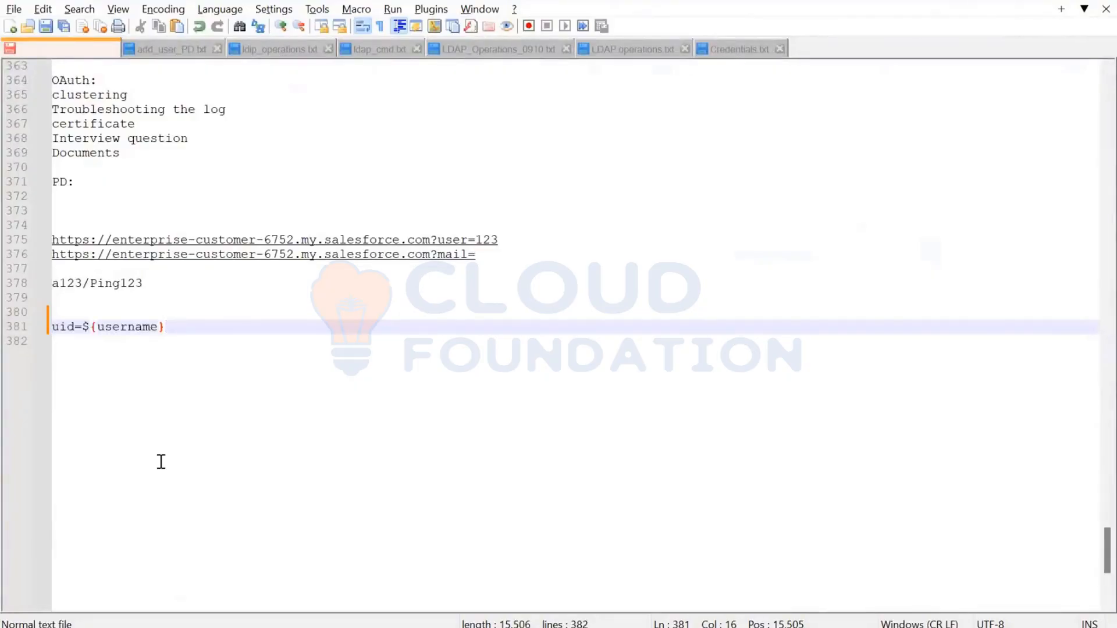
# Add the heading "1/11:" on the empty line directly above the copied search filter.
pyautogui.scroll(2, 227, 478)
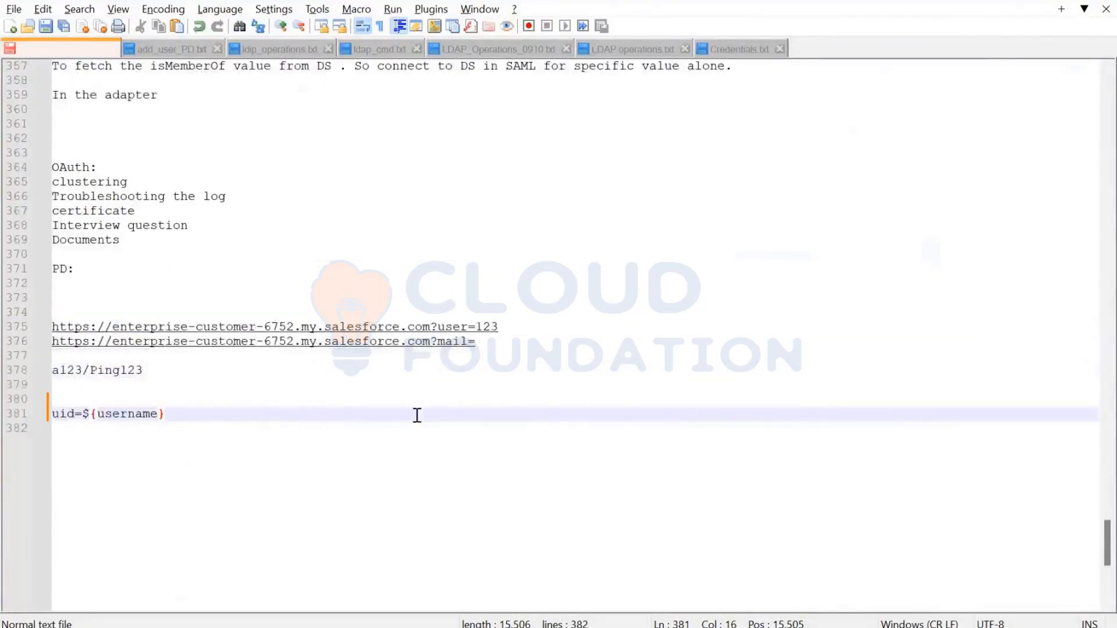
pyautogui.click(120, 390)
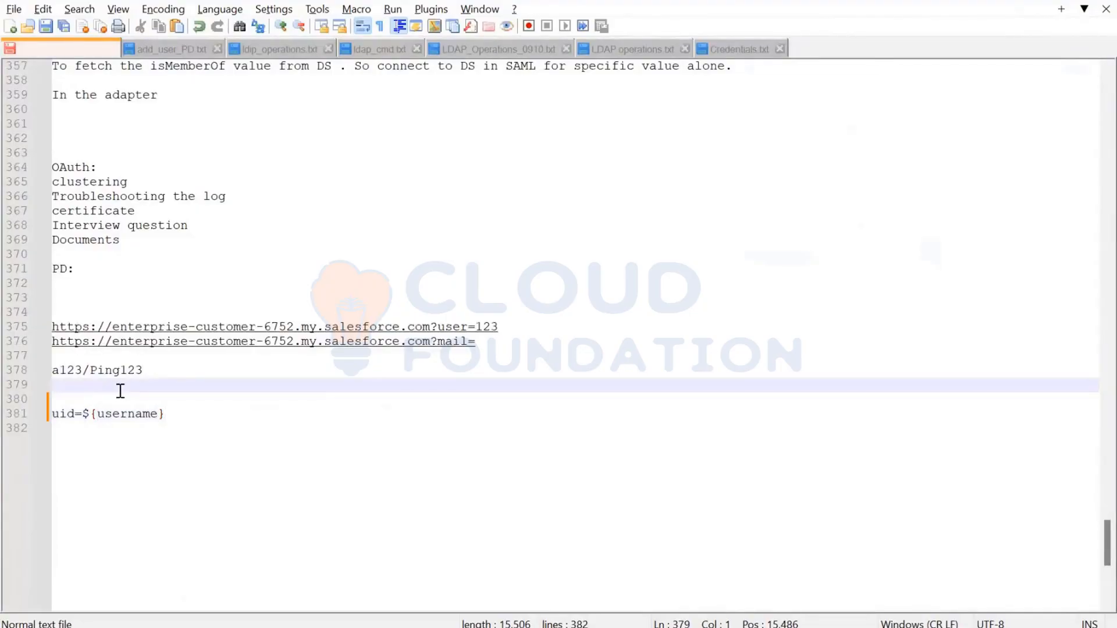
pyautogui.press('Down')
pyautogui.write('1/11')
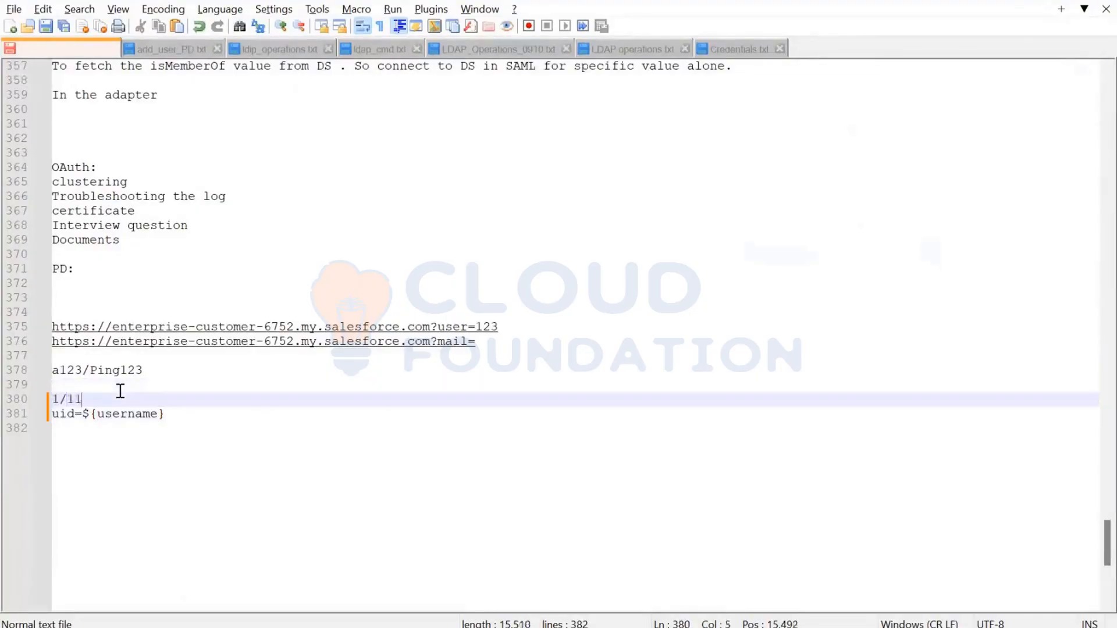
pyautogui.write(':')
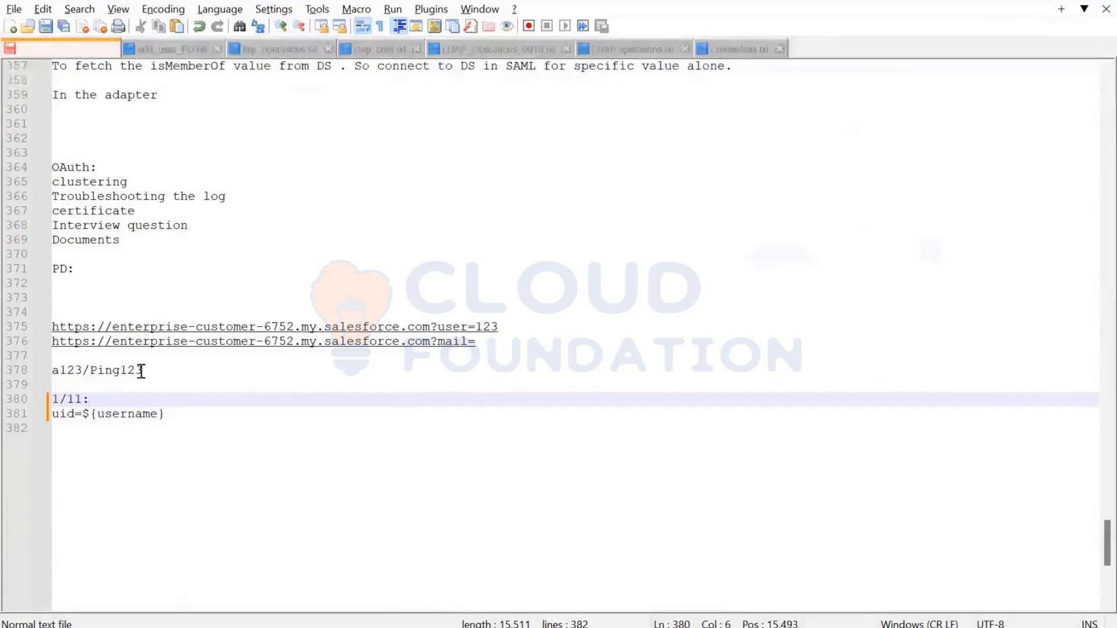
pyautogui.click(198, 414)
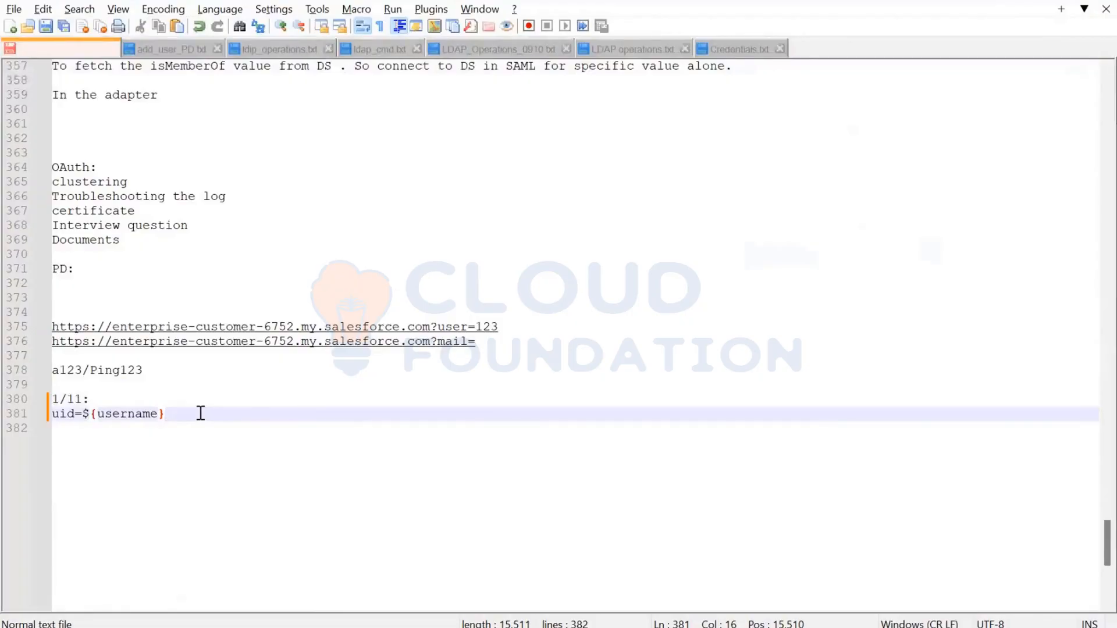
pyautogui.press('Left')
pyautogui.press('Left')
pyautogui.press('Left')
pyautogui.press('Left')
pyautogui.press('Left')
pyautogui.press('Left')
pyautogui.press('Left')
pyautogui.press('Left')
pyautogui.press('Left')
pyautogui.press('Left')
pyautogui.press('Left')
pyautogui.write('mail')
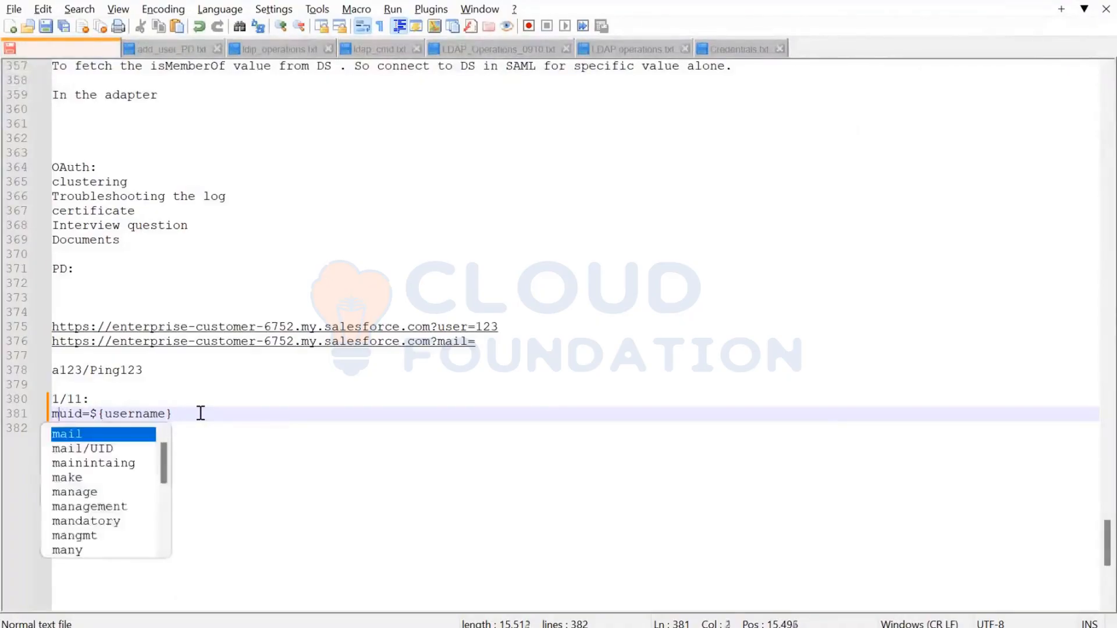
pyautogui.write('=')
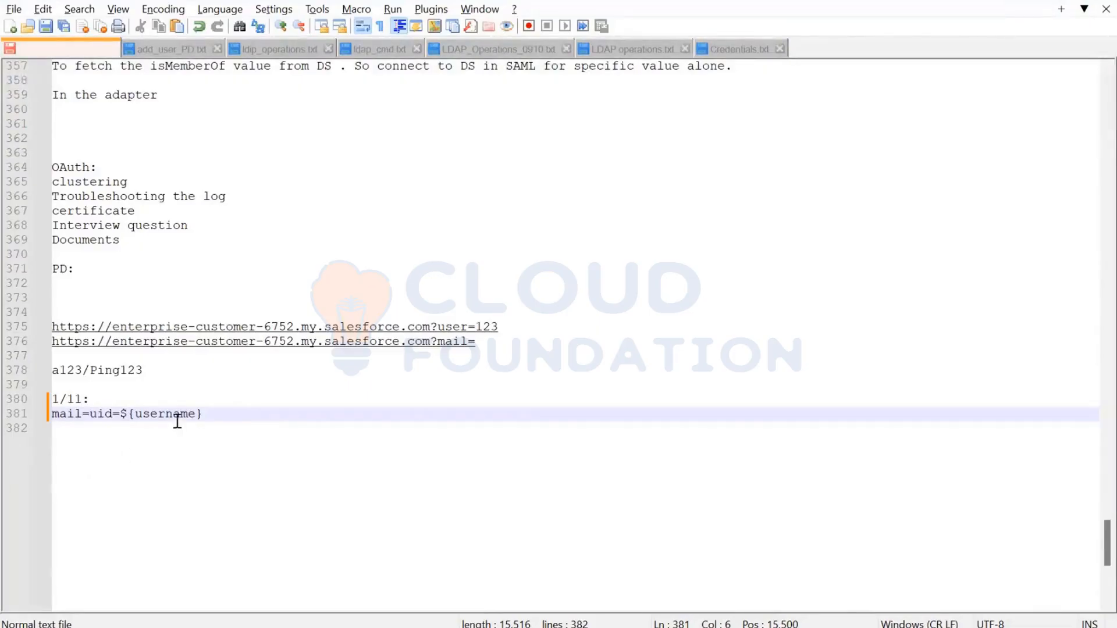
pyautogui.press('BackSpace')
pyautogui.press('BackSpace')
pyautogui.press('BackSpace')
pyautogui.press('BackSpace')
pyautogui.press('BackSpace')
# Add a second filter line below the first, reading mail=${username}, by reusing the copied filter.
pyautogui.click(69, 447)
pyautogui.hotkey('ctrl', 'v')
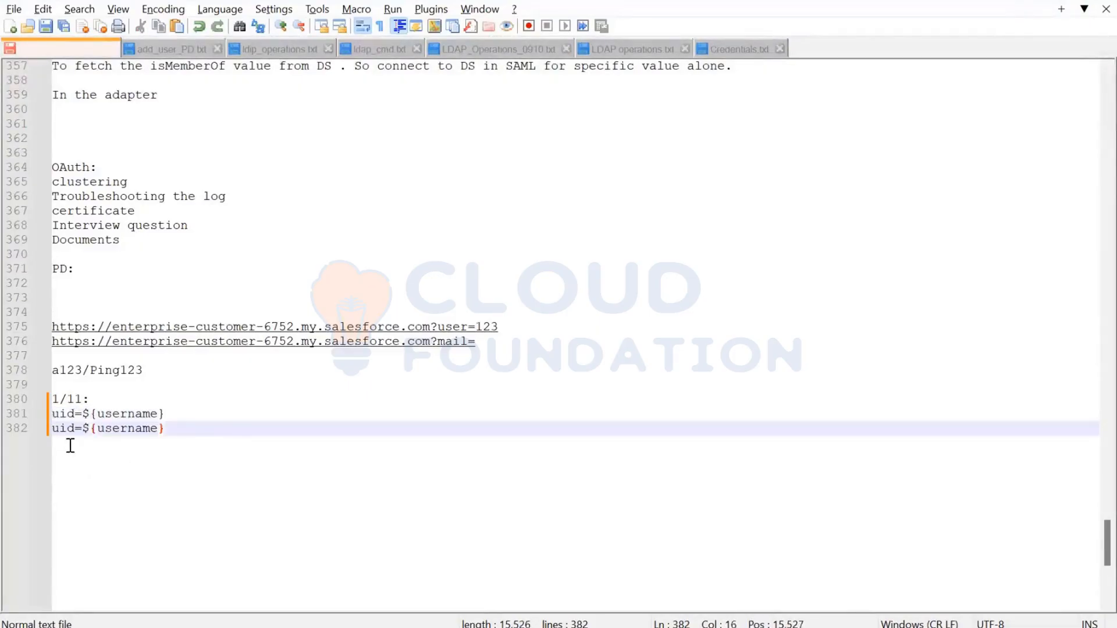
pyautogui.doubleClick(68, 429)
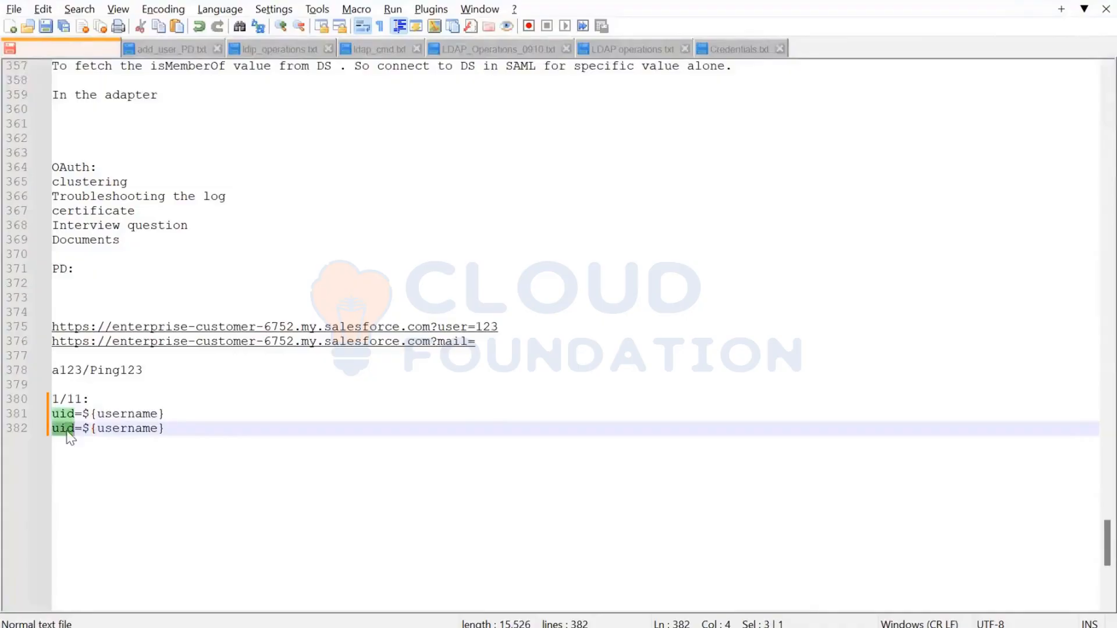
pyautogui.write('mail')
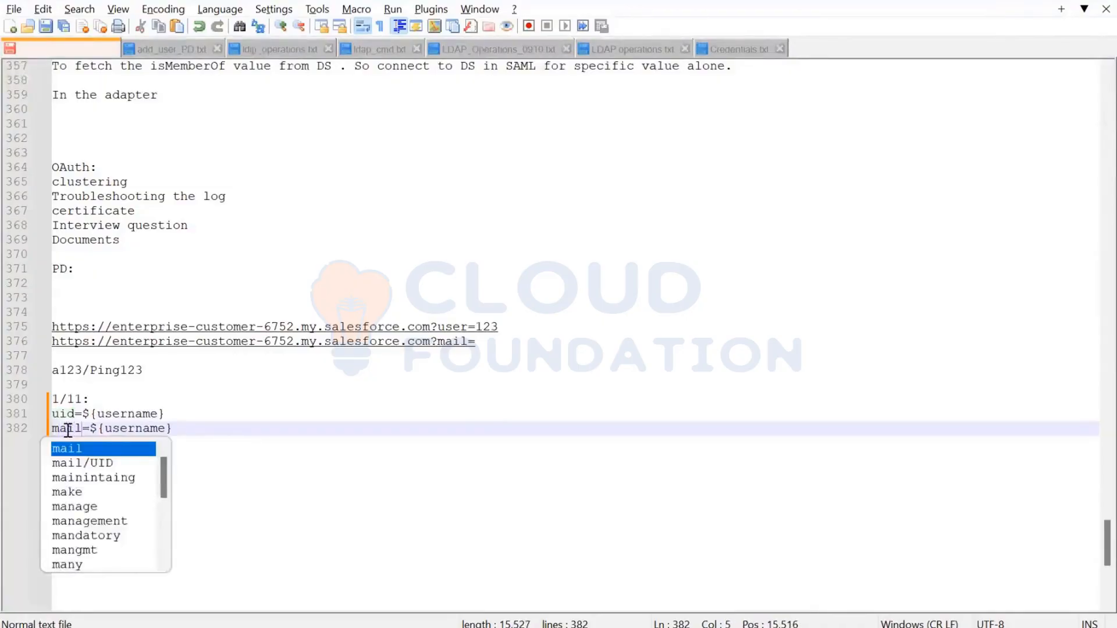
pyautogui.click(234, 444)
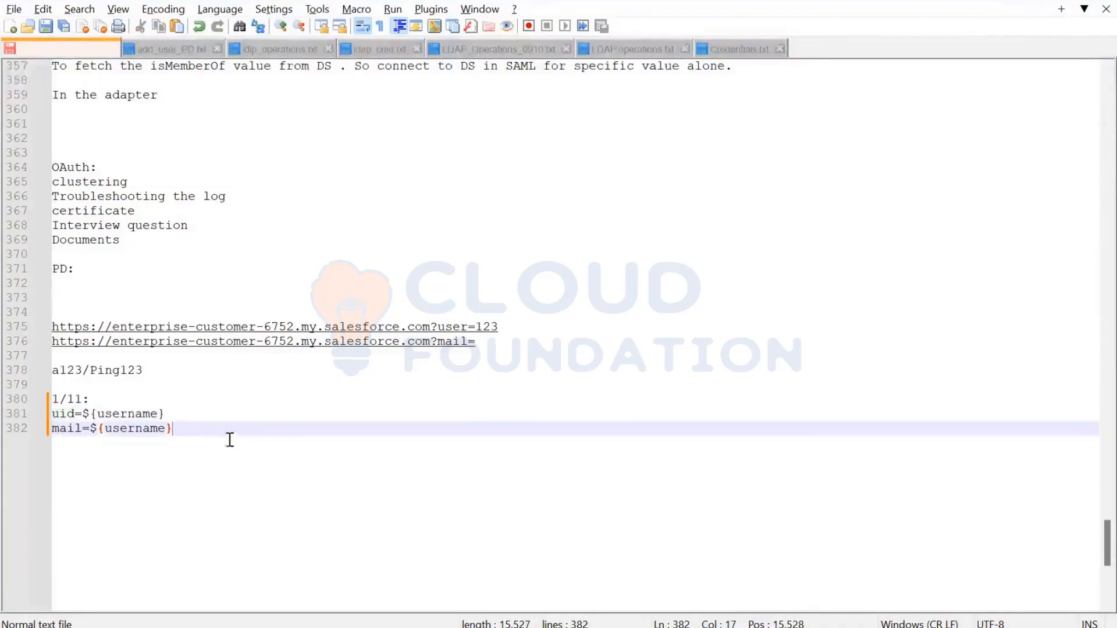
# Insert an opening parenthesis directly in front of the uid=${username} filter.
pyautogui.press('Home')
pyautogui.click(46, 418)
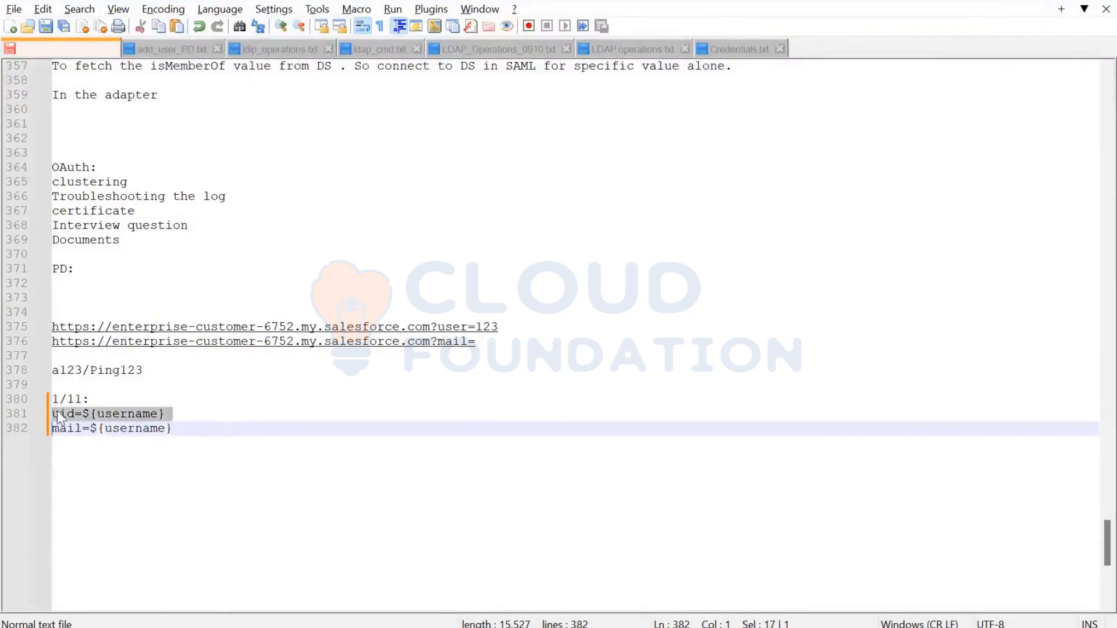
pyautogui.click(52, 413)
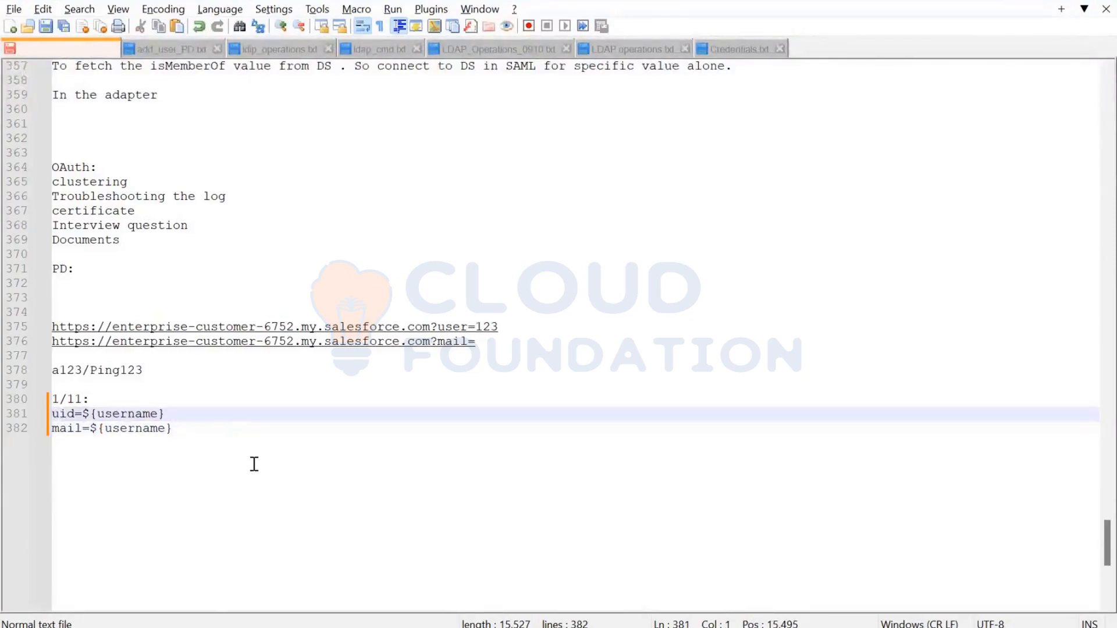
pyautogui.write('(')
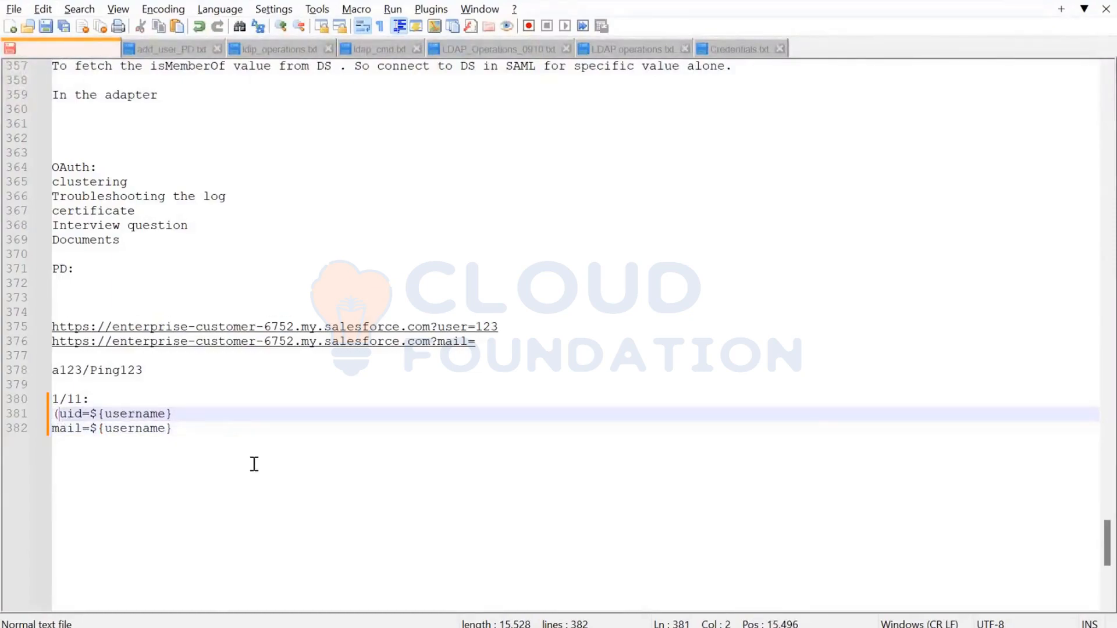
# Try to join the uid and mail filters on one line with a || operator between them.
pyautogui.click(221, 412)
pyautogui.write('||')
pyautogui.press('Delete')
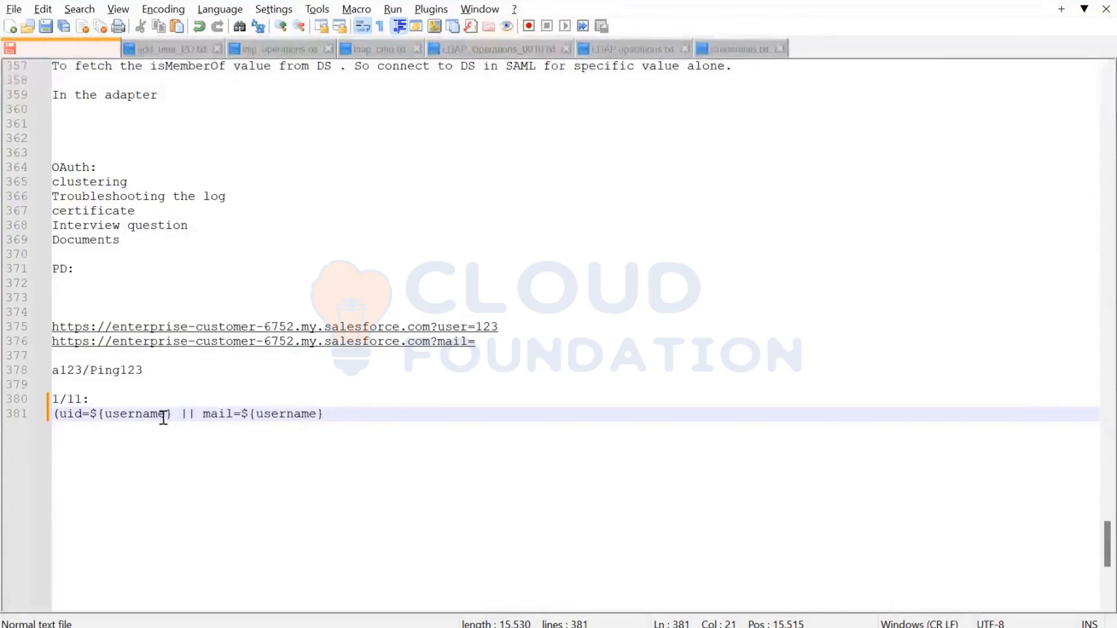
pyautogui.moveTo(202, 414); pyautogui.dragTo(174, 412)
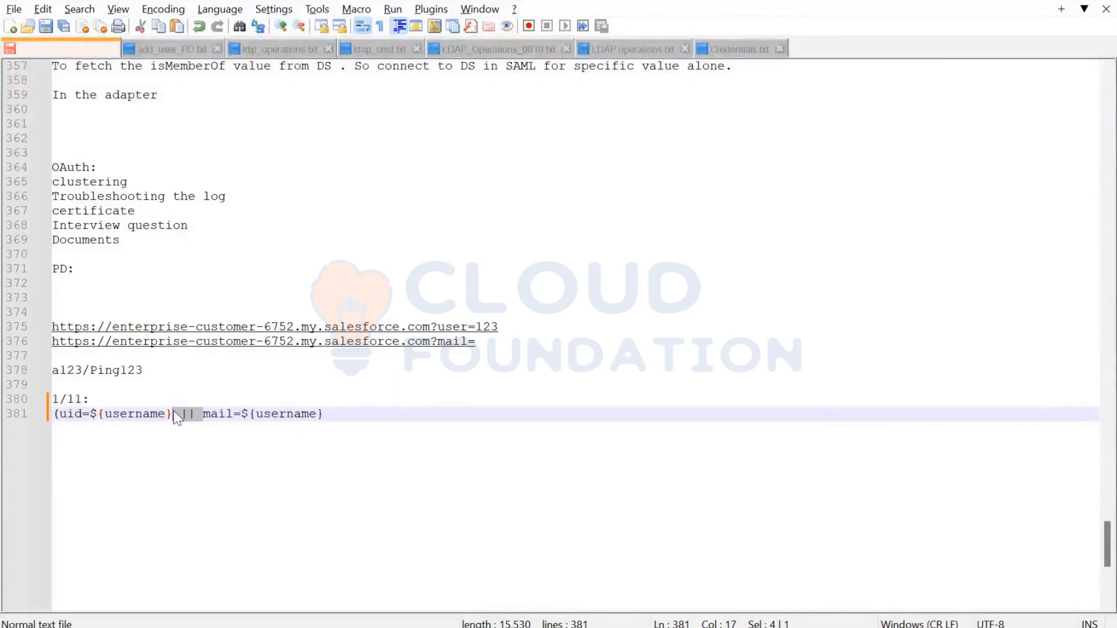
pyautogui.press('Delete')
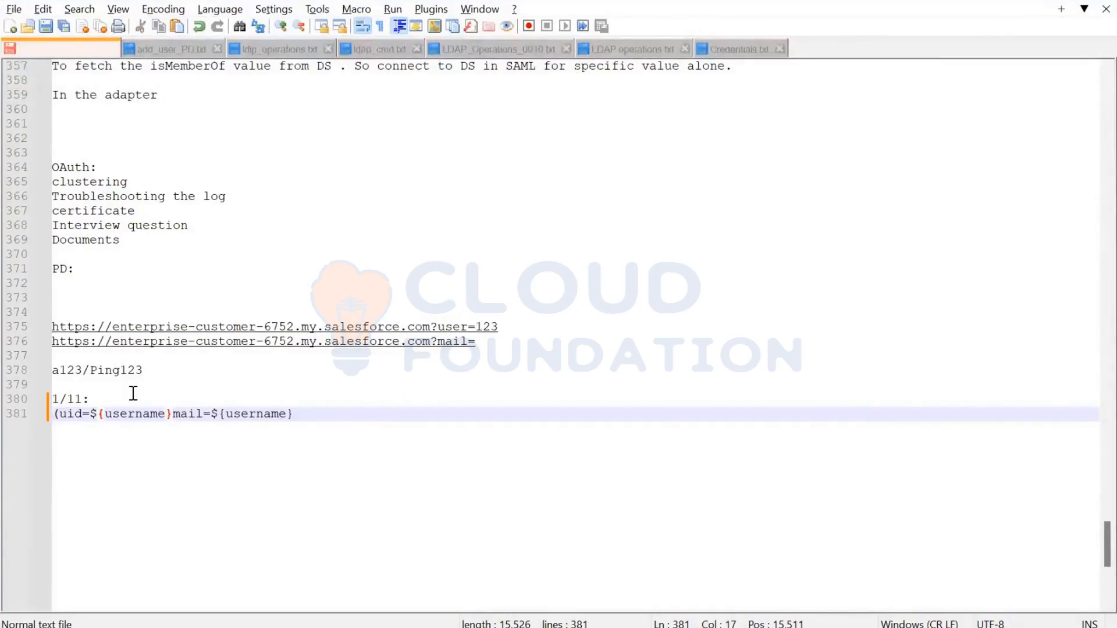
# Try to place the || operator inside the opening parenthesis, directly before uid.
pyautogui.moveTo(60, 414); pyautogui.dragTo(67, 414)
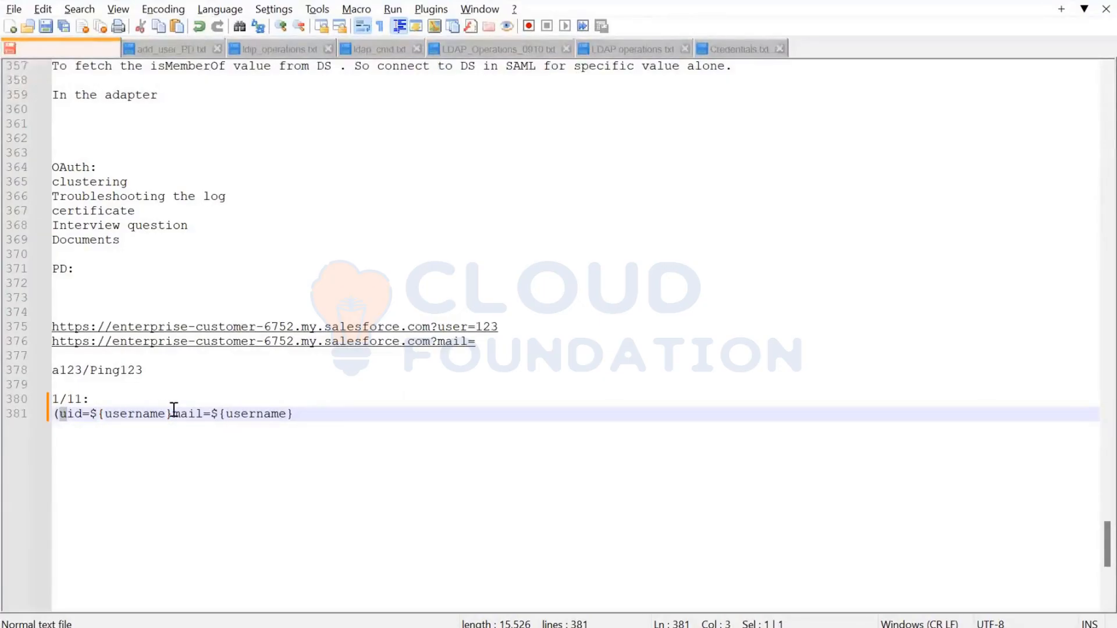
pyautogui.write('||u')
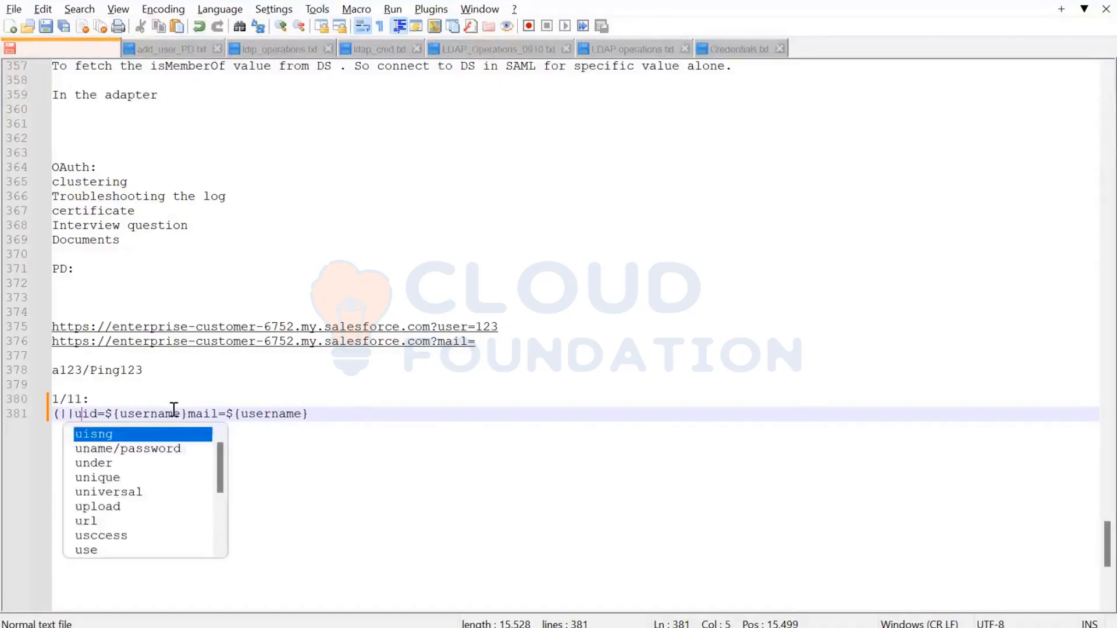
pyautogui.press('BackSpace')
pyautogui.press('BackSpace')
pyautogui.press('BackSpace')
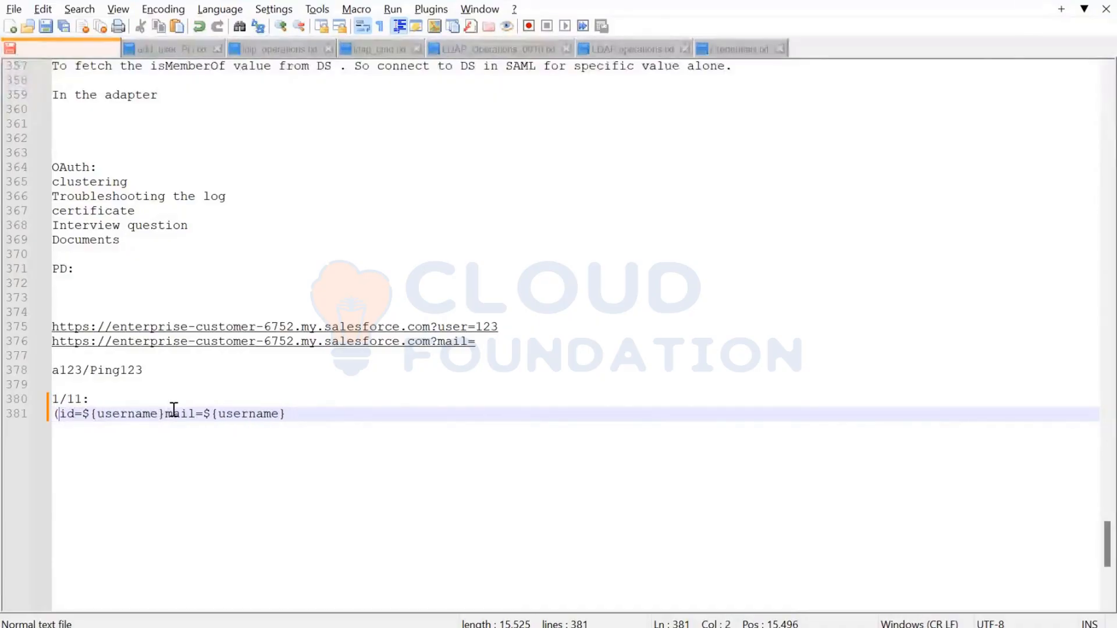
pyautogui.write('u')
pyautogui.press('Right')
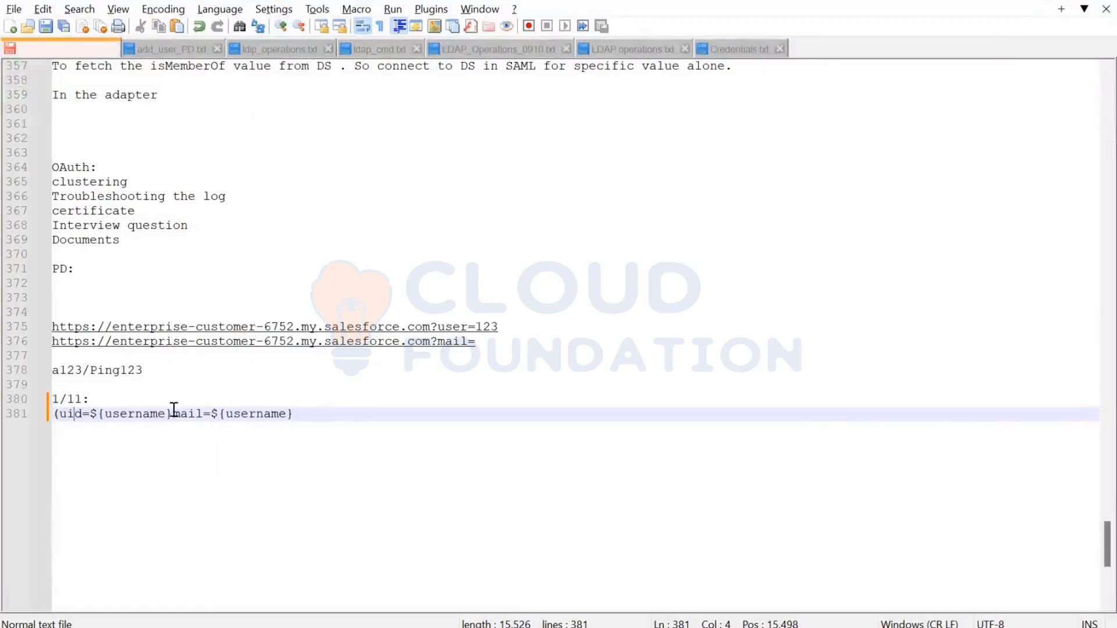
# Put the mail filter on its own line and close the parenthesis after uid=${username}.
pyautogui.click(174, 413)
pyautogui.press('Return')
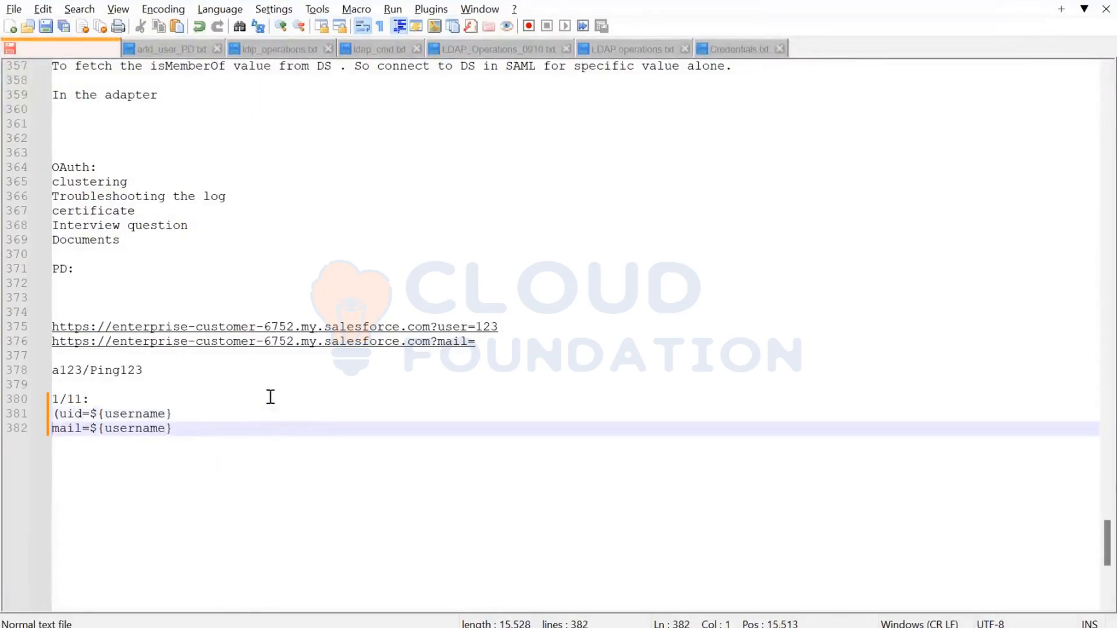
pyautogui.click(172, 411)
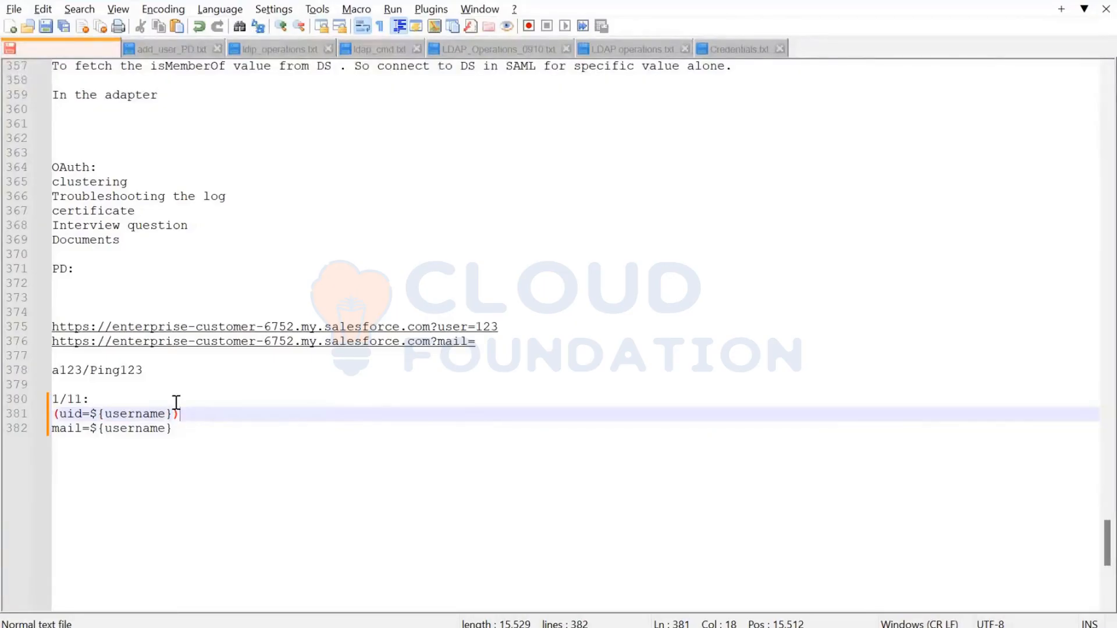
# Add a second pair of parentheses after the uid filter and move mail=${username} inside it.
pyautogui.write('(')
pyautogui.click(182, 436)
pyautogui.click(26, 429)
pyautogui.hotkey('ctrl', 'c')
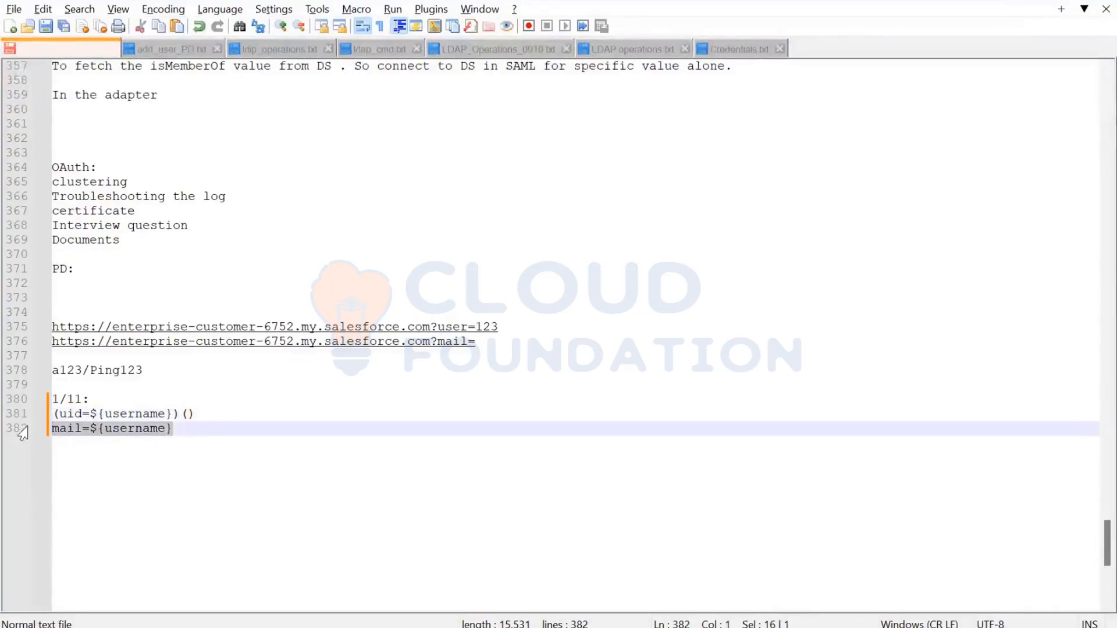
pyautogui.press('BackSpace')
pyautogui.click(190, 413)
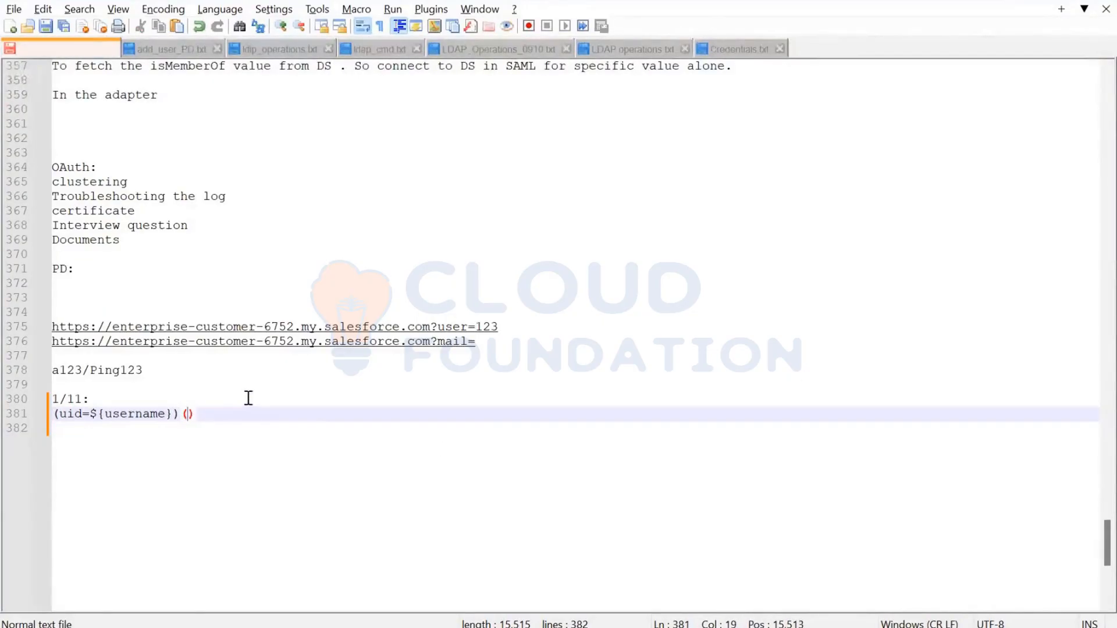
pyautogui.hotkey('ctrl', 'v')
# Try to insert a || operator between the parenthesized uid and mail filters.
pyautogui.click(180, 414)
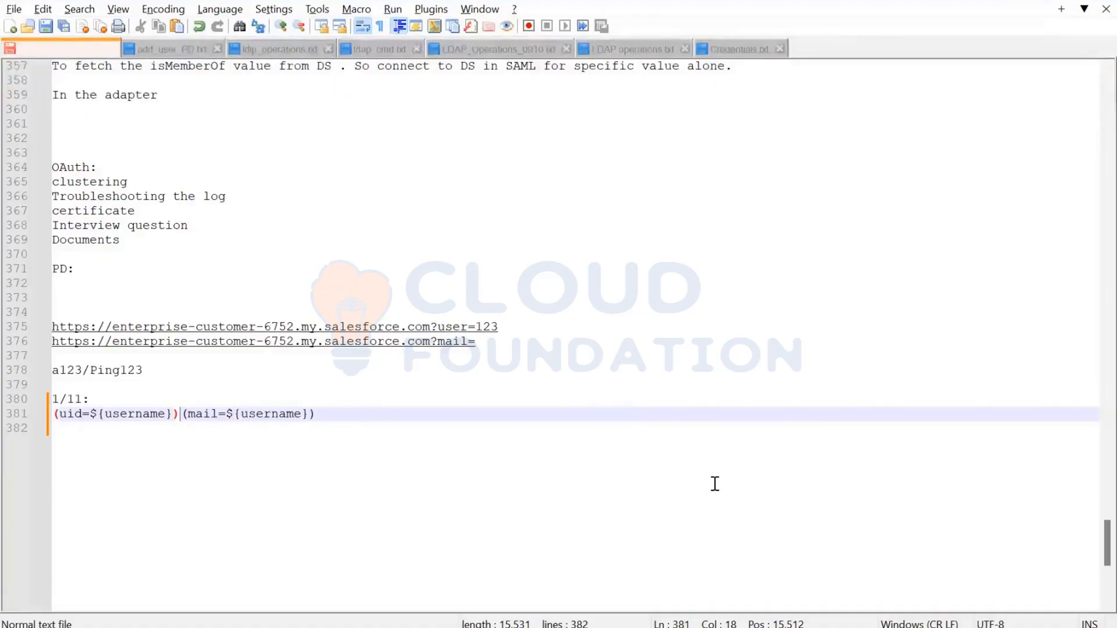
pyautogui.write('||')
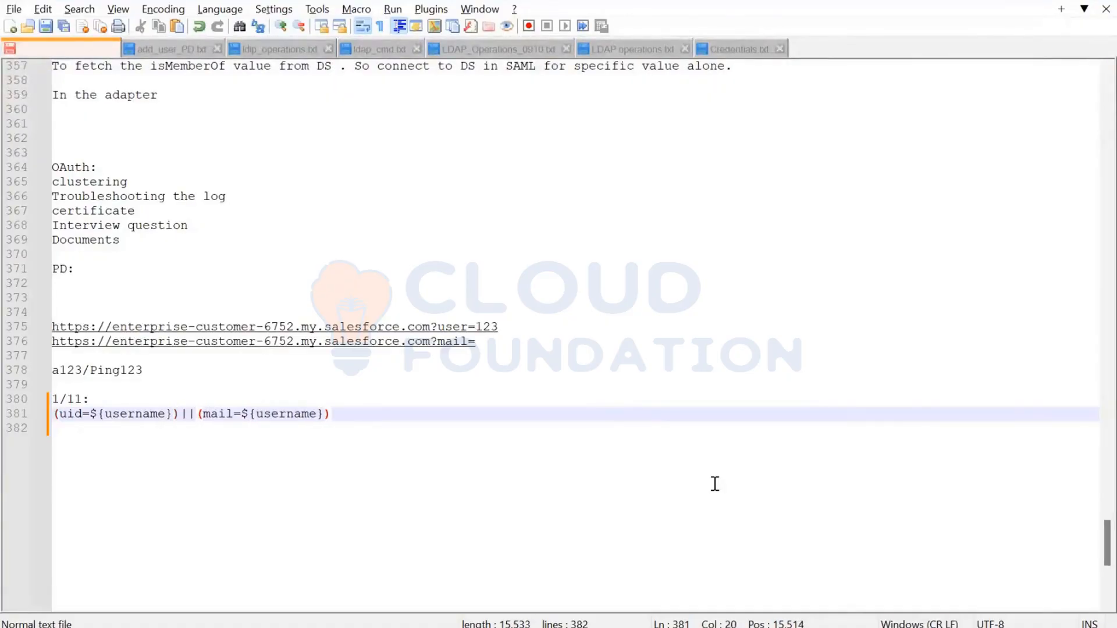
pyautogui.press('BackSpace')
pyautogui.press('BackSpace')
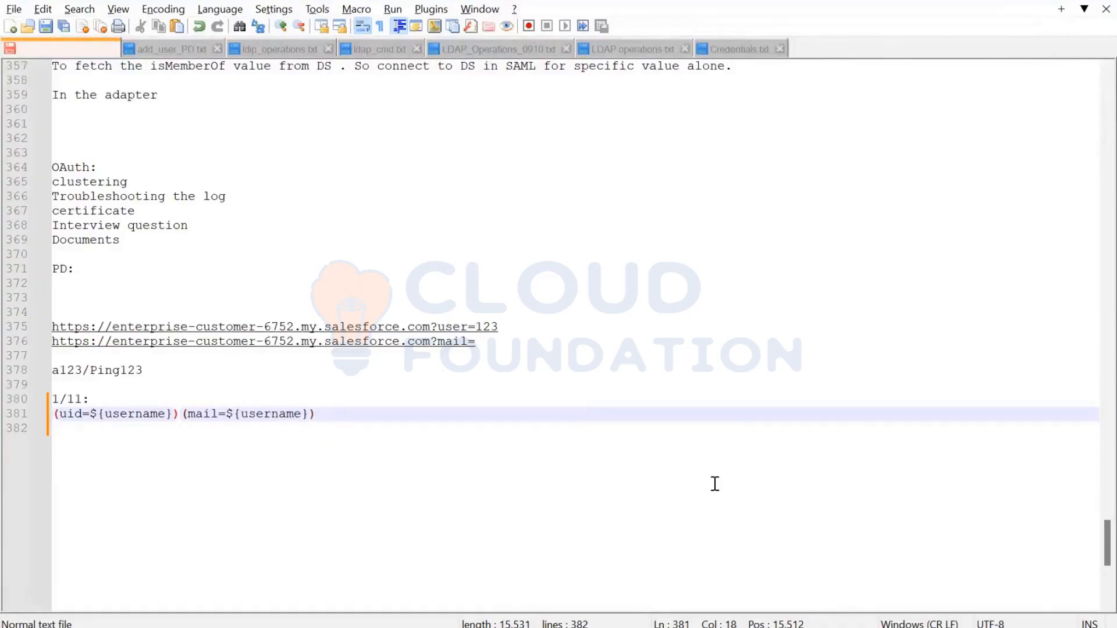
# Insert a single | operator at the start of the line, in front of the two parenthesized filters.
pyautogui.press('Left')
pyautogui.press('Left')
pyautogui.press('Left')
pyautogui.press('Left')
pyautogui.press('Left')
pyautogui.press('Left')
pyautogui.press('Left')
pyautogui.press('Left')
pyautogui.press('Left')
pyautogui.press('Left')
pyautogui.press('Left')
pyautogui.press('Left')
pyautogui.press('Left')
pyautogui.press('Left')
pyautogui.press('Left')
pyautogui.press('Left')
pyautogui.press('Left')
pyautogui.write('||')
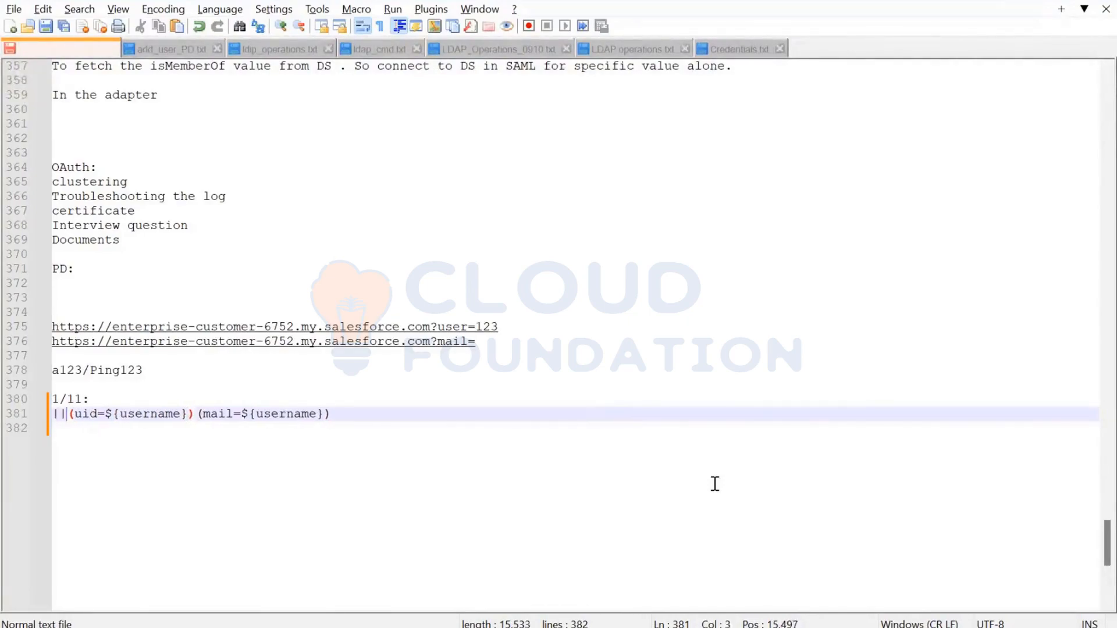
pyautogui.press('BackSpace')
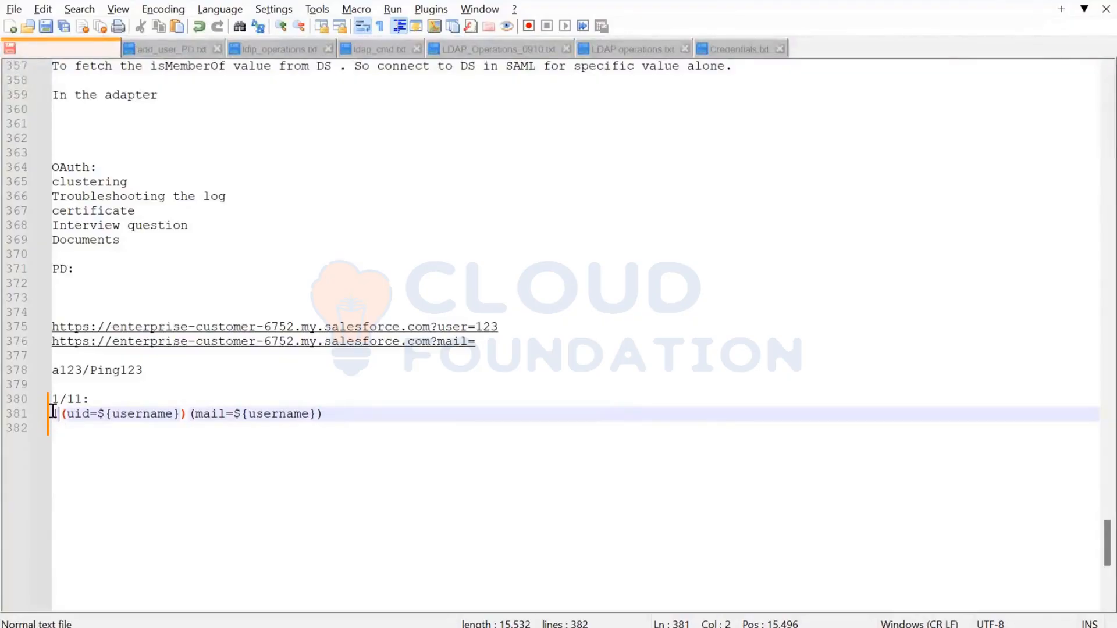
# Enclose the whole expression in outer parentheses so that it reads (|(uid=${username})(mail=${username})).
pyautogui.press('Left')
pyautogui.write('(')
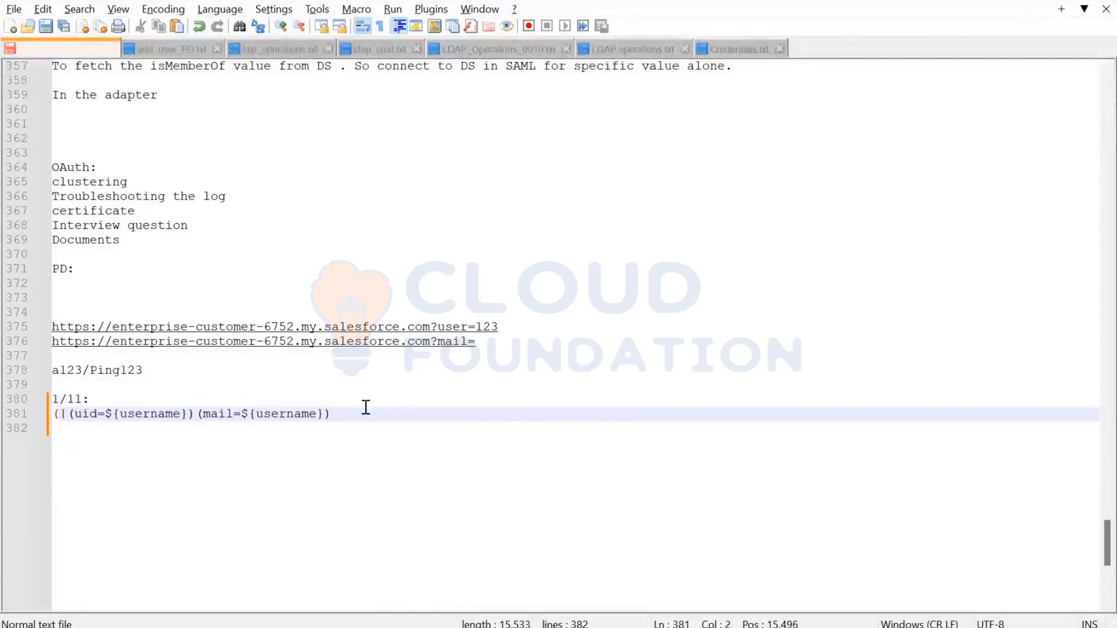
pyautogui.press('End')
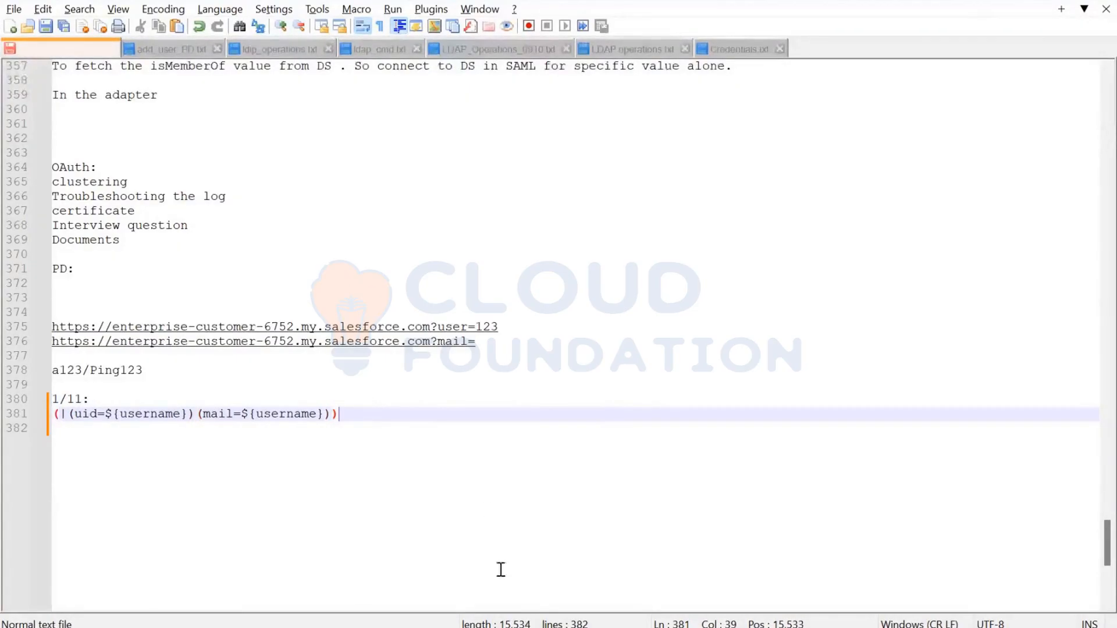
# Copy the combined filter (|(uid=${username})(mail=${username})) into the validator's search filter in PingFederate and save the validator.
pyautogui.keyDown('shift'); pyautogui.click(10, 415); pyautogui.keyUp('shift')
pyautogui.hotkey('ctrl', 'c')
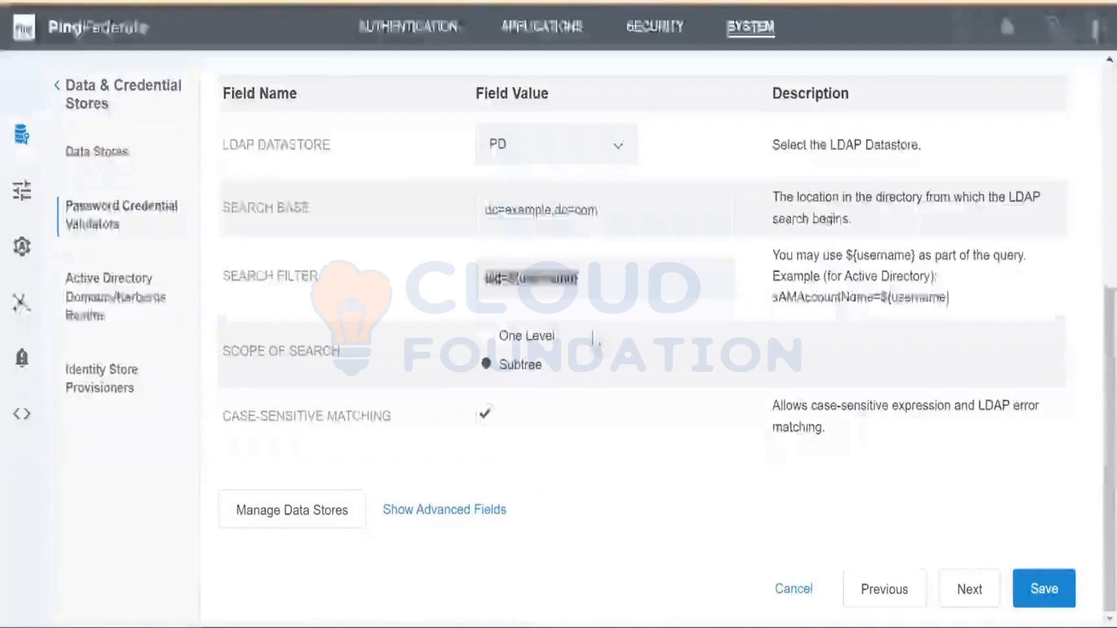
pyautogui.tripleClick(620, 277)
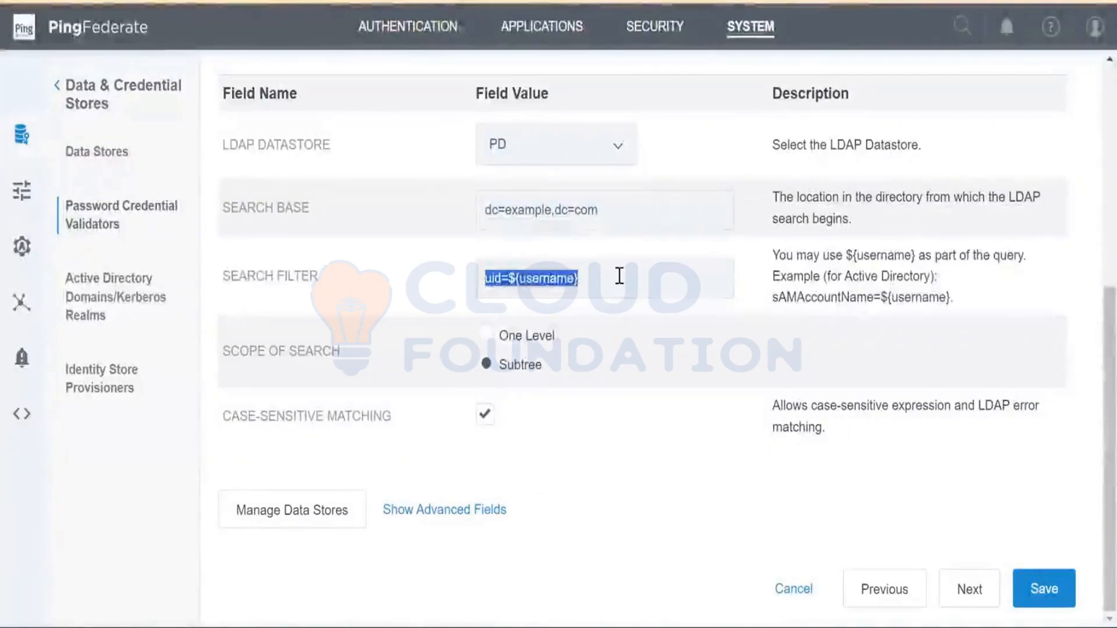
pyautogui.hotkey('ctrl', 'v')
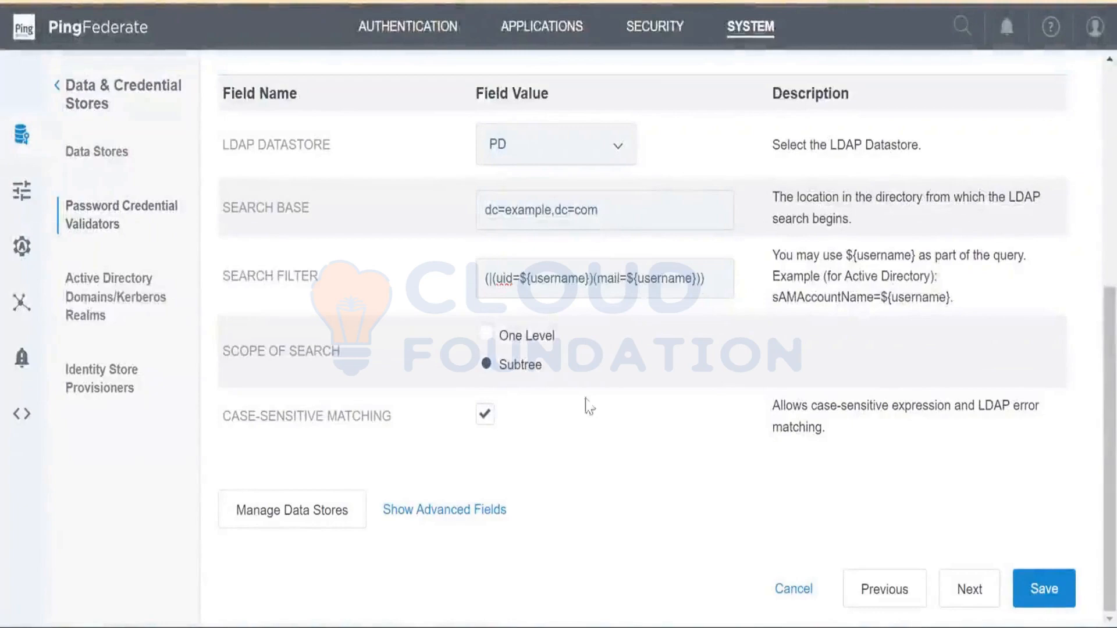
pyautogui.rightClick(502, 276)
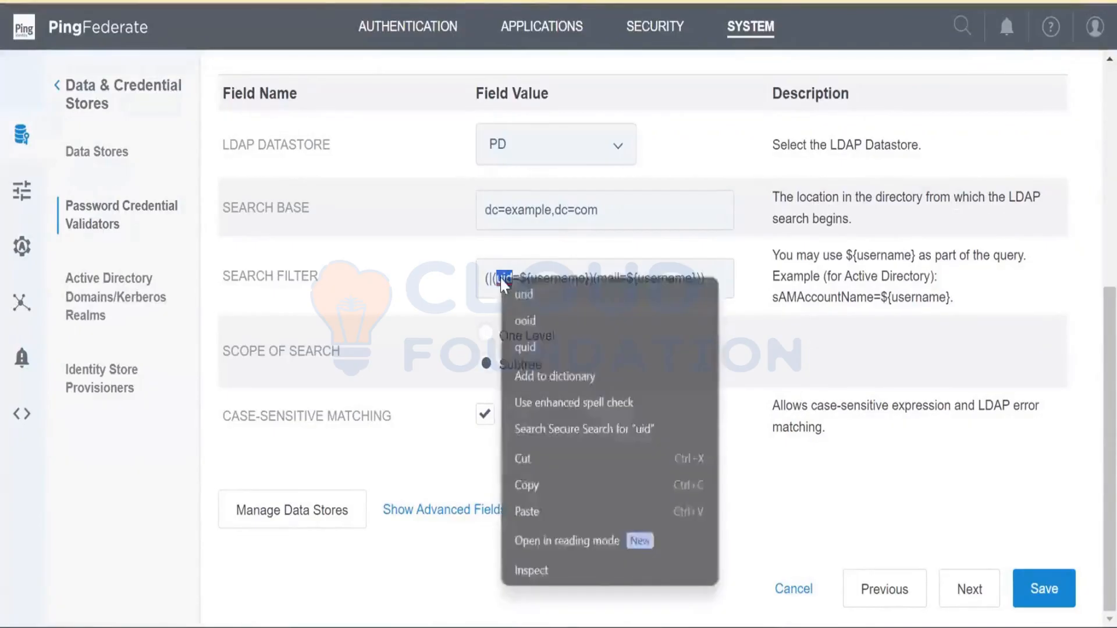
pyautogui.click(559, 261)
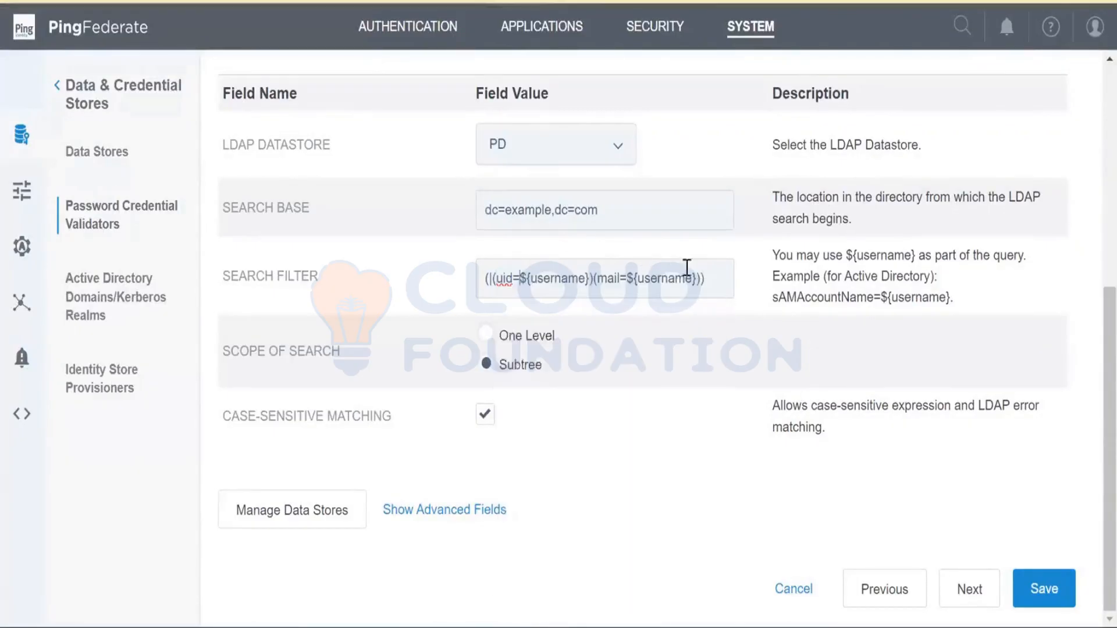
pyautogui.click(1058, 592)
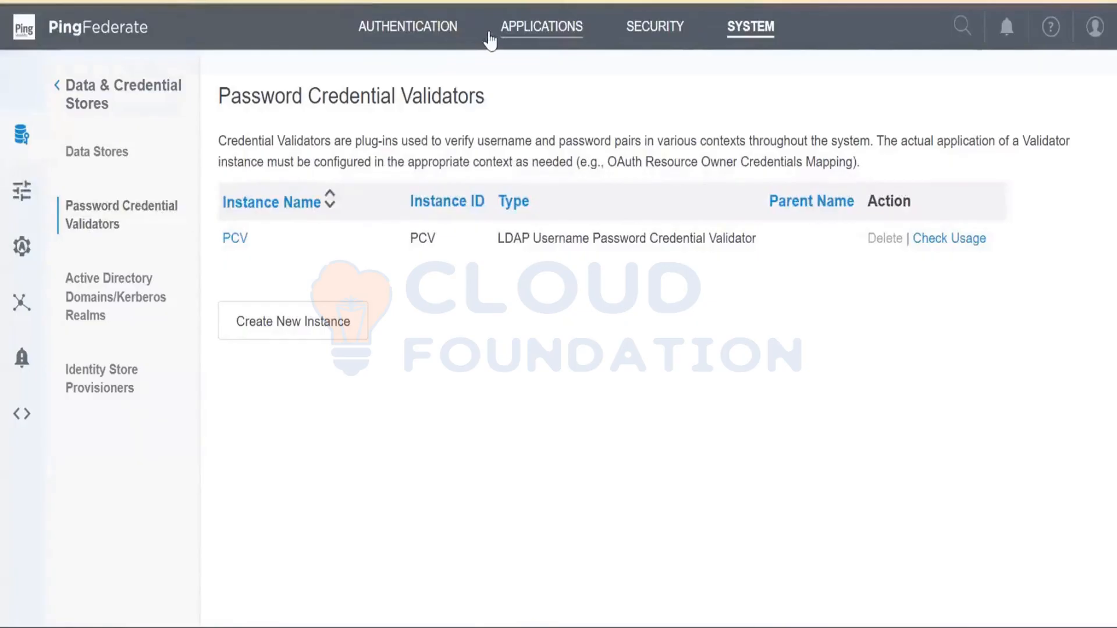
# Open the LDAP attribute source in the HTML_Form IdP adapter's contract mapping.
pyautogui.click(447, 39)
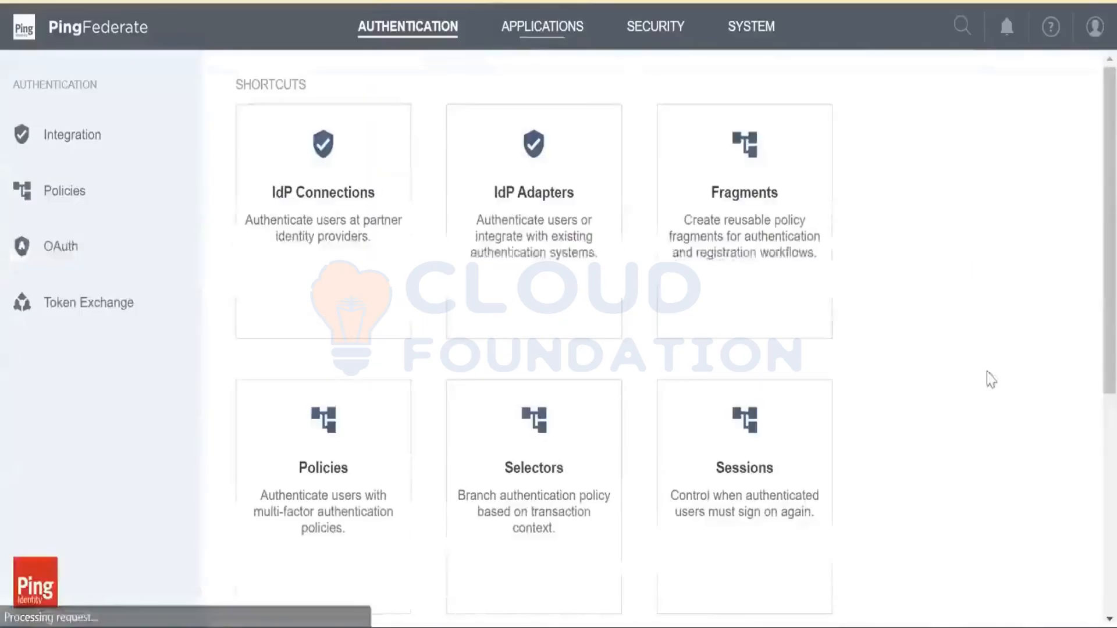
pyautogui.click(618, 243)
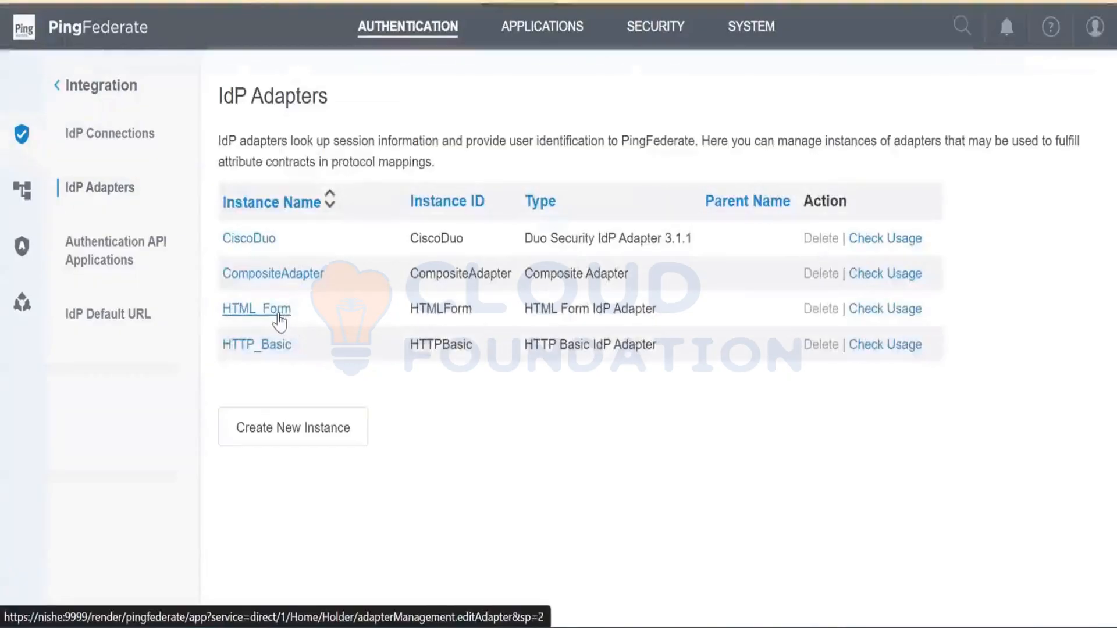
pyautogui.click(279, 318)
pyautogui.scroll(-1, 751, 388)
pyautogui.scroll(-20, 751, 388)
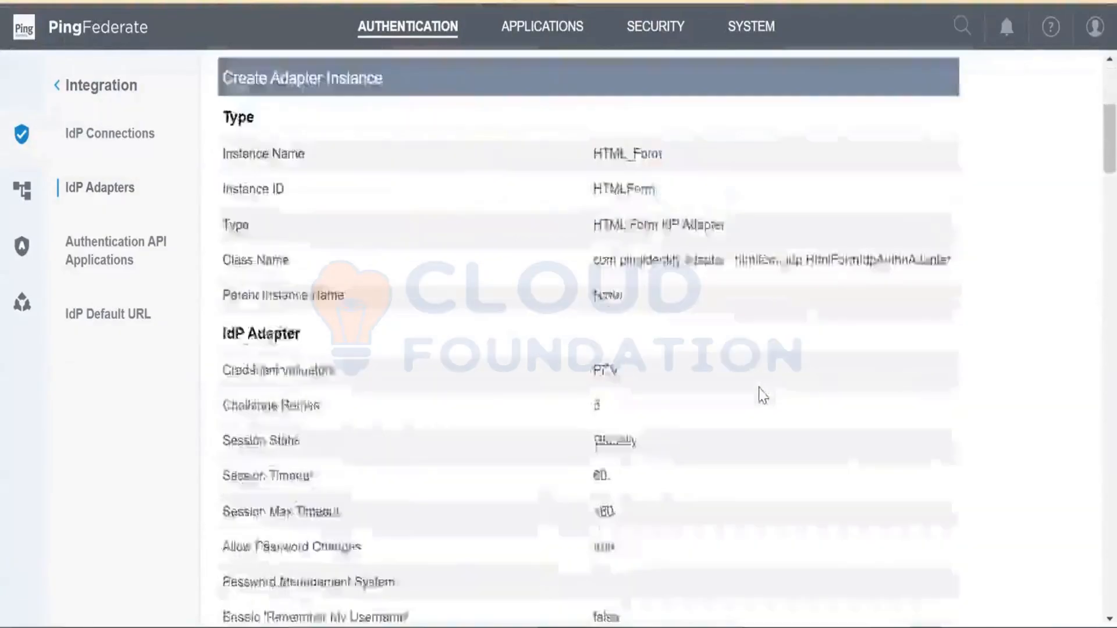
pyautogui.scroll(-20, 763, 397)
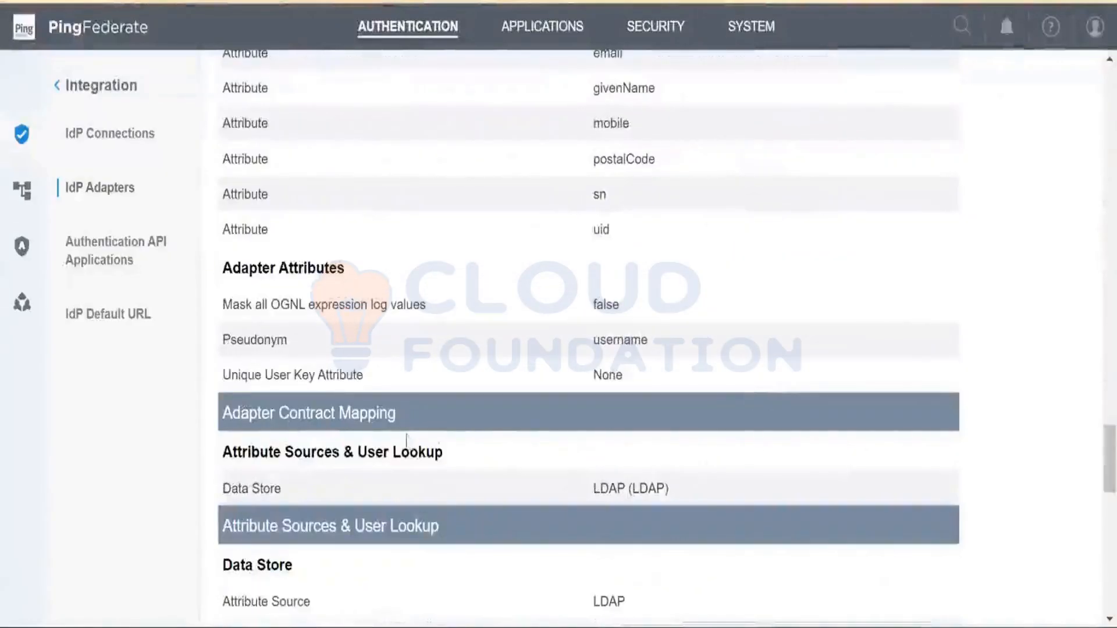
pyautogui.click(318, 456)
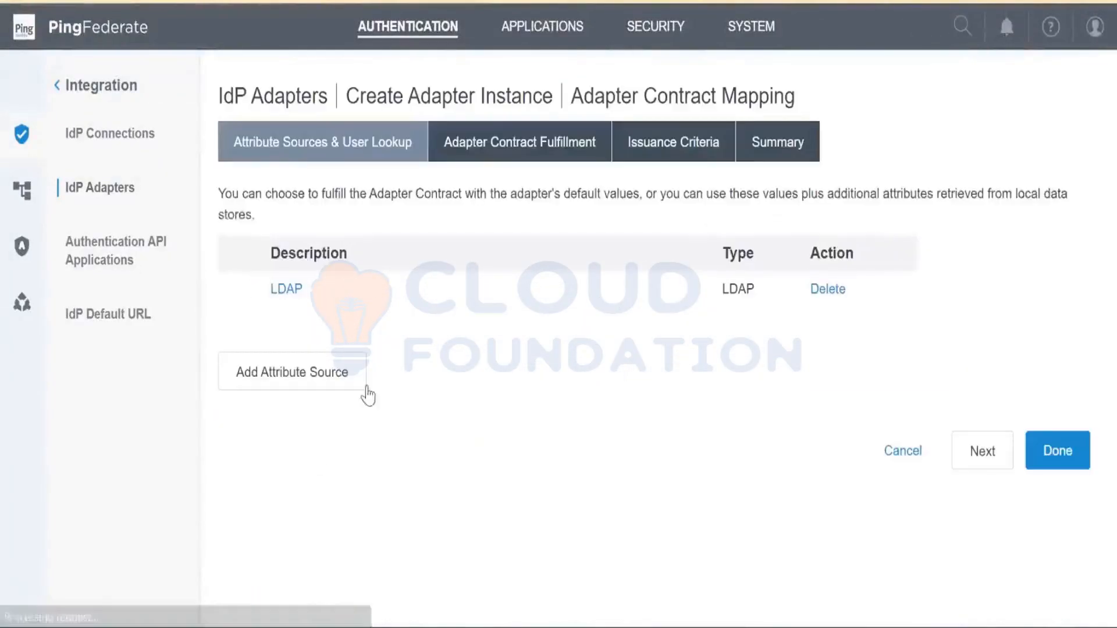
pyautogui.click(287, 290)
# Replace the attribute source's LDAP filter with (|(uid=${username})(mail=${username})).
pyautogui.scroll(-6, 601, 452)
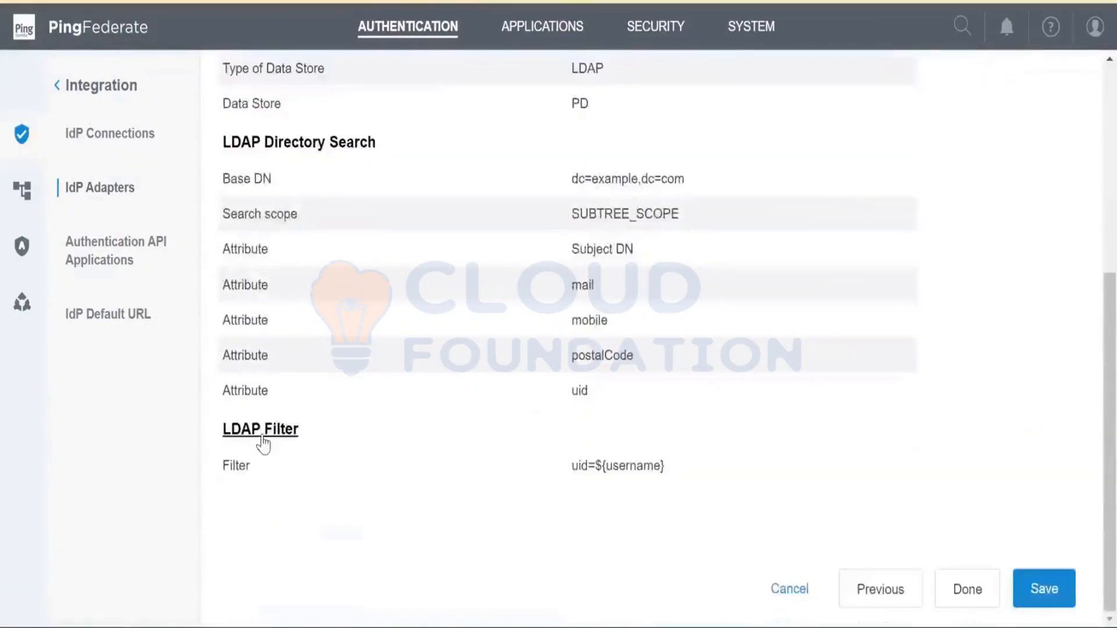
pyautogui.click(261, 451)
pyautogui.moveTo(361, 294); pyautogui.dragTo(215, 294)
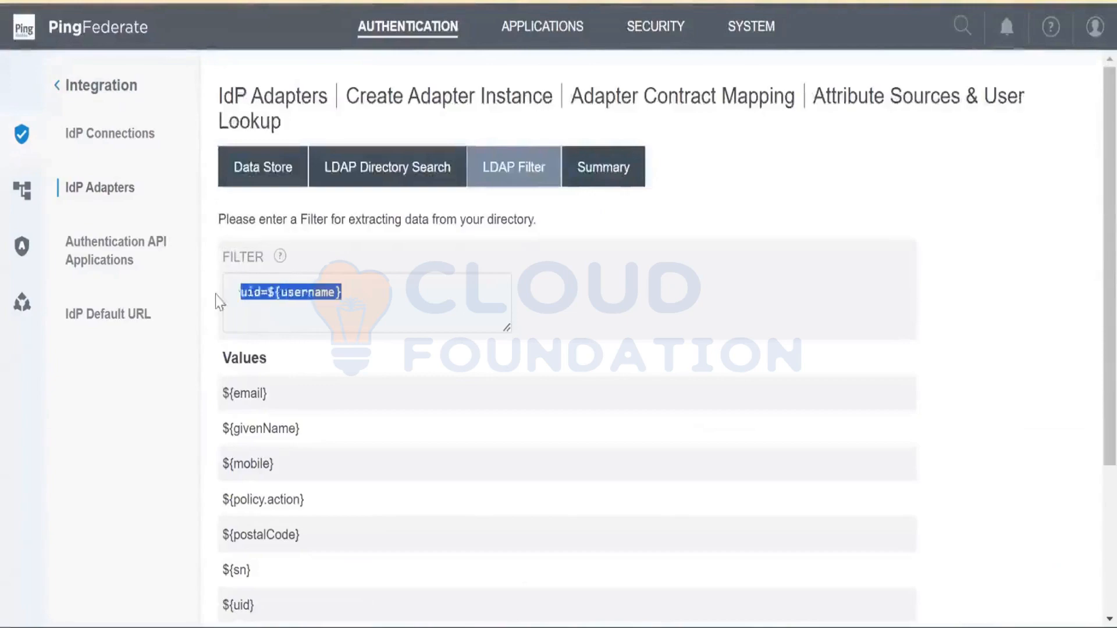
pyautogui.hotkey('ctrl', 'v')
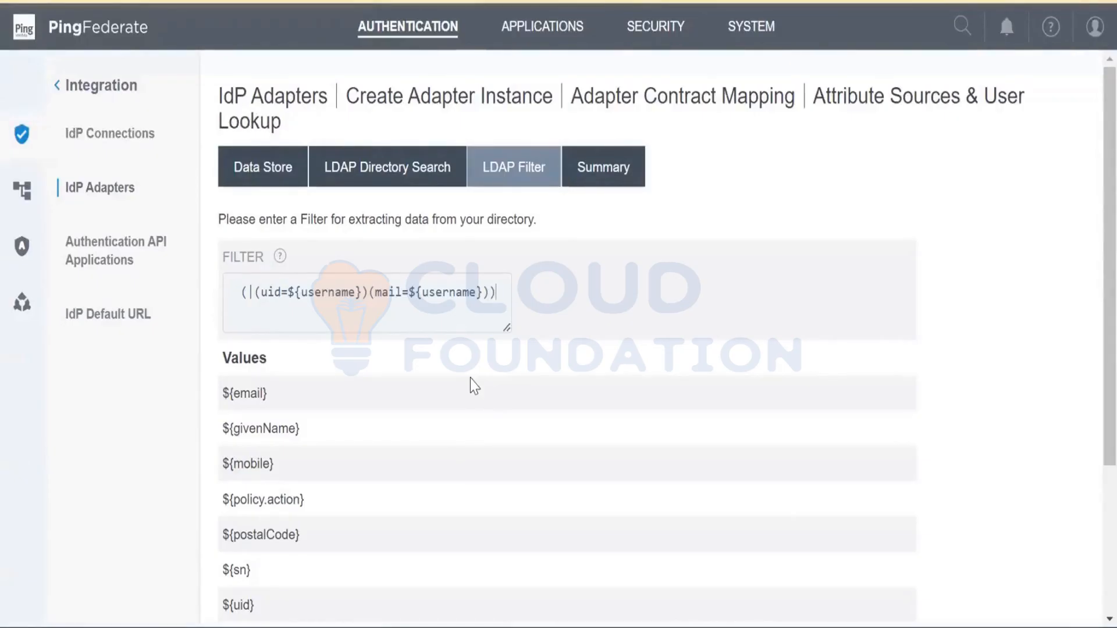
# Save the HTML_Form adapter with its updated filter and check the HTTP_Basic adapter's summary for an LDAP attribute source.
pyautogui.scroll(-4, 471, 379)
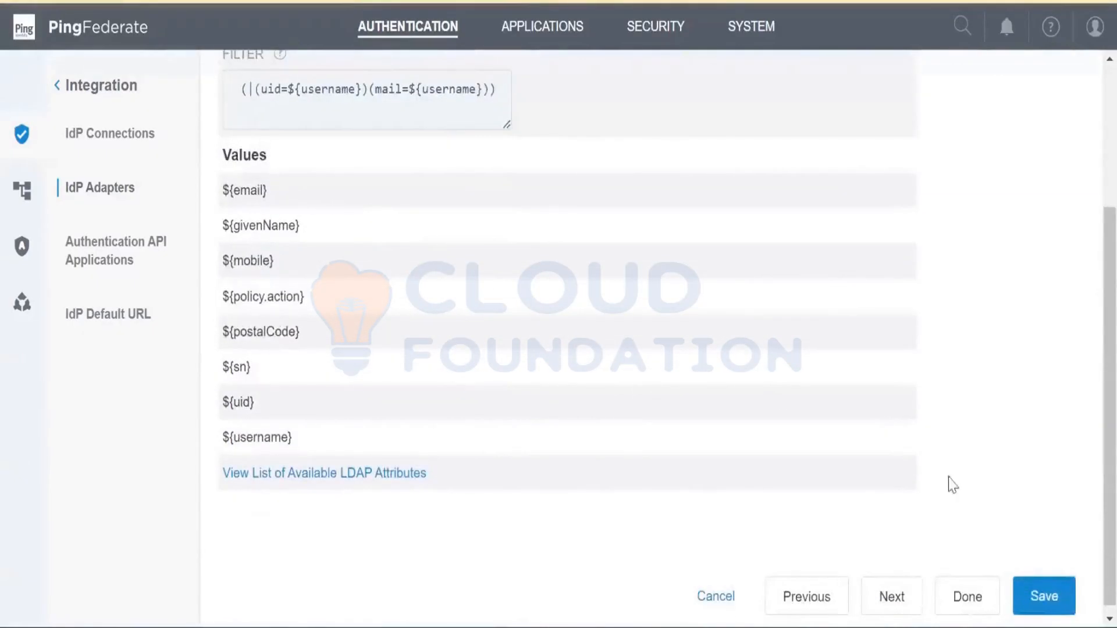
pyautogui.click(1041, 598)
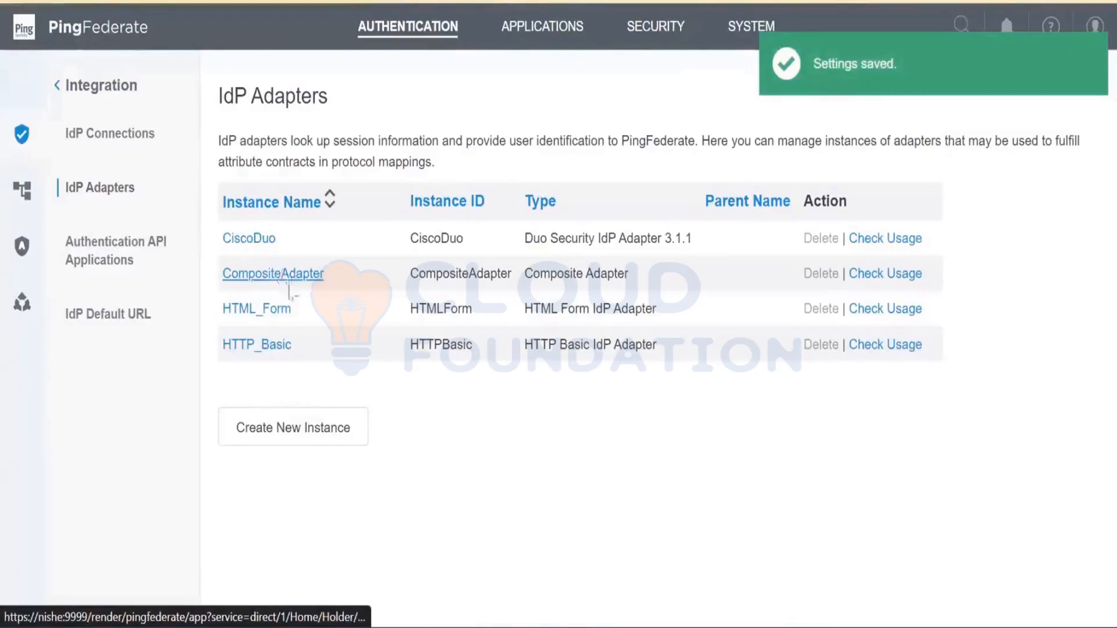
pyautogui.click(263, 346)
pyautogui.scroll(-10, 828, 482)
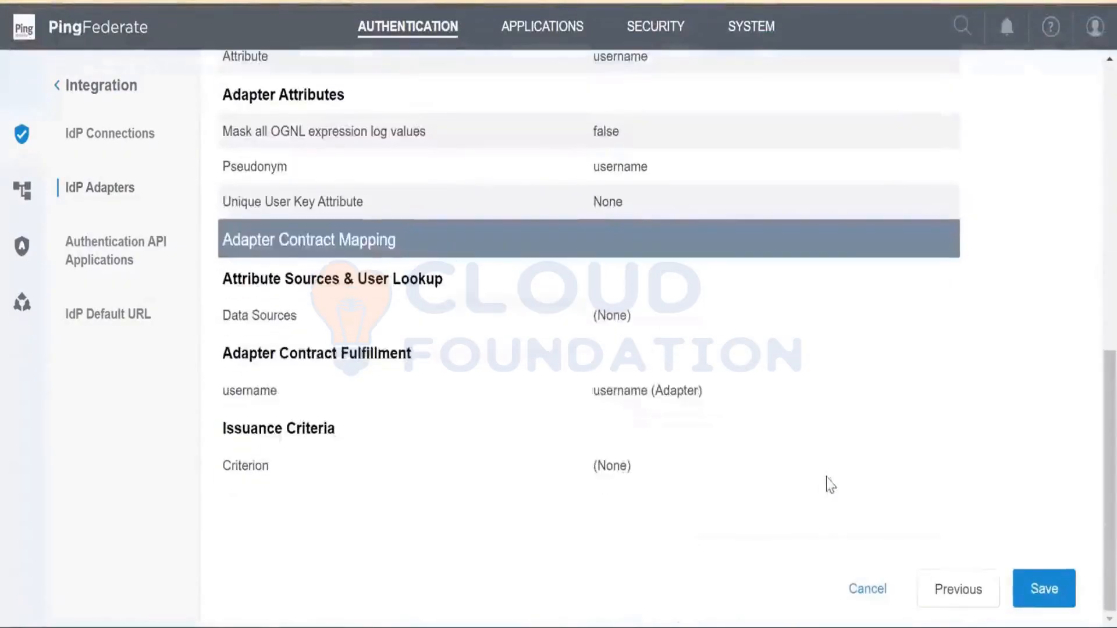
pyautogui.click(860, 589)
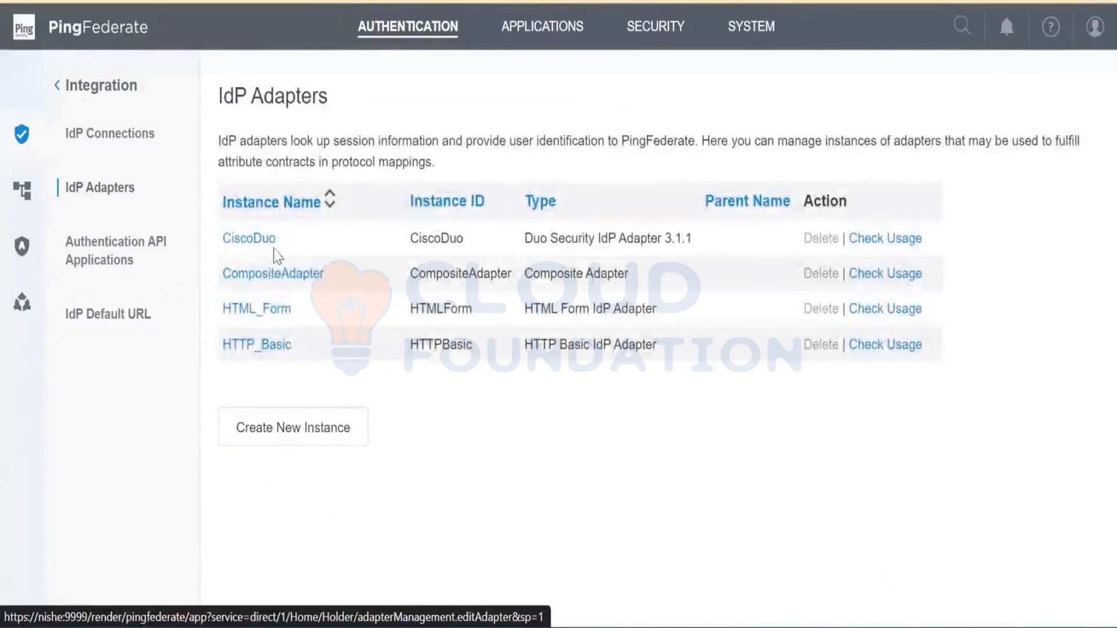
# Review the Test_SP1 SP connection's summary for an LDAP filter and leave it without changes.
pyautogui.click(541, 27)
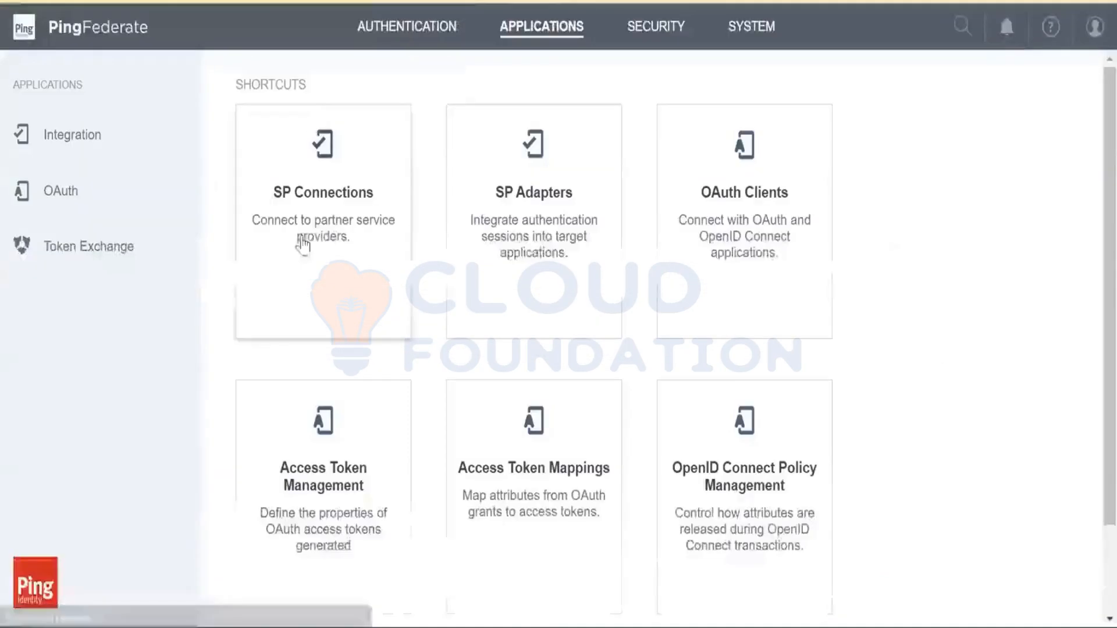
pyautogui.click(317, 233)
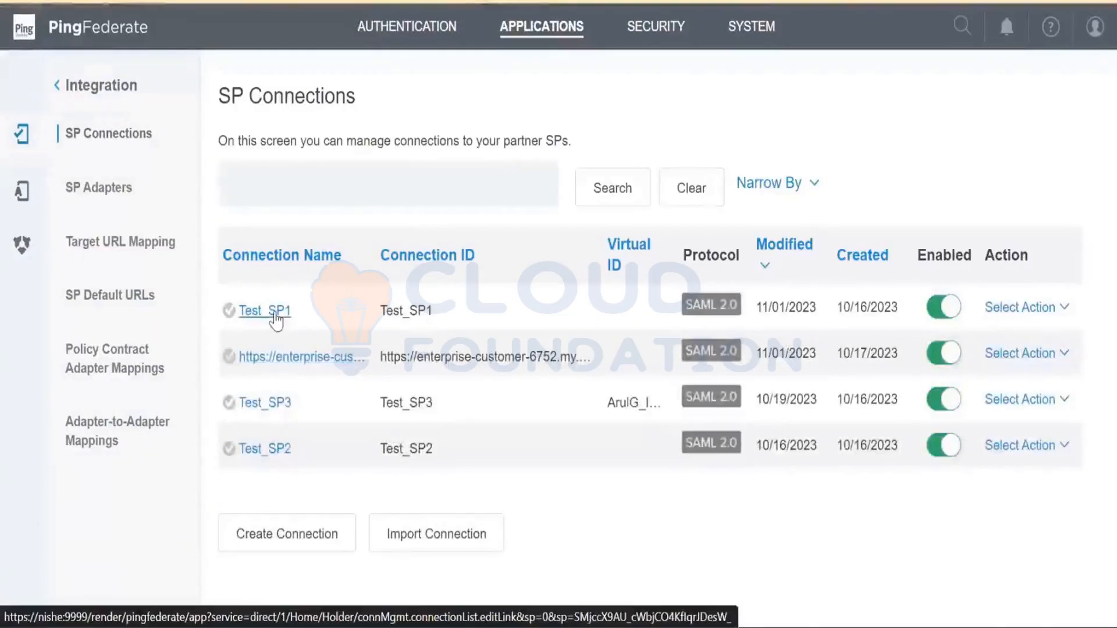
pyautogui.click(276, 314)
pyautogui.scroll(-15, 832, 436)
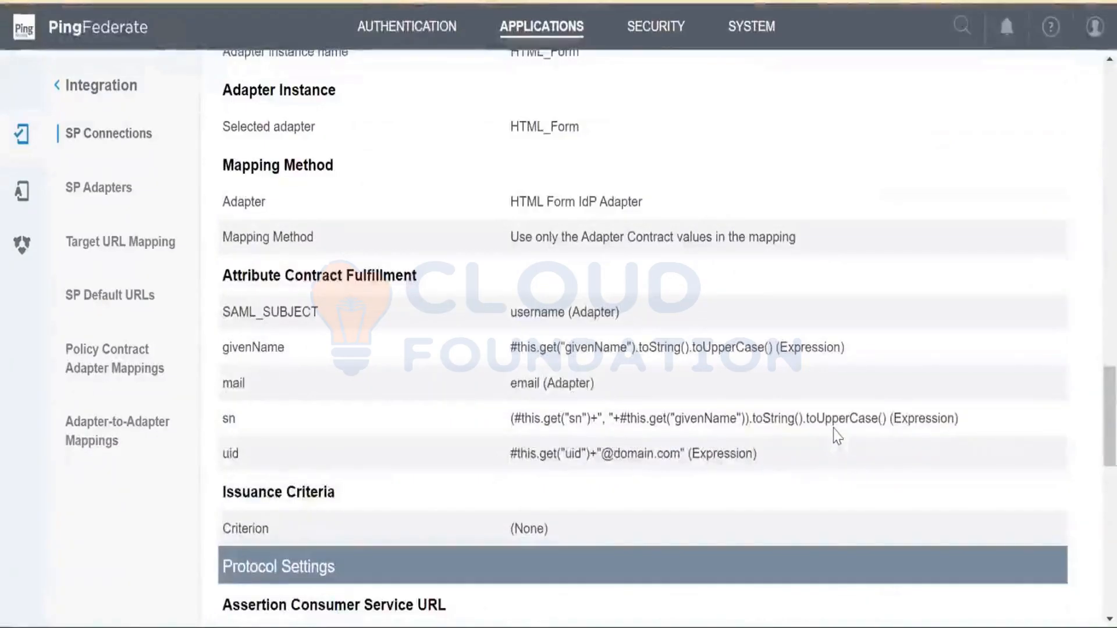
pyautogui.scroll(-10, 836, 434)
pyautogui.scroll(-3, 879, 493)
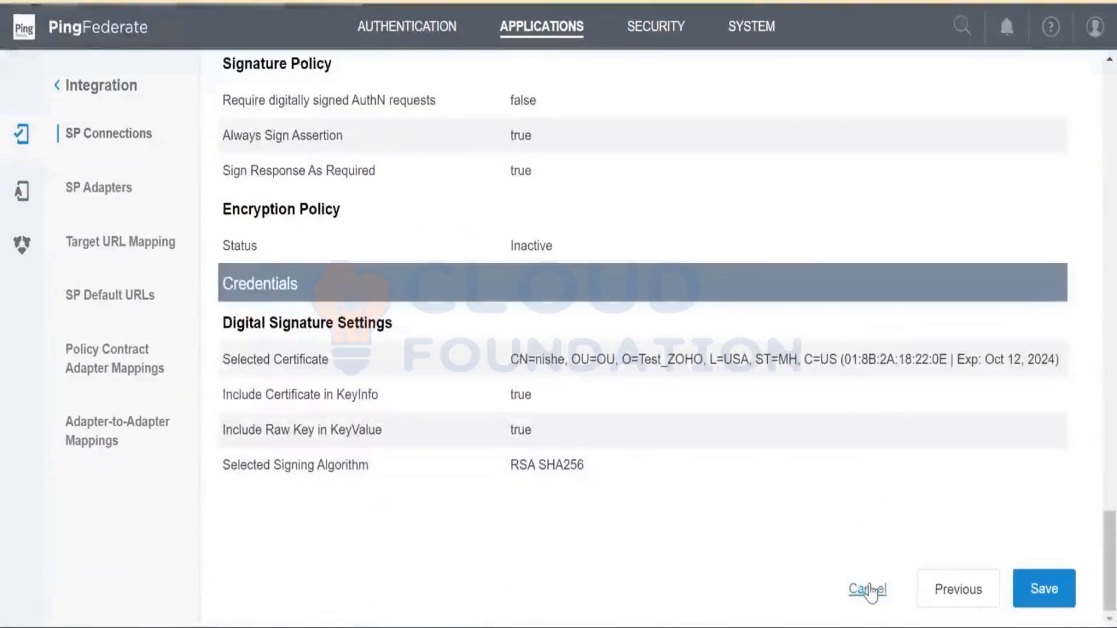
pyautogui.click(867, 590)
# Open the LDAP filter of the ldap attribute source in the enterprise-customer Salesforce SP connection.
pyautogui.click(291, 356)
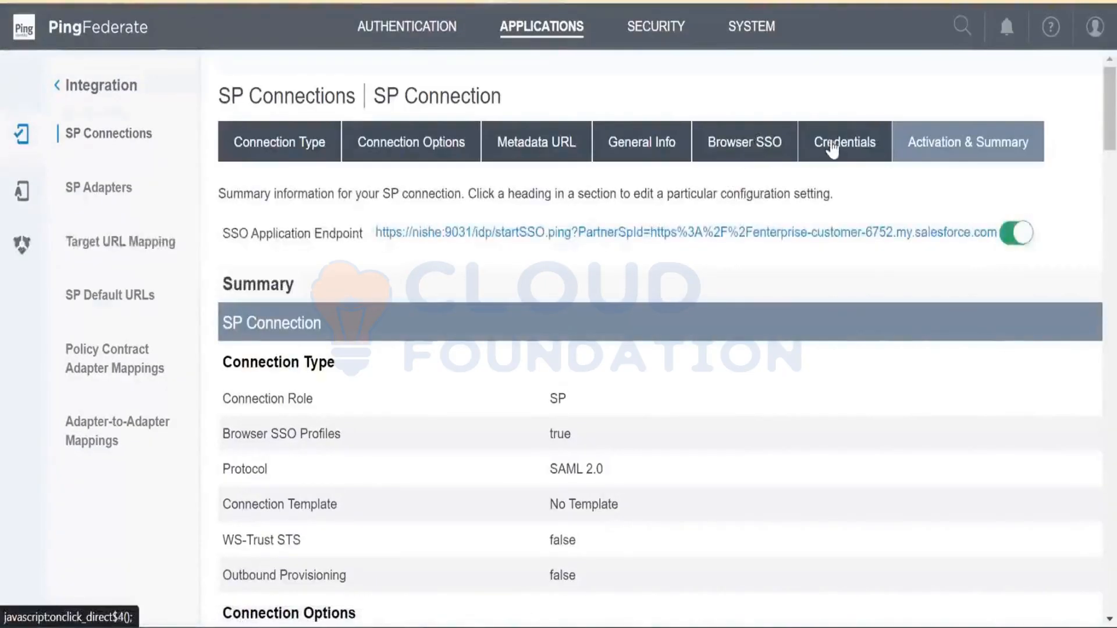
pyautogui.scroll(-2, 847, 391)
pyautogui.scroll(-15, 847, 392)
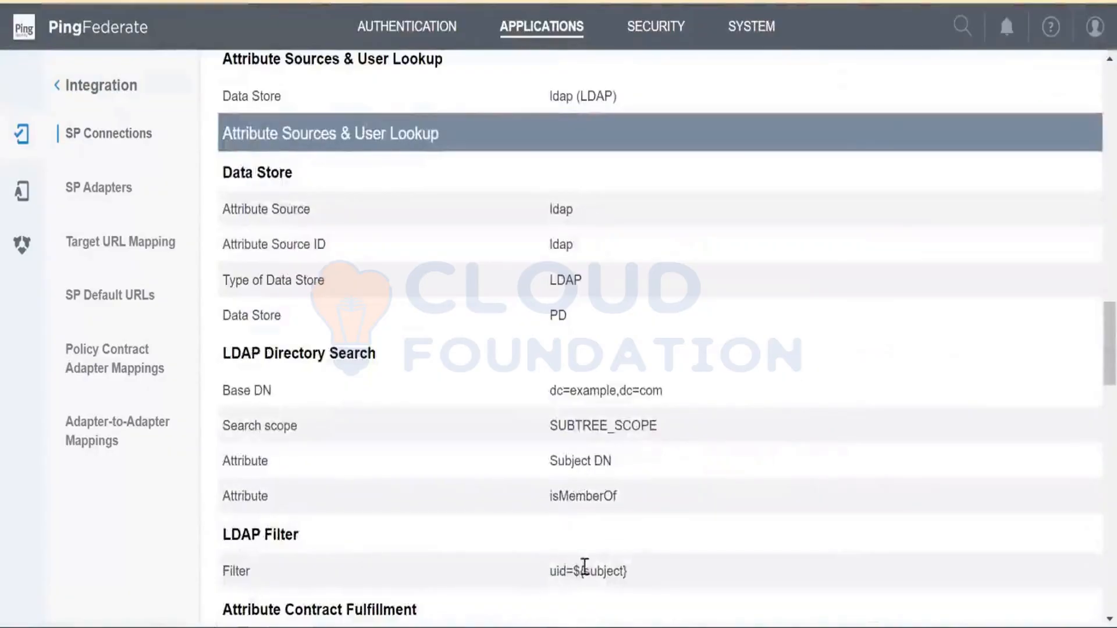
pyautogui.scroll(2, 314, 363)
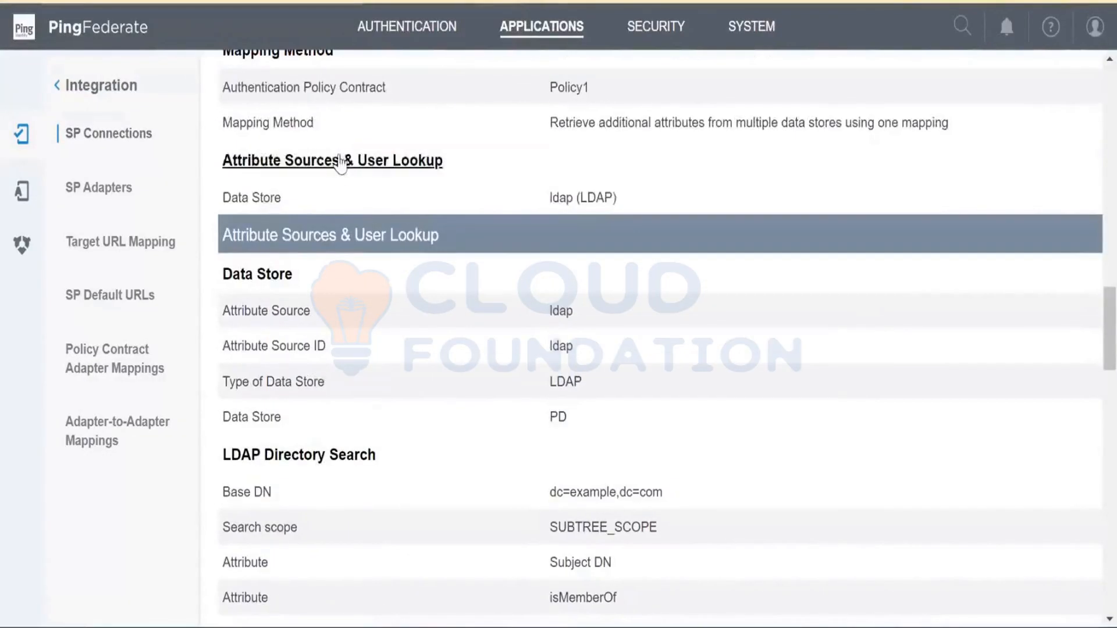
pyautogui.scroll(-4, 423, 483)
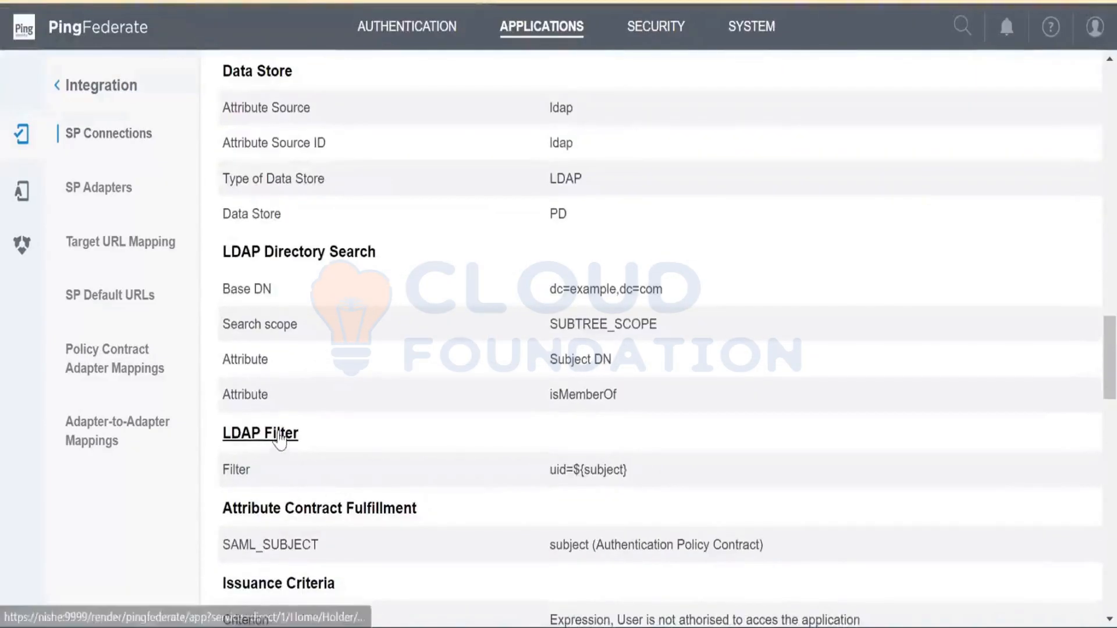
pyautogui.click(279, 437)
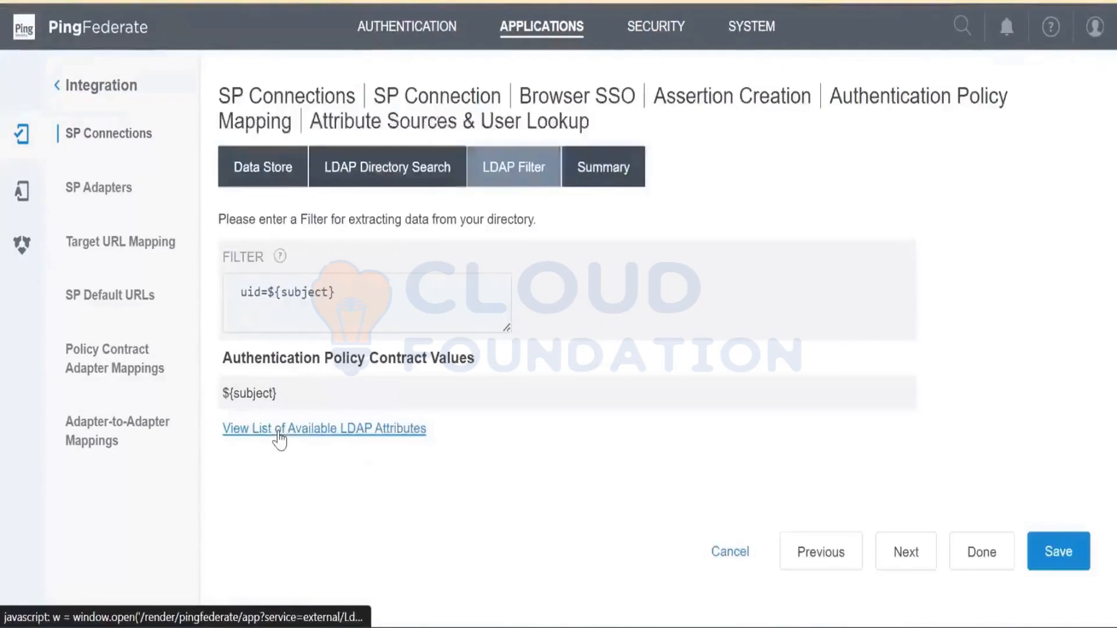
# Replace the Salesforce connection's LDAP filter with the combined expression (|(uid=${username})(mail=${username})).
pyautogui.moveTo(350, 296); pyautogui.dragTo(217, 300)
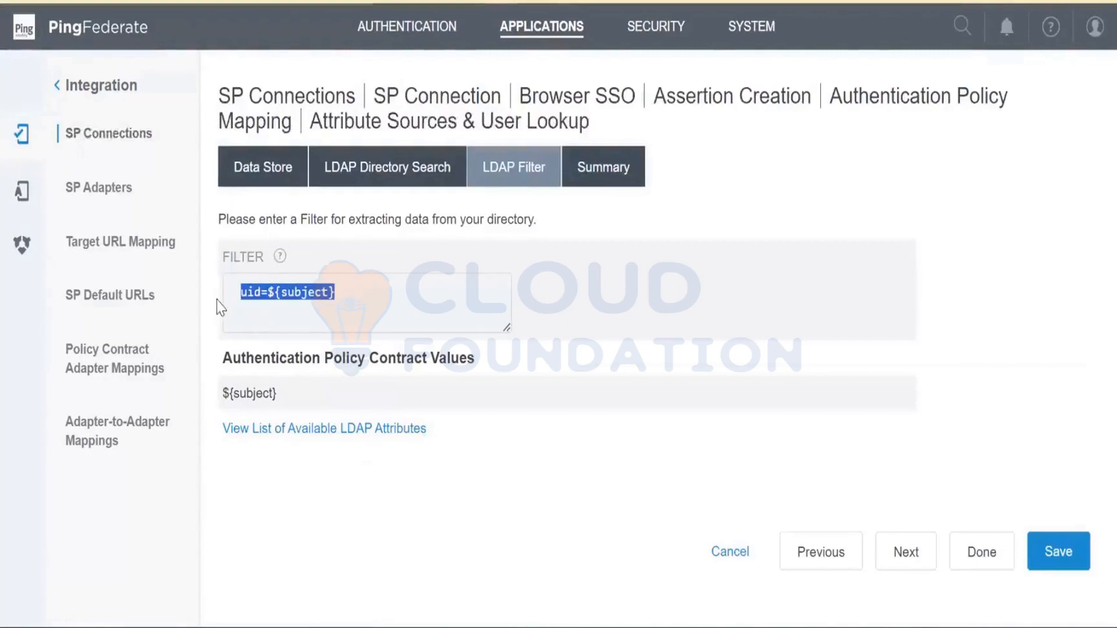
pyautogui.click(313, 298)
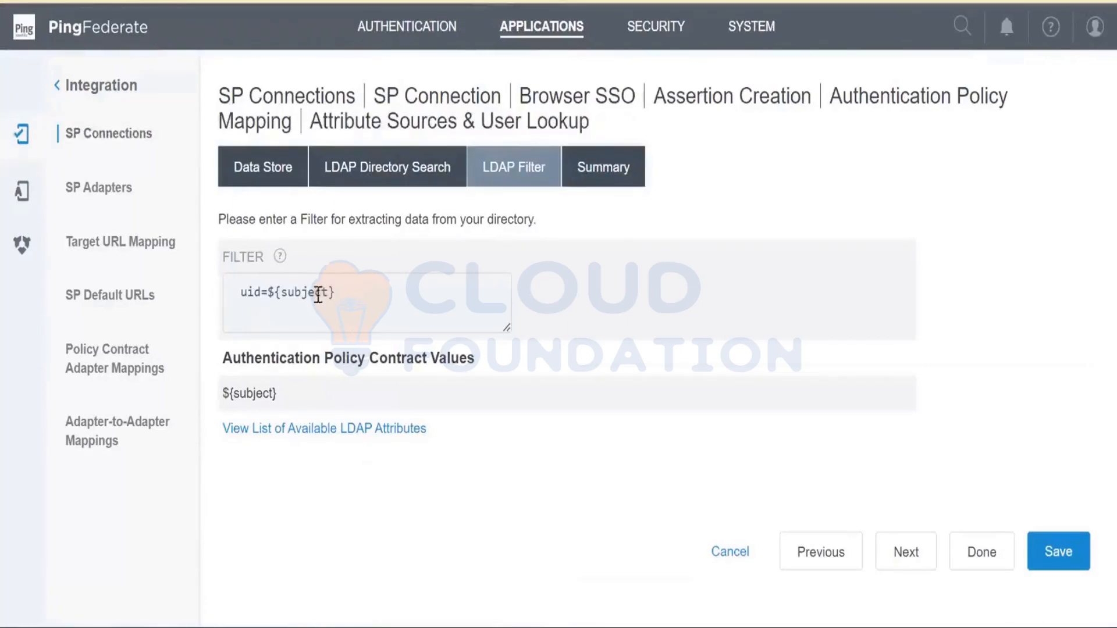
pyautogui.moveTo(318, 295); pyautogui.dragTo(209, 303)
pyautogui.write('(|(uid=${username})(mail=${username}))')
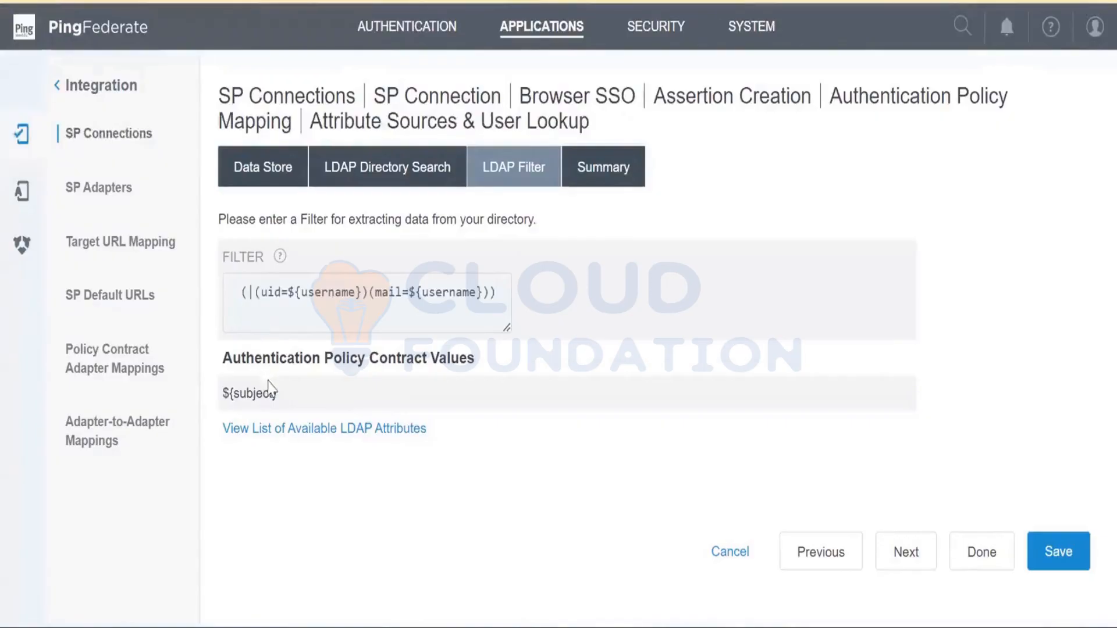
# Change both variables in the filter to subject so it reads (|(uid=${subject})(mail=${subject})), and save the SP connection.
pyautogui.doubleClick(255, 396)
pyautogui.hotkey('ctrl', 'c')
pyautogui.doubleClick(326, 292)
pyautogui.hotkey('ctrl', 'v')
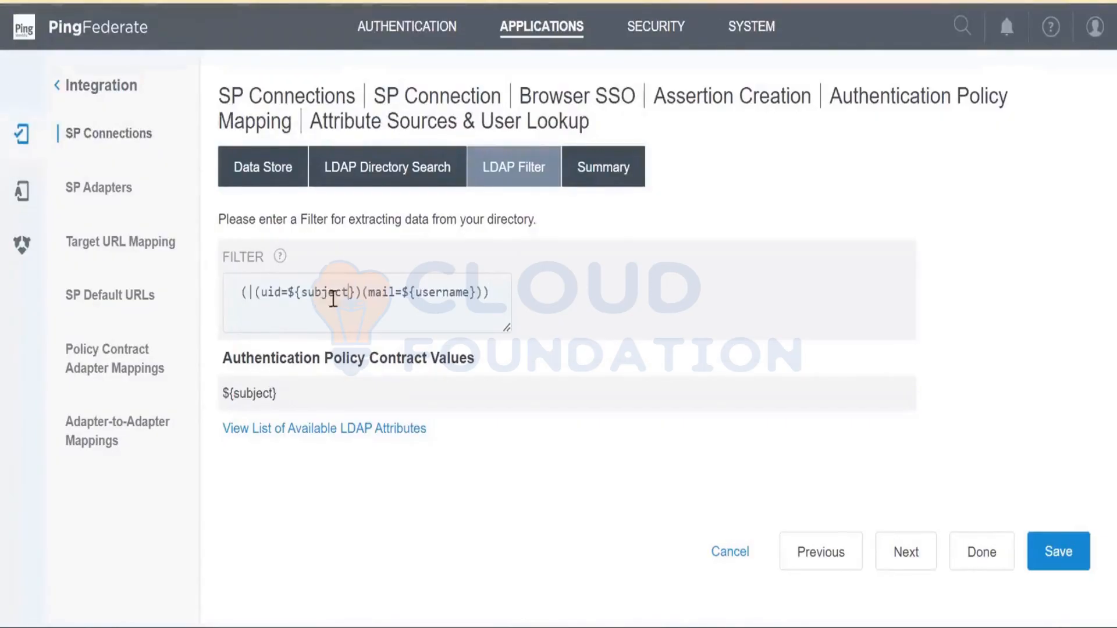
pyautogui.doubleClick(432, 293)
pyautogui.hotkey('ctrl', 'v')
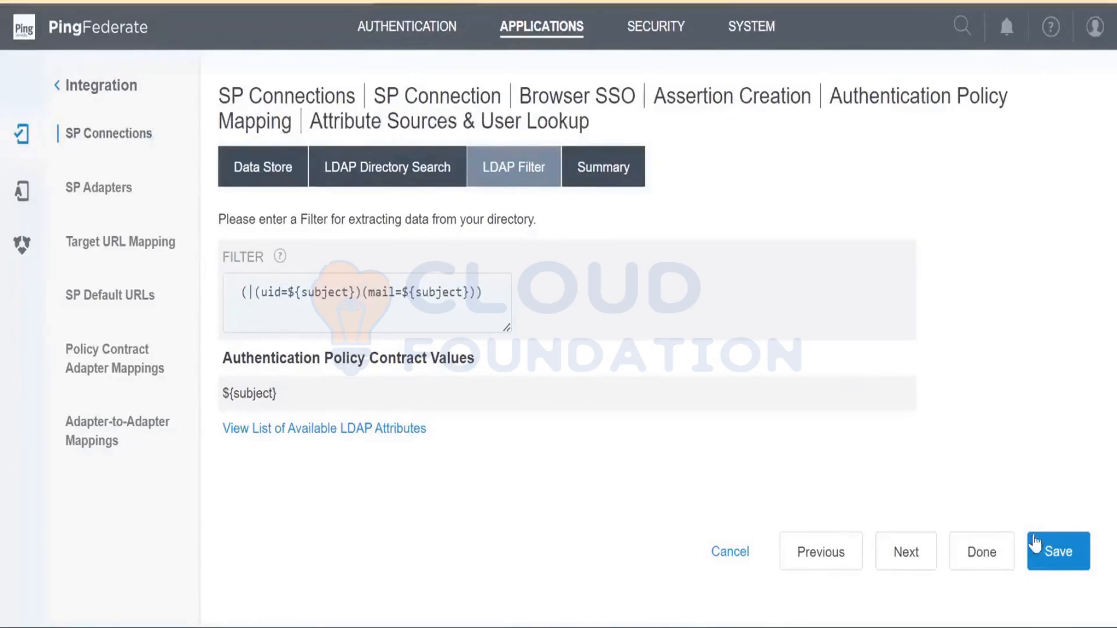
pyautogui.click(988, 563)
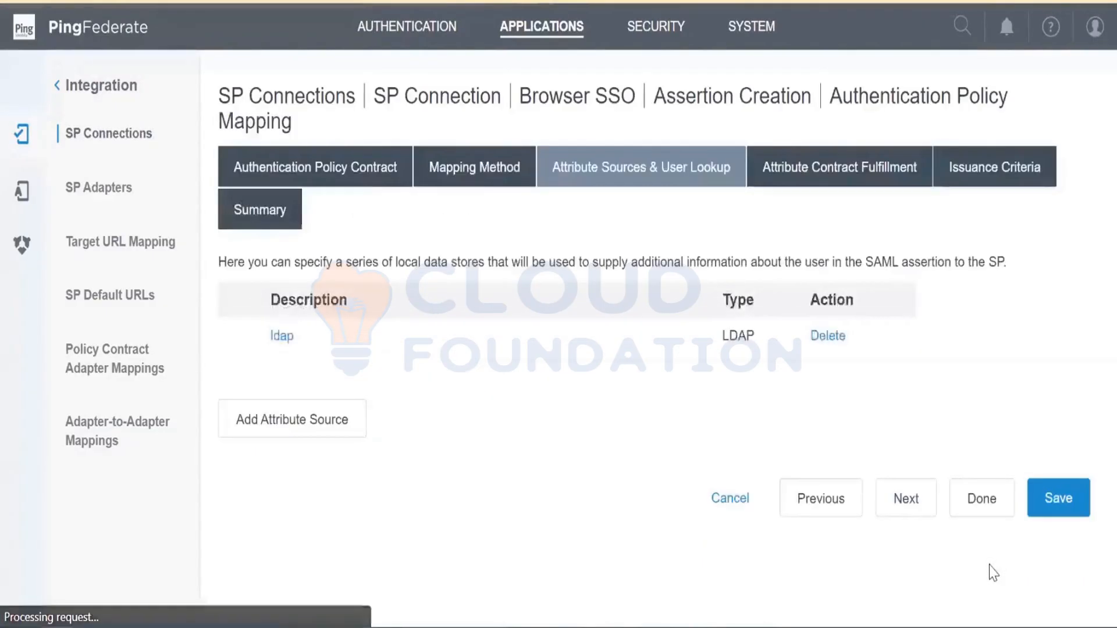
pyautogui.click(1077, 514)
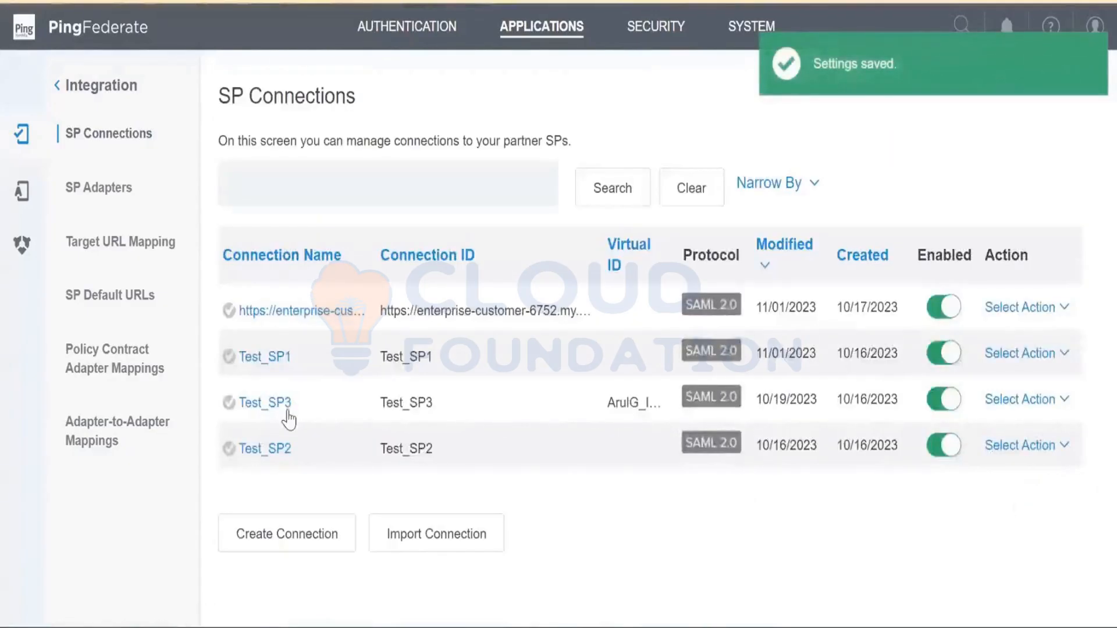
# Open the LDAP filter of the attribute source in the Test_SP3 connection's IdP adapter mapping.
pyautogui.click(288, 411)
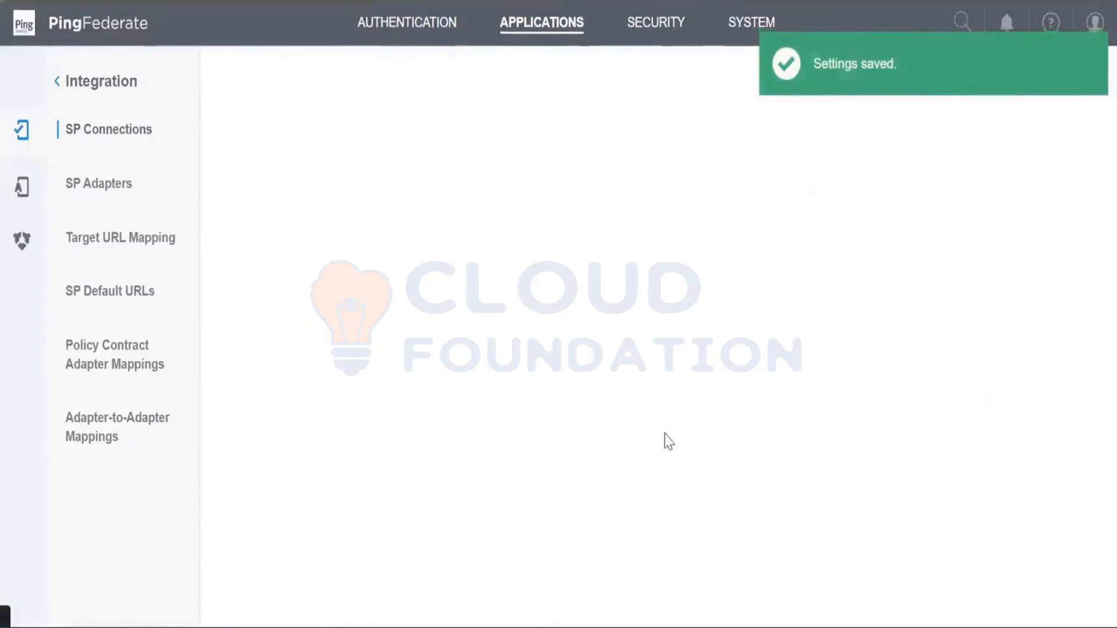
pyautogui.scroll(-20, 779, 475)
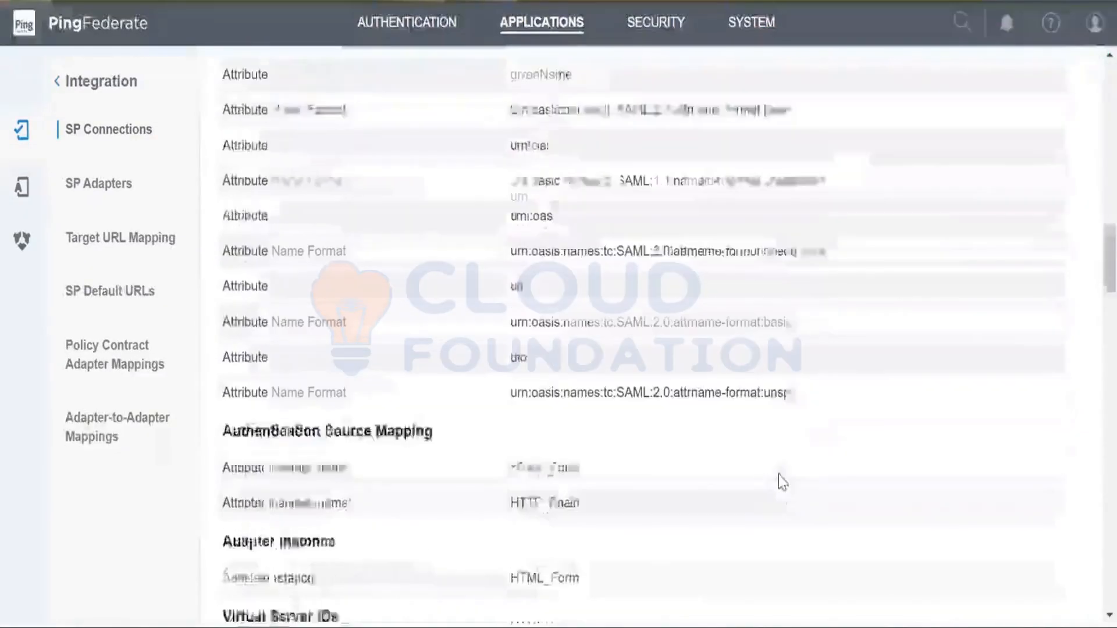
pyautogui.scroll(-4, 779, 475)
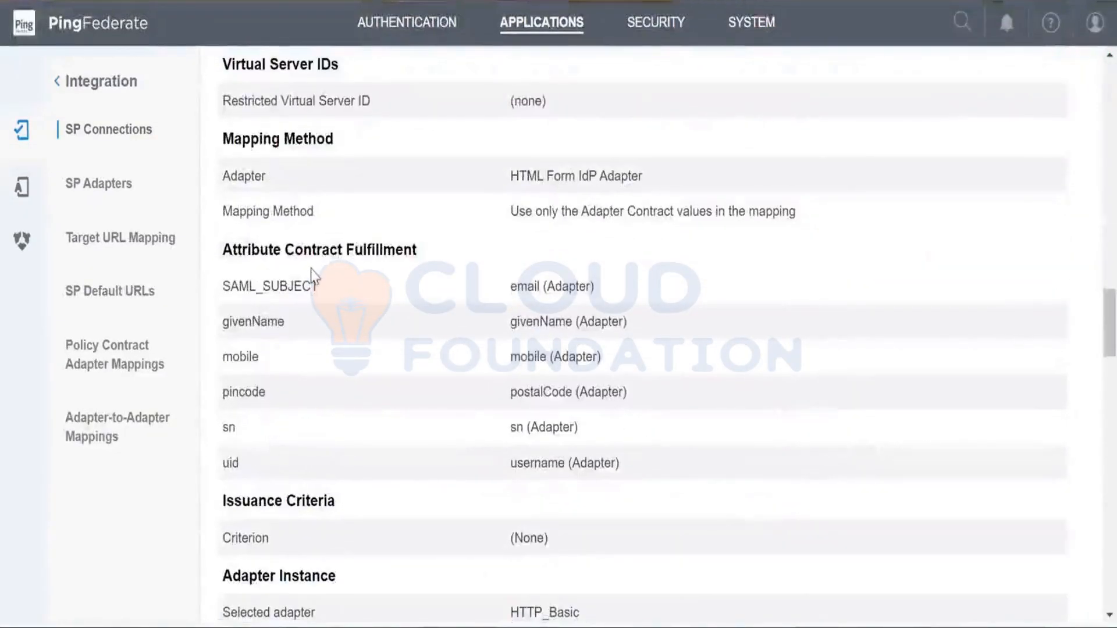
pyautogui.scroll(-3, 543, 378)
pyautogui.scroll(4, 543, 377)
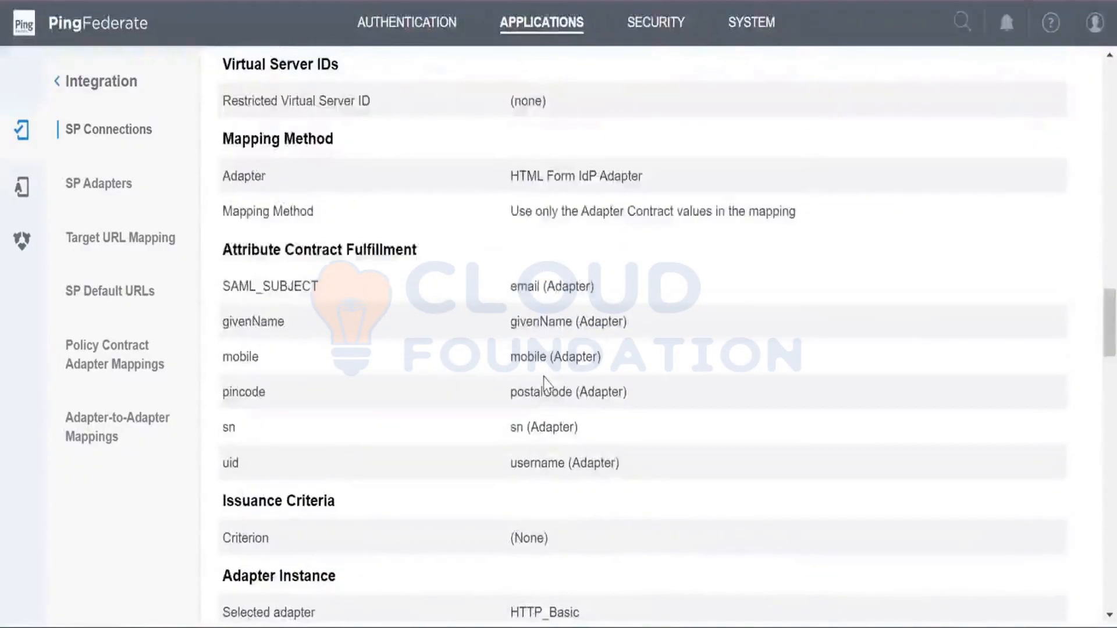
pyautogui.scroll(5, 546, 384)
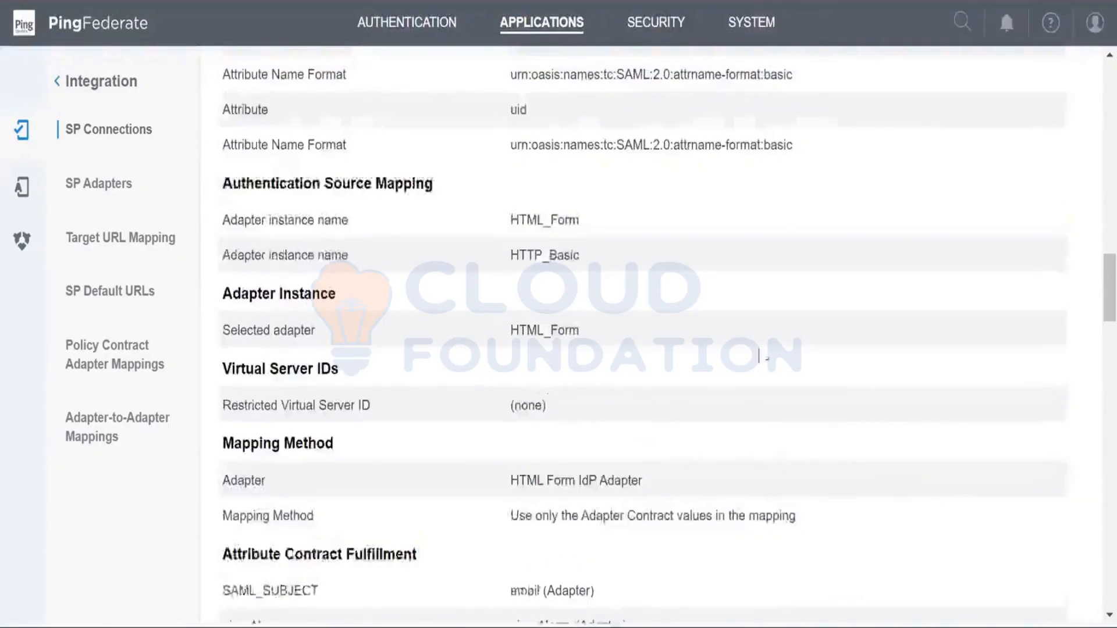
pyautogui.scroll(-10, 732, 423)
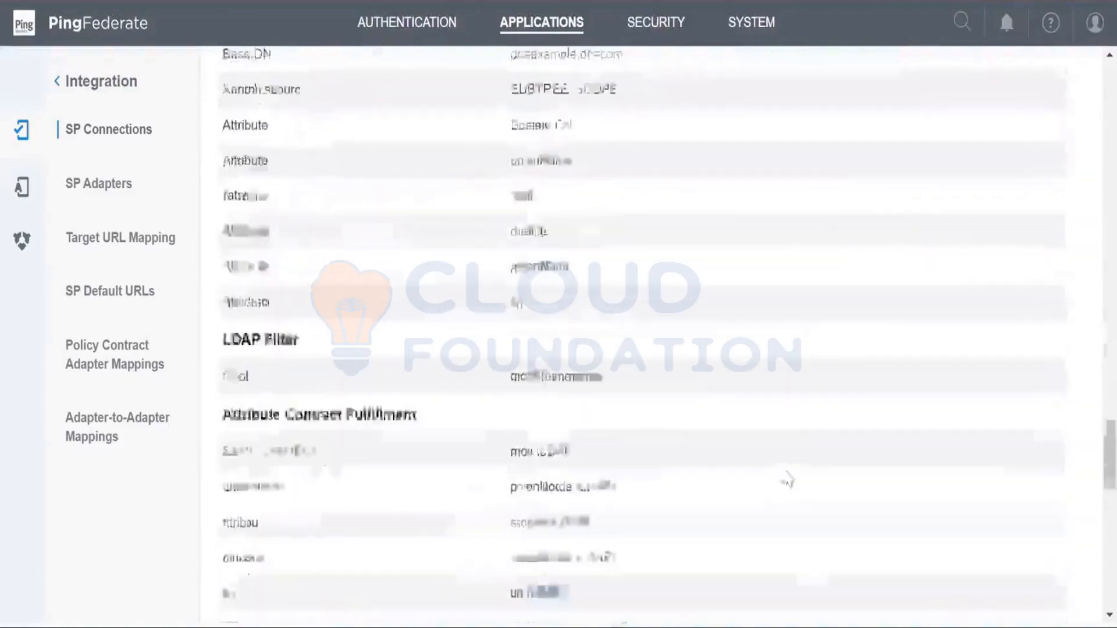
pyautogui.scroll(3, 737, 480)
pyautogui.scroll(-3, 737, 479)
pyautogui.click(247, 342)
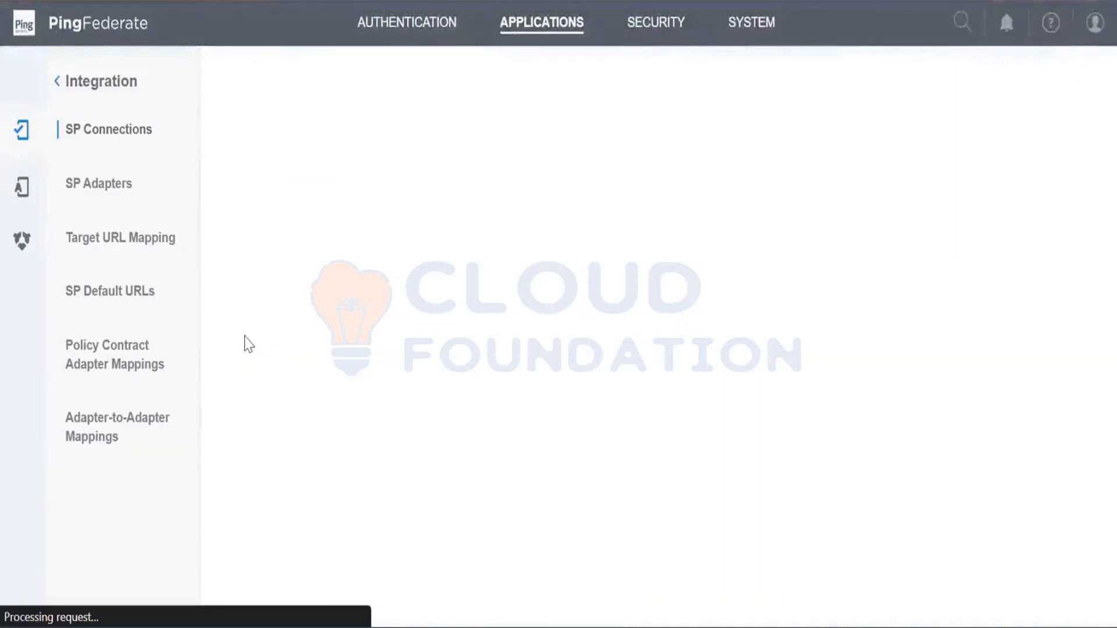
# Replace Test_SP3's LDAP filter with (|(uid=${username})(mail=${username})) and save the connection.
pyautogui.moveTo(362, 288); pyautogui.dragTo(212, 309)
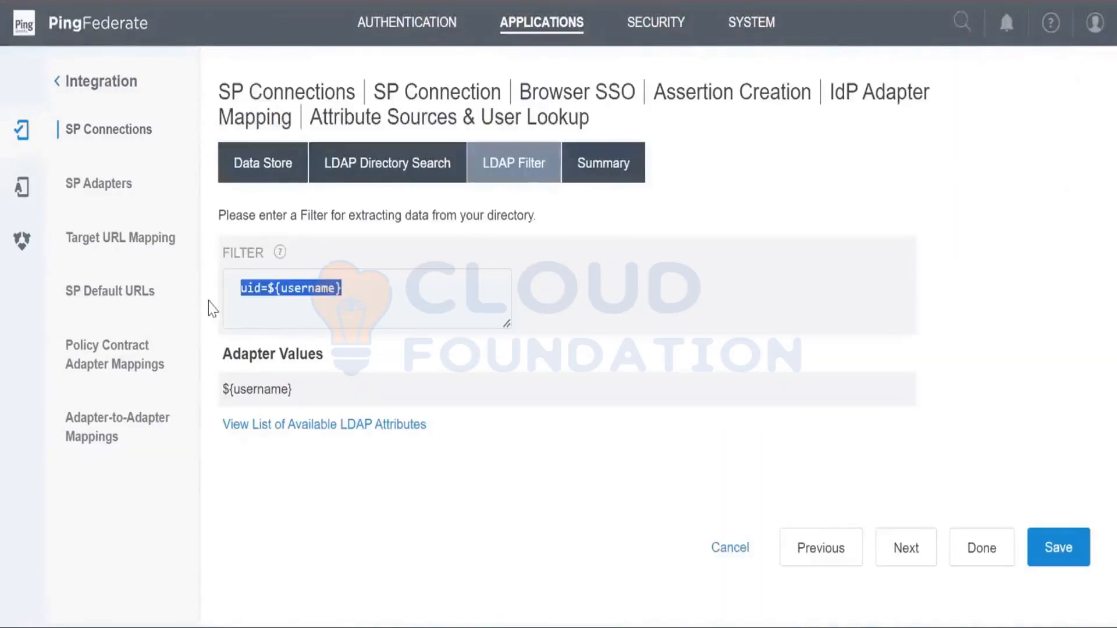
pyautogui.write('subject')
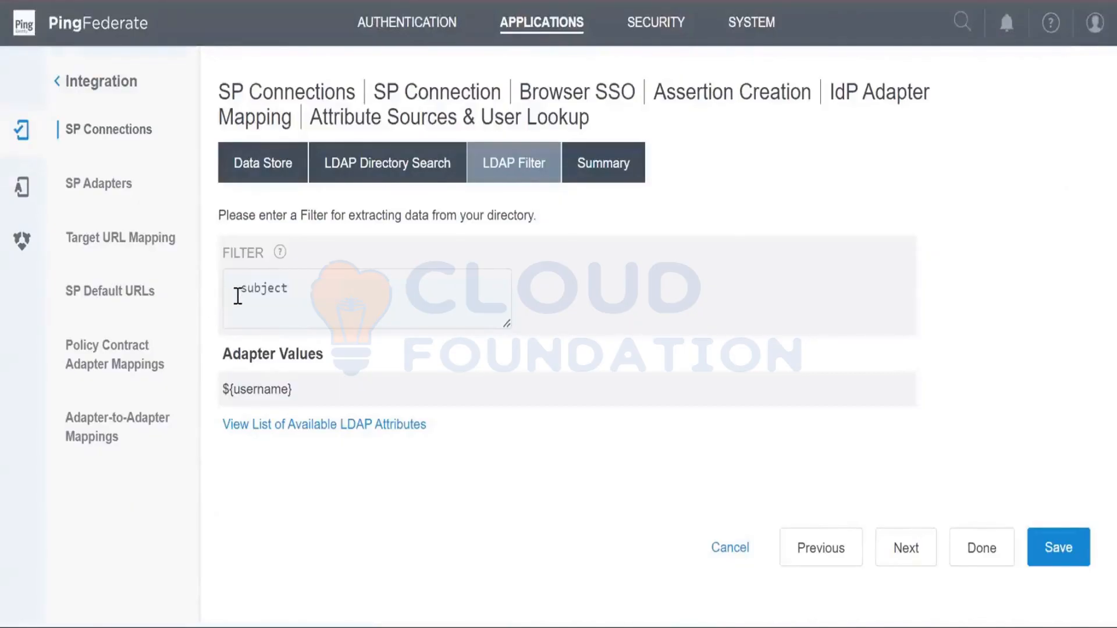
pyautogui.hotkey('ctrl', 'z')
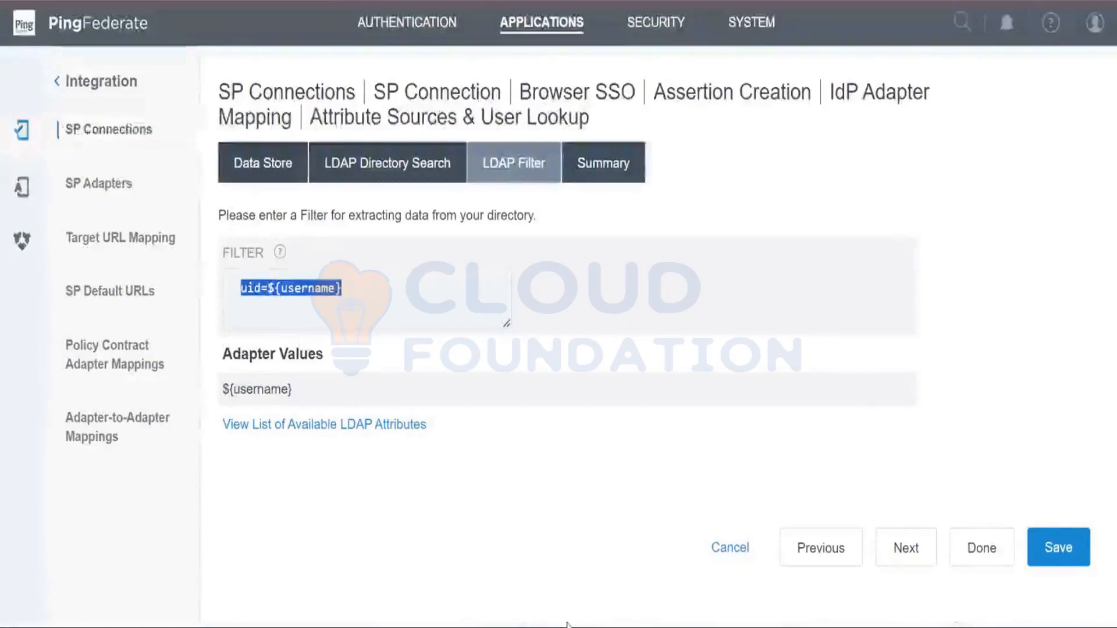
pyautogui.hotkey('ctrl', 'v')
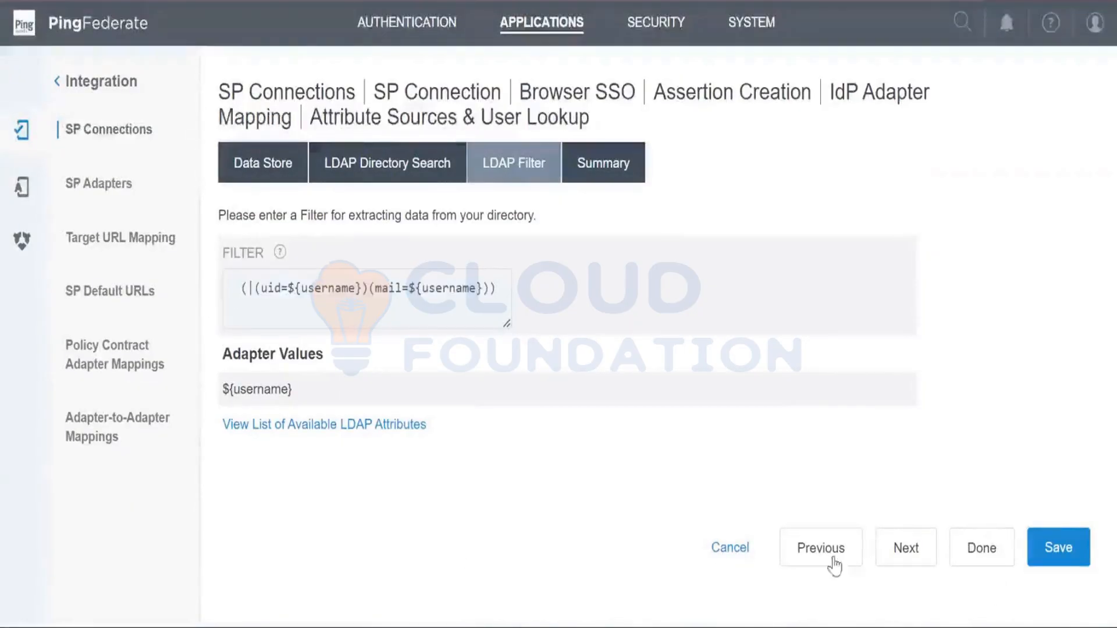
pyautogui.click(1052, 548)
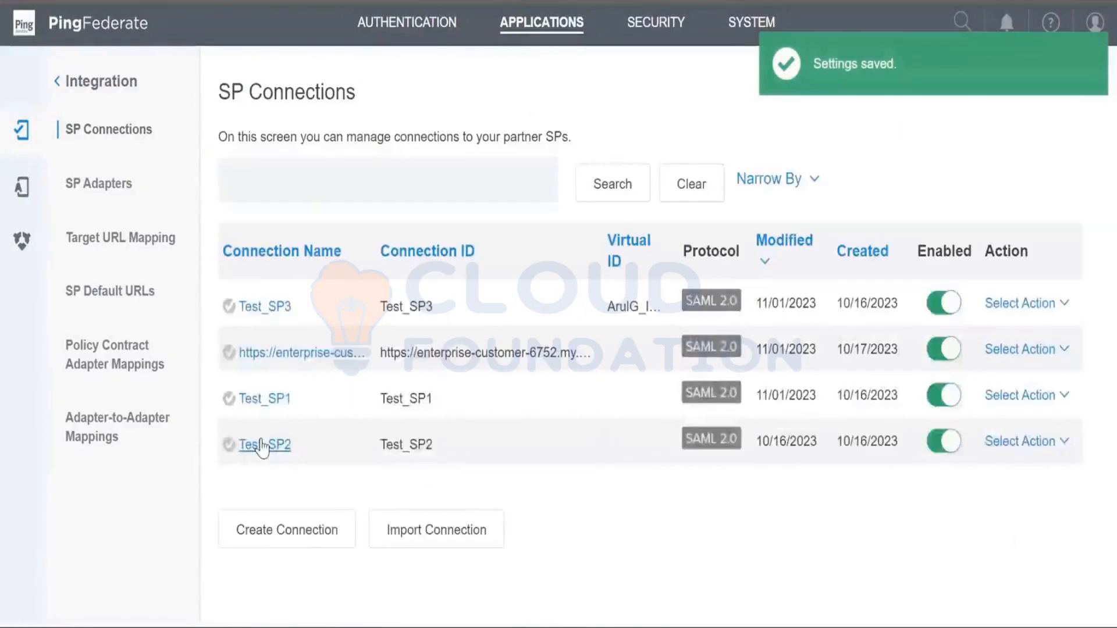
# Review the Test_SP2 connection's summary for its mapping method and attribute contract fulfillment.
pyautogui.click(257, 443)
pyautogui.scroll(-20, 395, 431)
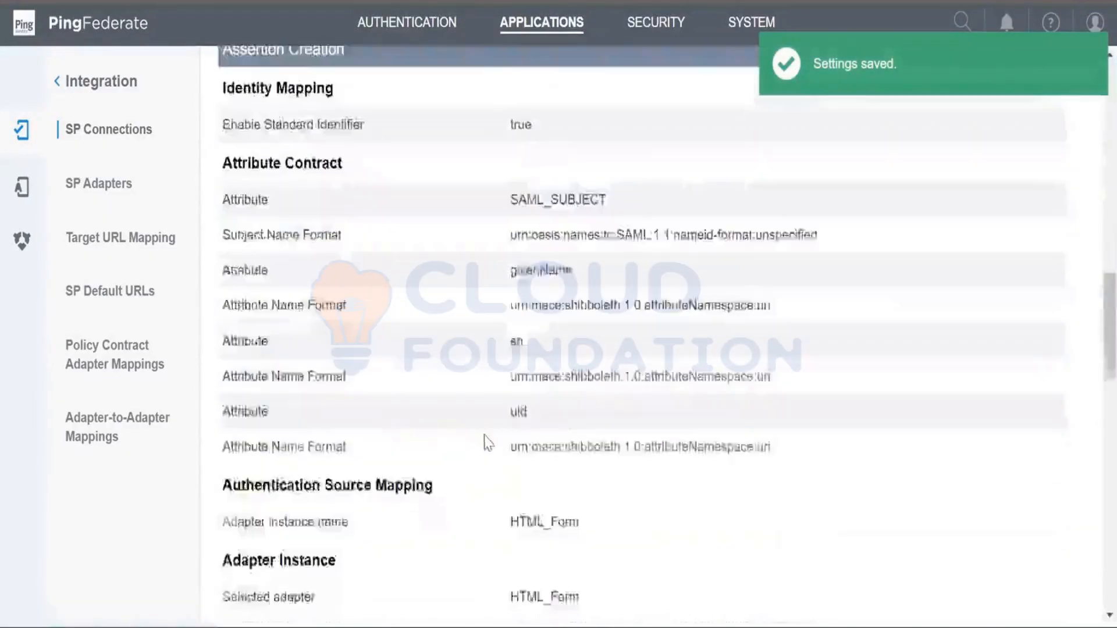
pyautogui.scroll(-5, 490, 444)
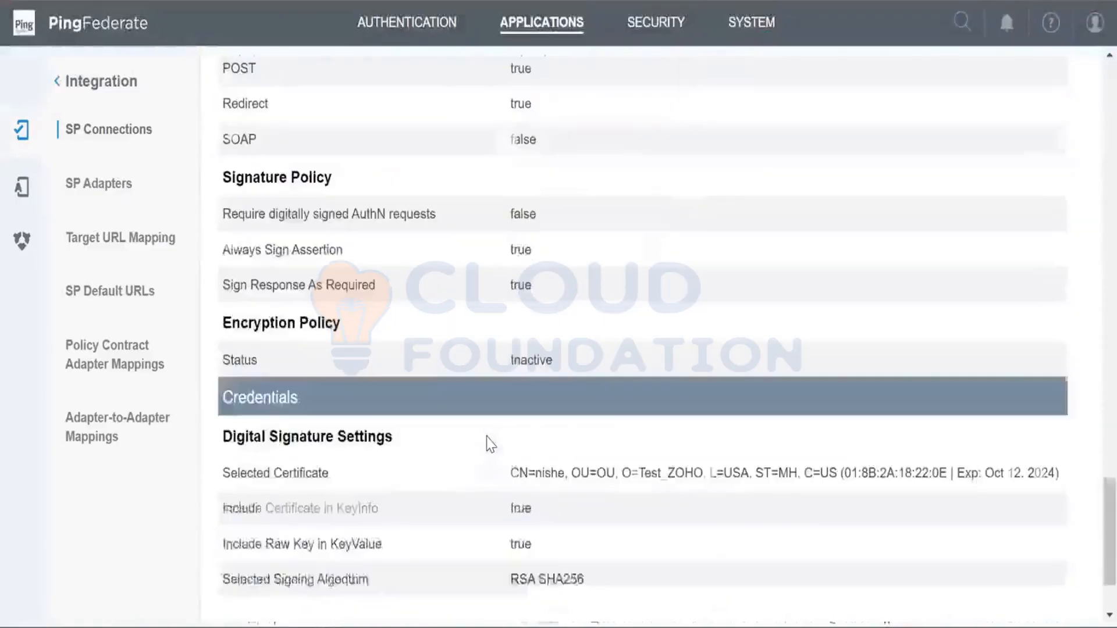
pyautogui.scroll(10, 490, 444)
pyautogui.scroll(2, 491, 444)
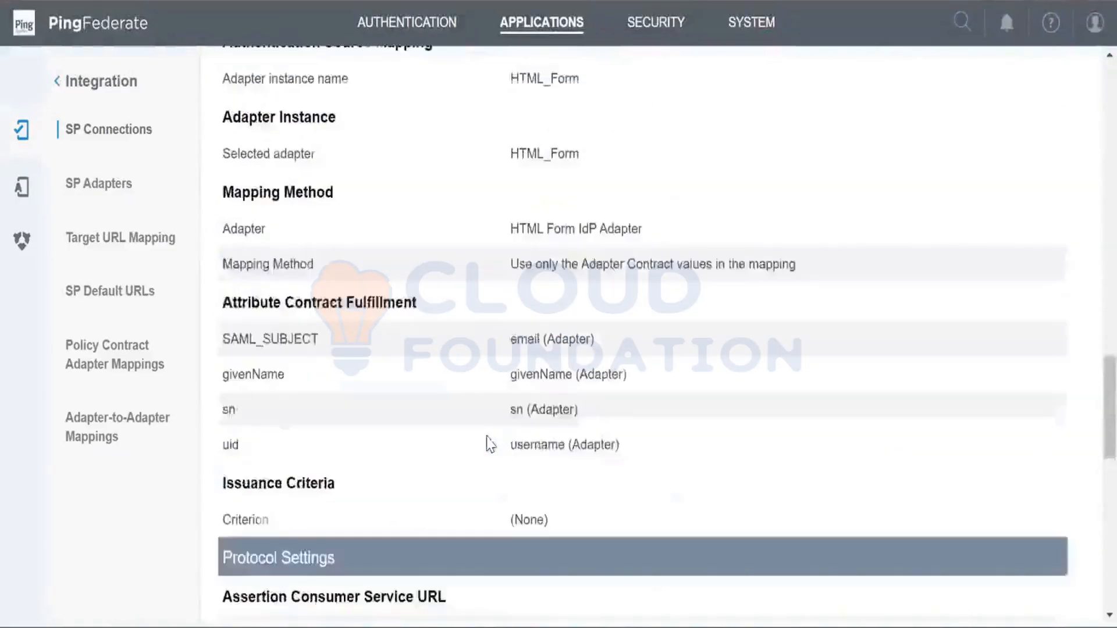
pyautogui.scroll(3, 486, 442)
pyautogui.scroll(4, 477, 439)
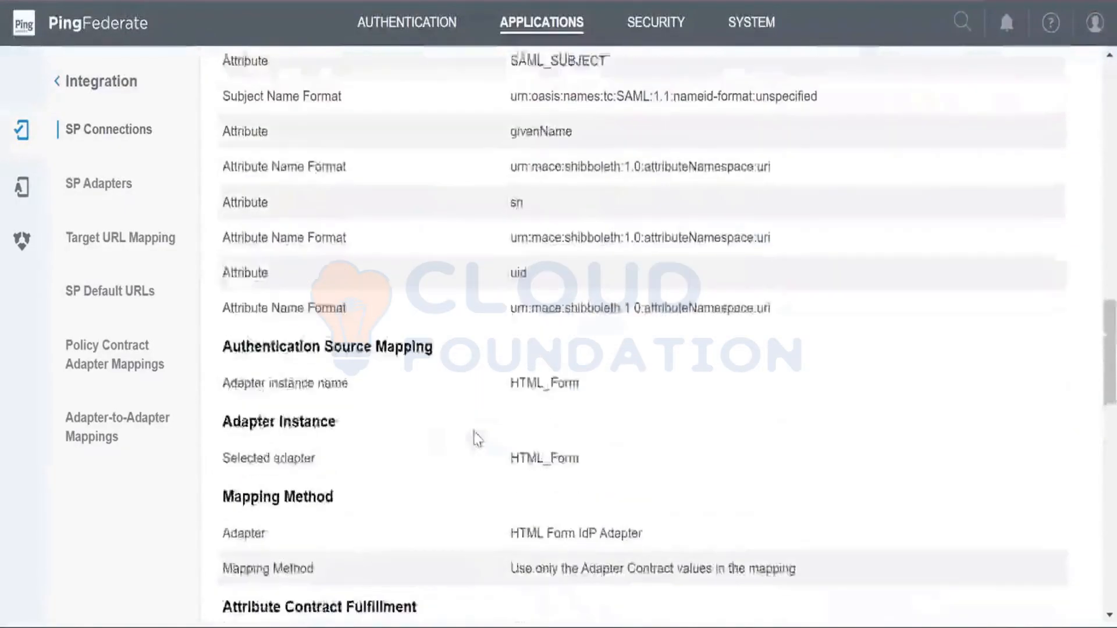
pyautogui.scroll(-10, 765, 511)
pyautogui.scroll(-10, 867, 609)
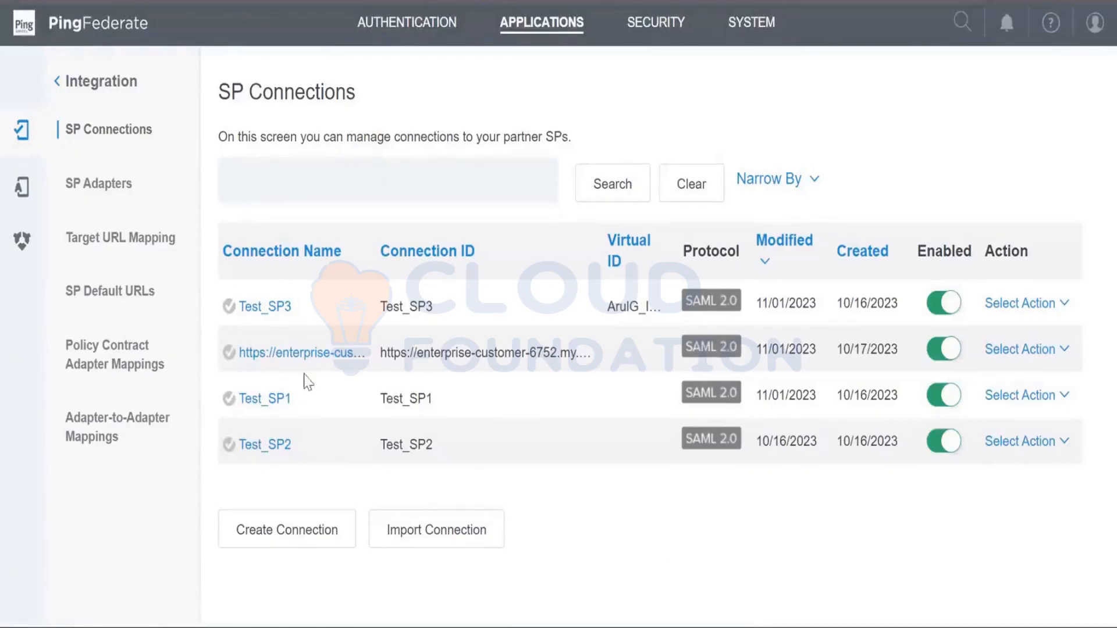
# Switch to the PingFederate login page and sign in with the user's email address and account password.
pyautogui.moveTo(565, 627)
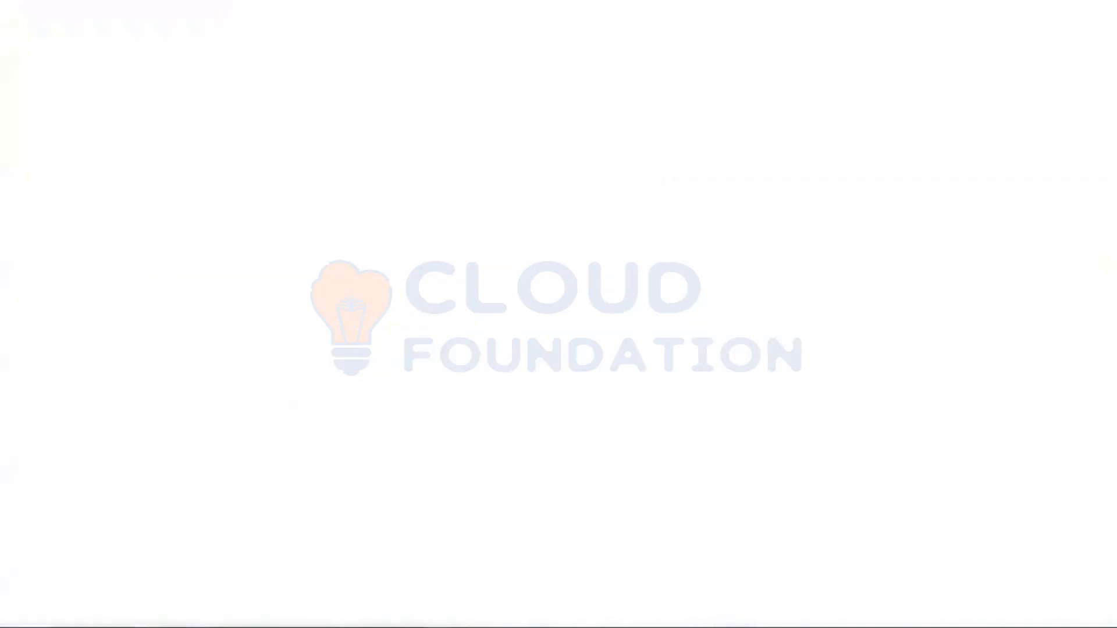
pyautogui.write('https://enterprise-customer-6752.my.salesforce.com')
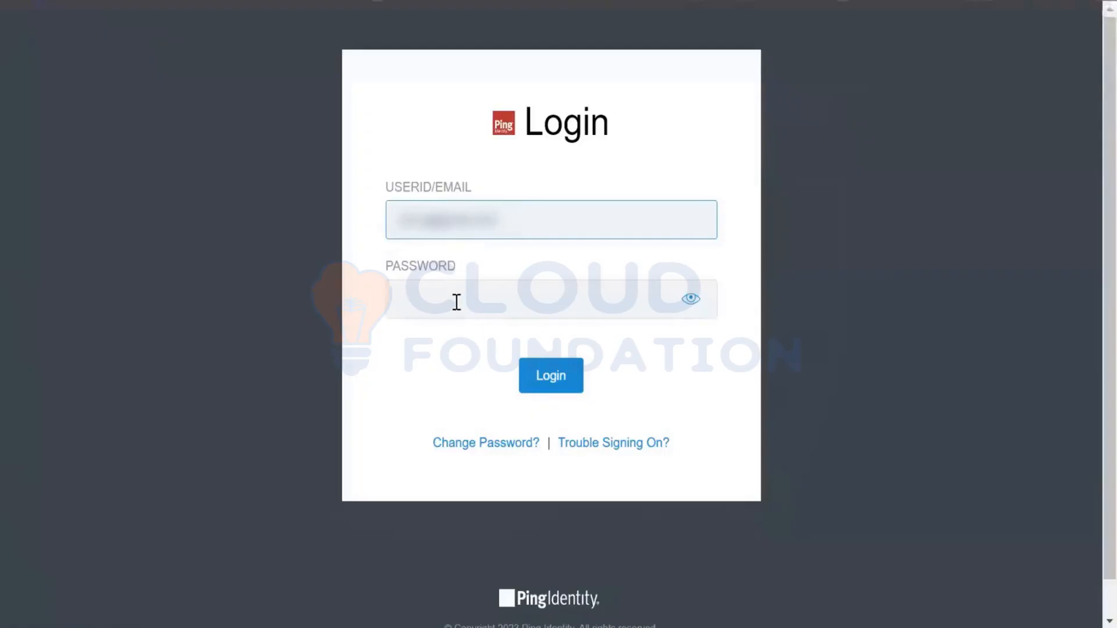
pyautogui.click(457, 302)
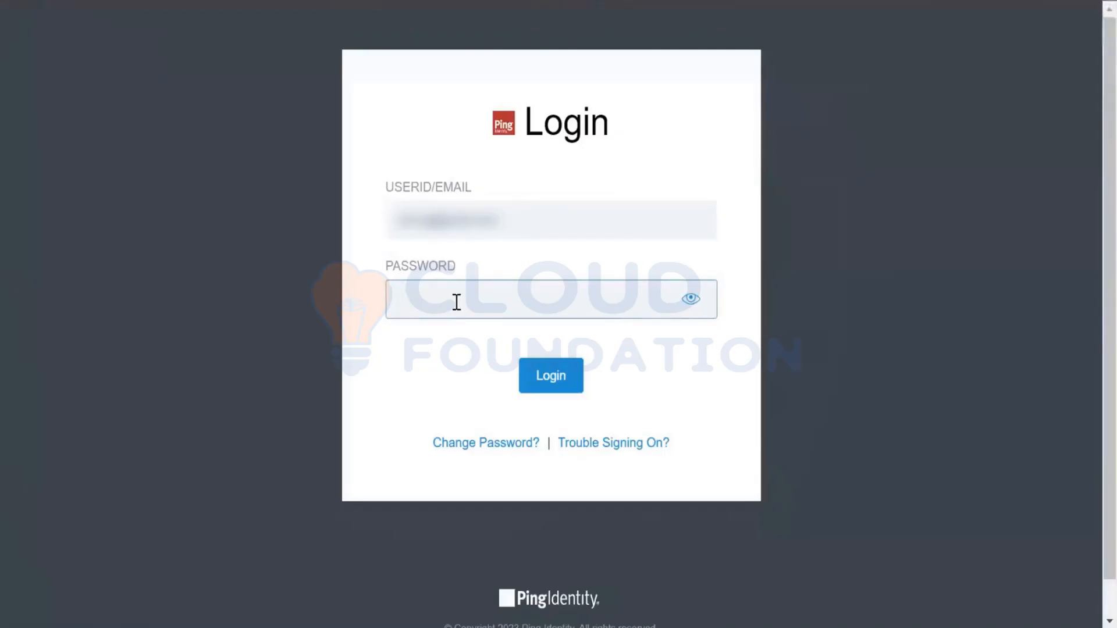
pyautogui.write('•••••••')
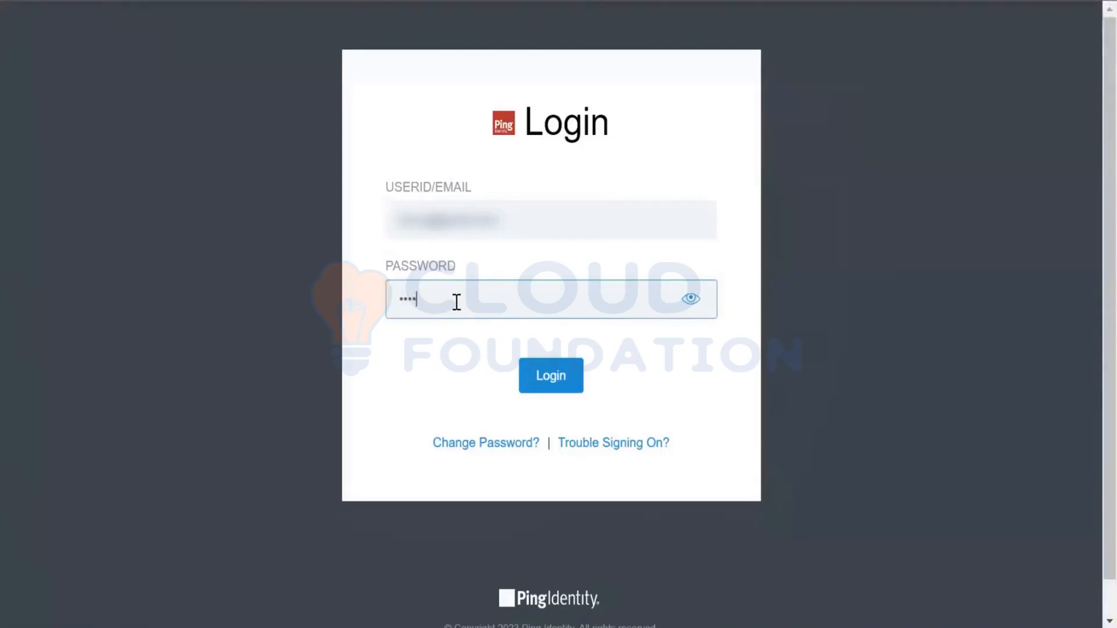
pyautogui.press('Return')
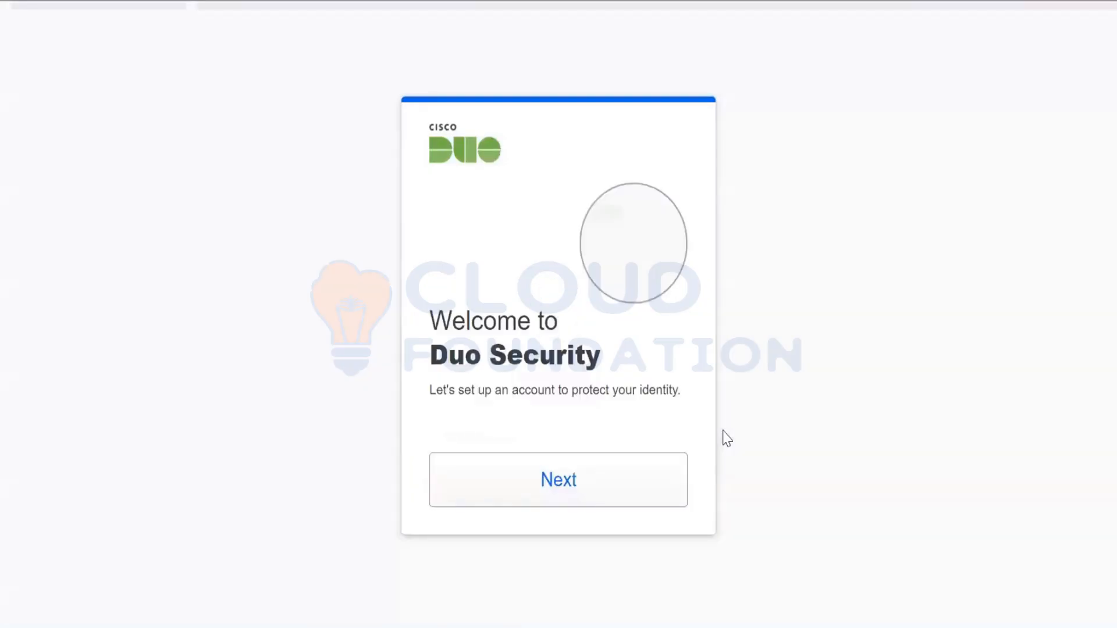
# Advance through the Duo Security introduction screens and skip installing Duo Device Health.
pyautogui.click(589, 493)
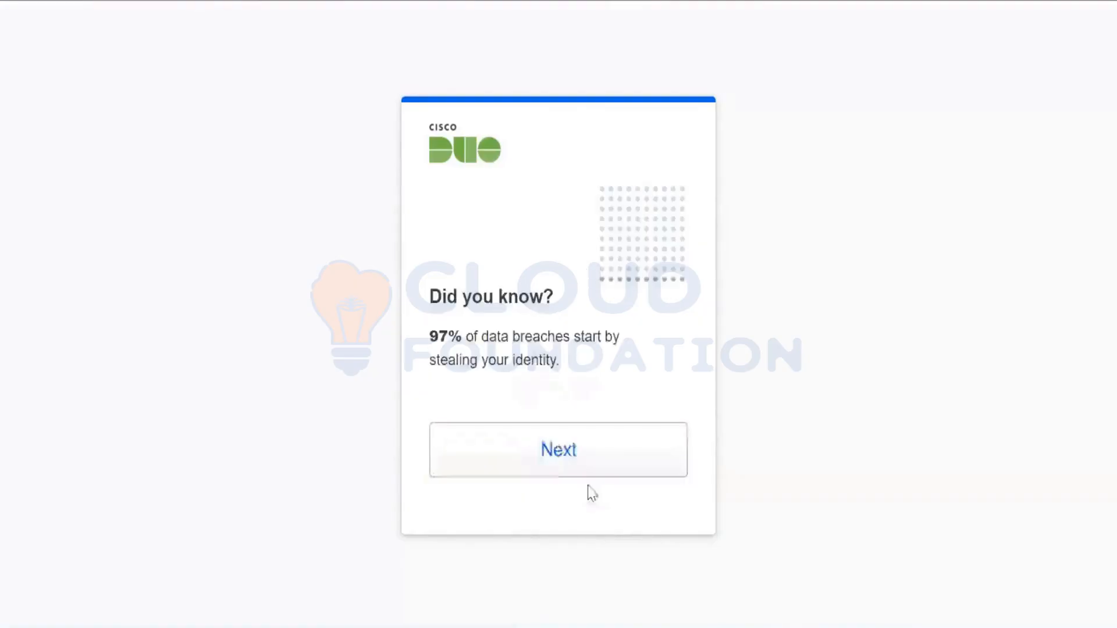
pyautogui.click(562, 461)
pyautogui.click(559, 465)
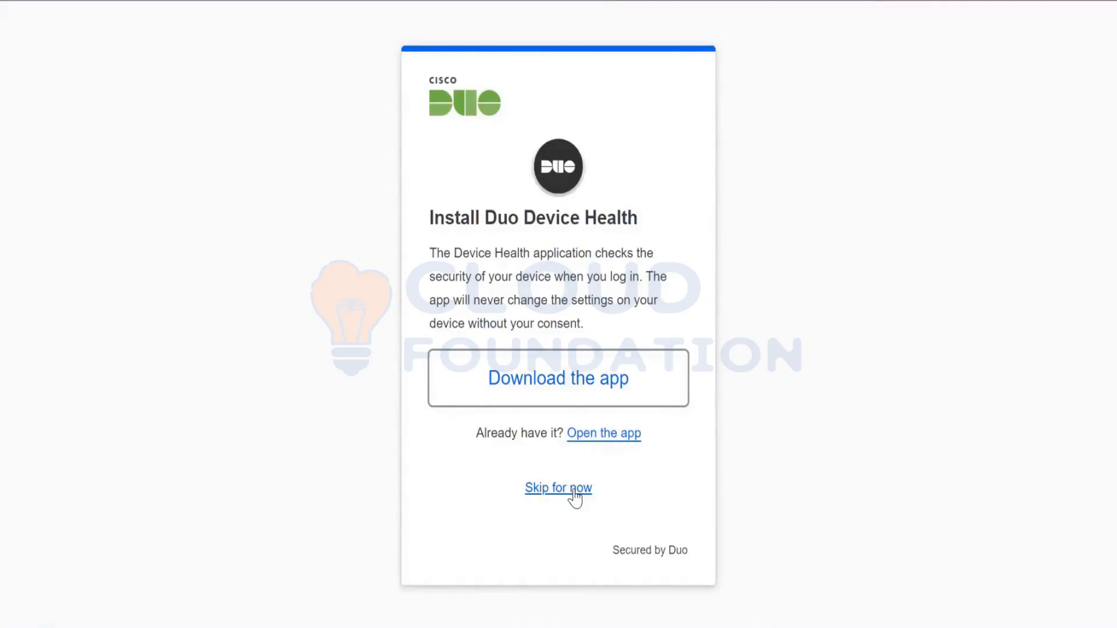
pyautogui.click(575, 492)
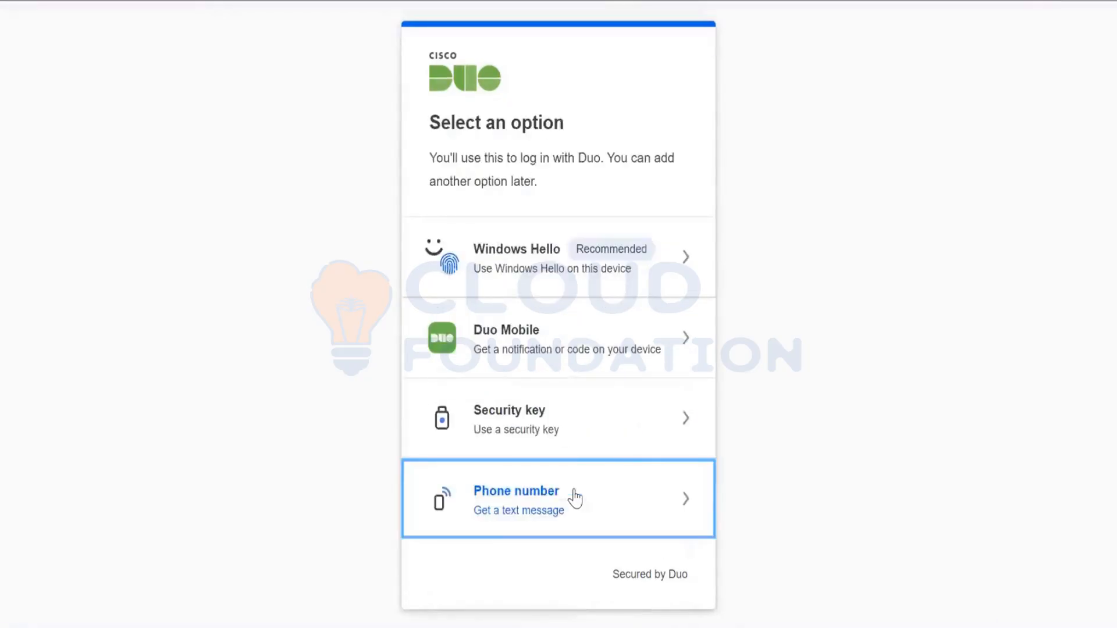
# Choose Duo Mobile as the login option, enter the phone number with India's +91 country code, confirm it and request a passcode.
pyautogui.click(606, 357)
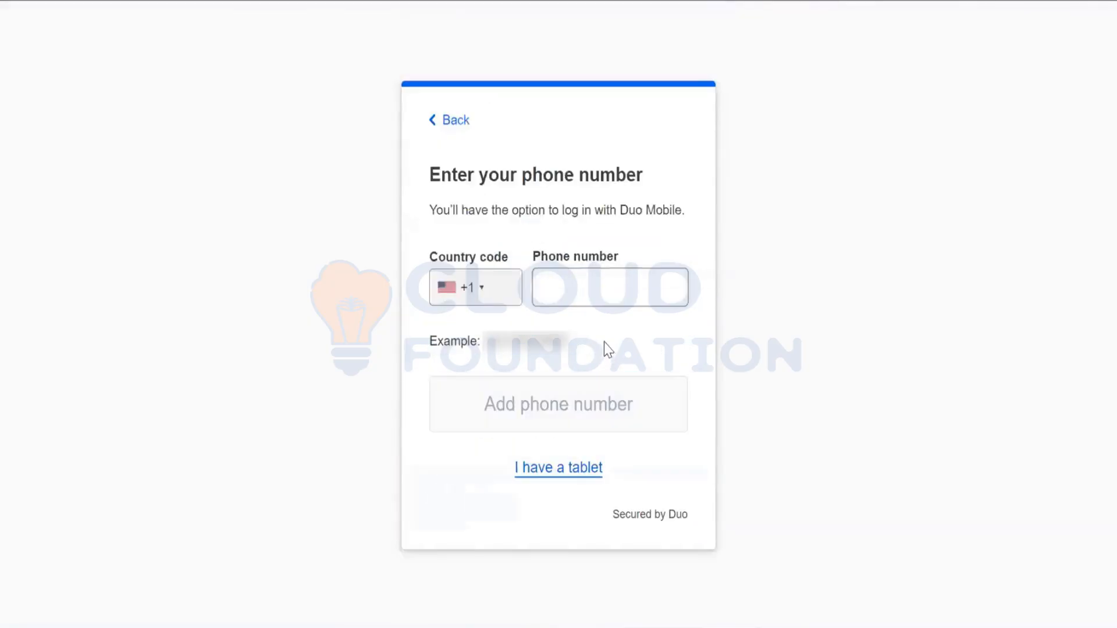
pyautogui.click(485, 291)
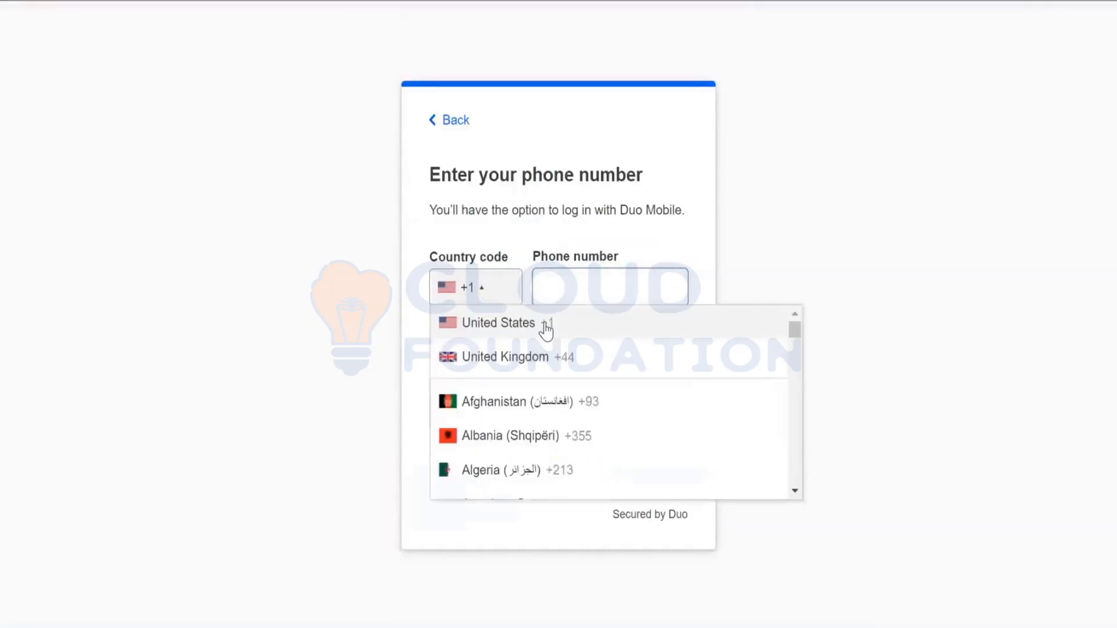
pyautogui.scroll(-10, 545, 329)
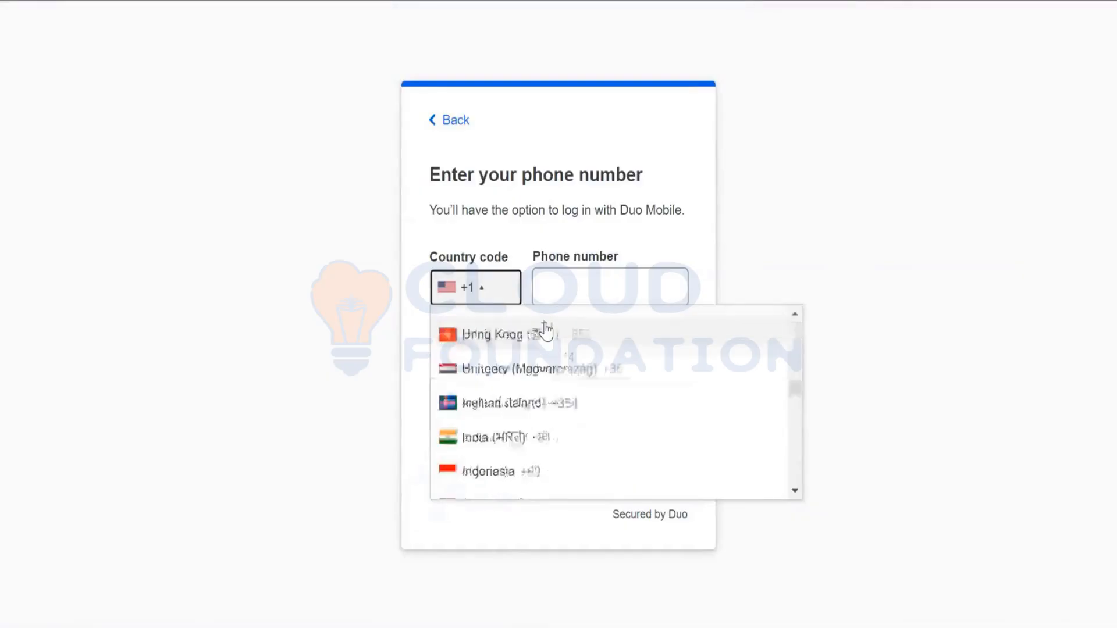
pyautogui.click(523, 447)
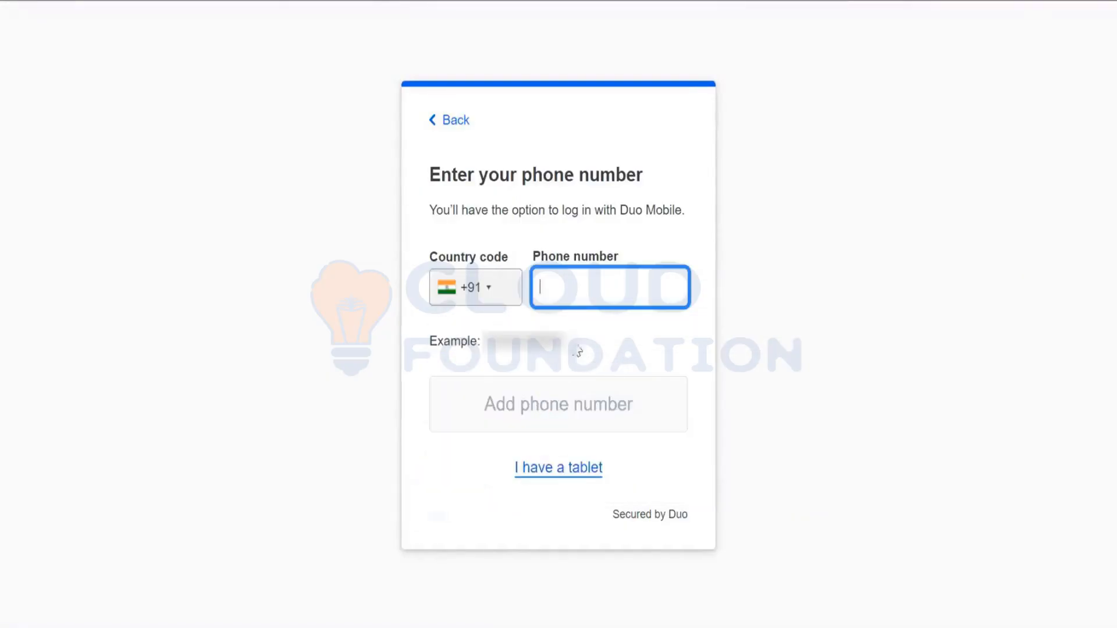
pyautogui.write('???????')
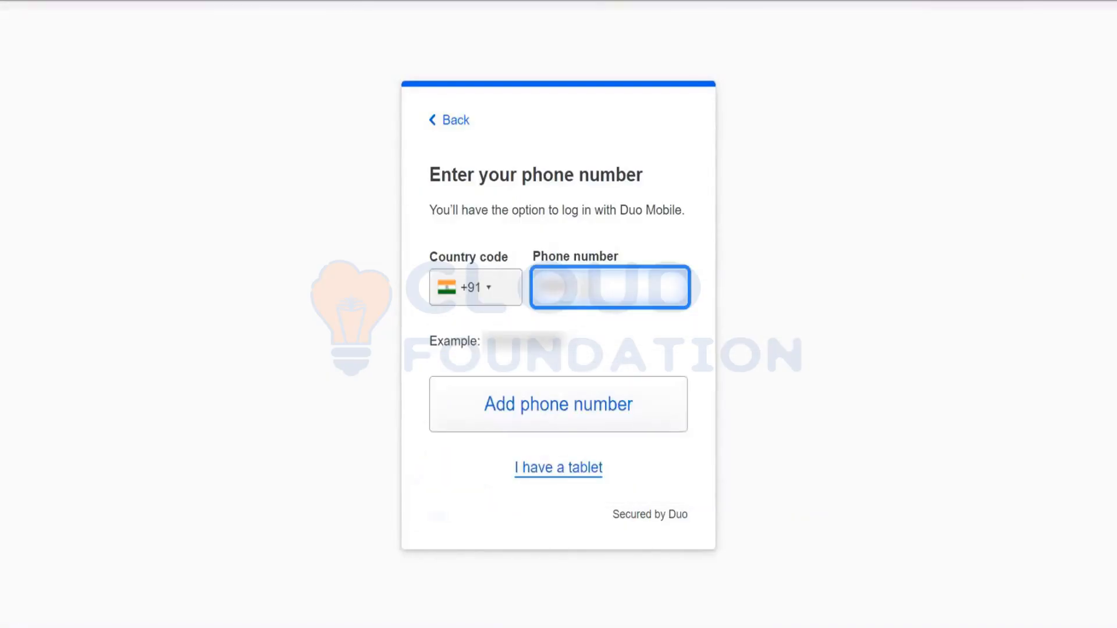
pyautogui.write('???')
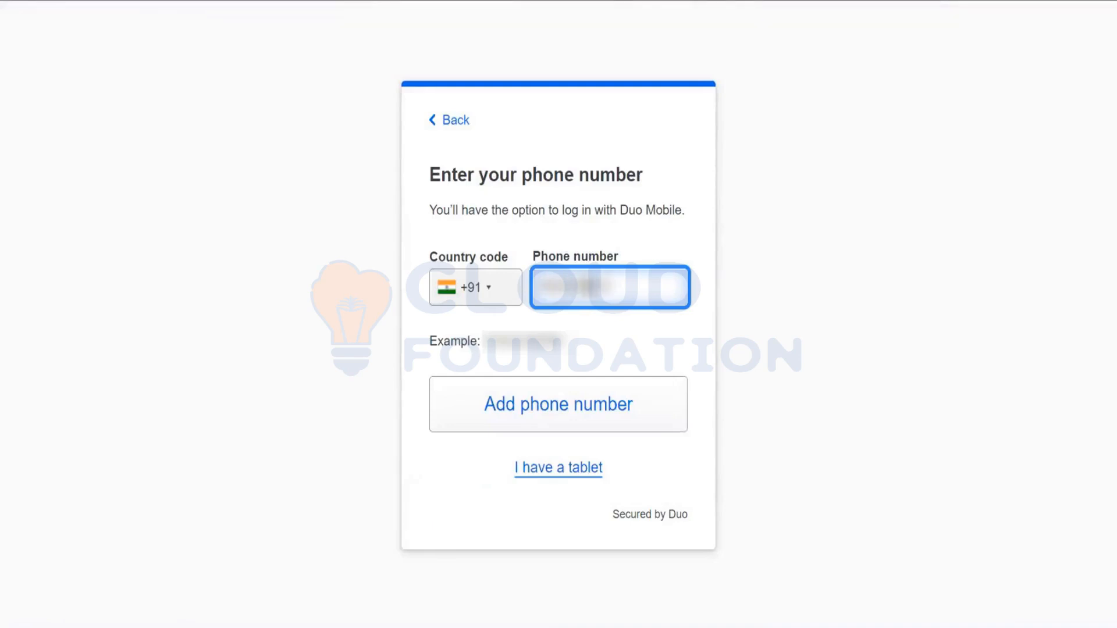
pyautogui.click(584, 404)
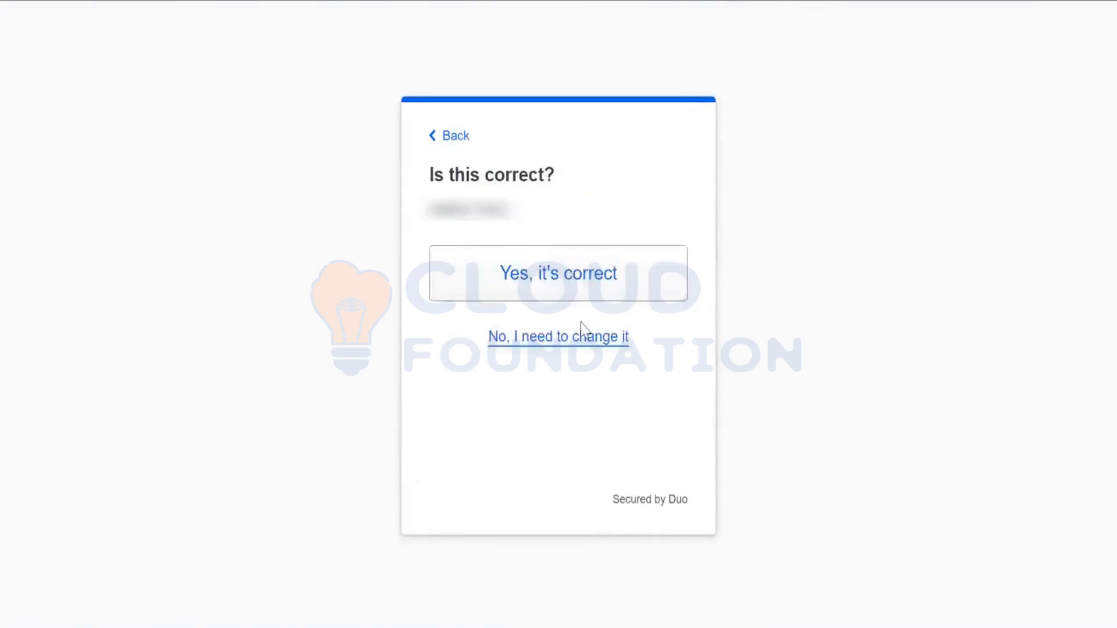
pyautogui.click(598, 291)
pyautogui.click(597, 285)
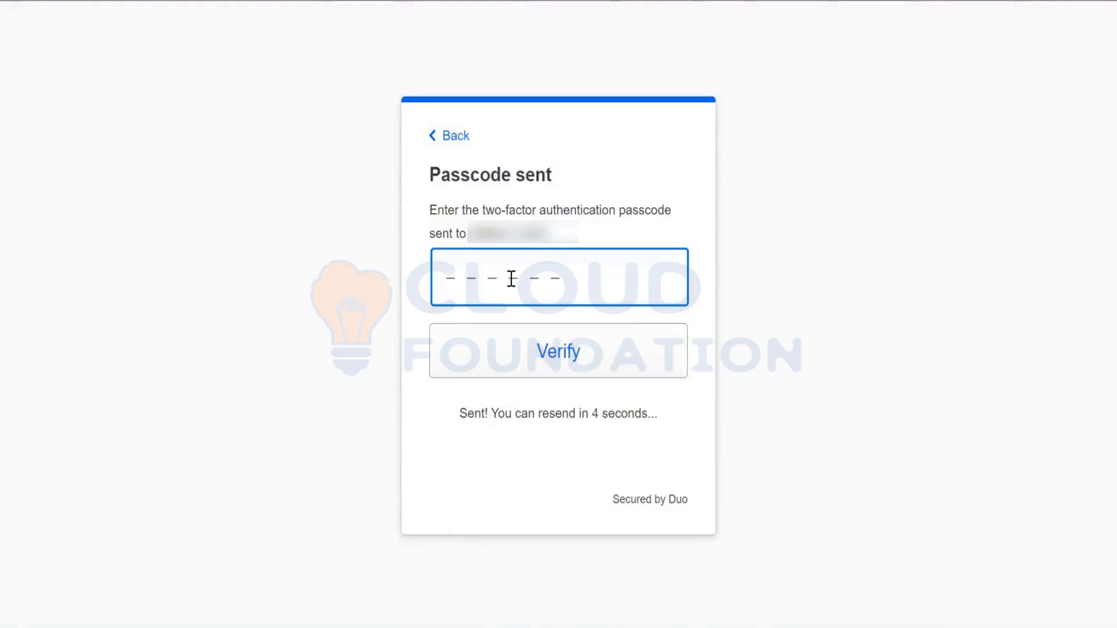
# Enter the two-factor authentication passcode sent to the phone and verify it.
pyautogui.click(459, 274)
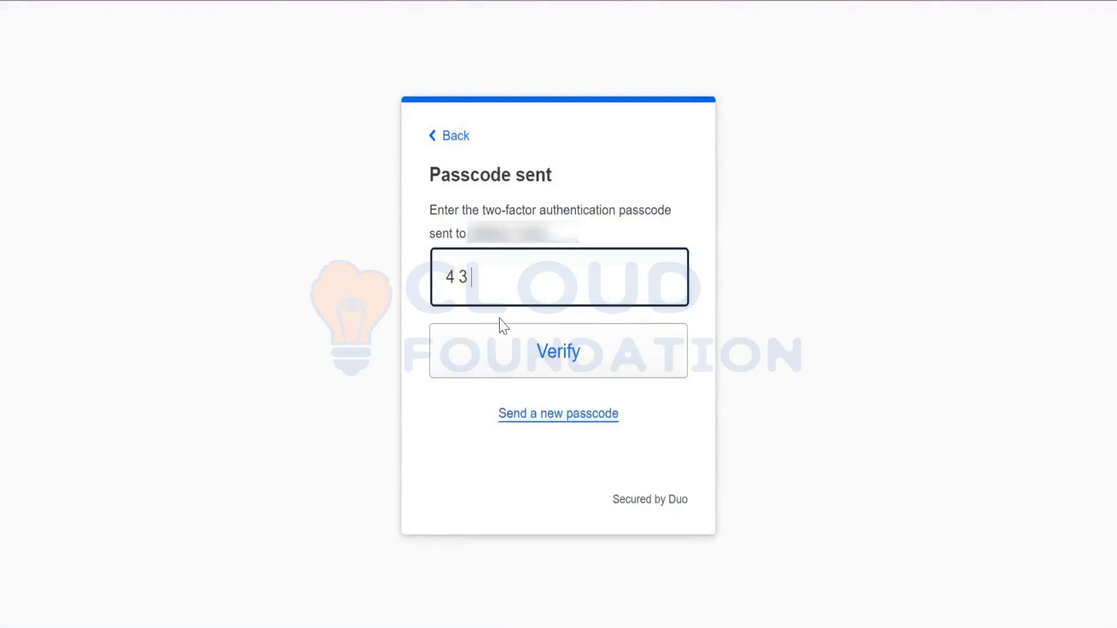
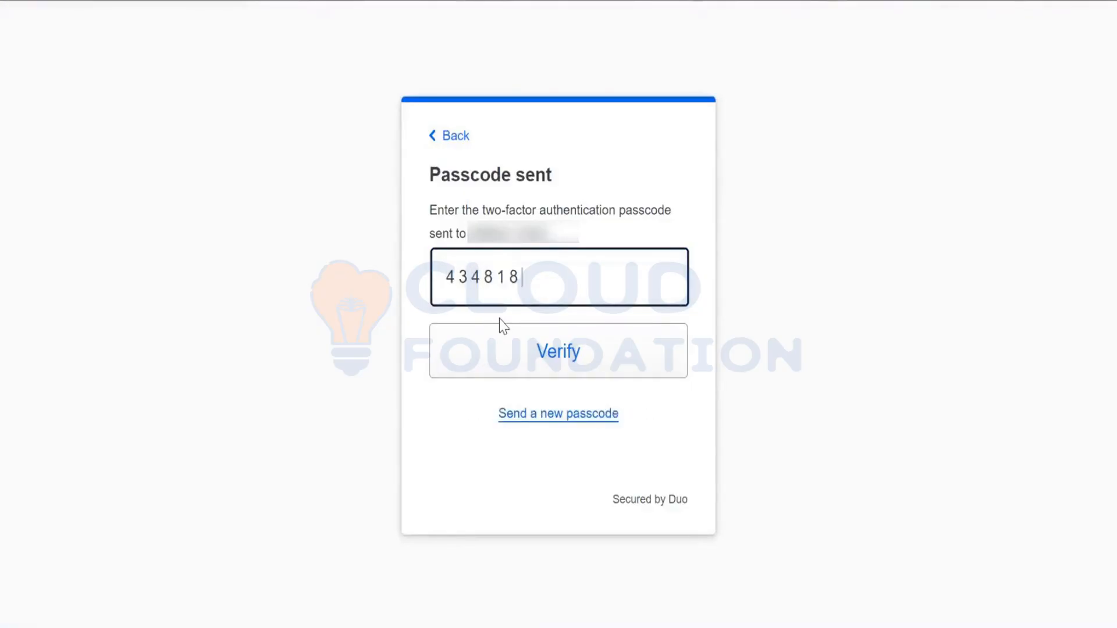
pyautogui.click(566, 353)
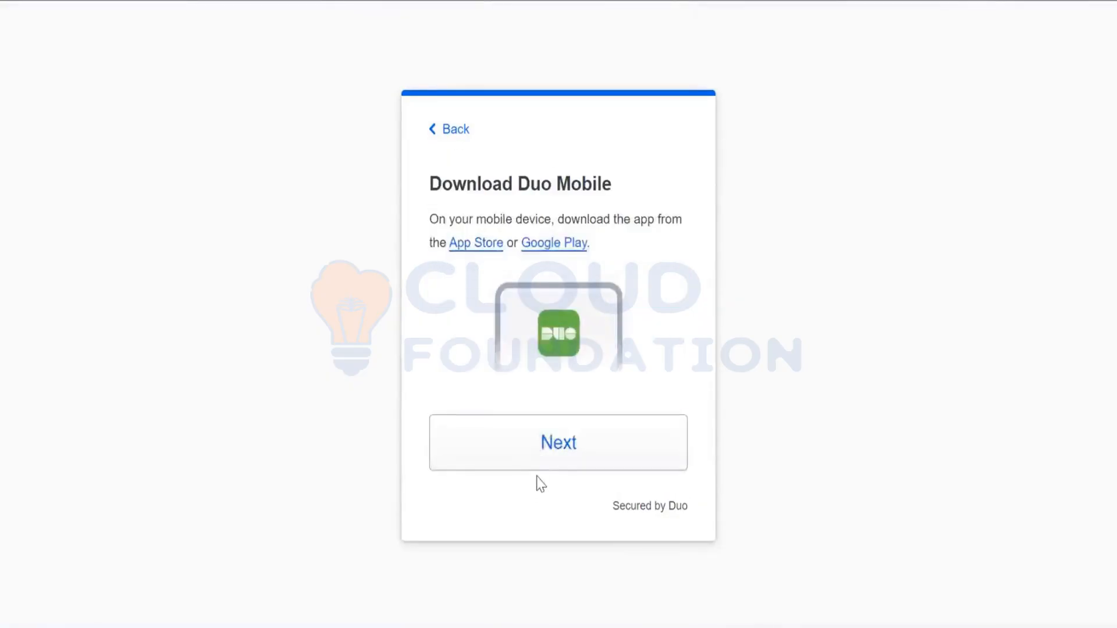
# Finish the Duo Mobile setup, skip adding another login method, and log in to Salesforce with Duo.
pyautogui.click(552, 454)
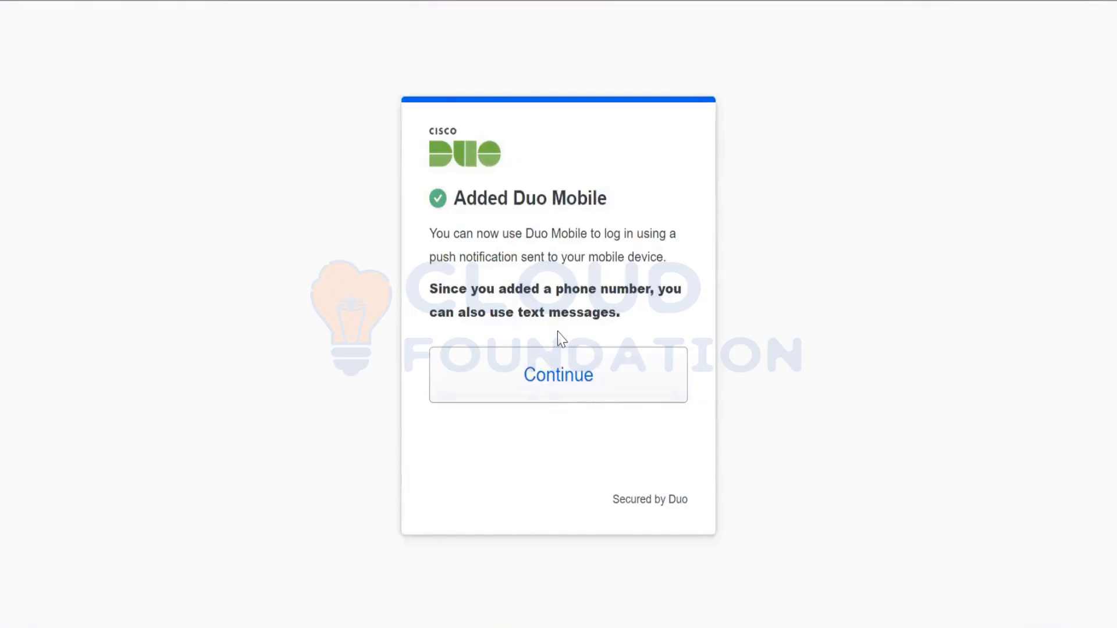
pyautogui.click(578, 374)
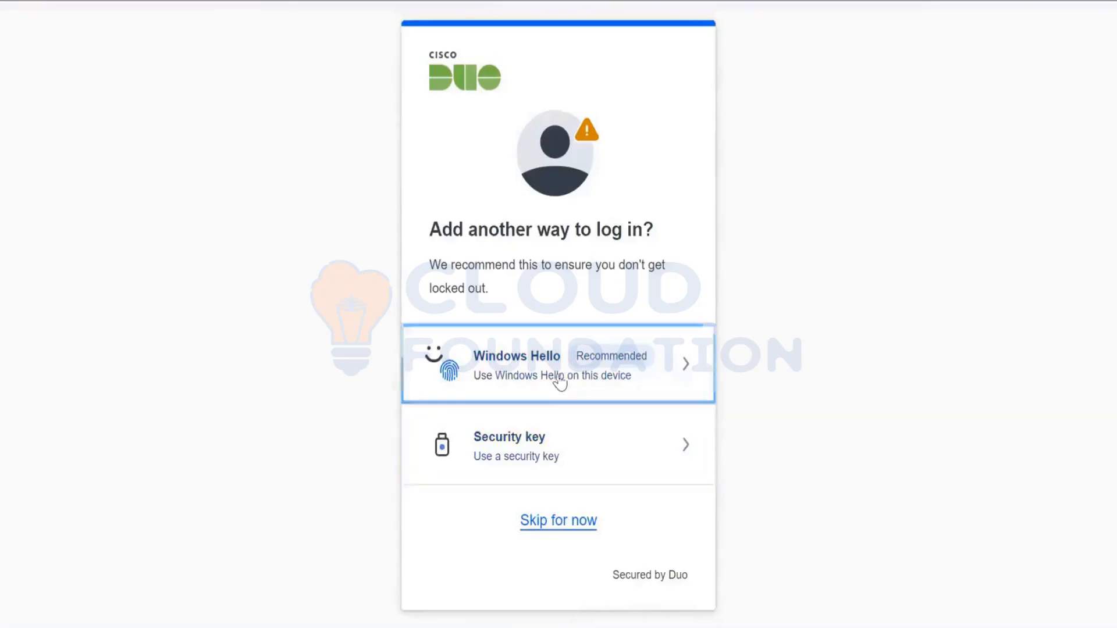
pyautogui.click(558, 527)
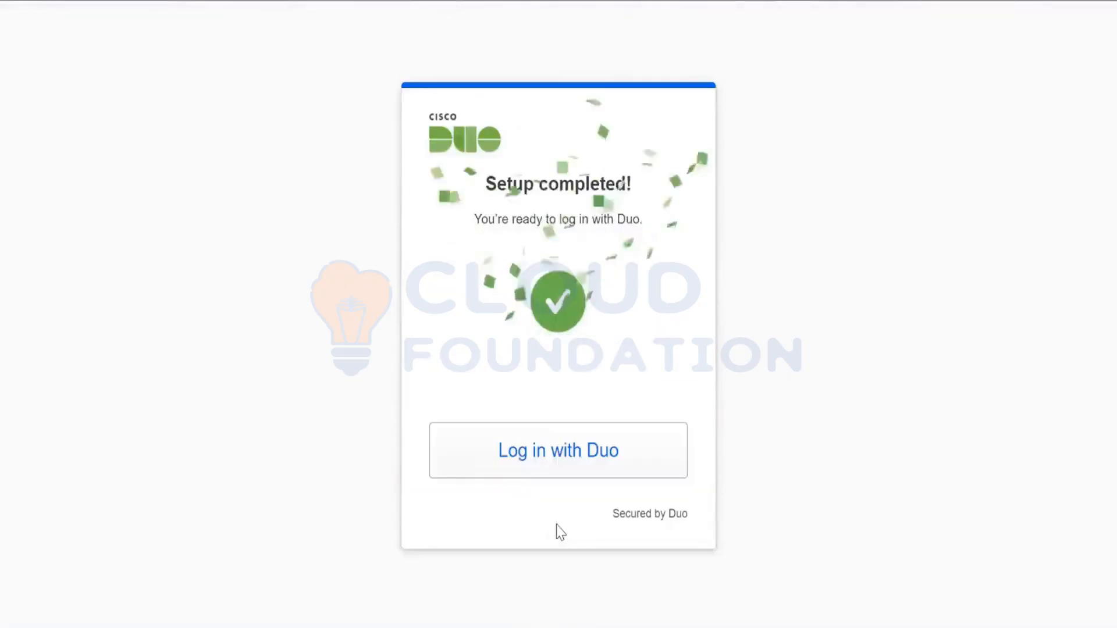
pyautogui.click(544, 465)
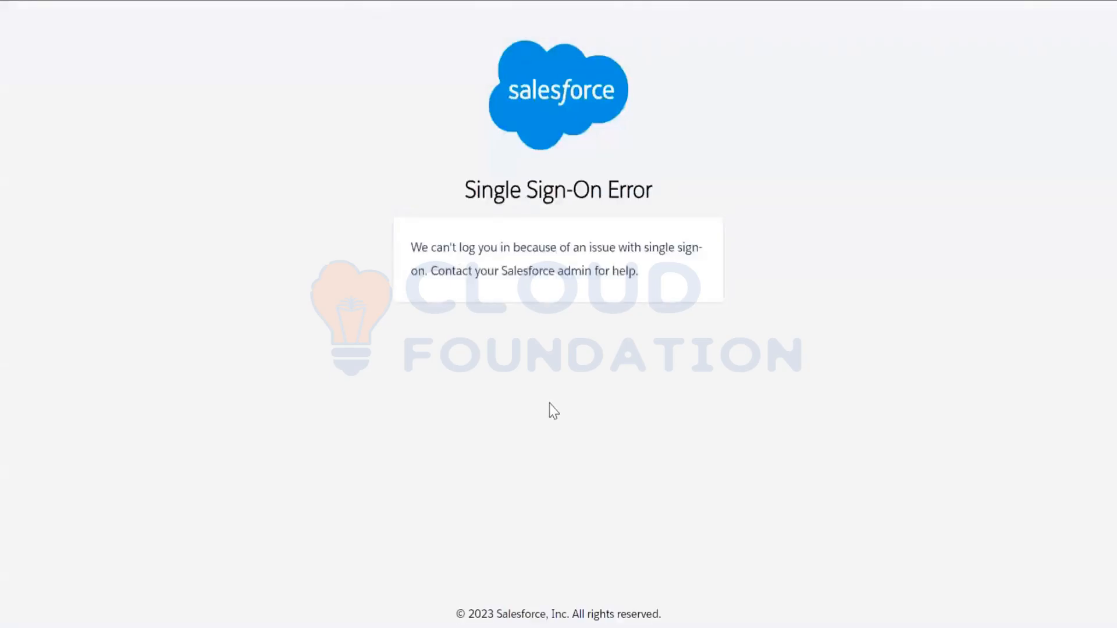
pyautogui.moveTo(412, 242); pyautogui.dragTo(641, 274)
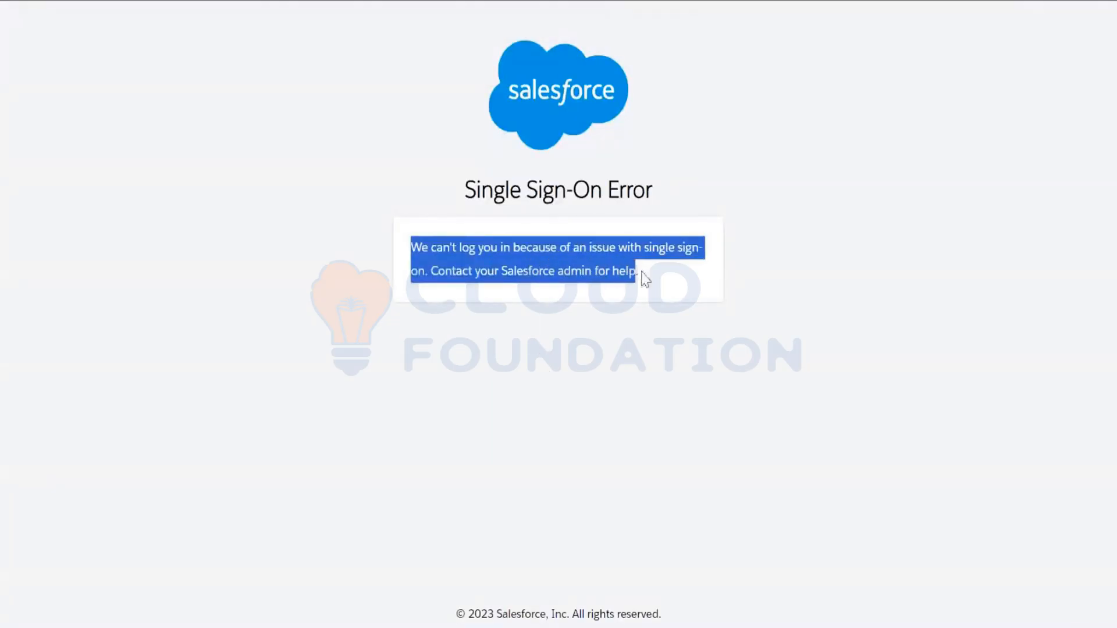
pyautogui.click(559, 340)
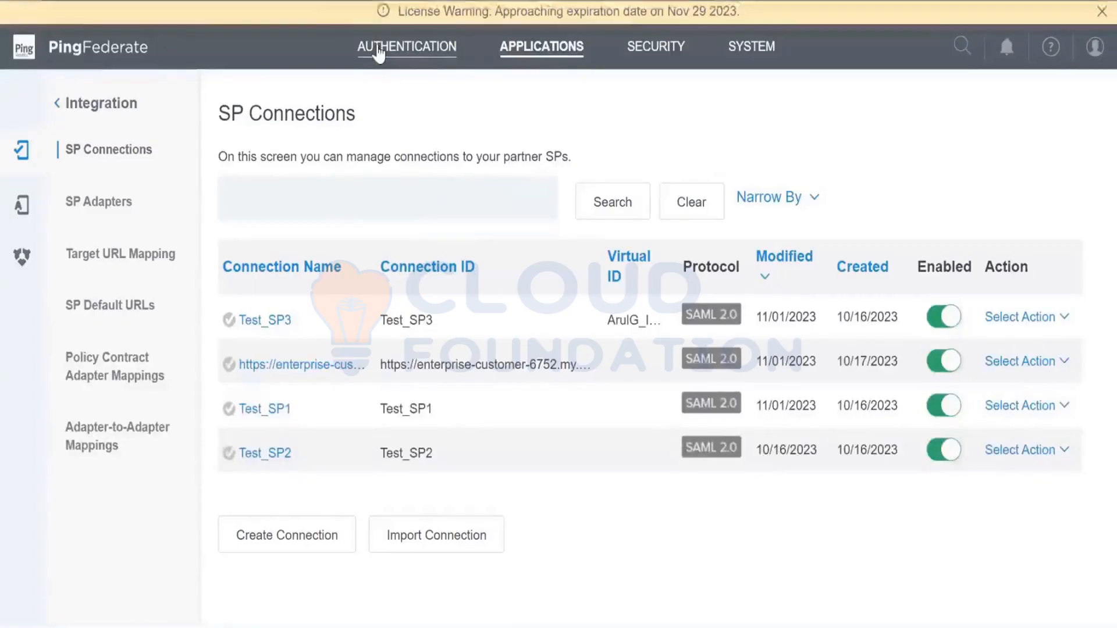
# Inspect the Salesforce connection's authentication policy mapping, including its attribute contract fulfillment and attribute sources.
pyautogui.click(284, 373)
pyautogui.scroll(-15, 765, 397)
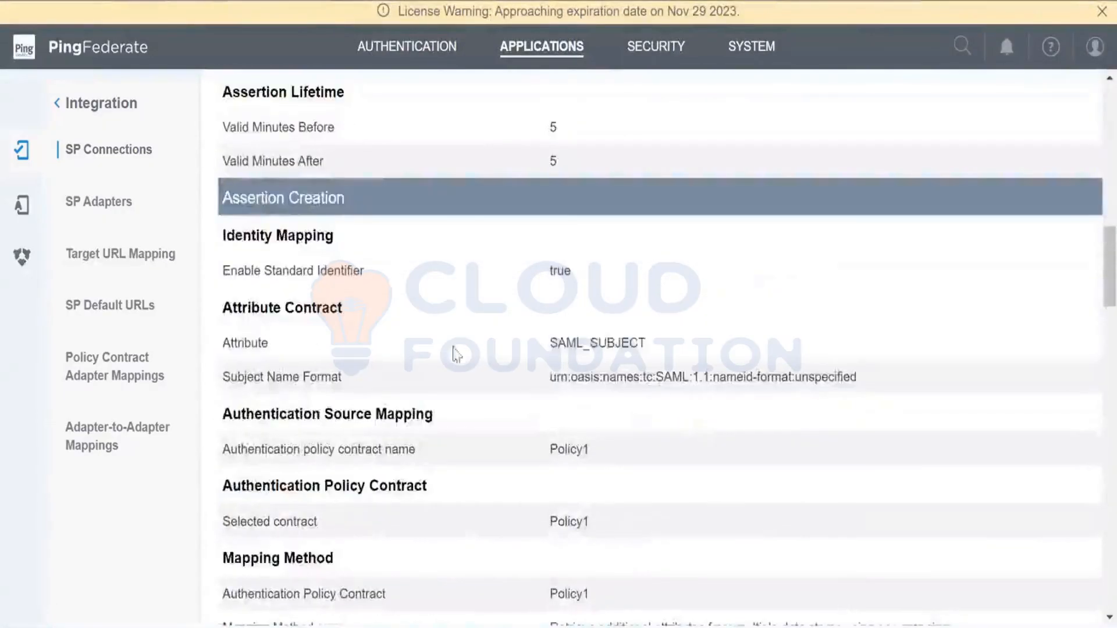
pyautogui.scroll(-3, 624, 377)
pyautogui.scroll(-5, 624, 378)
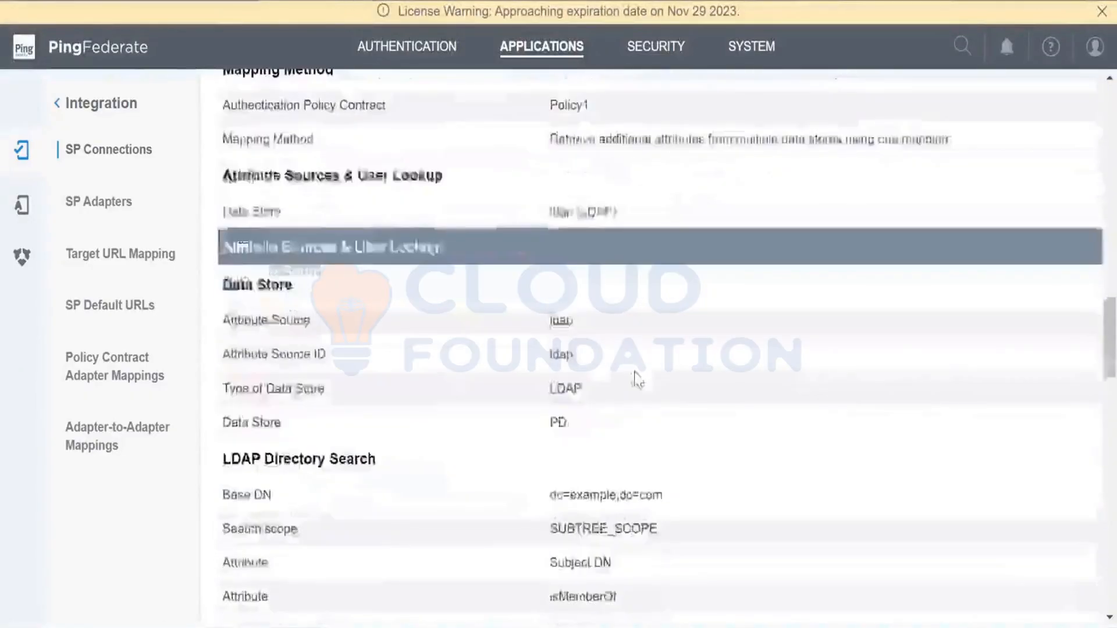
pyautogui.scroll(-7, 636, 378)
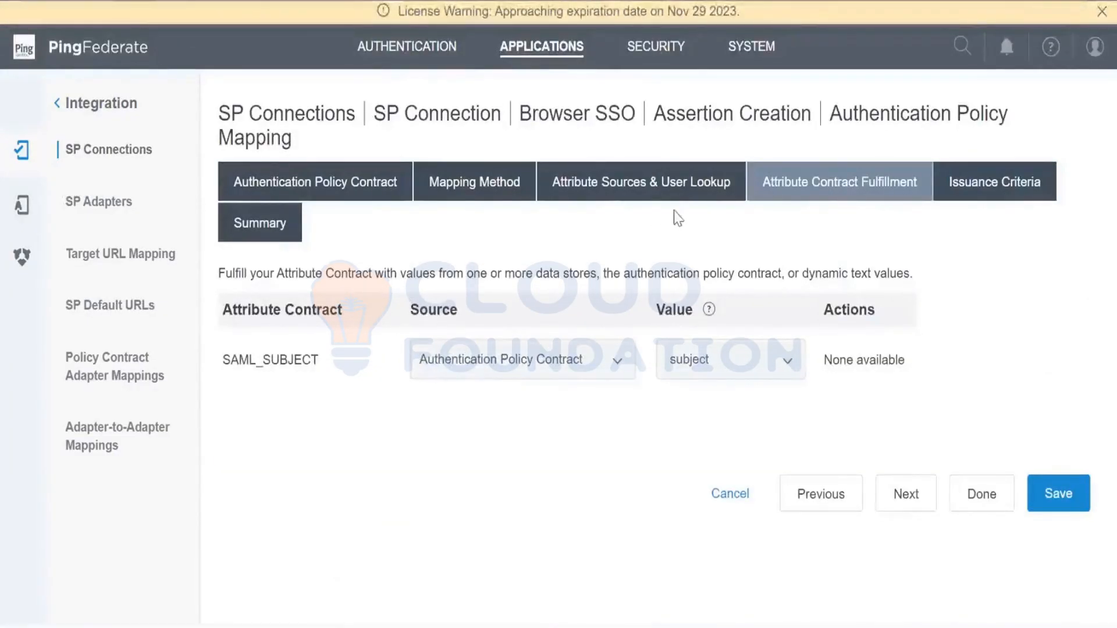
pyautogui.click(597, 188)
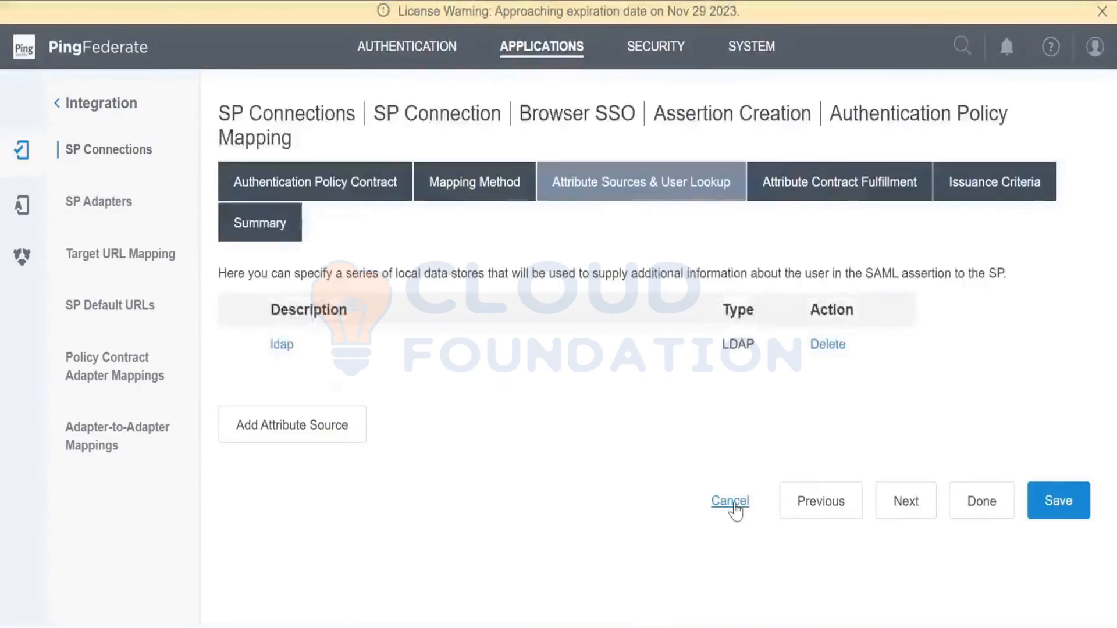
# Back out of the authentication policy mapping, assertion creation and Browser SSO screens to the Salesforce SP connection.
pyautogui.click(735, 504)
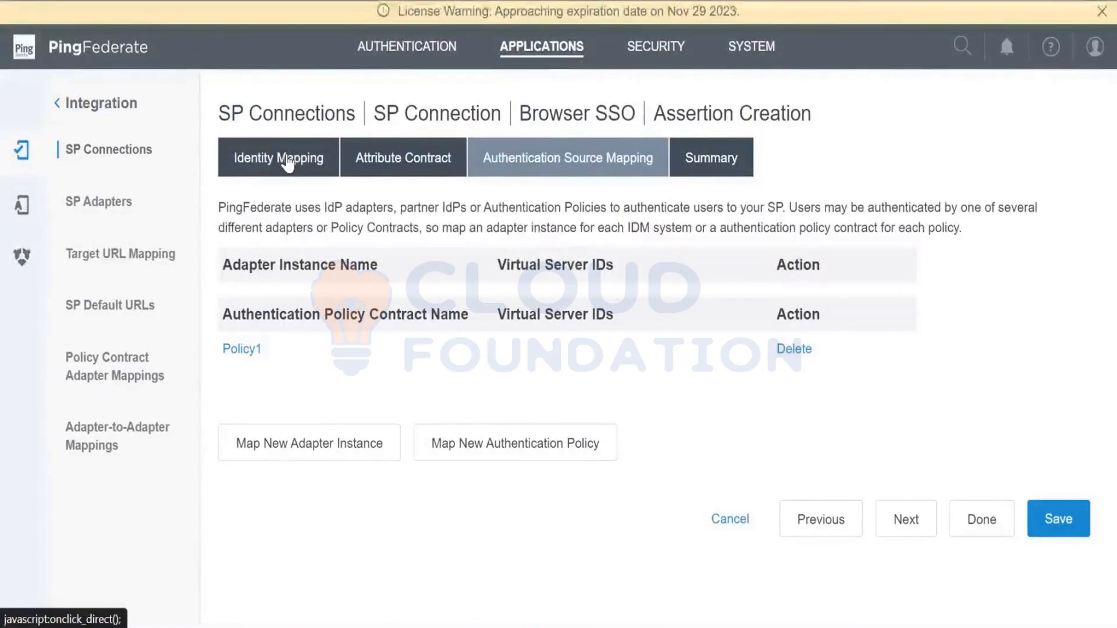
pyautogui.click(728, 523)
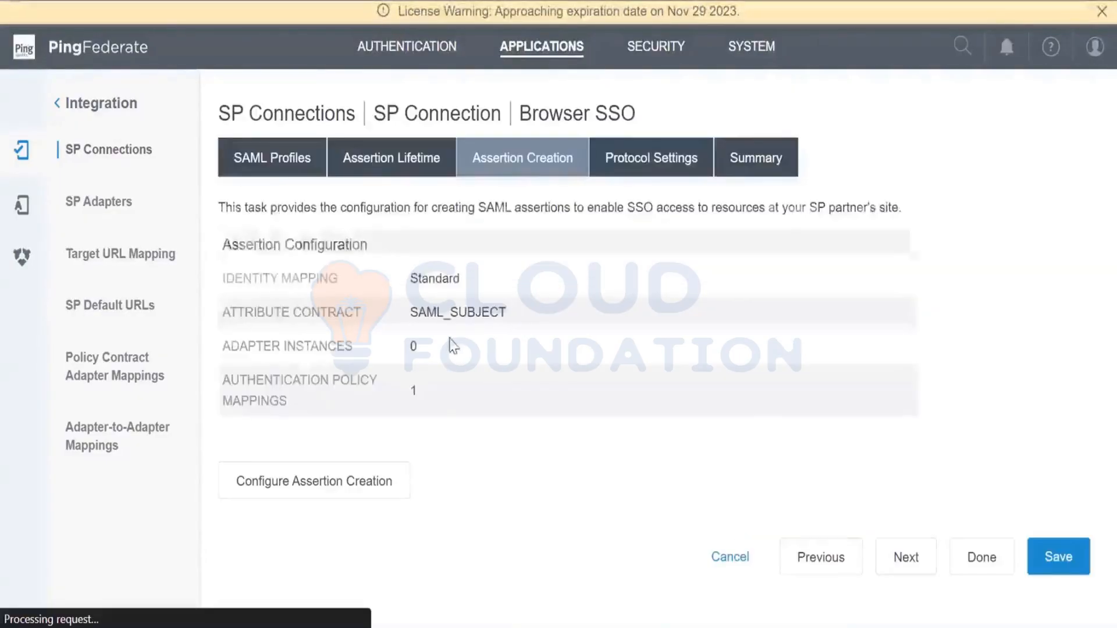
pyautogui.click(732, 560)
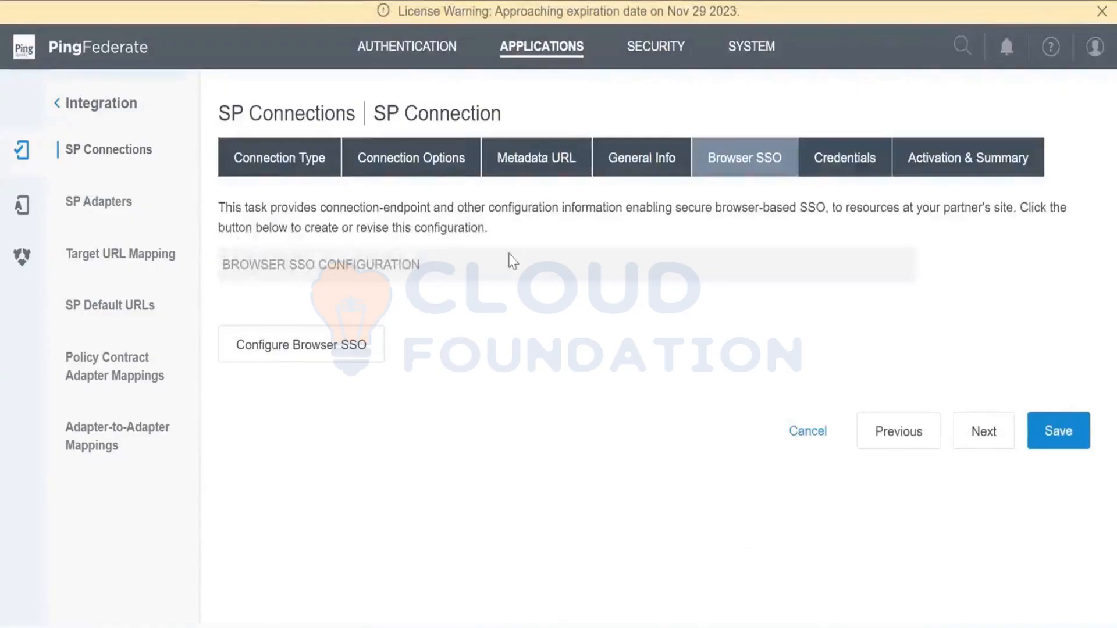
# Reopen the Browser SSO configuration and go to the LDAP Directory Search settings of the ldap attribute source.
pyautogui.click(313, 360)
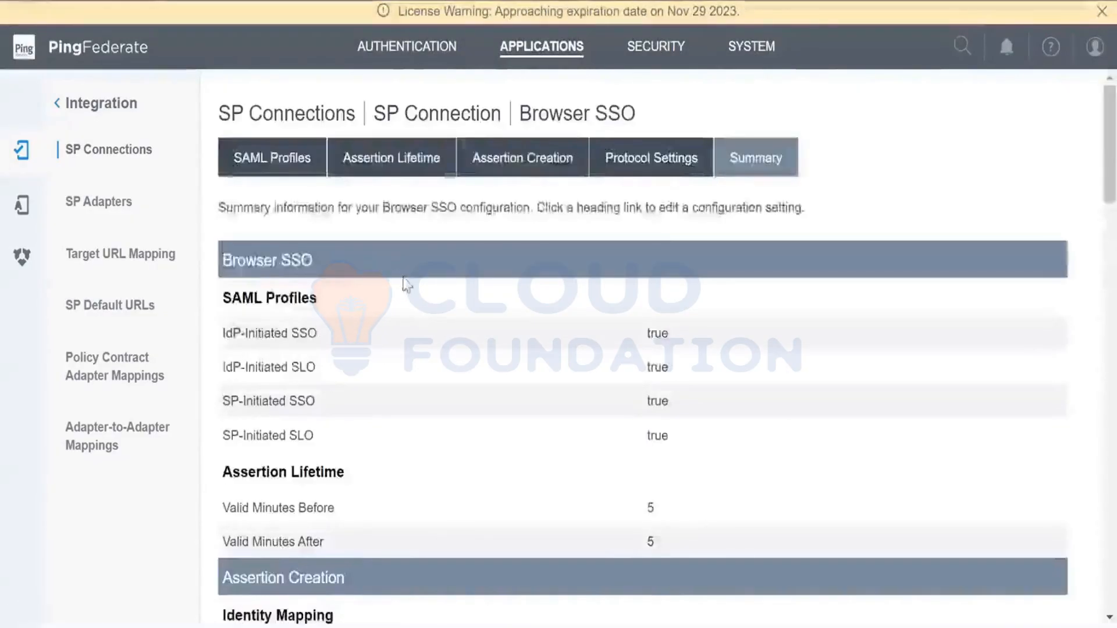
pyautogui.scroll(-10, 428, 282)
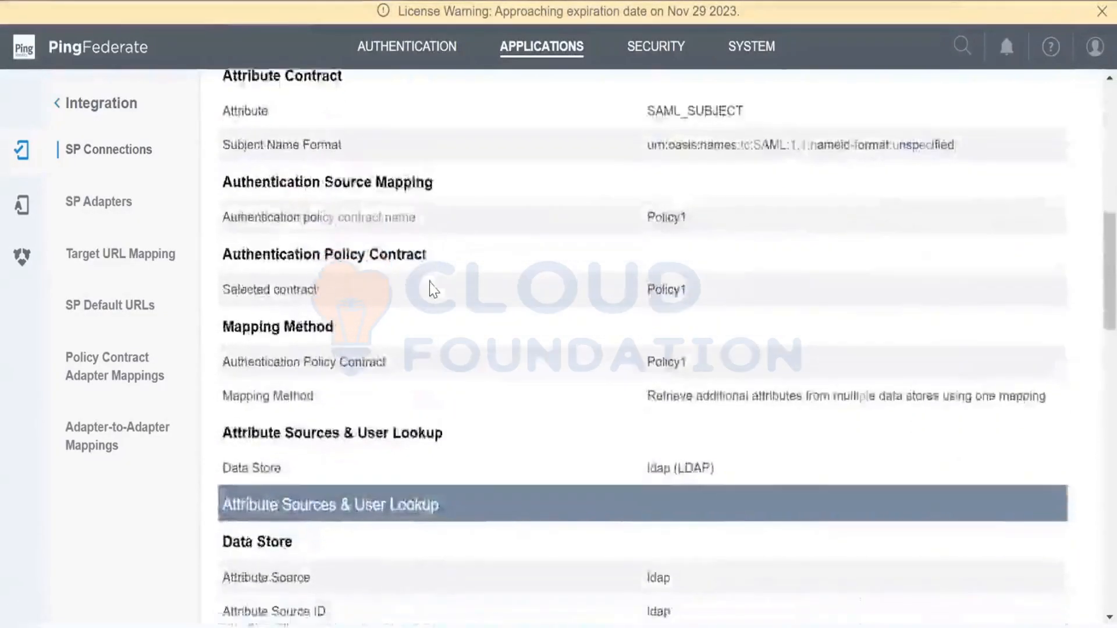
pyautogui.scroll(-3, 429, 282)
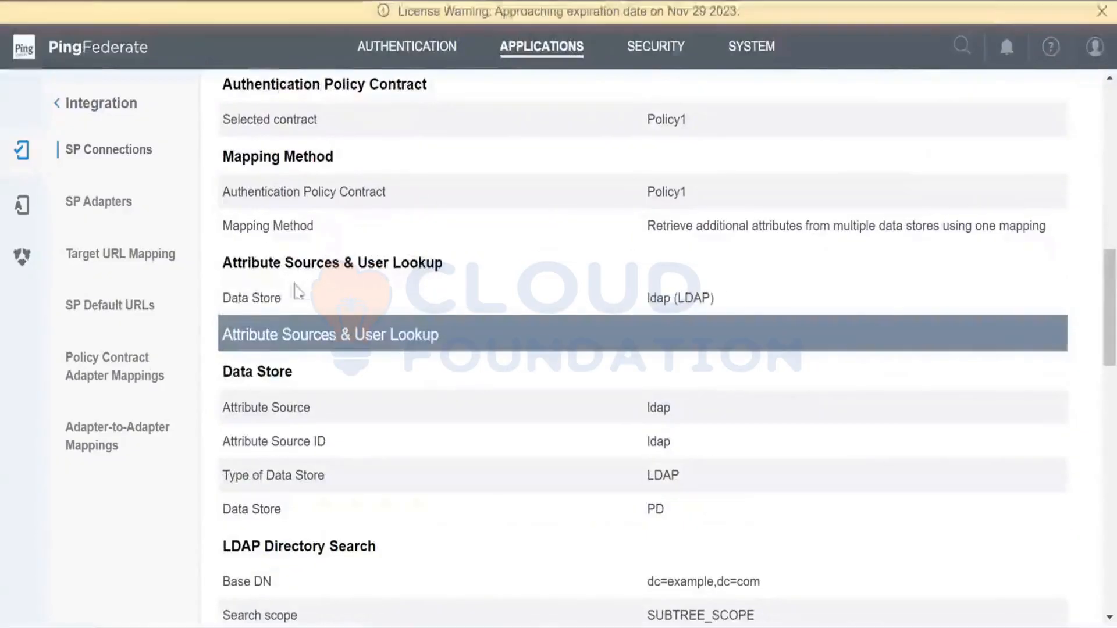
pyautogui.click(267, 379)
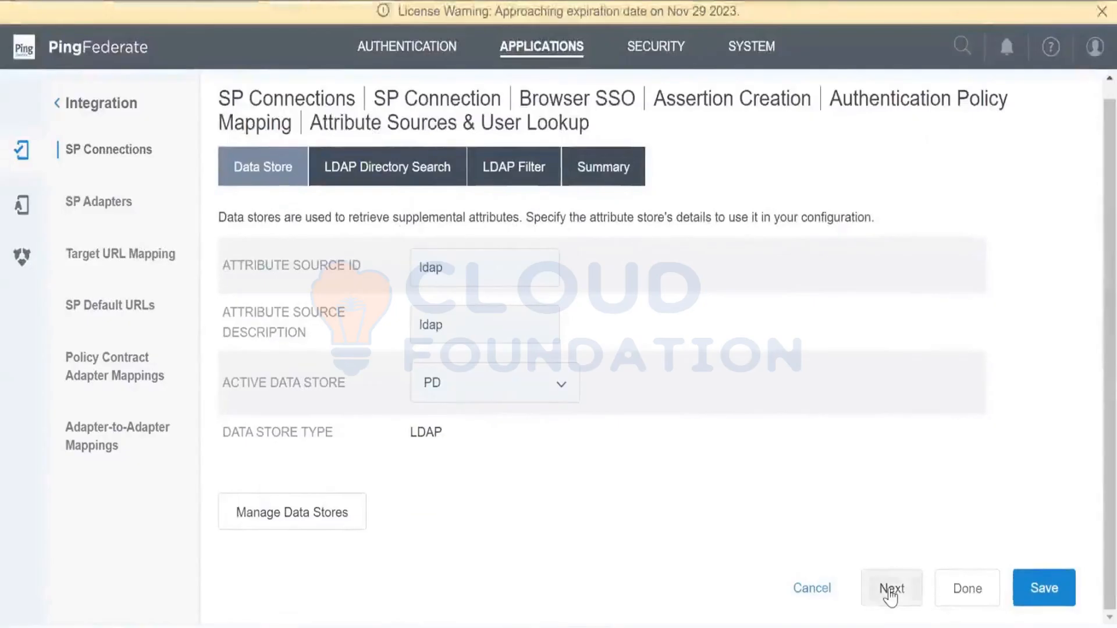
pyautogui.click(889, 595)
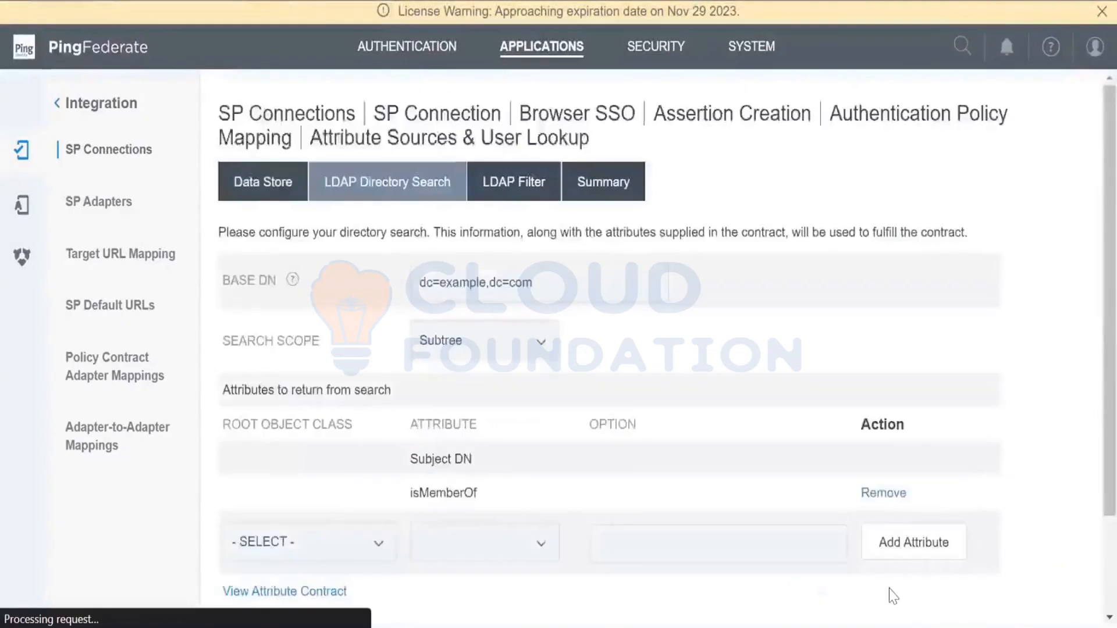
pyautogui.scroll(-2, 835, 561)
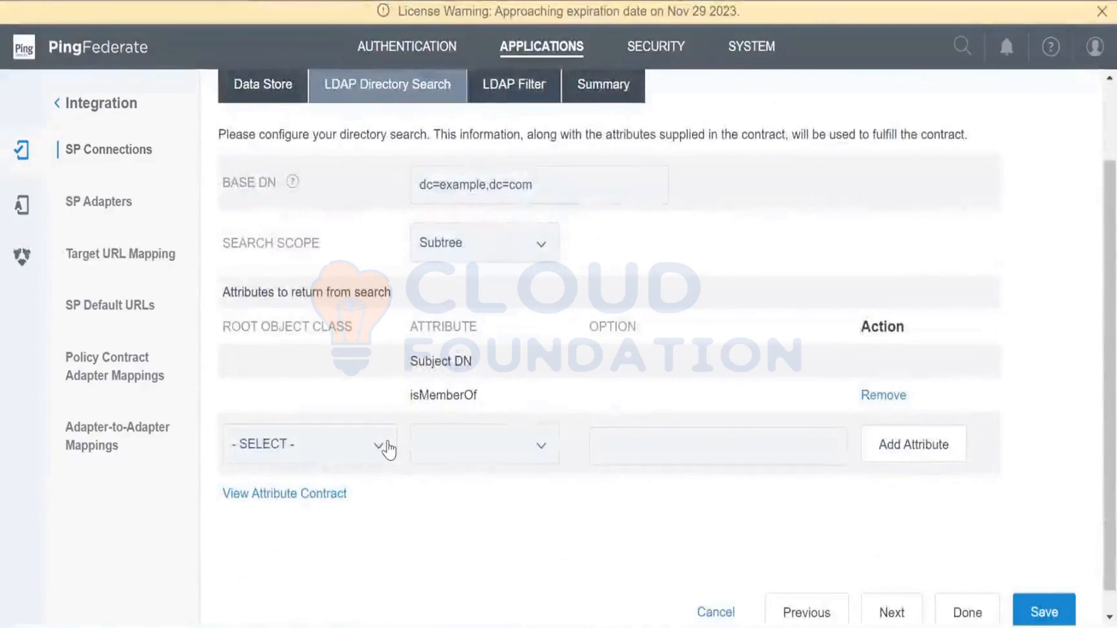
# Add uid, chosen from all attributes, to the attributes returned by the LDAP directory search.
pyautogui.click(382, 452)
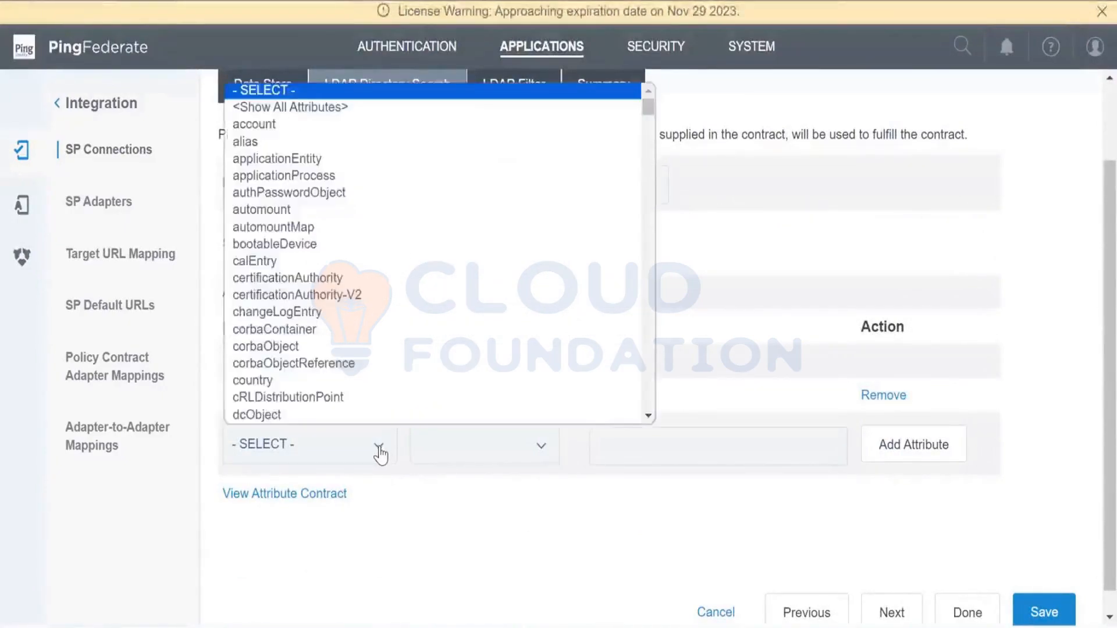
pyautogui.click(322, 108)
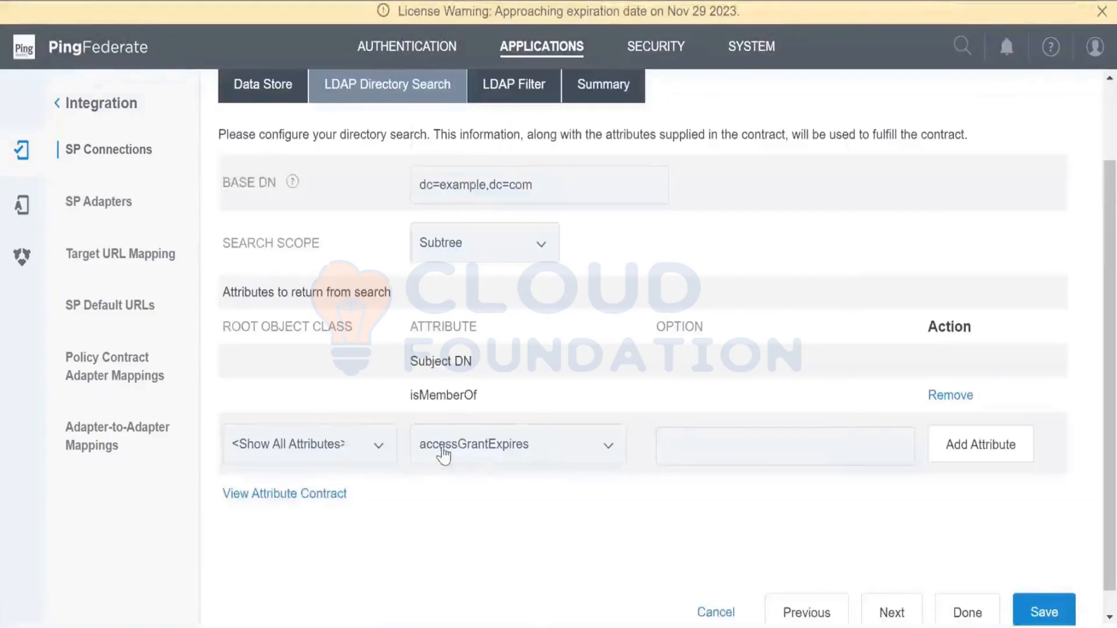
pyautogui.click(442, 448)
pyautogui.press('u')
pyautogui.press('i')
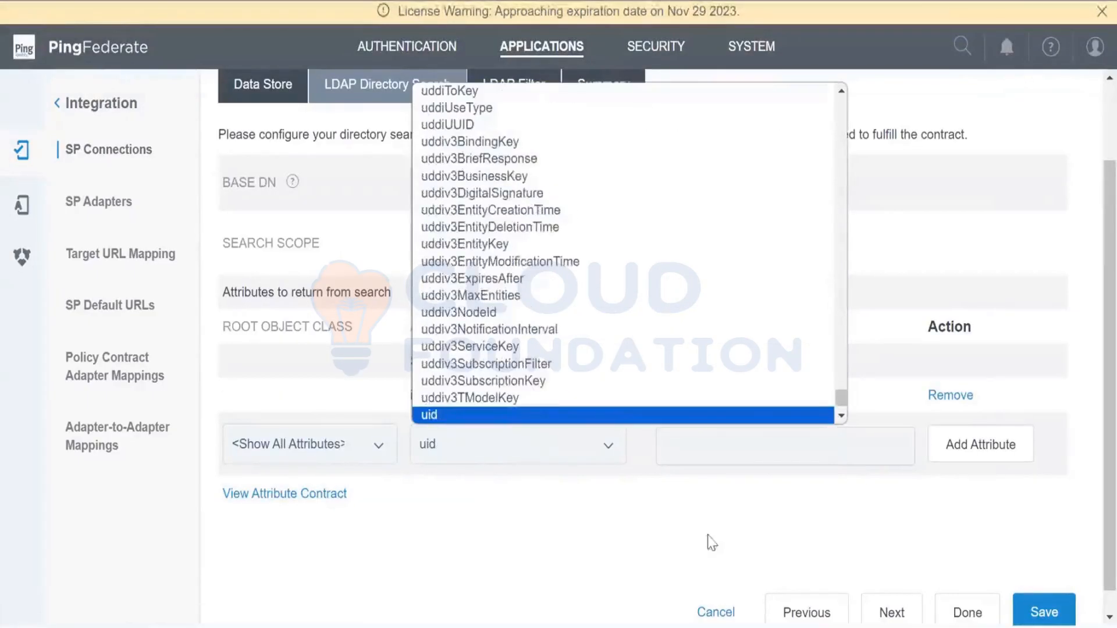
pyautogui.click(526, 417)
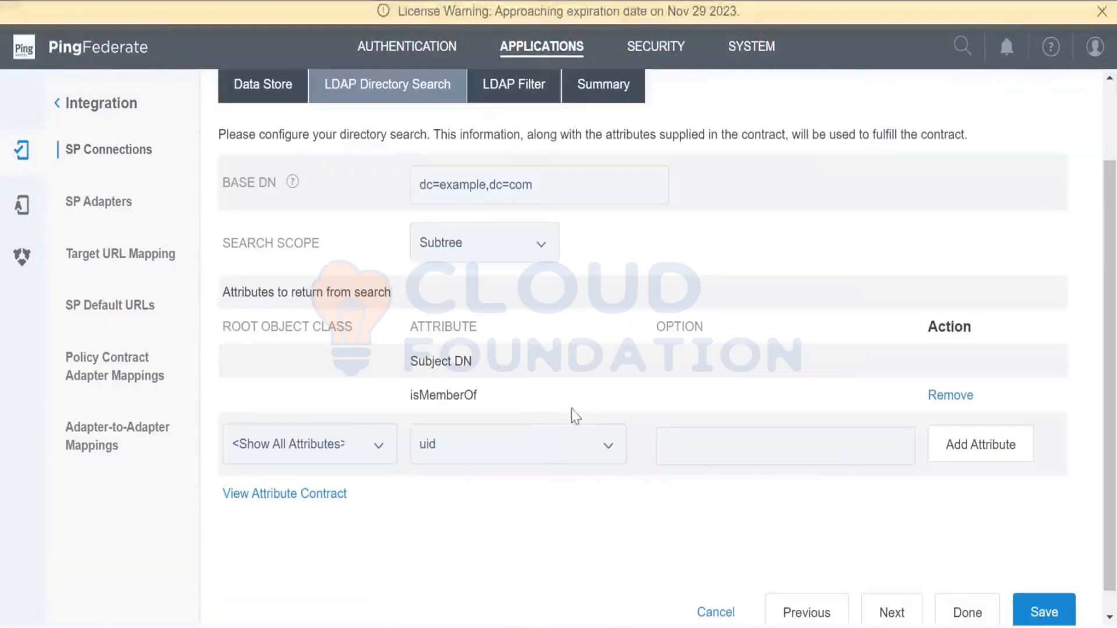
pyautogui.click(978, 449)
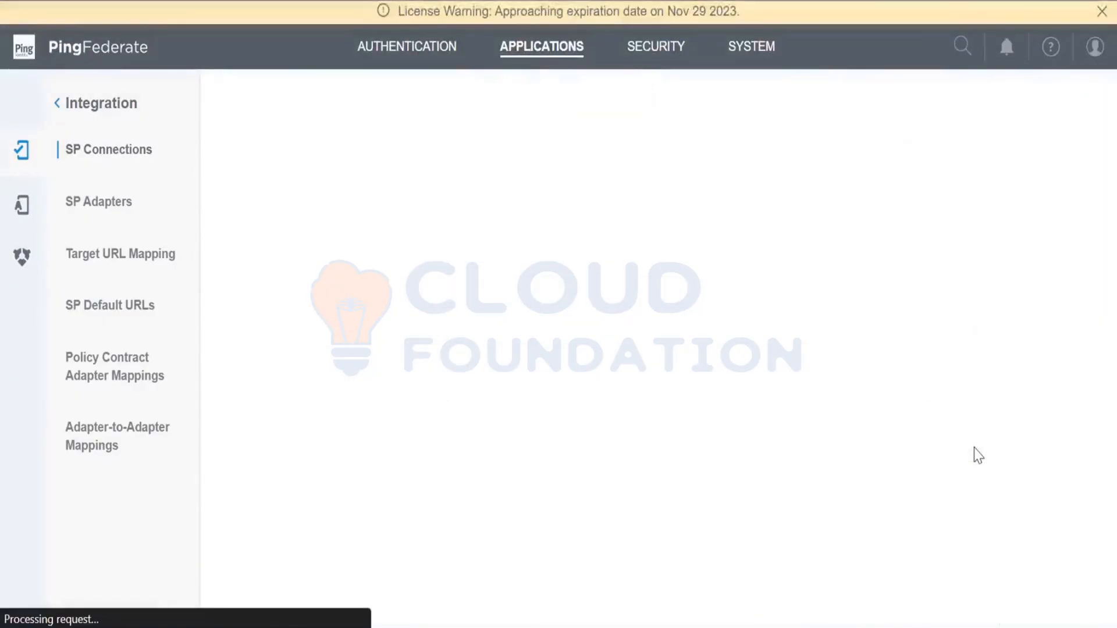
# Complete the attribute source and authentication policy mapping, keeping the existing issuance criteria, and return to the SP connection.
pyautogui.click(960, 589)
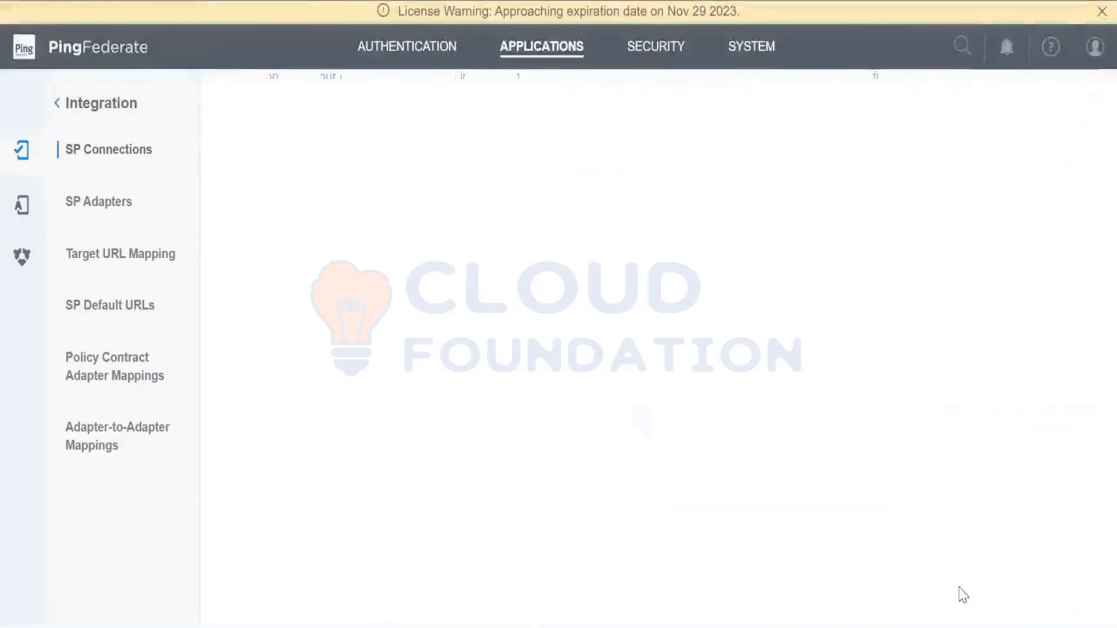
pyautogui.click(909, 505)
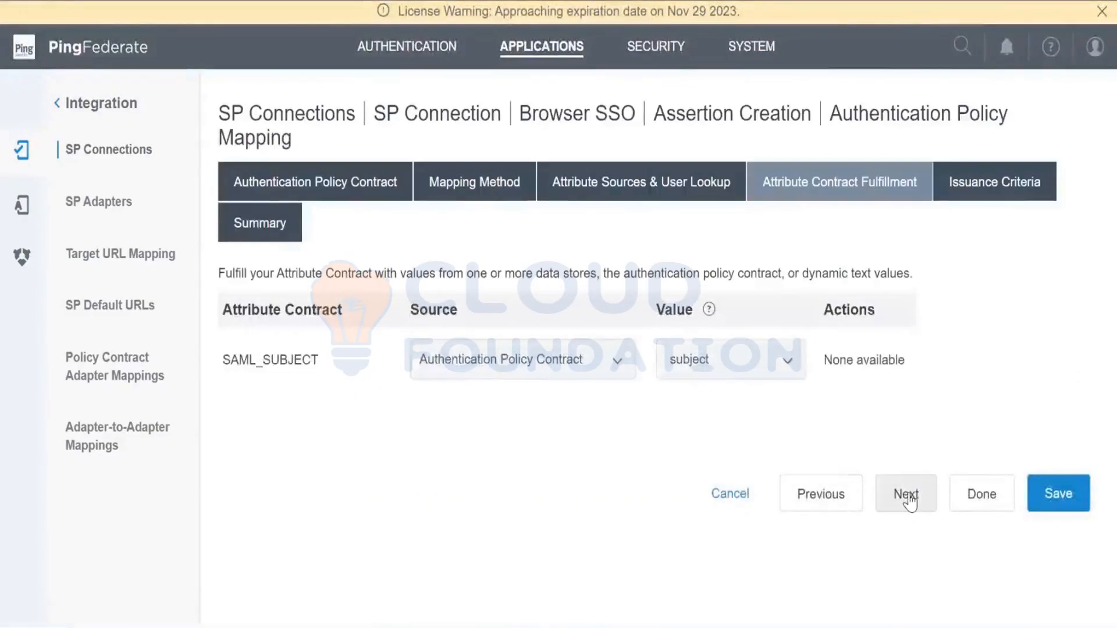
pyautogui.click(907, 498)
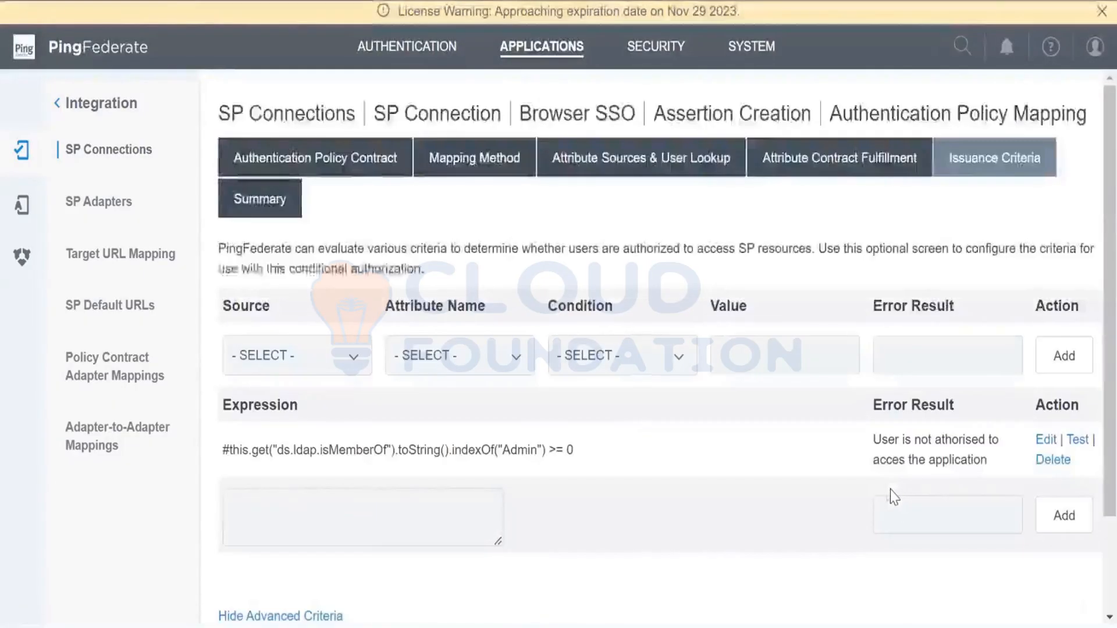
pyautogui.scroll(-3, 865, 462)
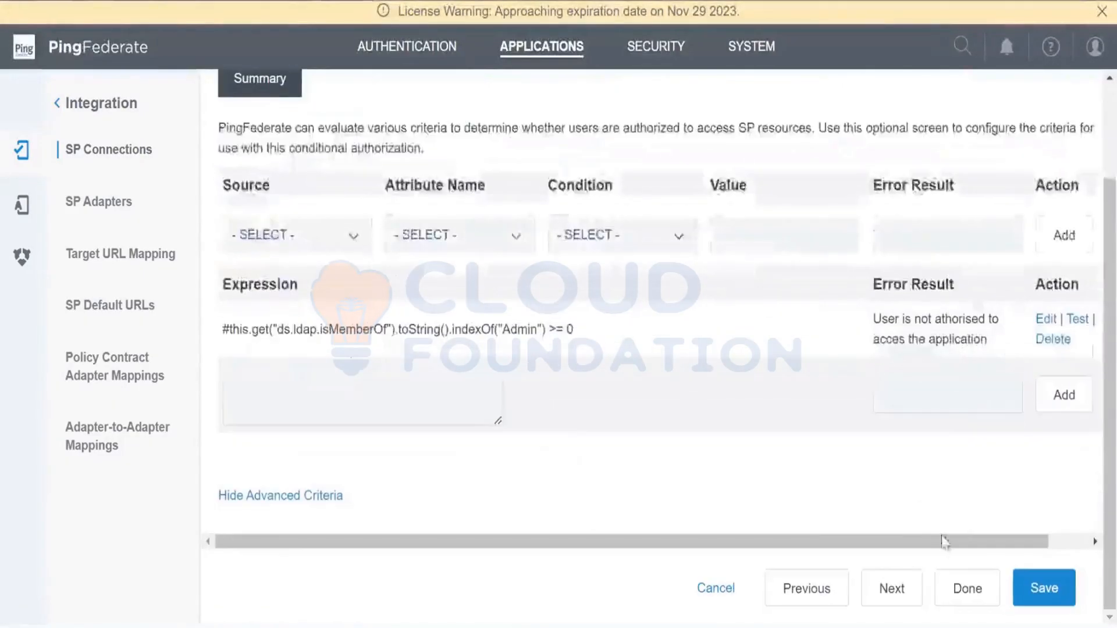
pyautogui.click(960, 591)
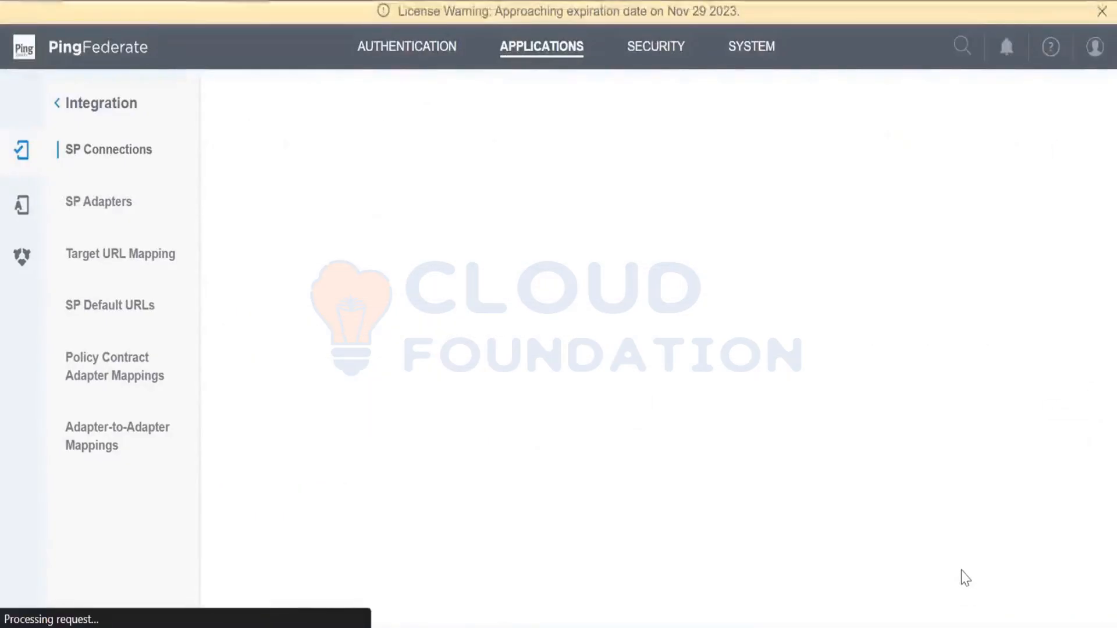
pyautogui.click(972, 518)
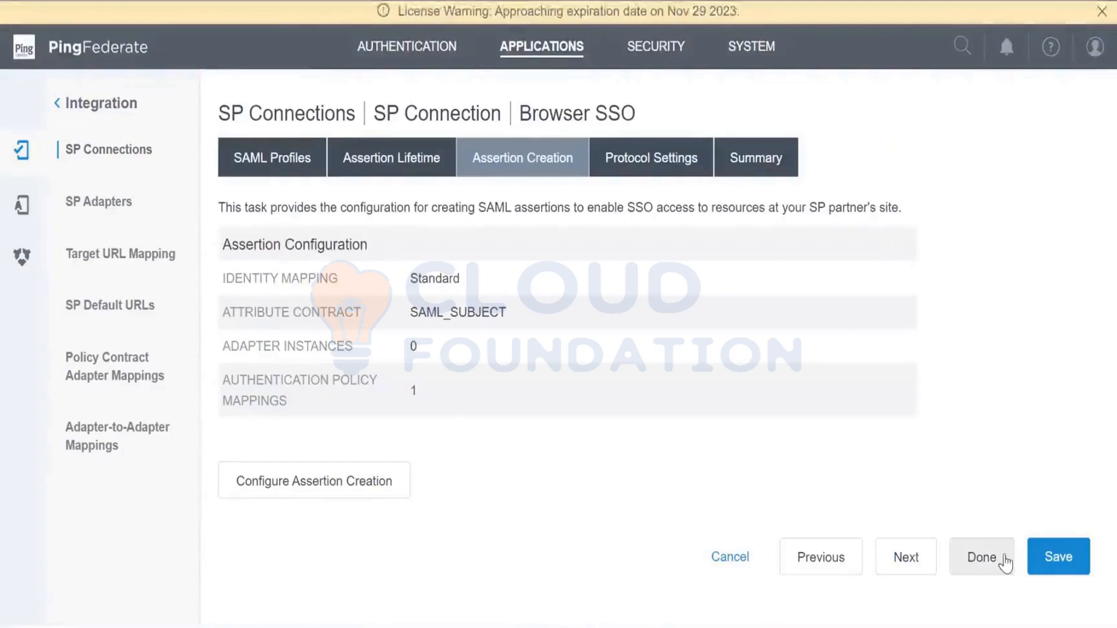
pyautogui.click(966, 562)
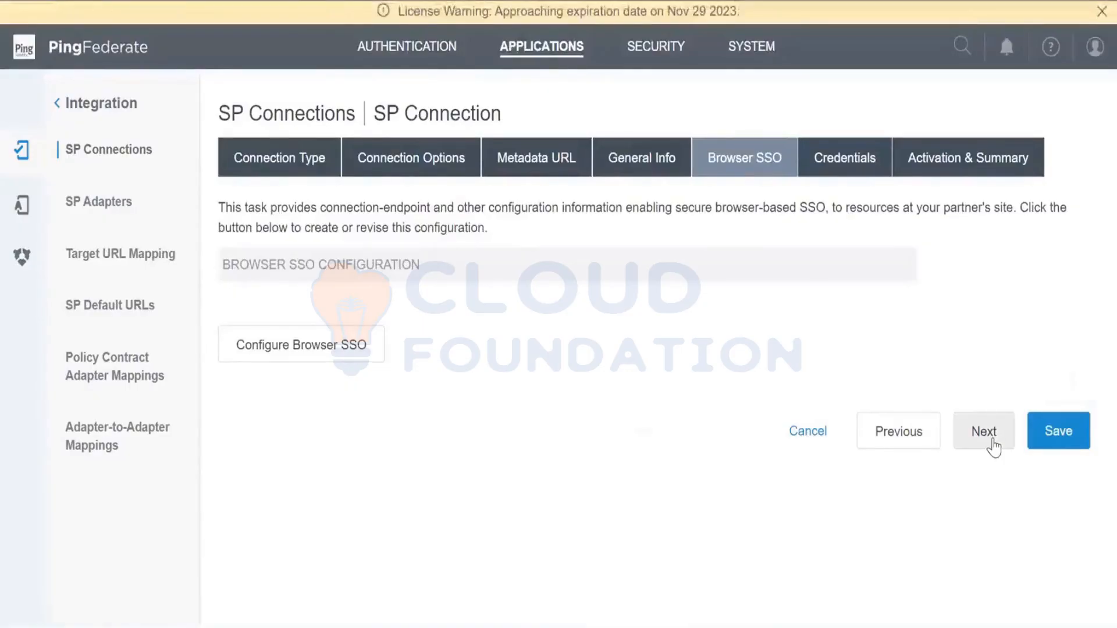
# Review the credentials and activation summary of the connection, and open its Attribute Contract Fulfillment settings from there.
pyautogui.click(994, 447)
pyautogui.scroll(-2, 993, 439)
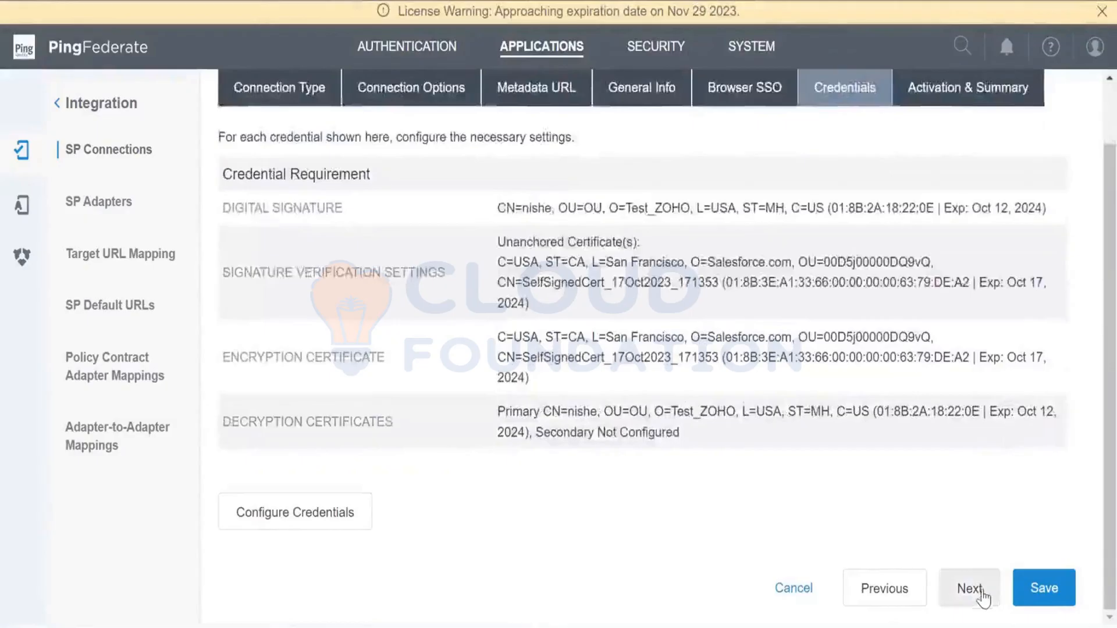
pyautogui.click(970, 589)
pyautogui.scroll(-6, 984, 591)
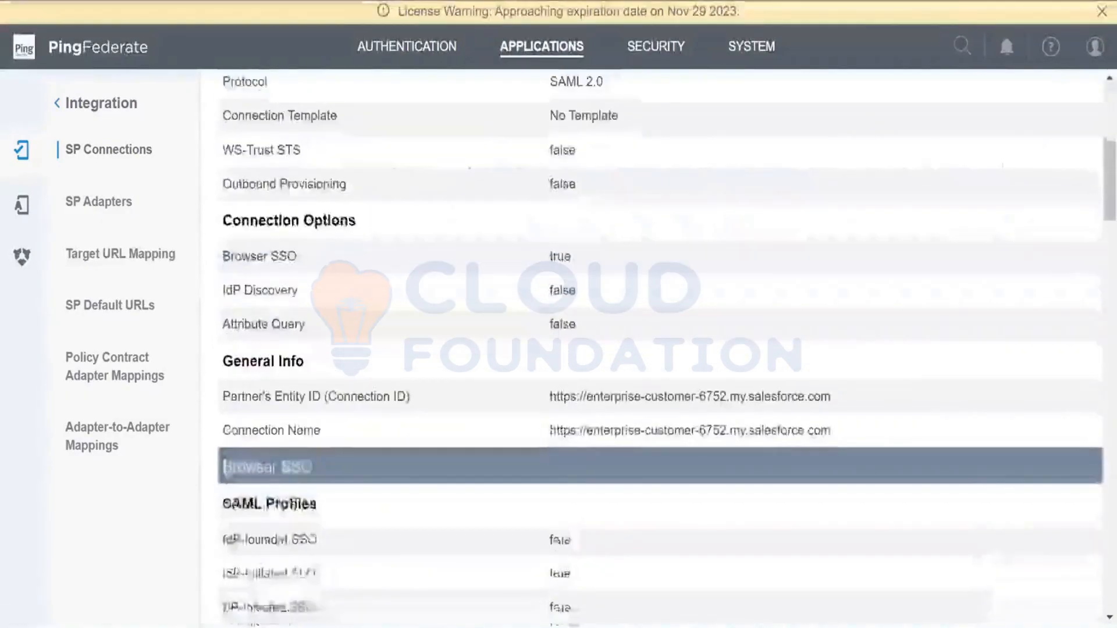
pyautogui.scroll(-10, 990, 474)
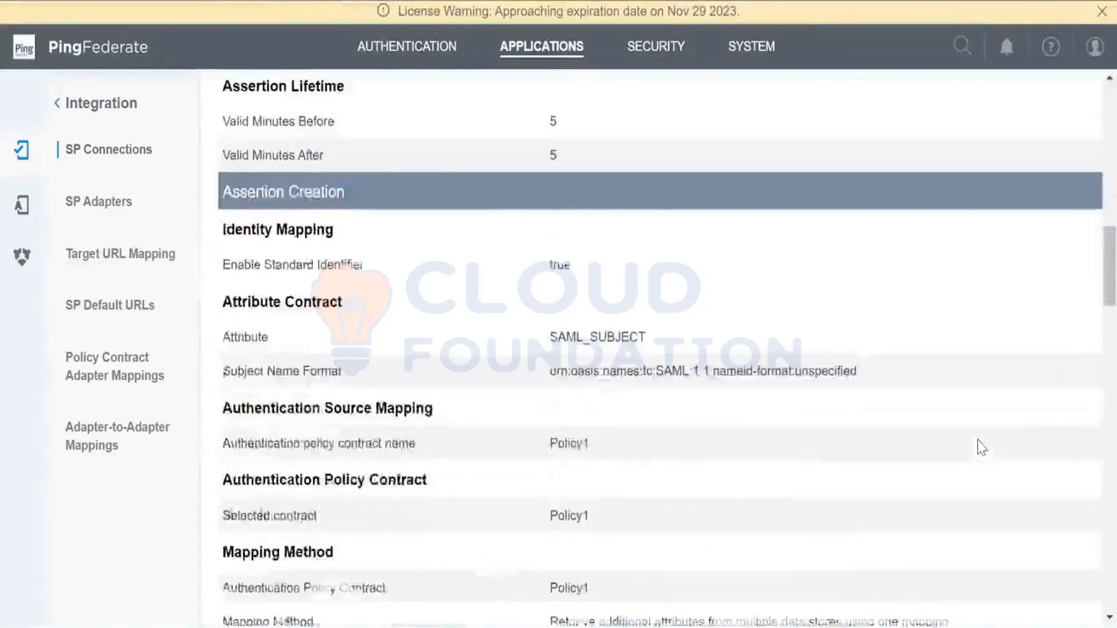
pyautogui.scroll(-5, 979, 441)
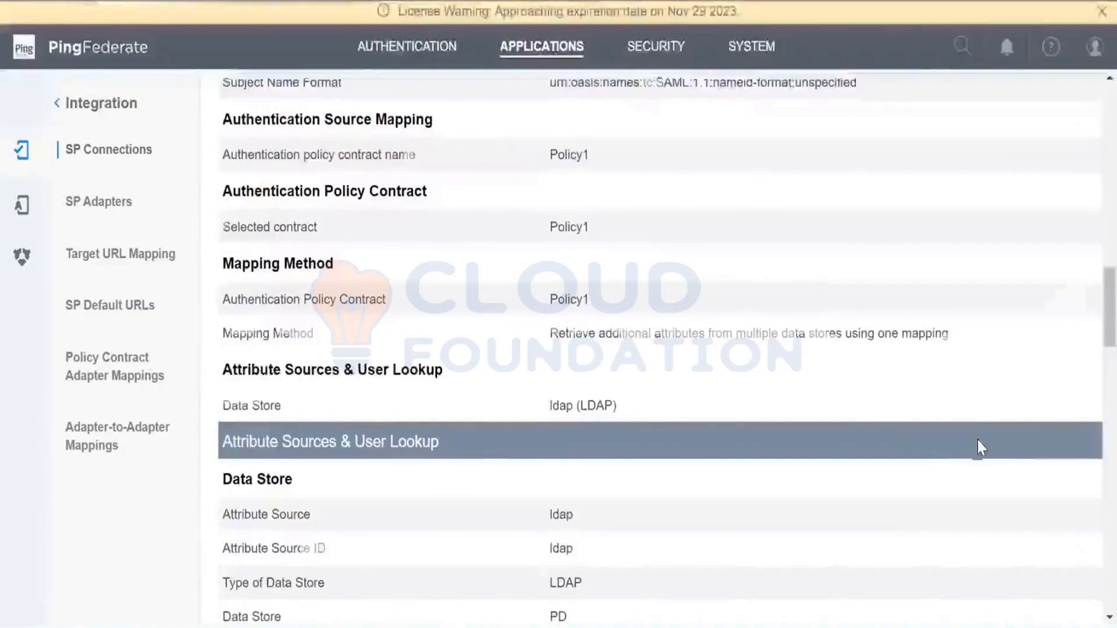
pyautogui.scroll(-6, 978, 443)
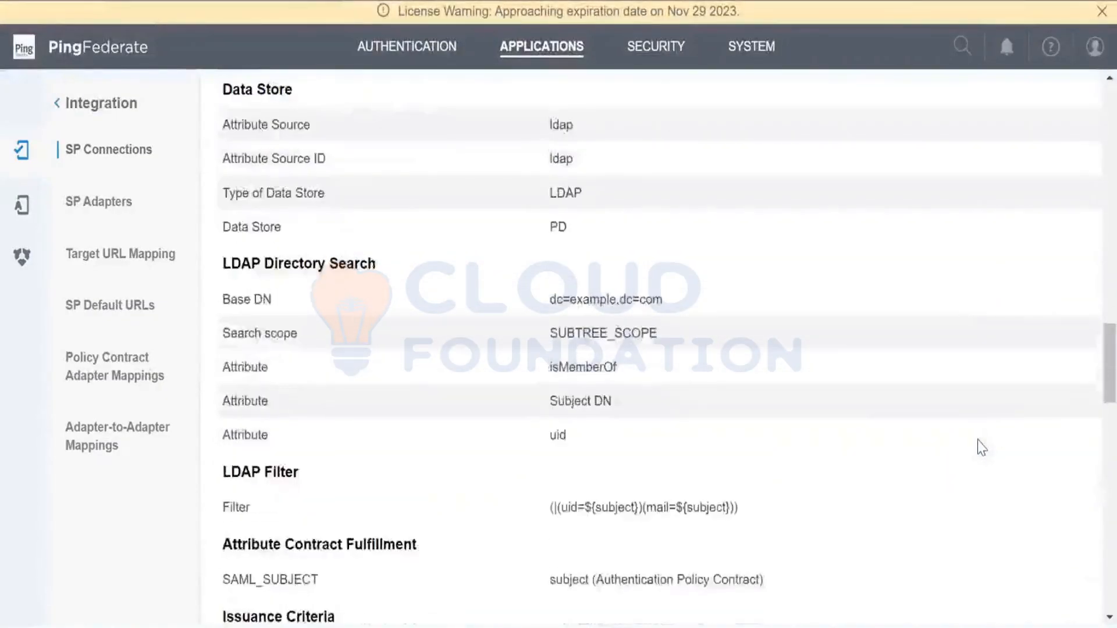
pyautogui.scroll(-2, 982, 447)
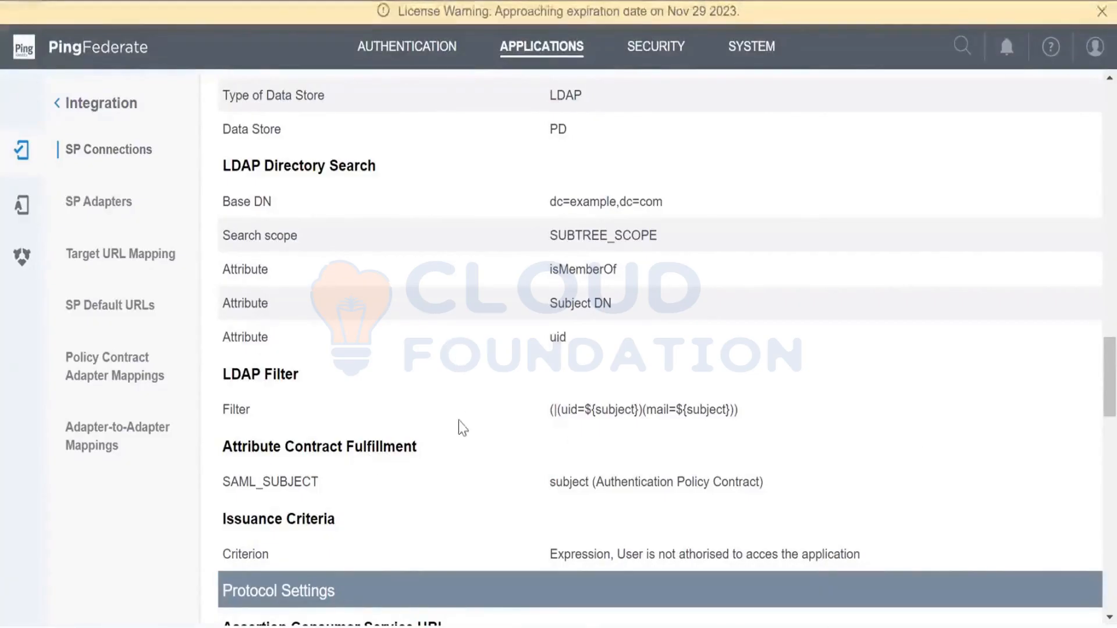
pyautogui.click(293, 457)
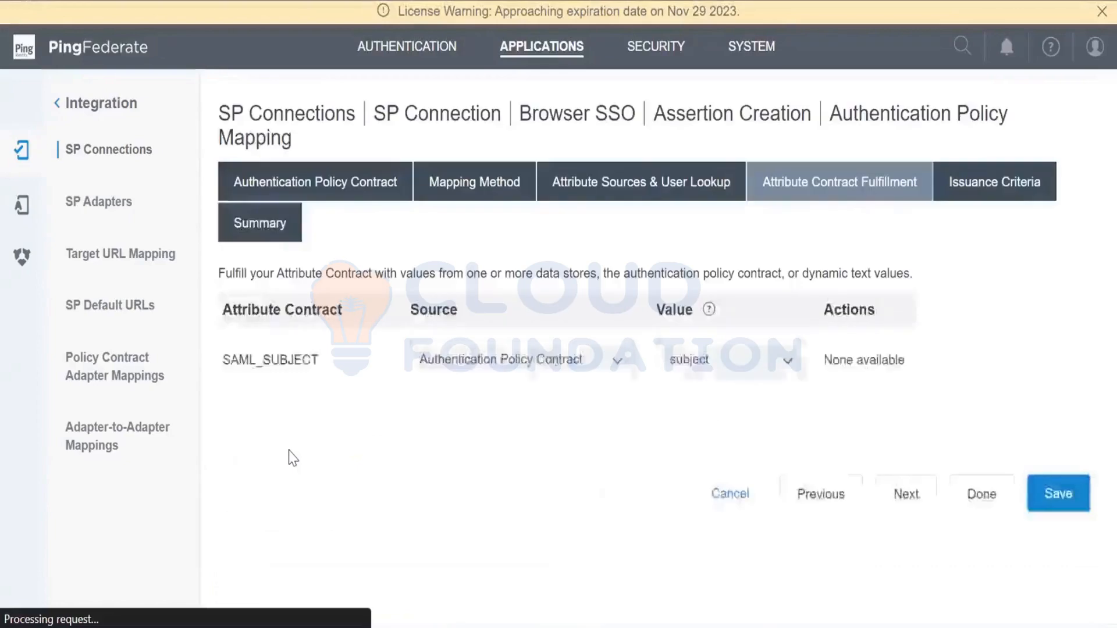
# Fulfill SAML_SUBJECT from the LDAP (ldap) source with the value uid and save the connection.
pyautogui.click(691, 368)
pyautogui.click(591, 368)
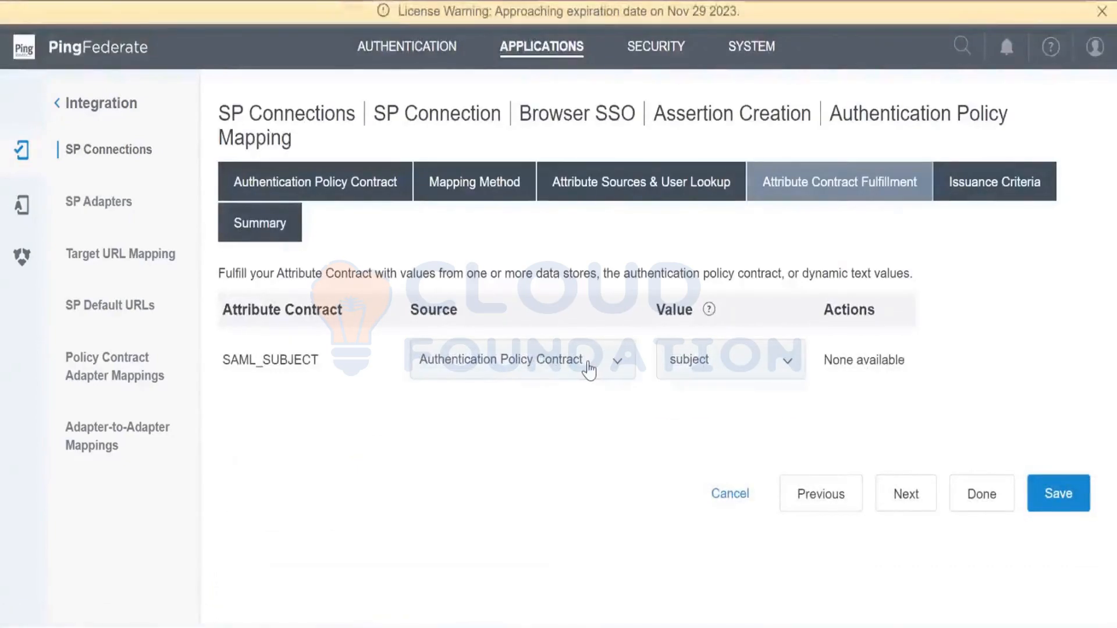
pyautogui.click(589, 367)
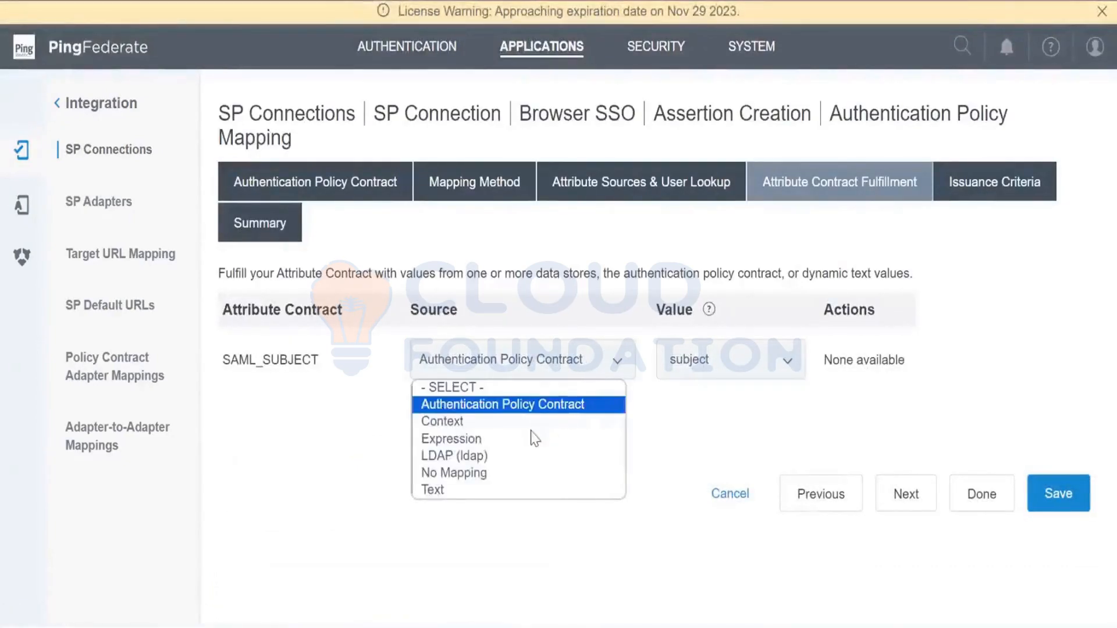
pyautogui.click(511, 454)
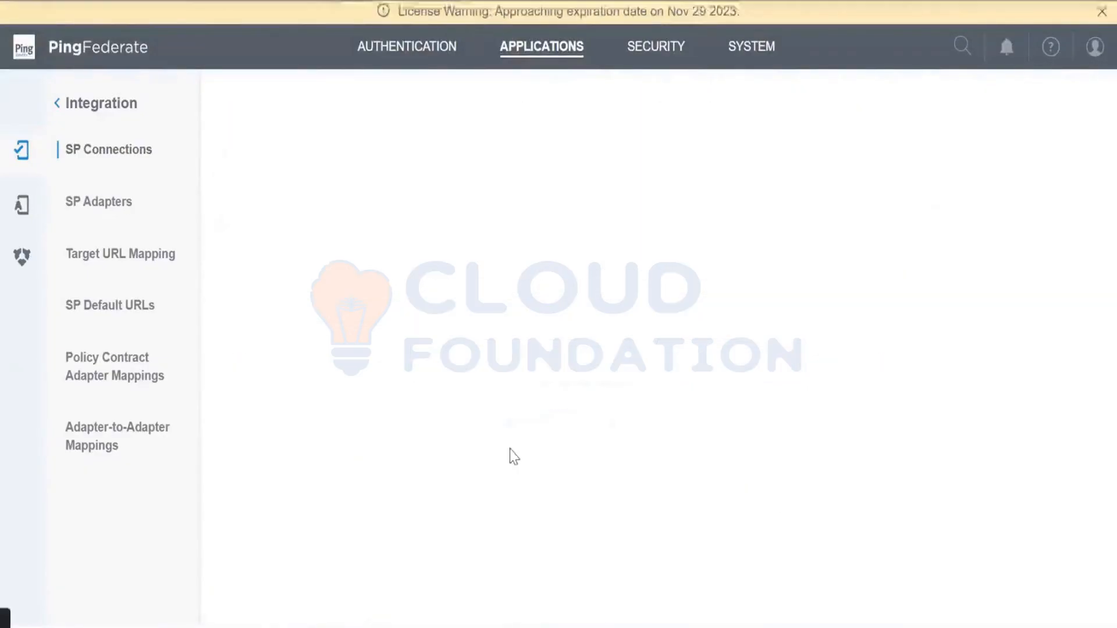
pyautogui.click(718, 371)
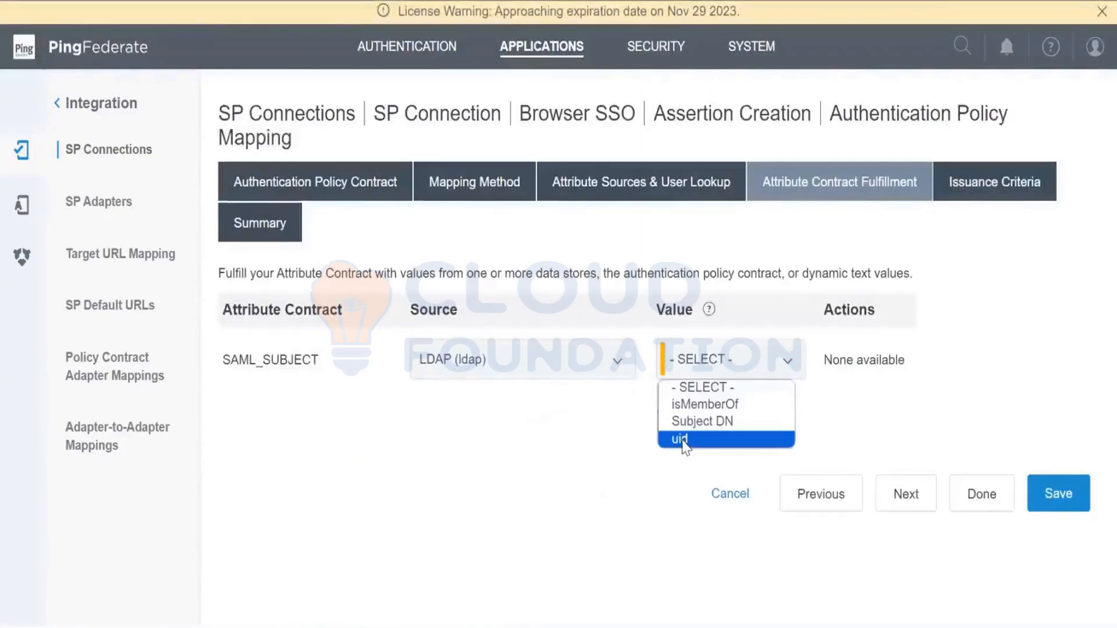
pyautogui.click(687, 444)
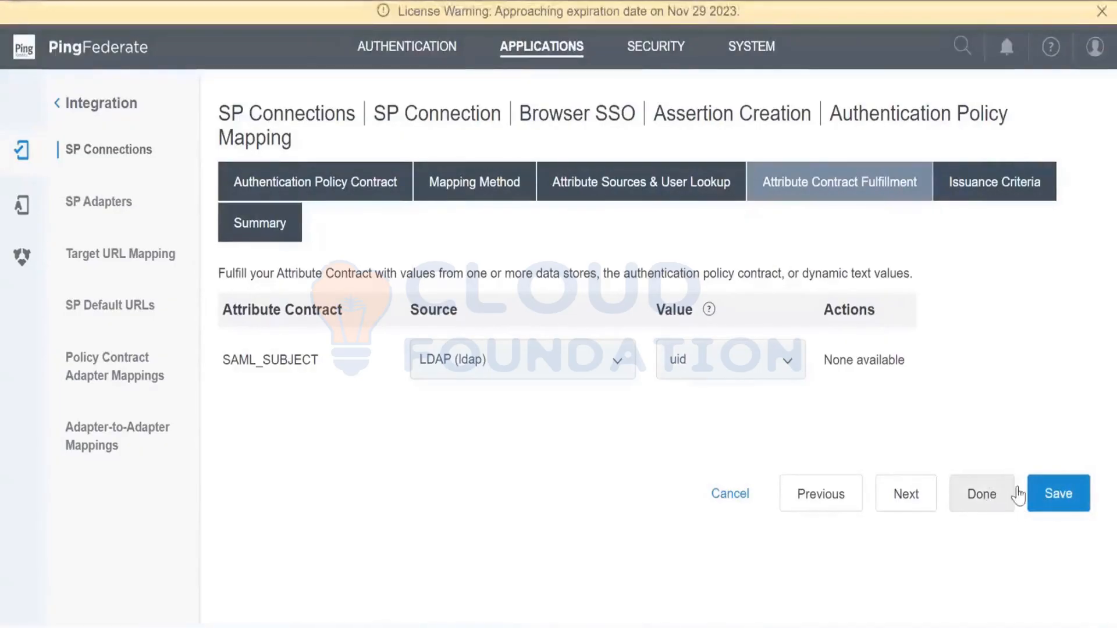
pyautogui.click(1058, 498)
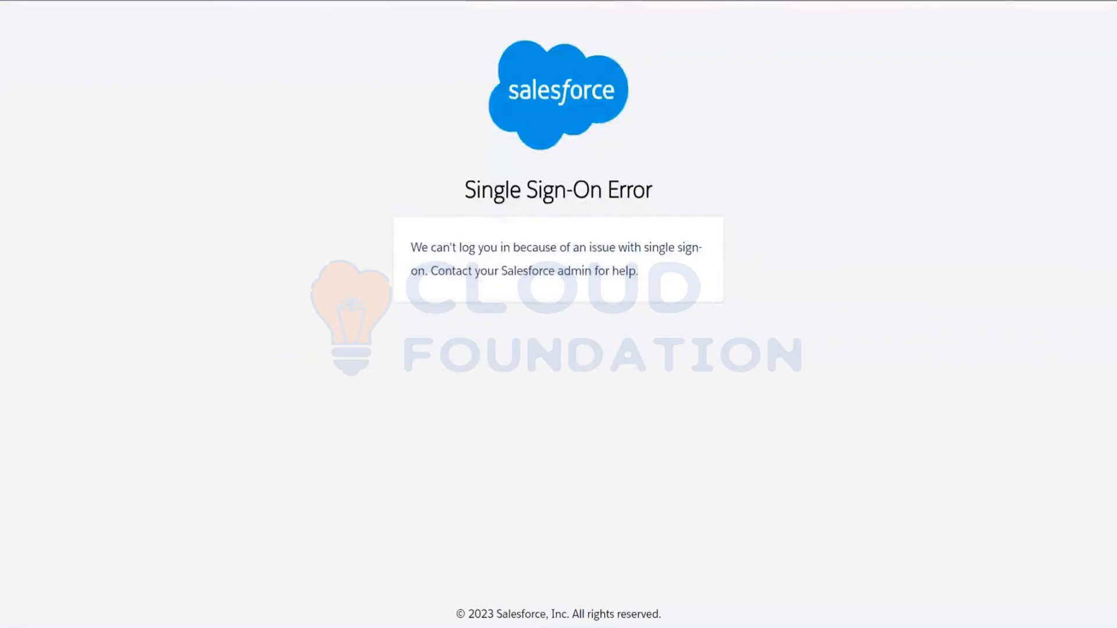
# Retry the Salesforce single sign-on in a new browser tab, through to the Duo push verification.
pyautogui.hotkey('ctrl', 't')
pyautogui.write('e')
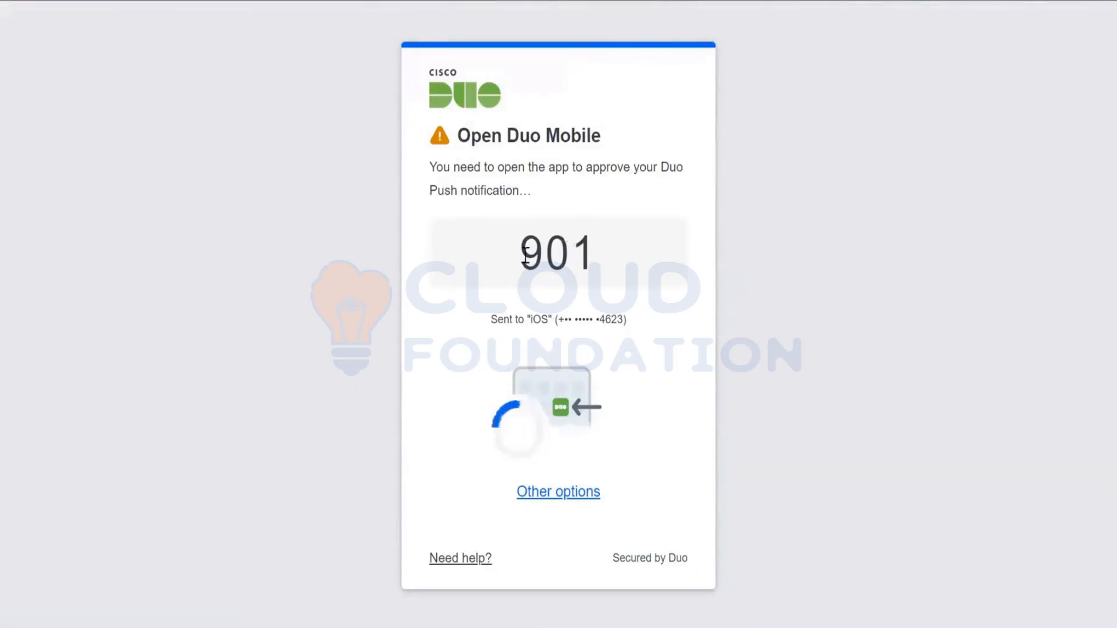
pyautogui.moveTo(519, 256); pyautogui.dragTo(604, 260)
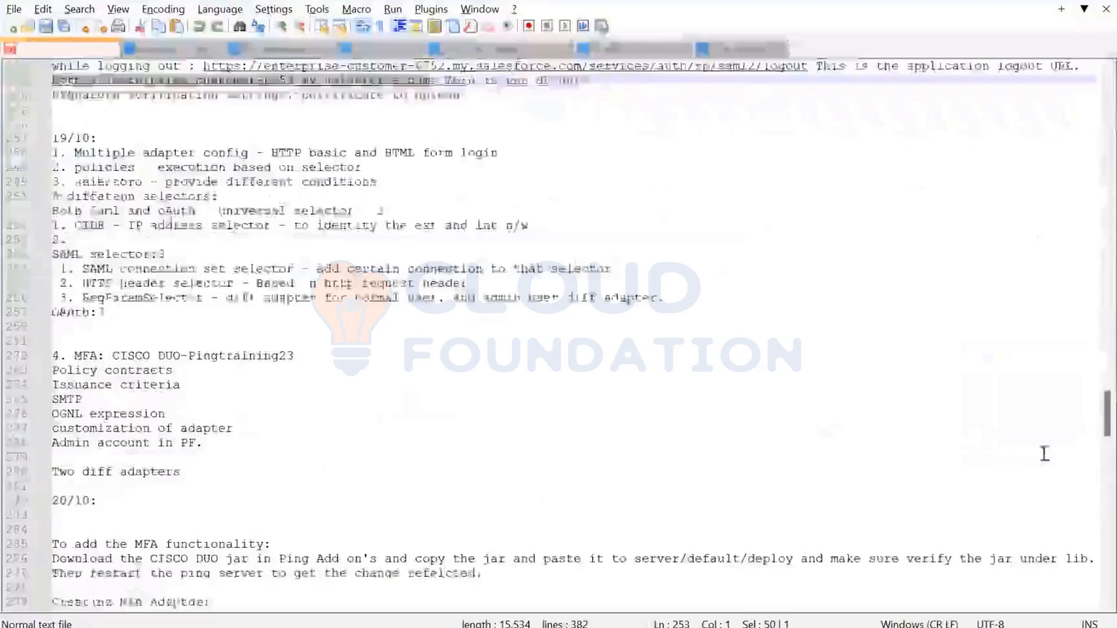
# Switch to the Notepad++ notes and add the heading "multiple filter in search filter:" above the uid/mail filter under 1/11.
pyautogui.scroll(-7, 1042, 452)
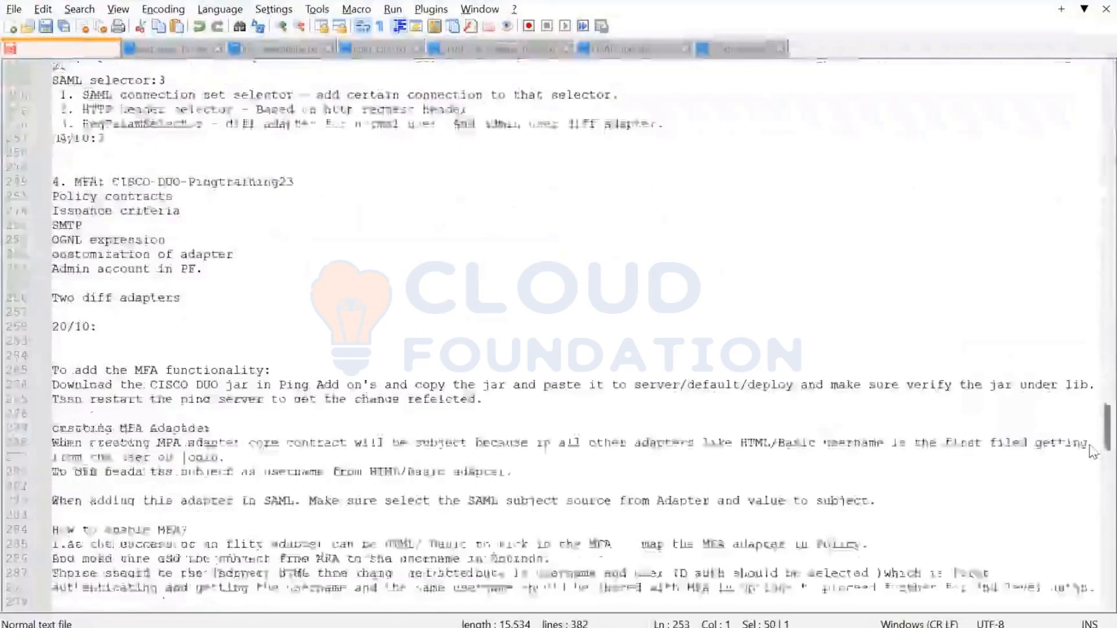
pyautogui.scroll(-6, 1091, 521)
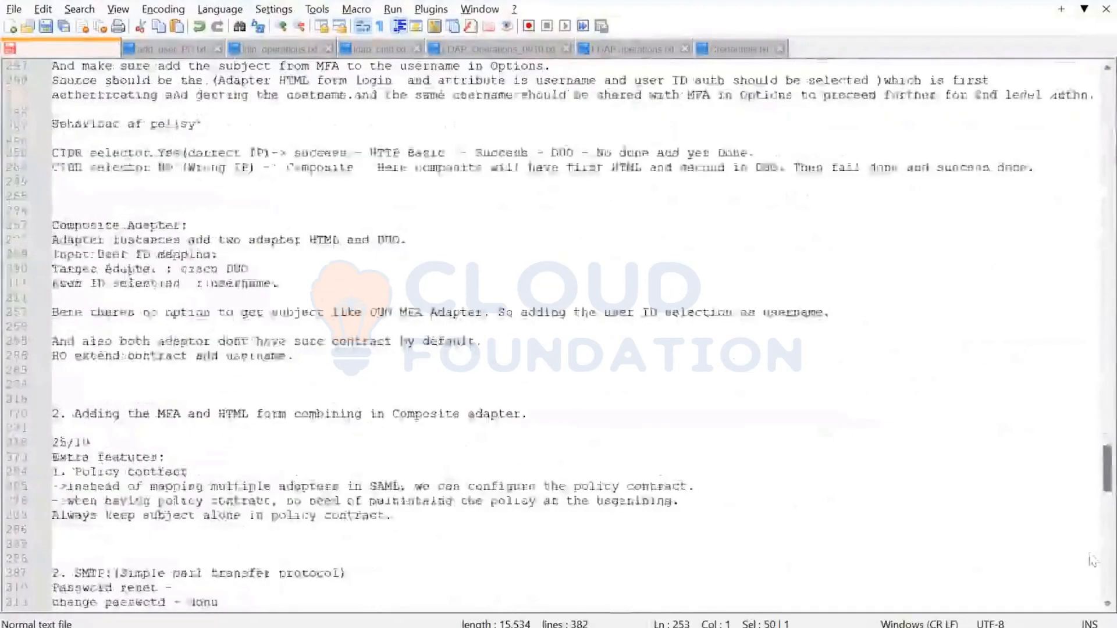
pyautogui.scroll(-5, 553, 408)
pyautogui.scroll(-14, 553, 408)
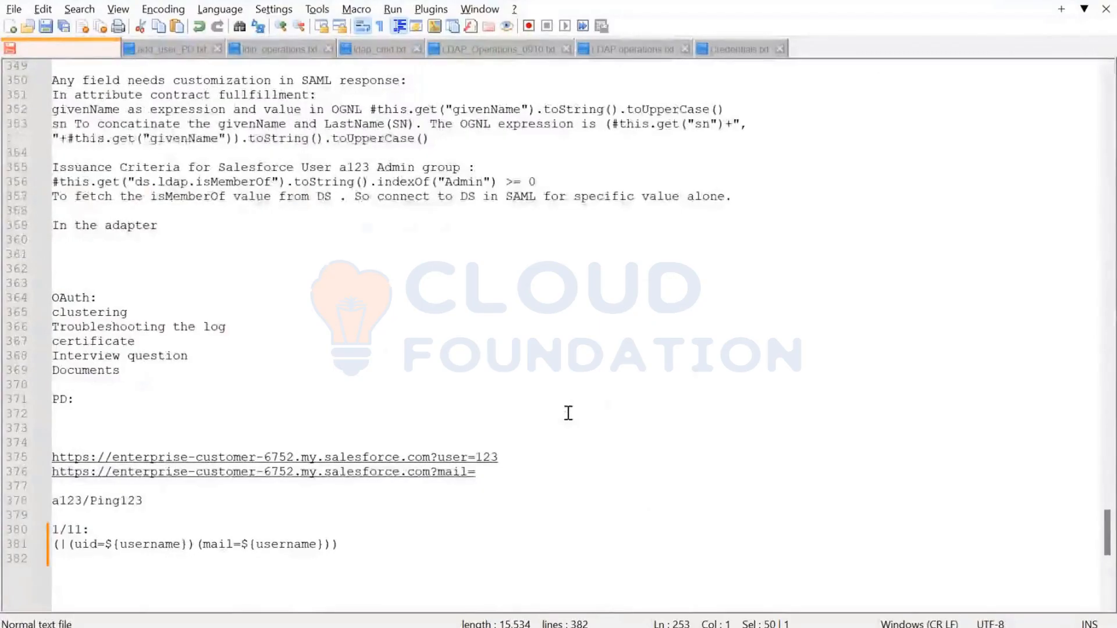
pyautogui.click(268, 525)
pyautogui.press('Return')
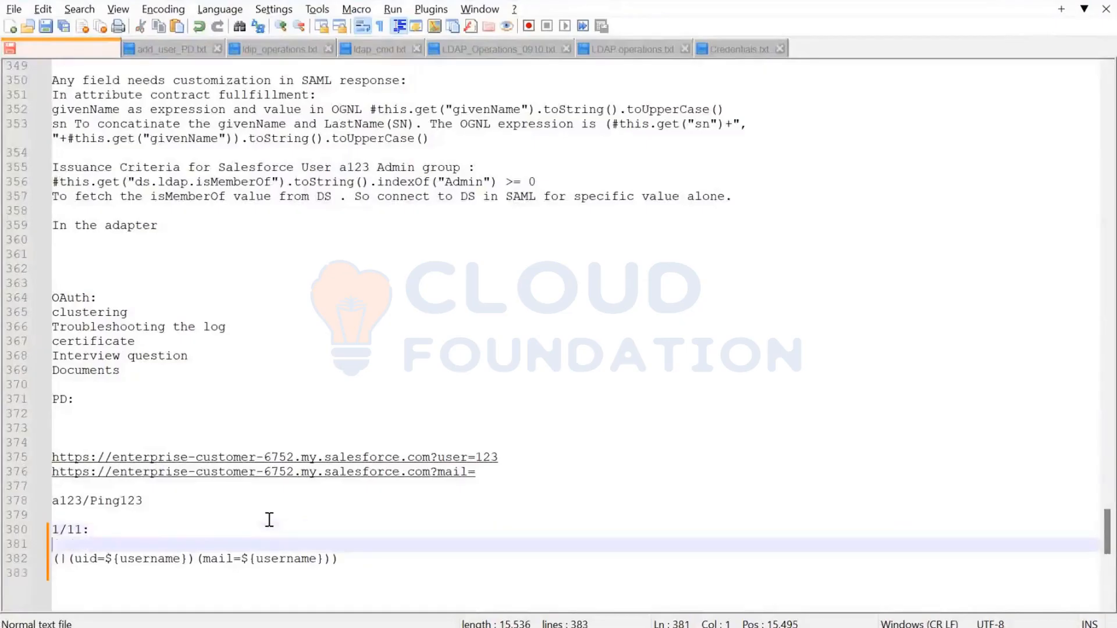
pyautogui.write('multple')
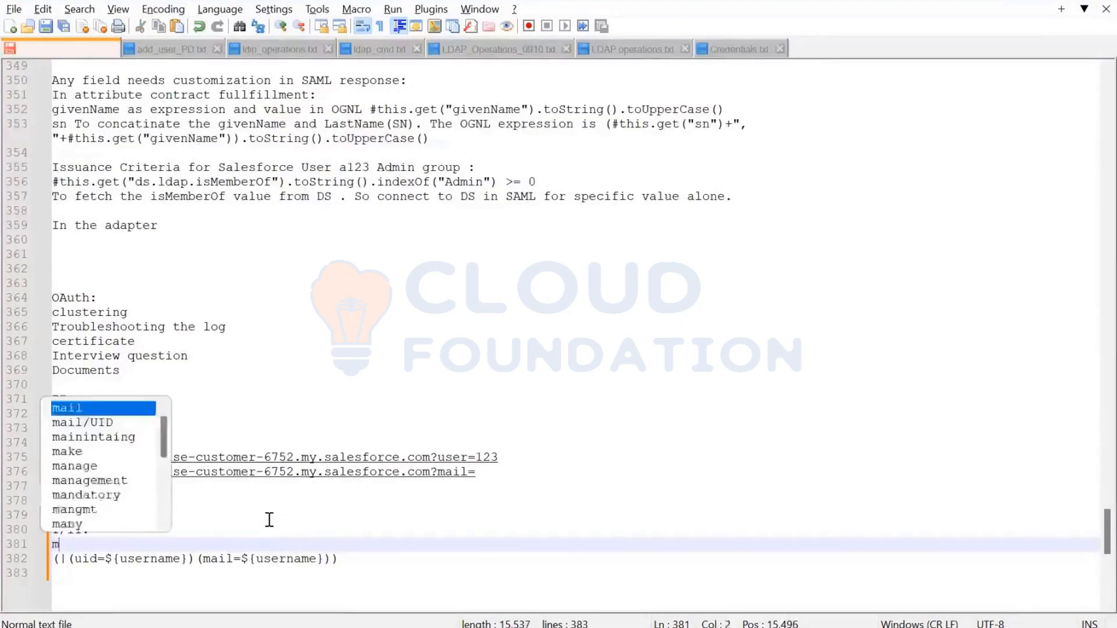
pyautogui.press('BackSpace')
pyautogui.press('BackSpace')
pyautogui.press('BackSpace')
pyautogui.press('BackSpace')
pyautogui.press('BackSpace')
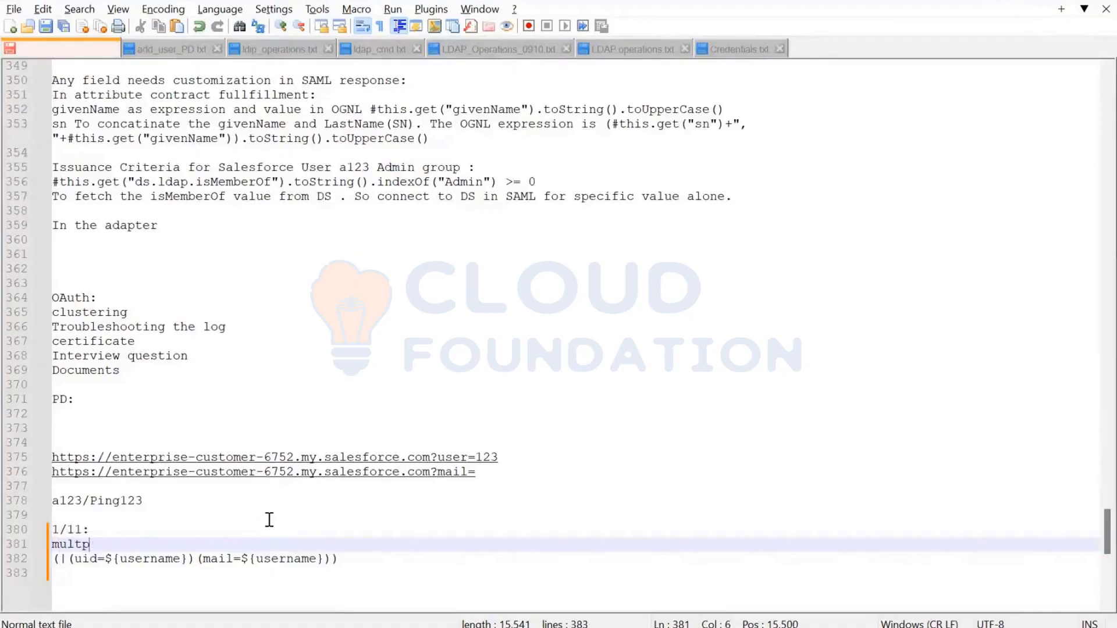
pyautogui.write('lt')
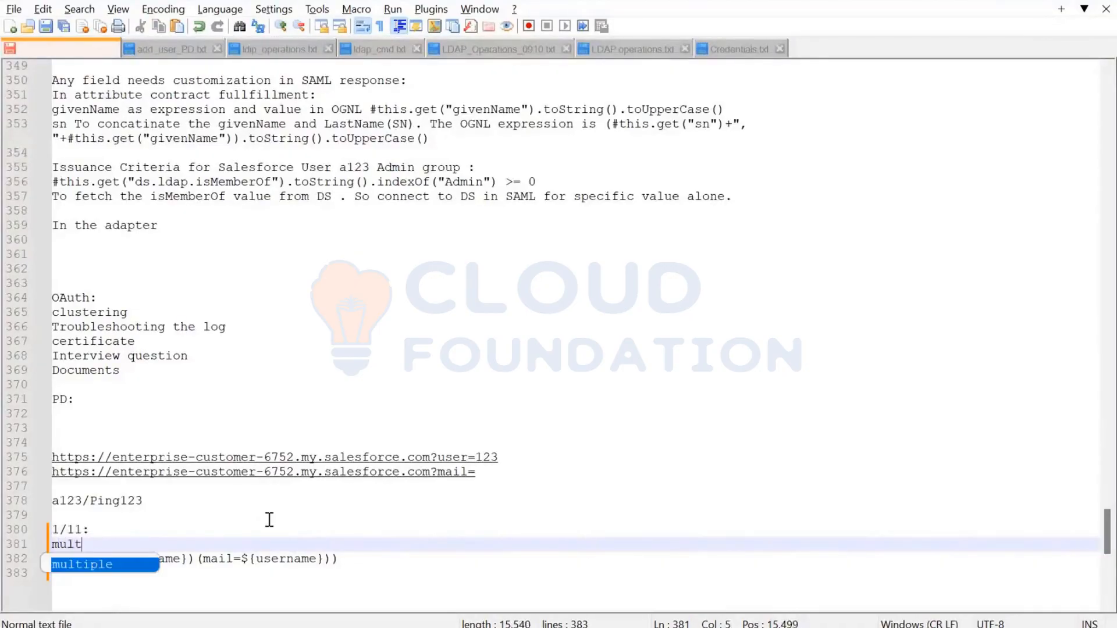
pyautogui.write('iple filte')
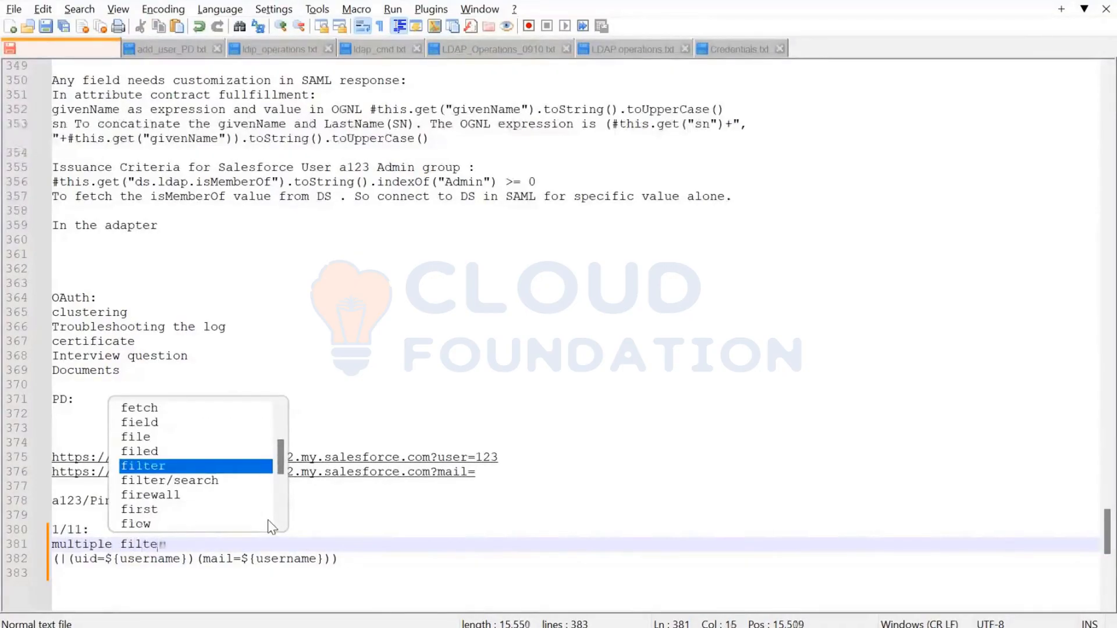
pyautogui.write('r in s')
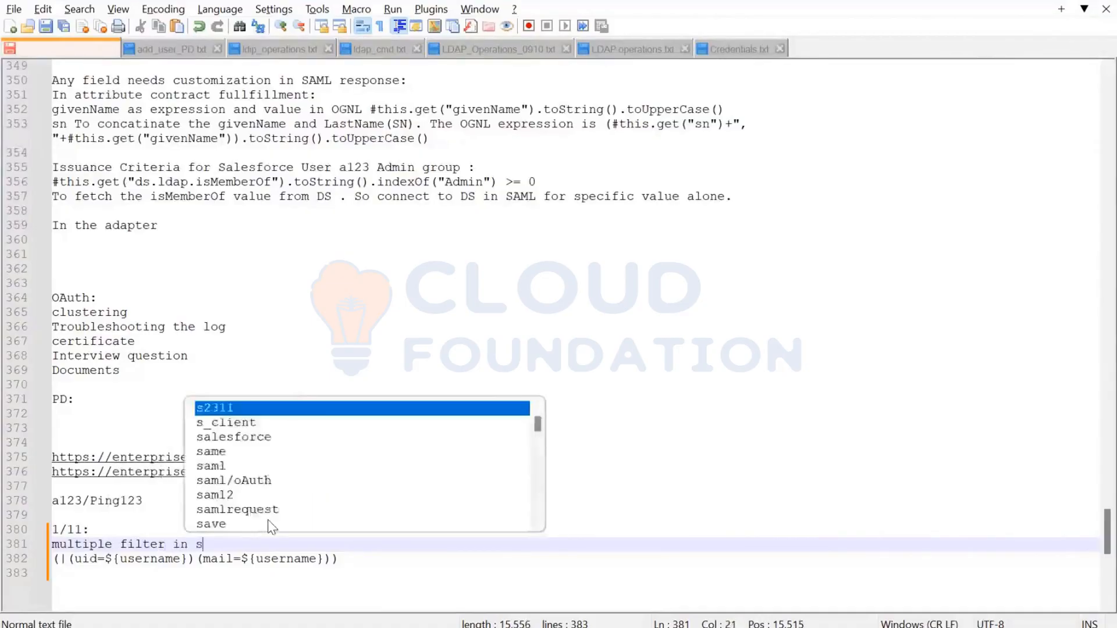
pyautogui.write('earch filt')
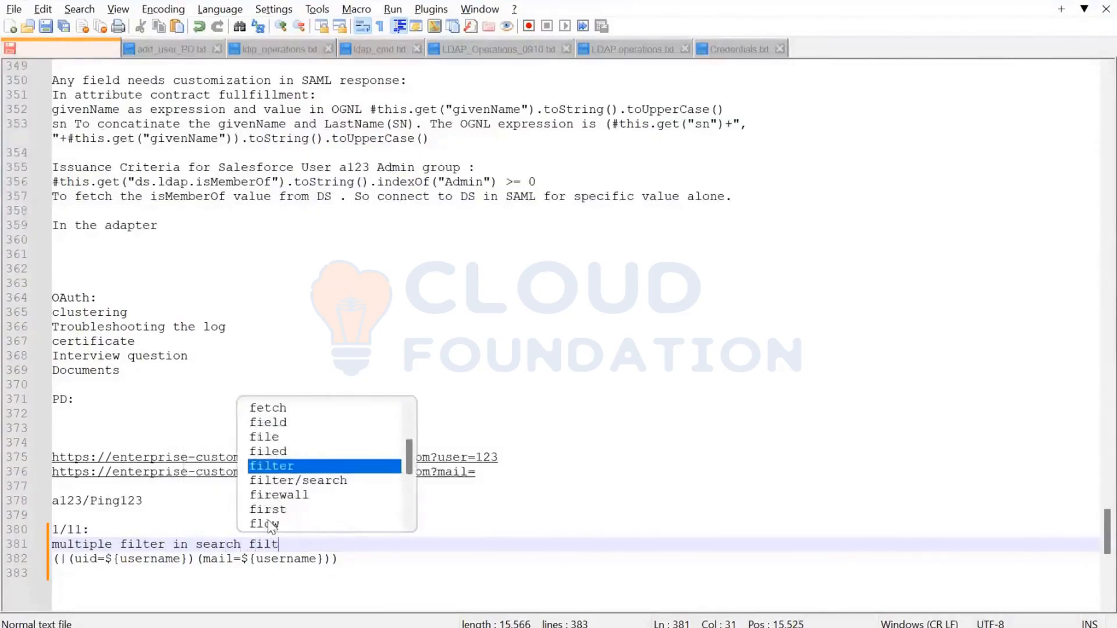
pyautogui.write('er:')
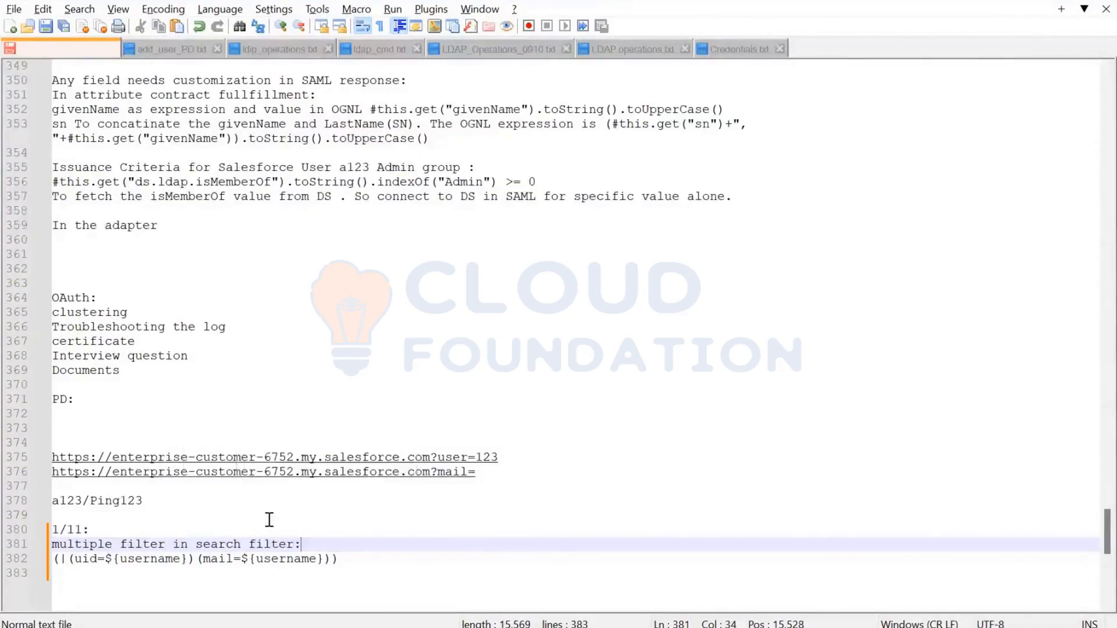
# Add the heading "Kerberos Adapter:" below the uid/mail filter, with a blank line before and after it.
pyautogui.click(417, 553)
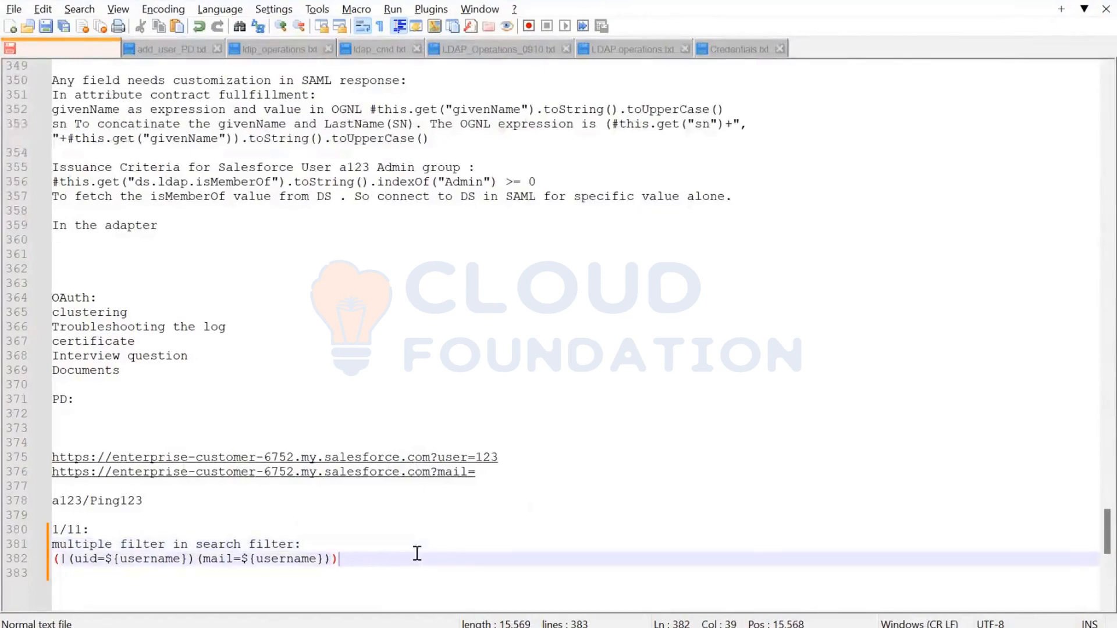
pyautogui.press('Return')
pyautogui.press('Return')
pyautogui.write('Ker')
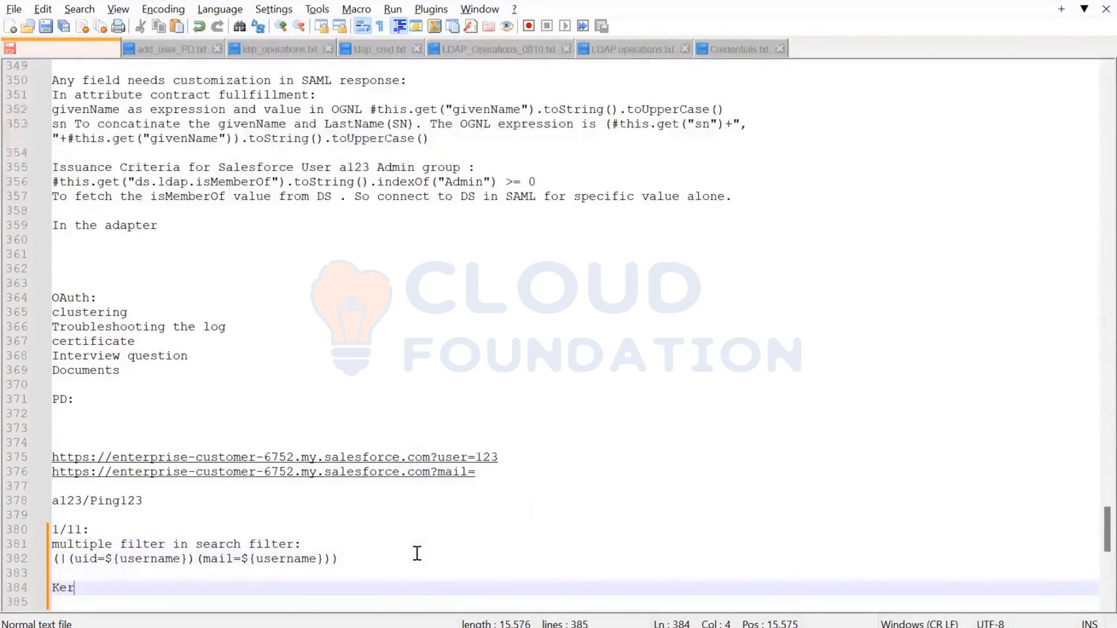
pyautogui.write('beros Adap')
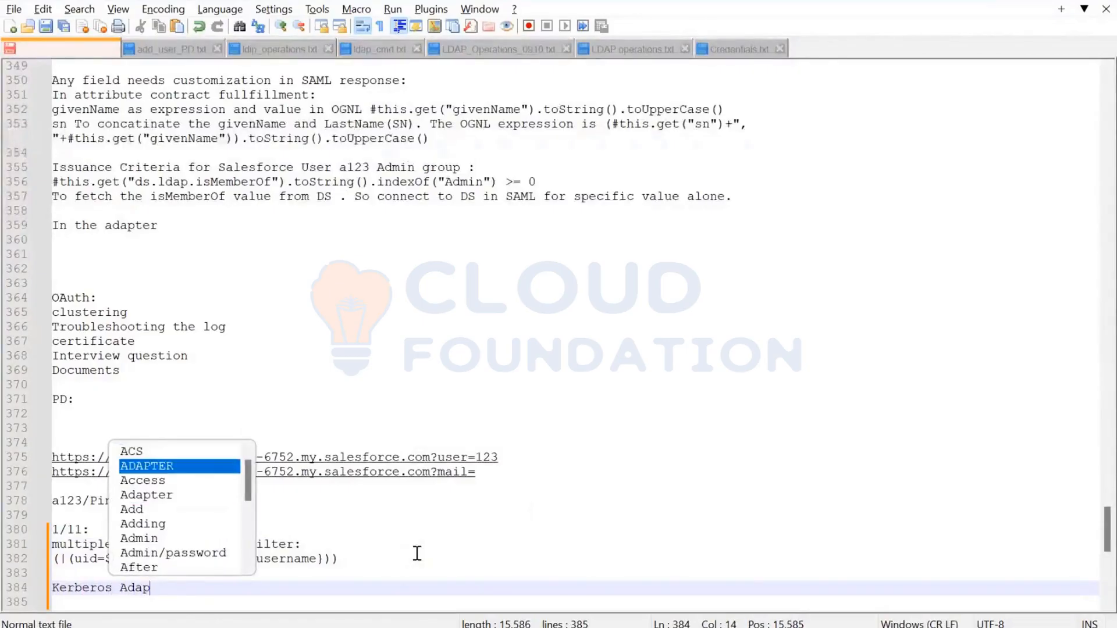
pyautogui.write('ter:')
pyautogui.press('Return')
pyautogui.press('Return')
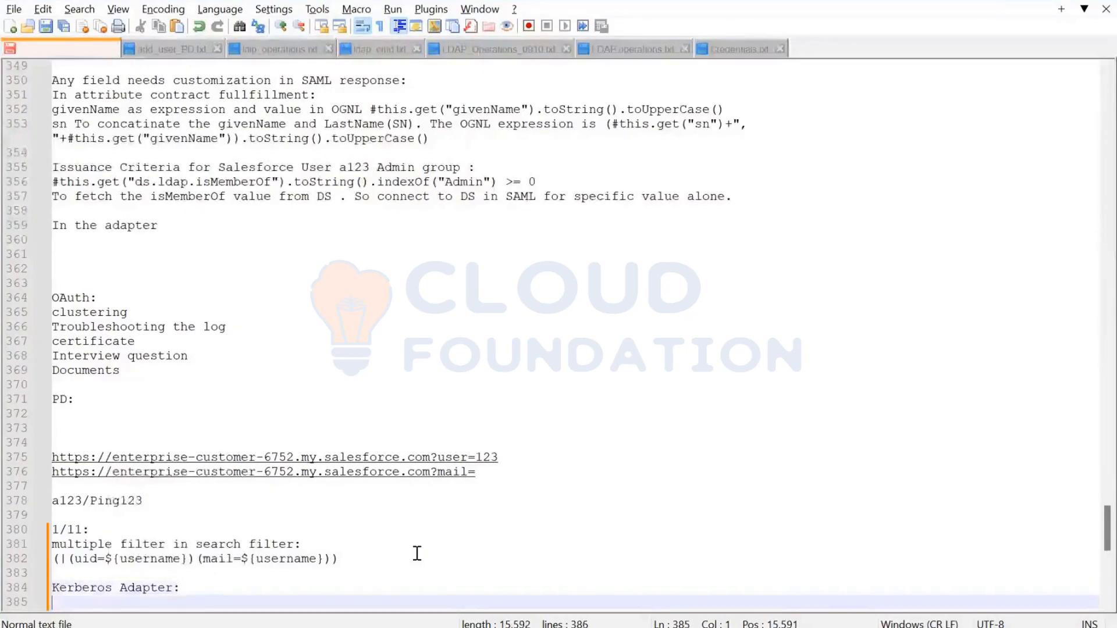
# Write the note "seemless authn inside org." under the Kerberos Adapter heading.
pyautogui.write('see')
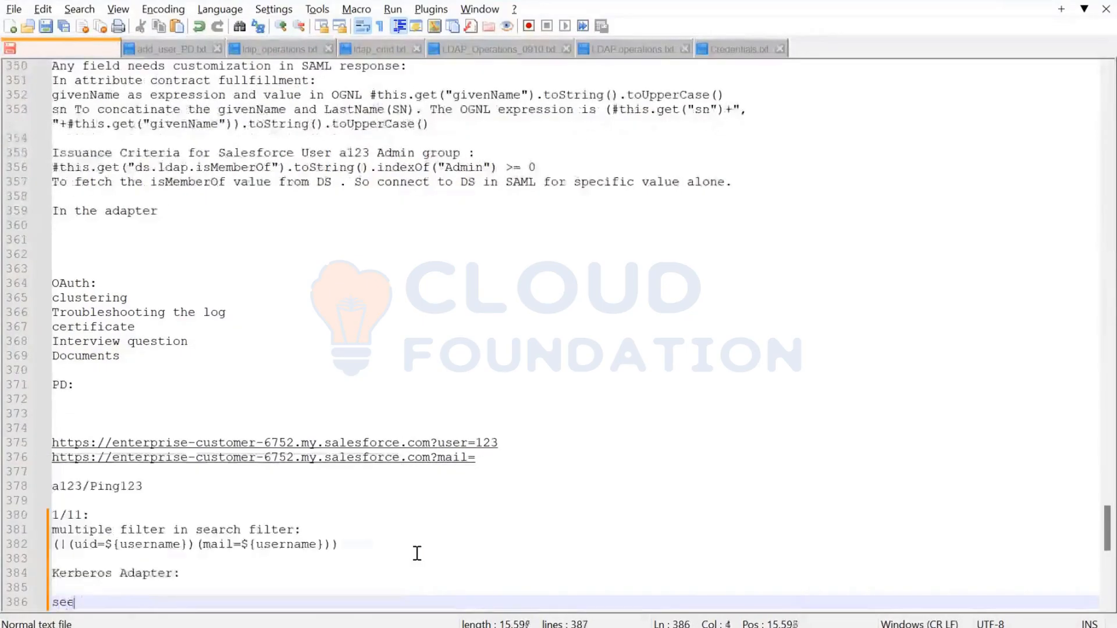
pyautogui.write('mless ')
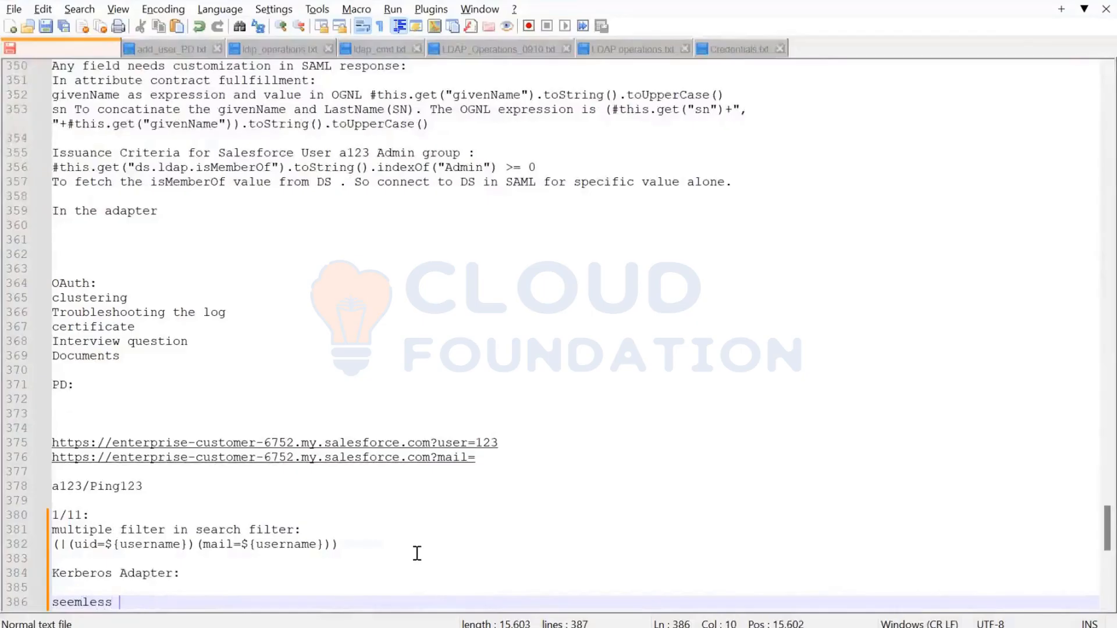
pyautogui.write('authn inside ')
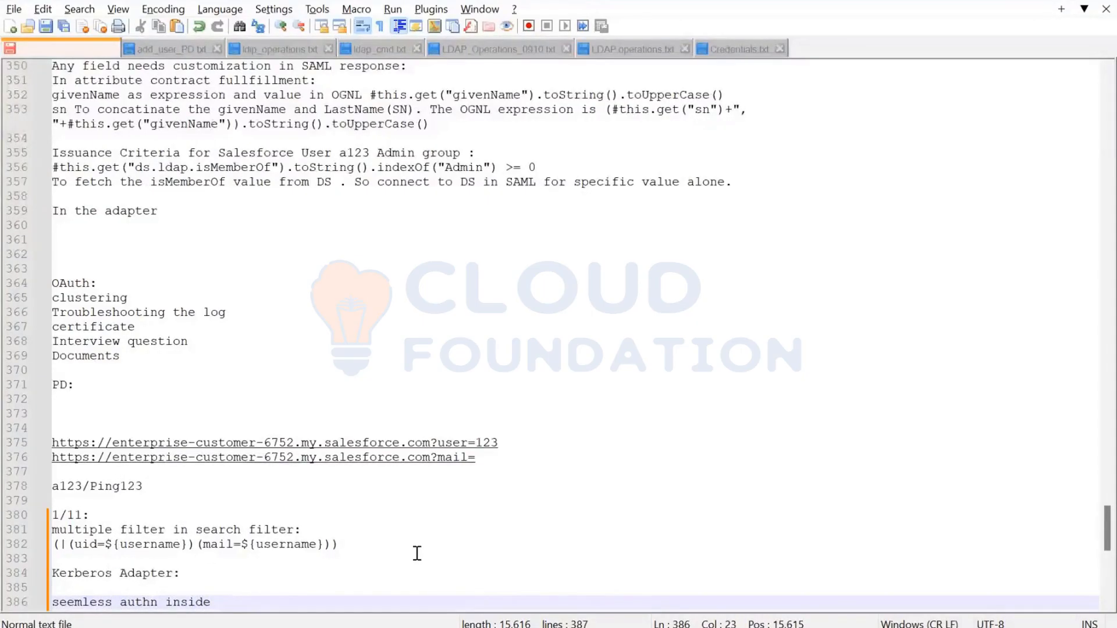
pyautogui.write('or')
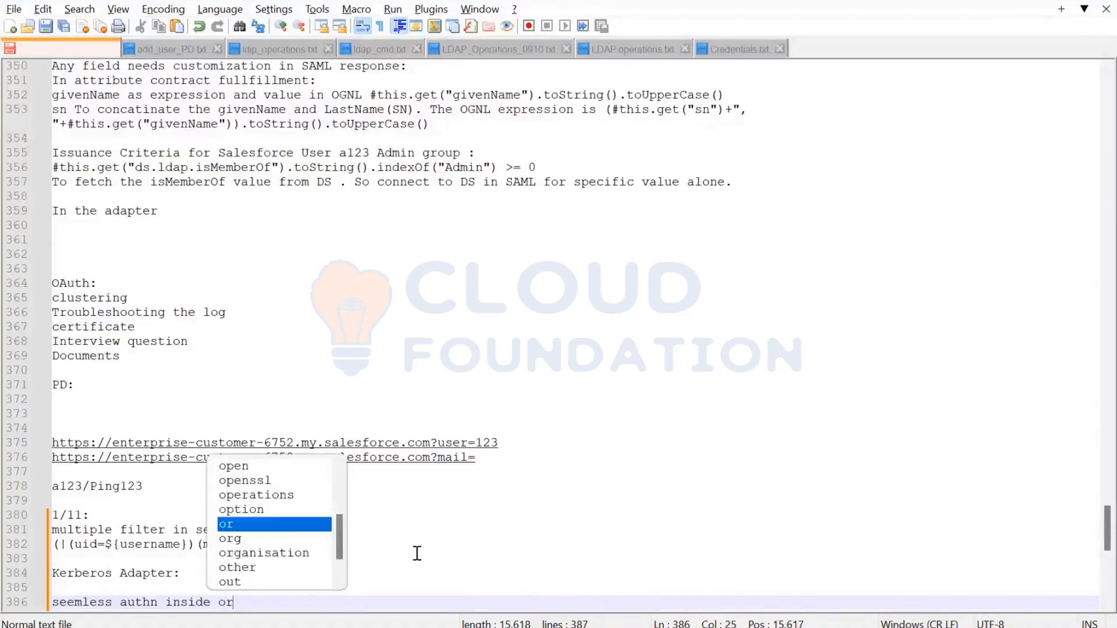
pyautogui.write('g.')
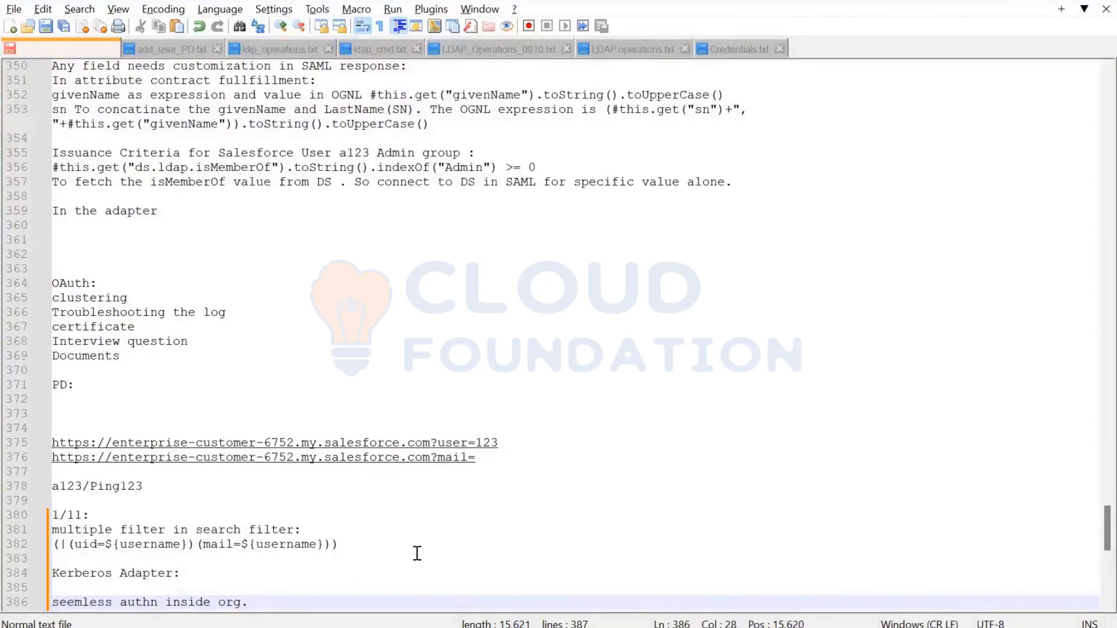
pyautogui.write(' it will w')
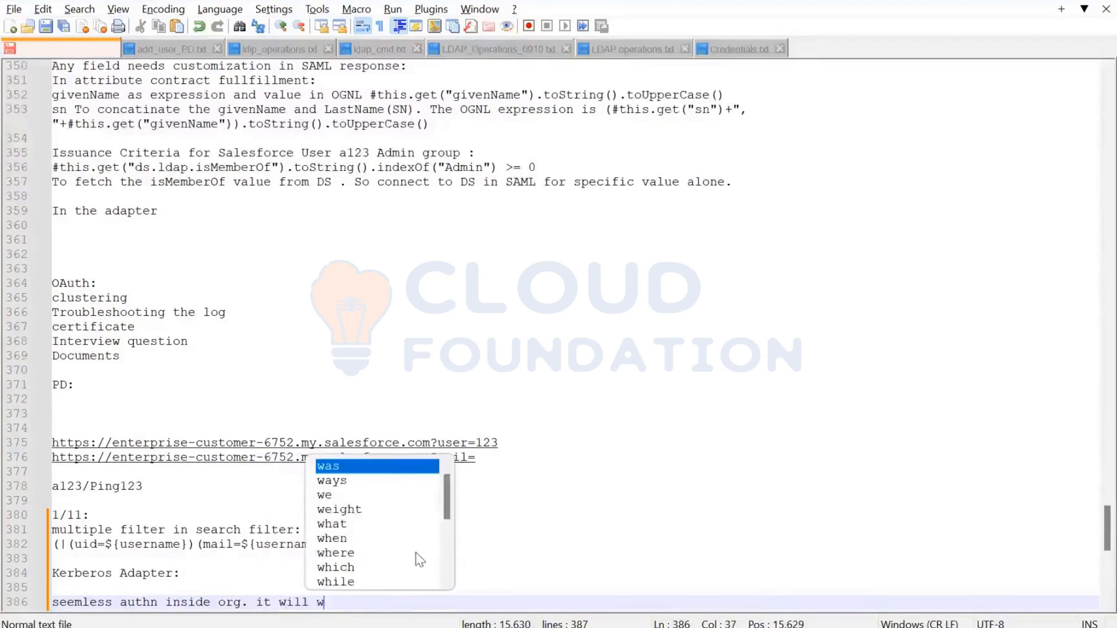
pyautogui.write('ork fo')
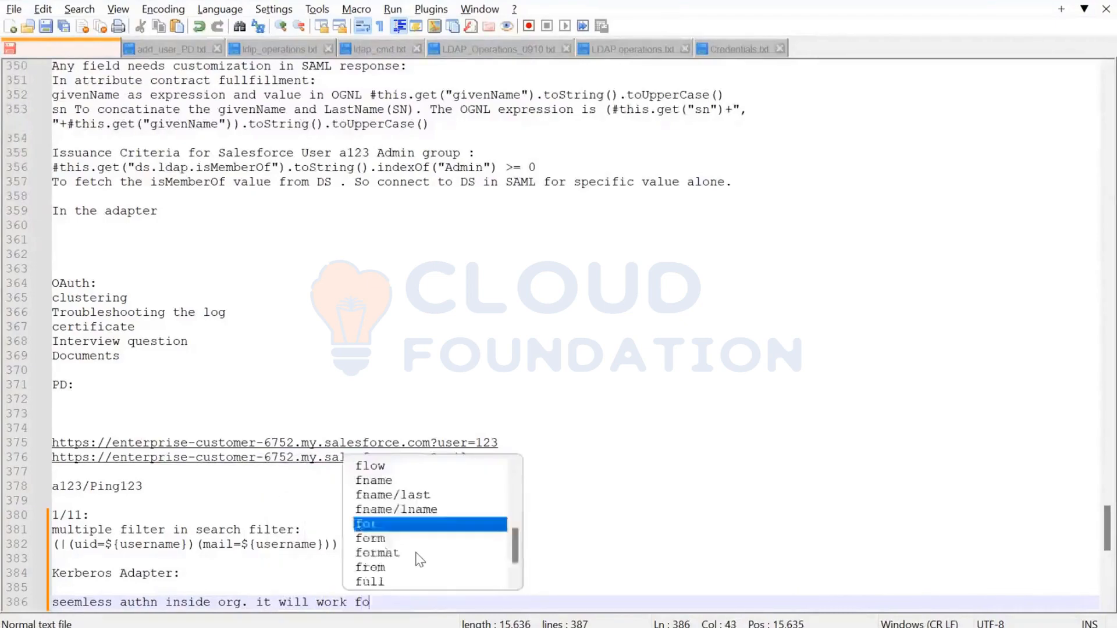
pyautogui.write('r ')
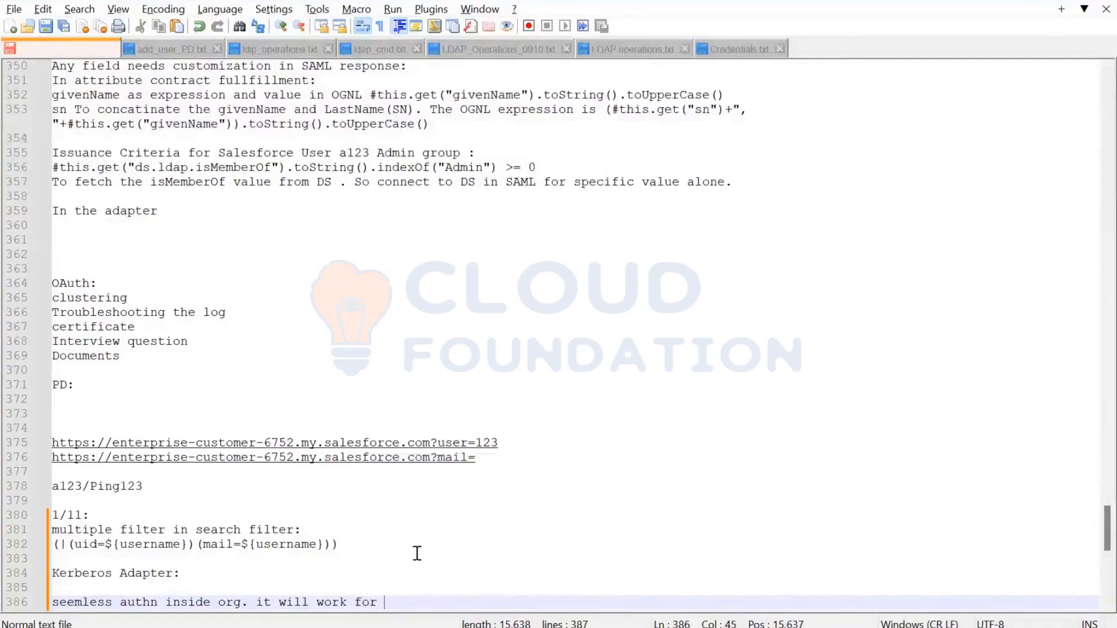
pyautogui.write('AD.')
# Extend the Kerberos note with "it will work for AD. Its a Microsoft solution.".
pyautogui.scroll(-3, 417, 553)
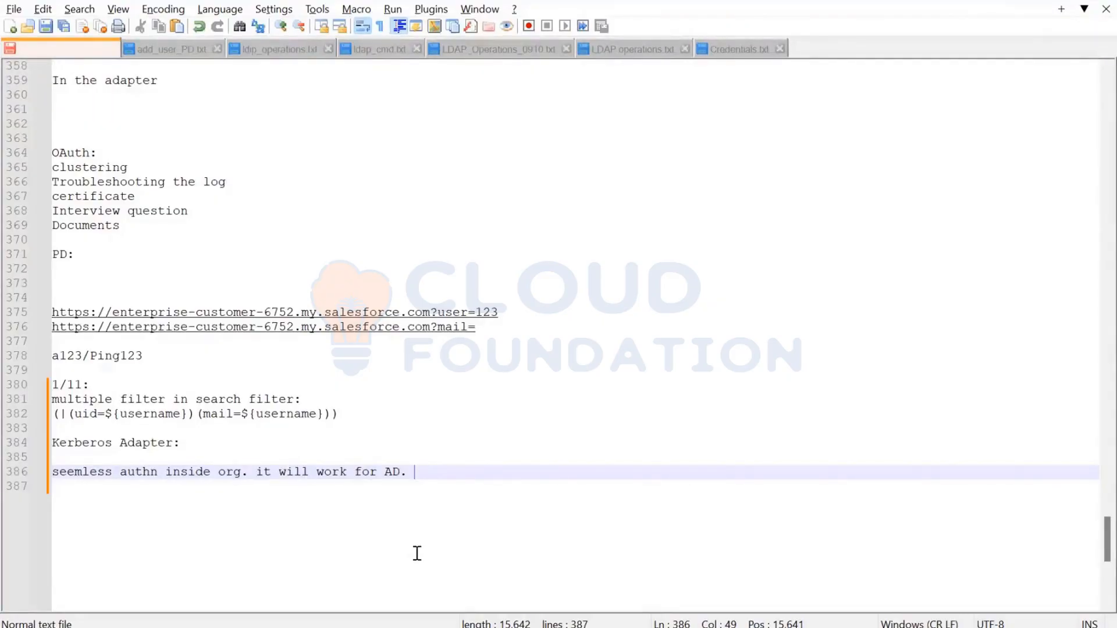
pyautogui.write('I')
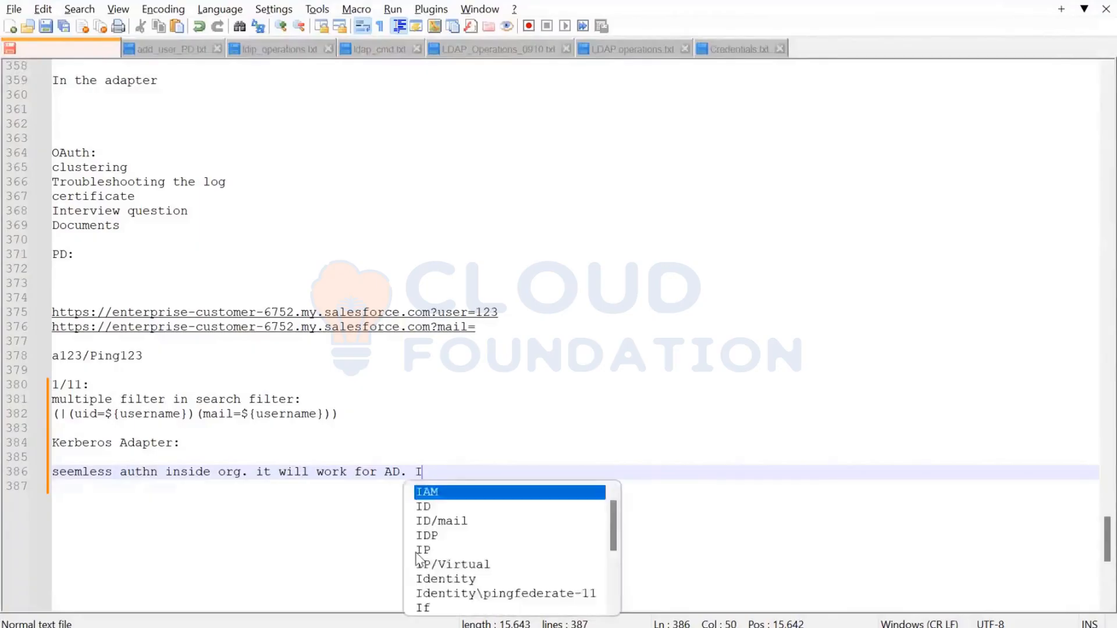
pyautogui.write('ts a Micro')
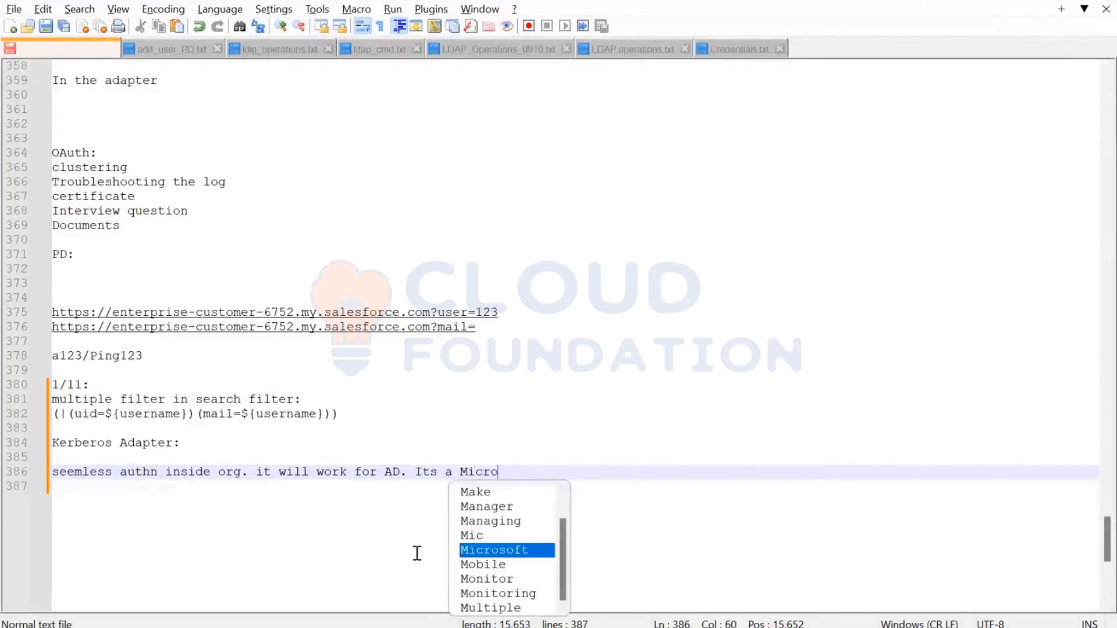
pyautogui.write('soft solution.')
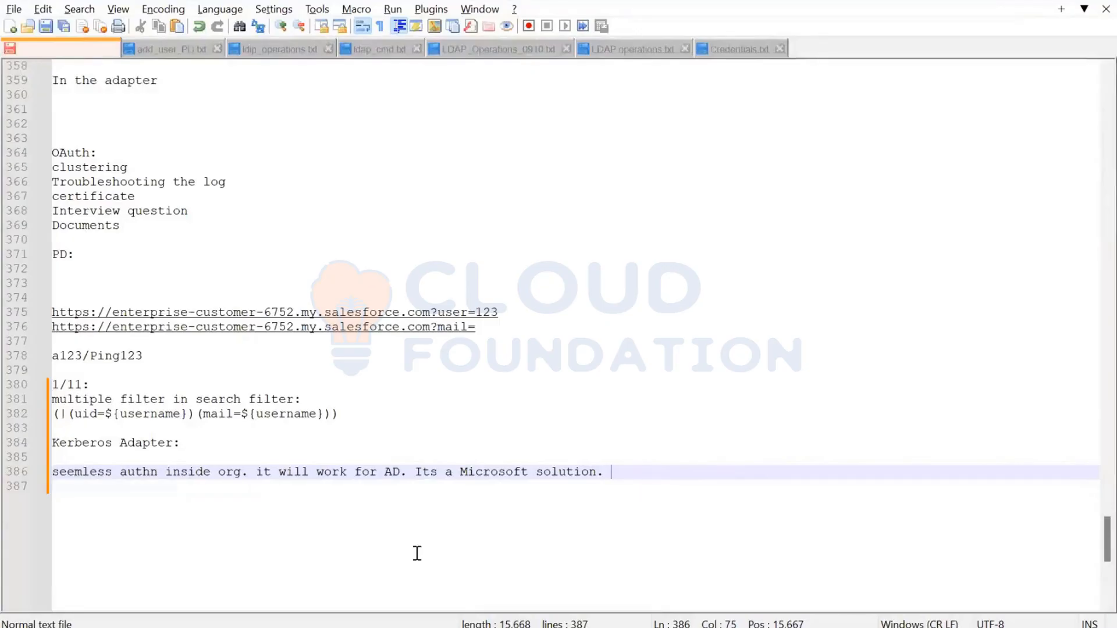
# Add a "Changes done in AD:" heading with a list number "1." below it, separated from the Kerberos note by a blank line.
pyautogui.press('Return')
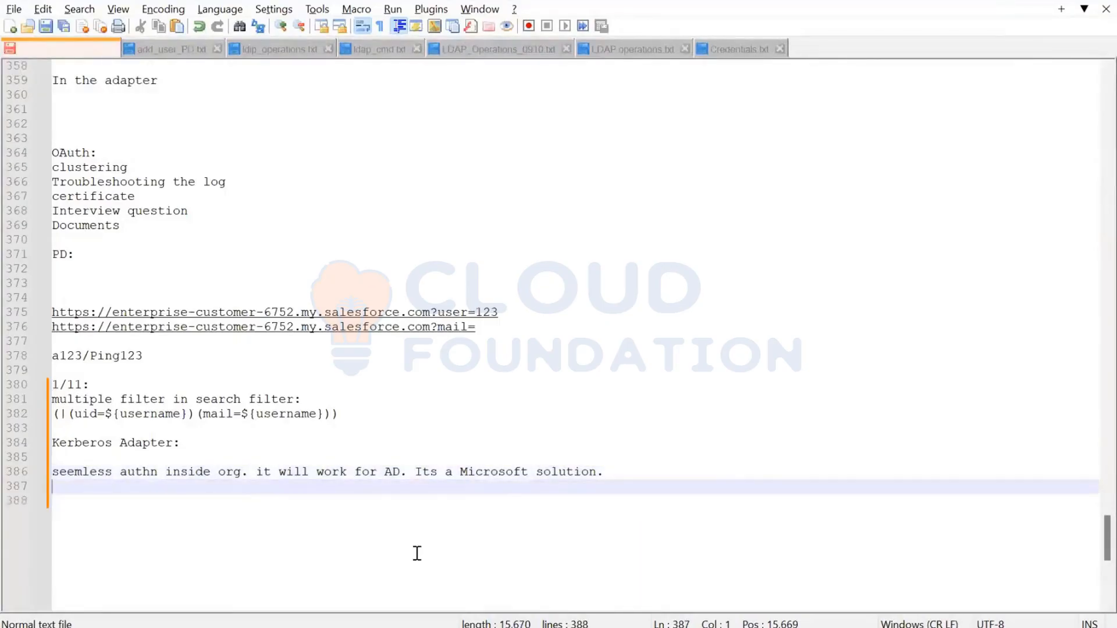
pyautogui.write('Changes do')
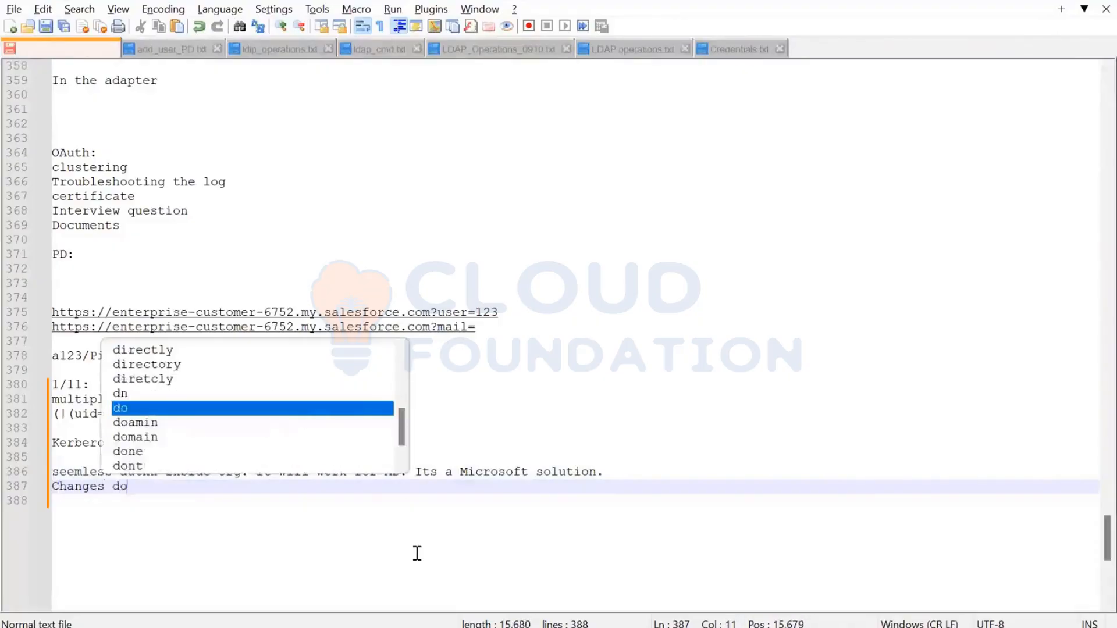
pyautogui.write('ne in A')
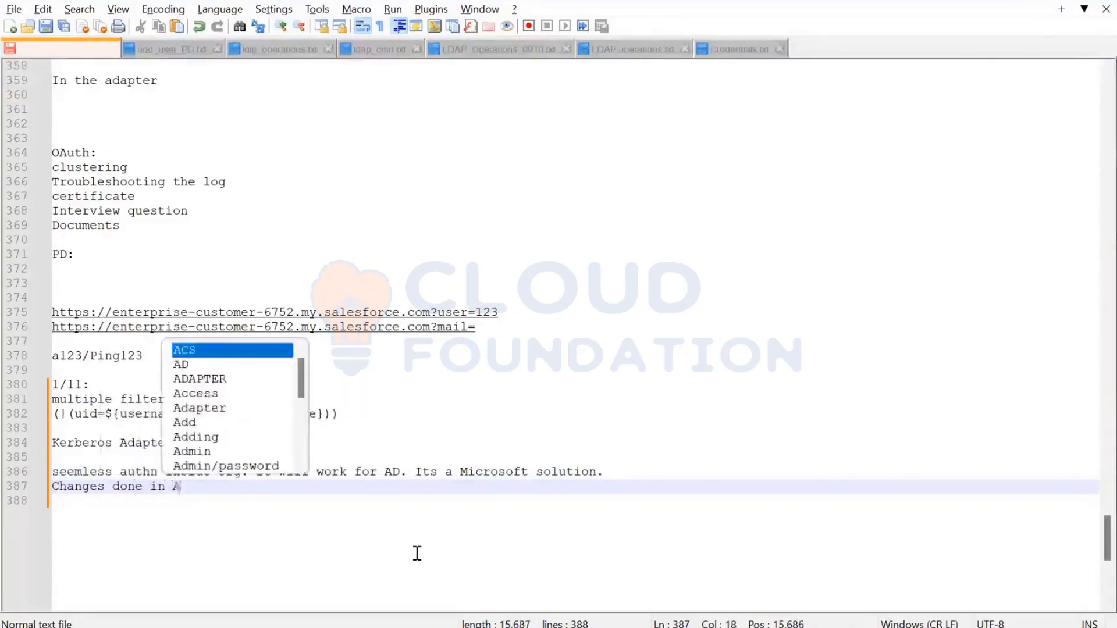
pyautogui.write('D:')
pyautogui.press('Return')
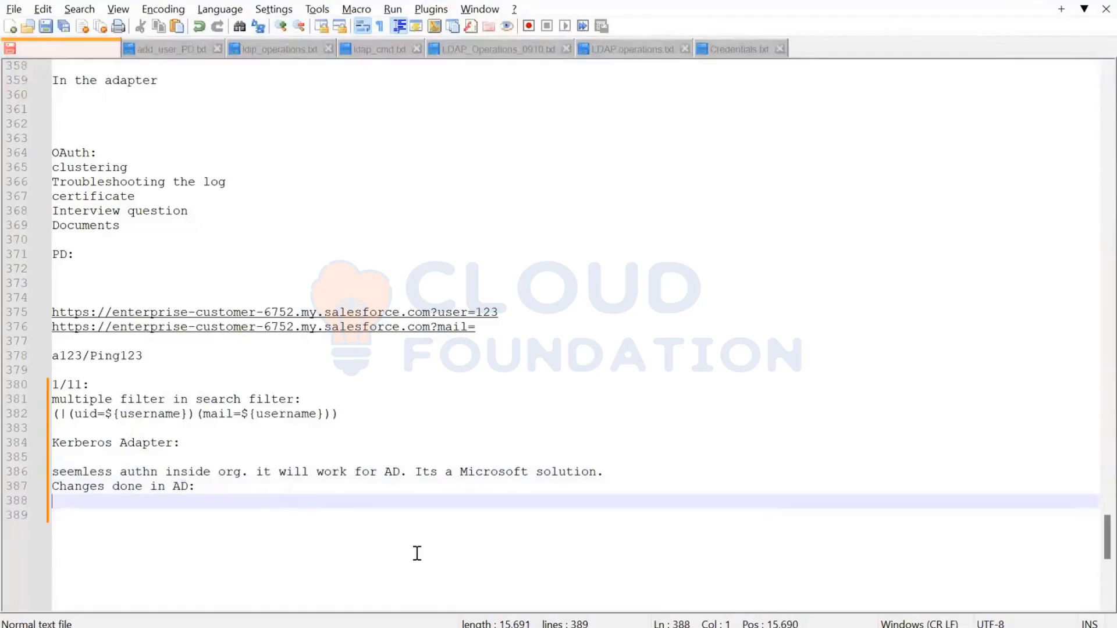
pyautogui.write('1.')
pyautogui.click(642, 474)
pyautogui.press('Return')
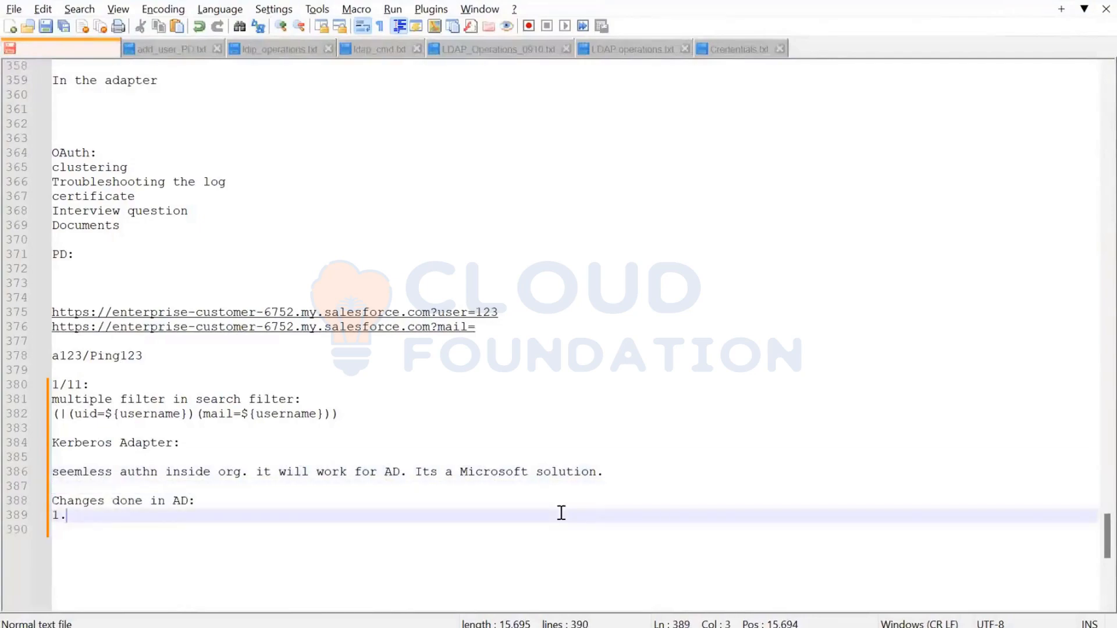
# Complete item 1 under "Changes done in AD:" as "Enable kerberos authn for all the users." and add list number "2." below it.
pyautogui.click(562, 513)
pyautogui.write('Enabl')
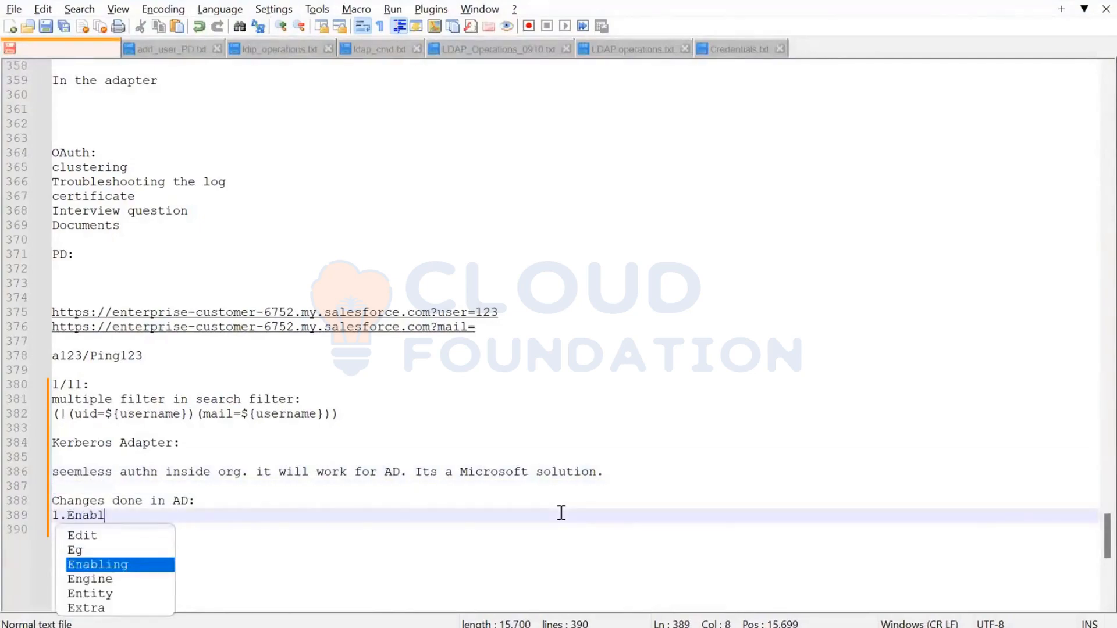
pyautogui.write('e kerberos')
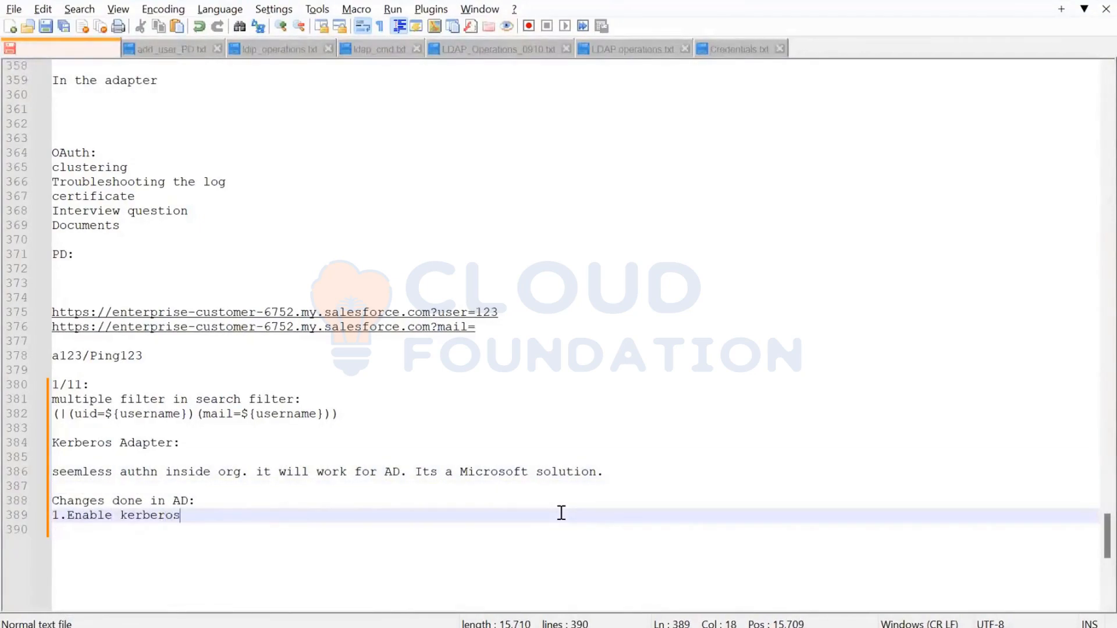
pyautogui.write(' authn for all')
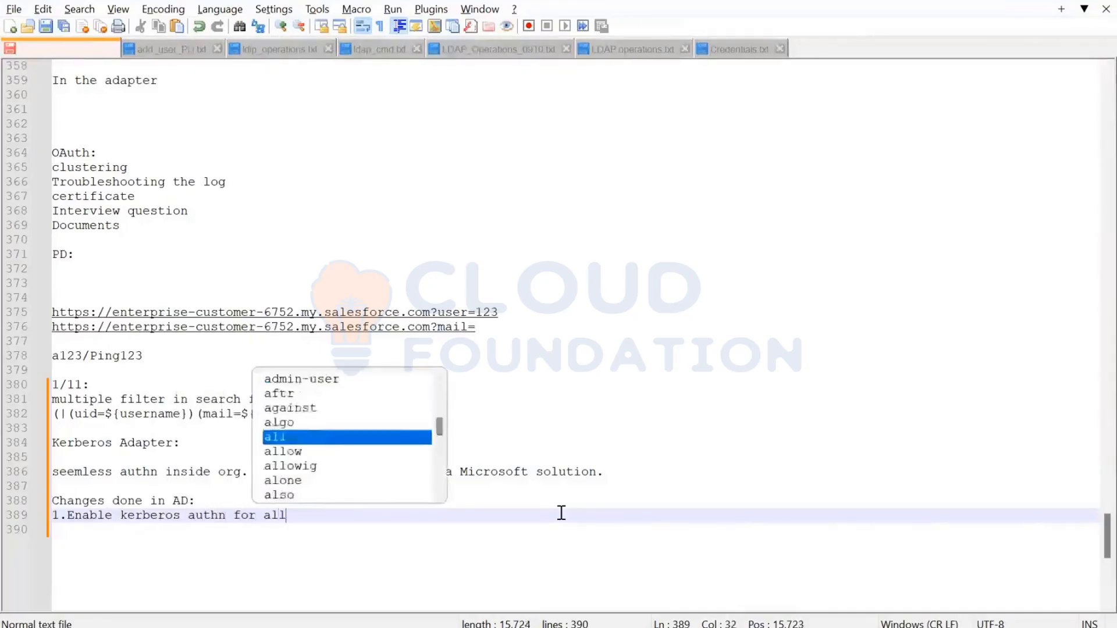
pyautogui.write(' the users.')
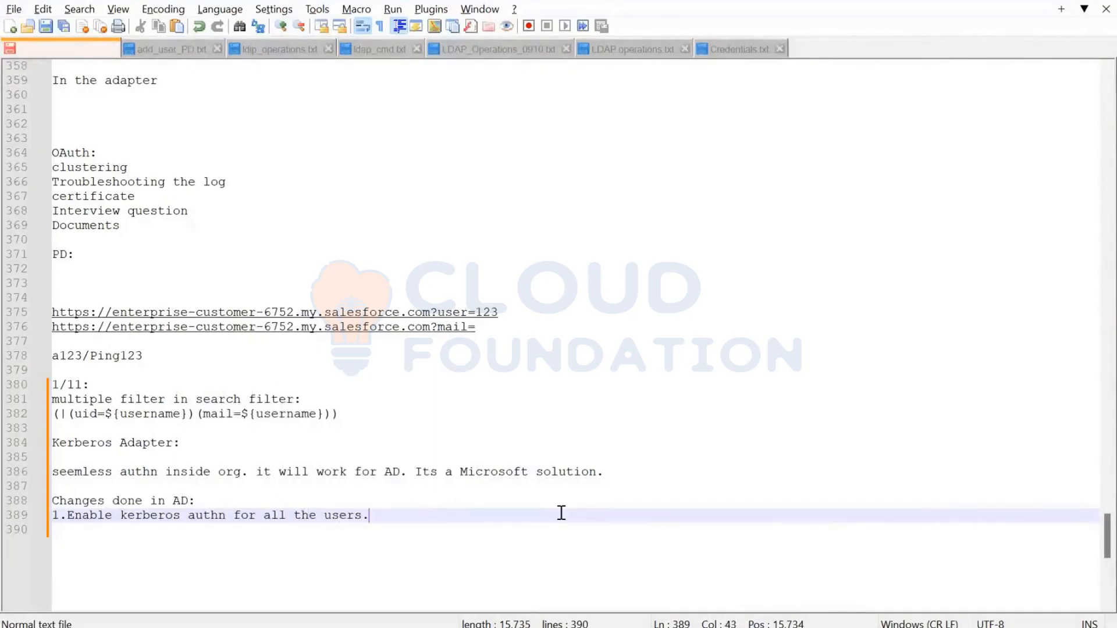
pyautogui.press('Return')
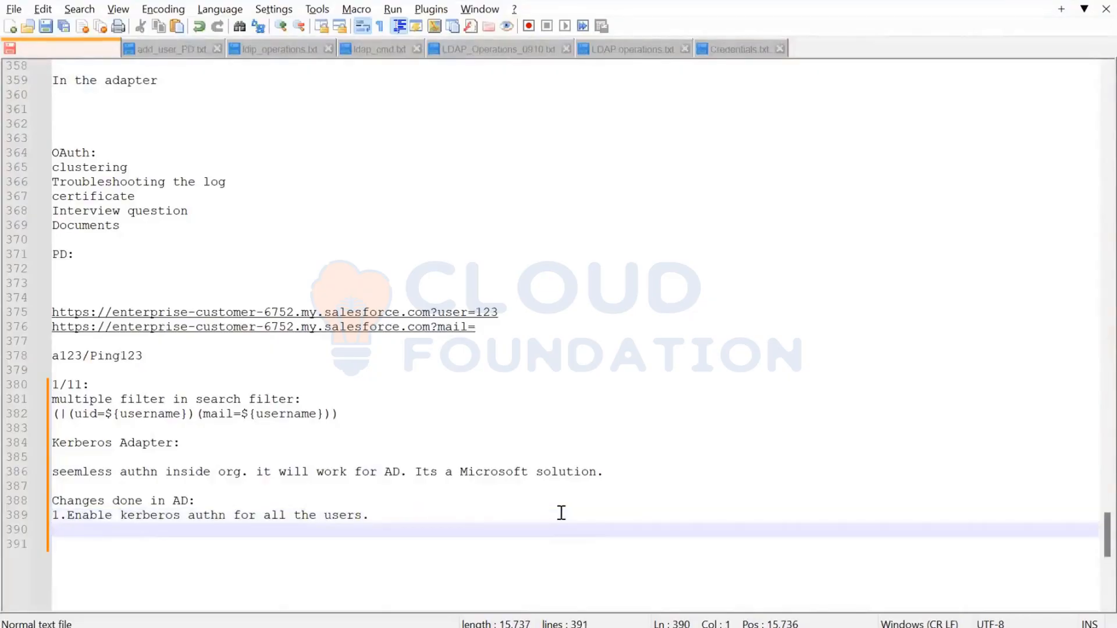
pyautogui.write('2.')
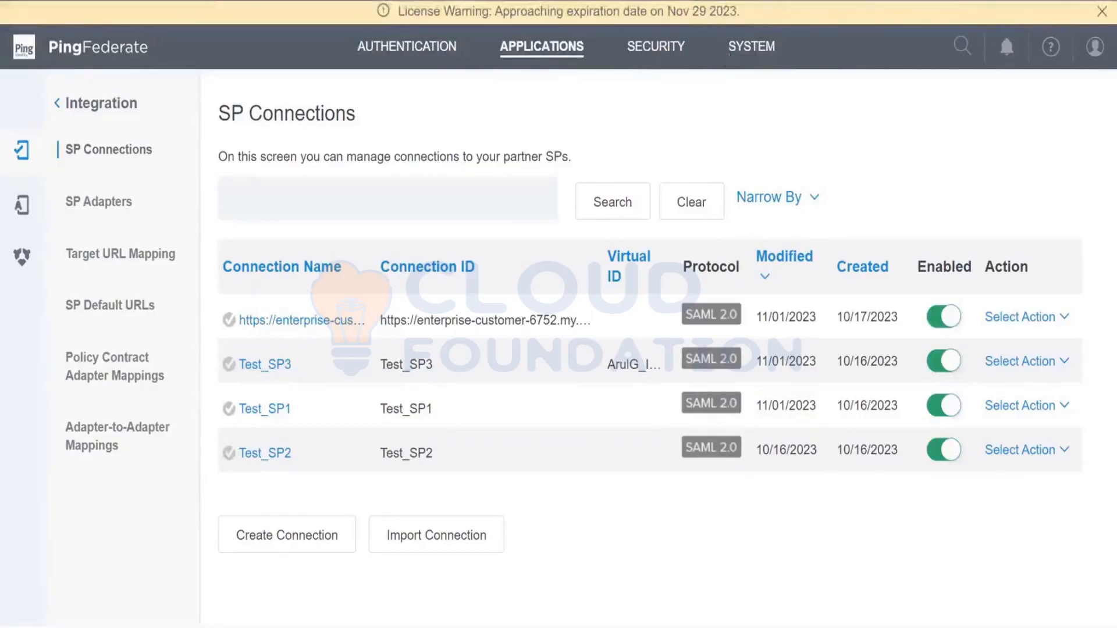
# Search the web in a new browser tab for "kerberos authentication in active directory" and look over the results.
pyautogui.hotkey('ctrl', 't')
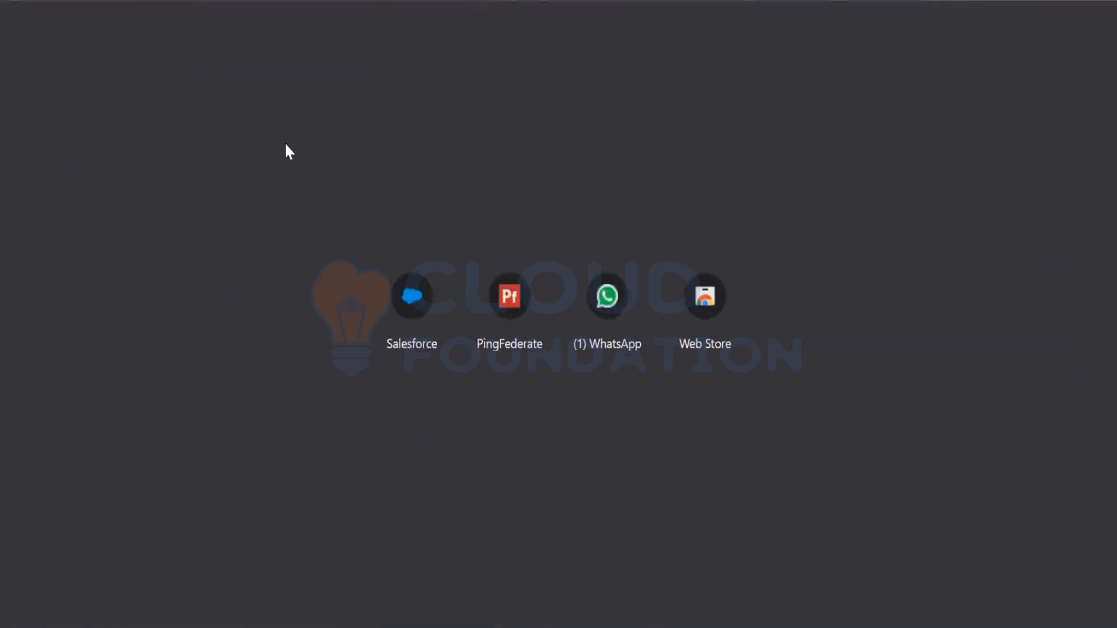
pyautogui.write('kerberos')
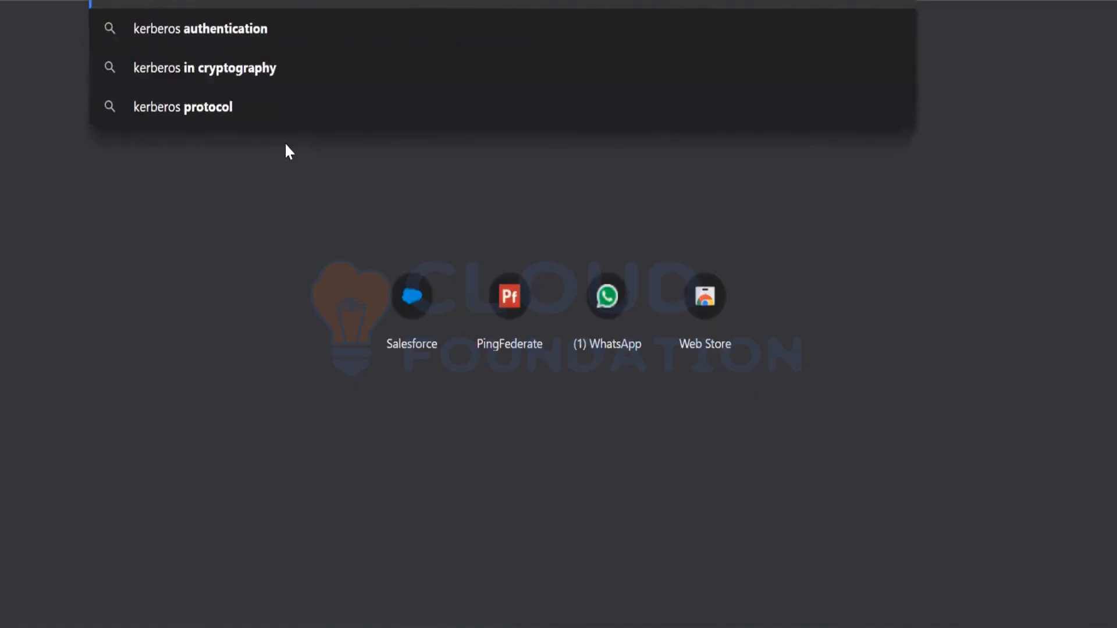
pyautogui.write(' authentication in ac')
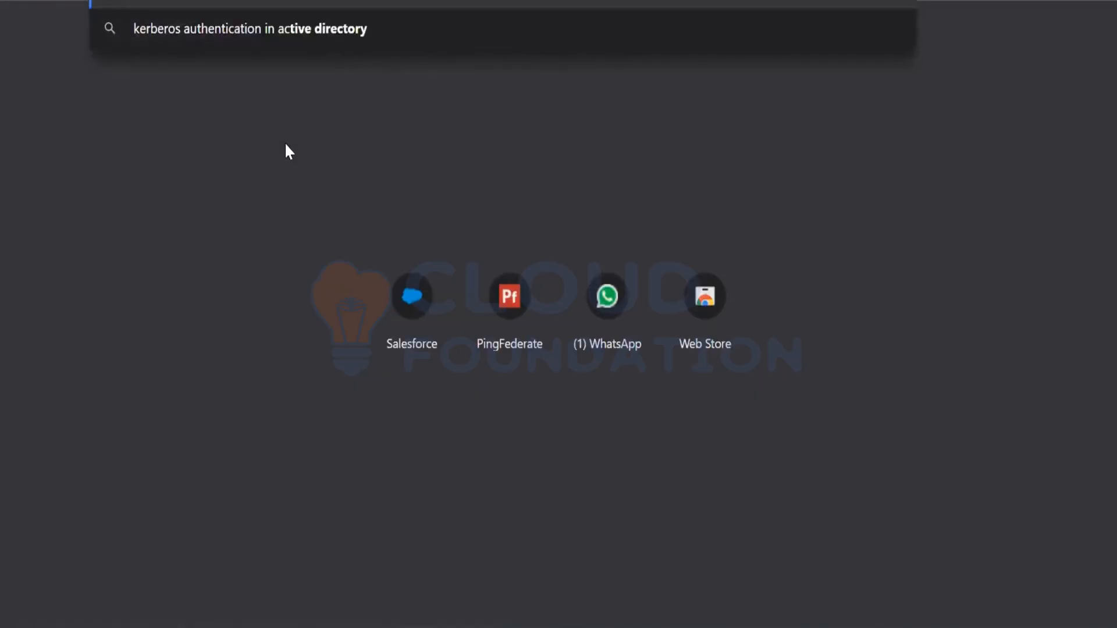
pyautogui.write('tive')
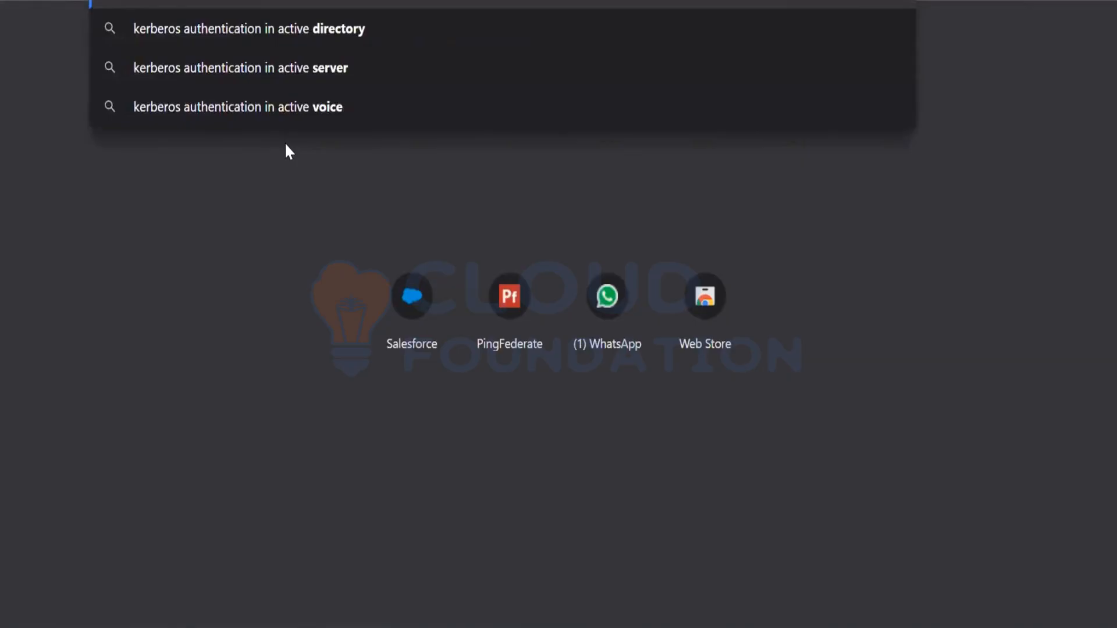
pyautogui.press('Down')
pyautogui.press('Return')
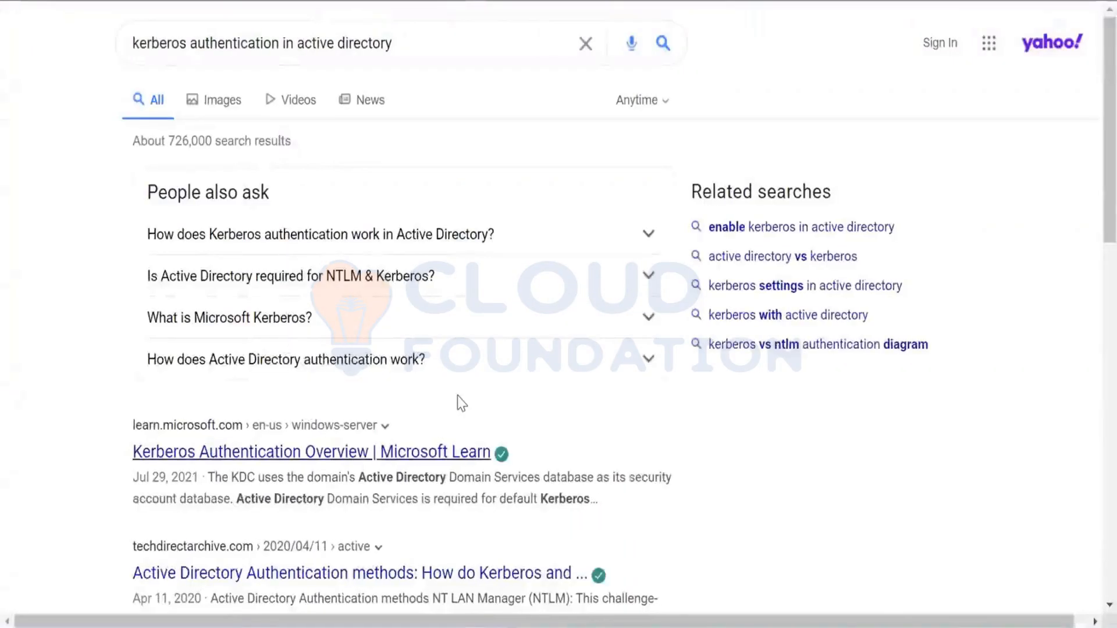
pyautogui.scroll(-1, 458, 401)
pyautogui.scroll(-3, 458, 401)
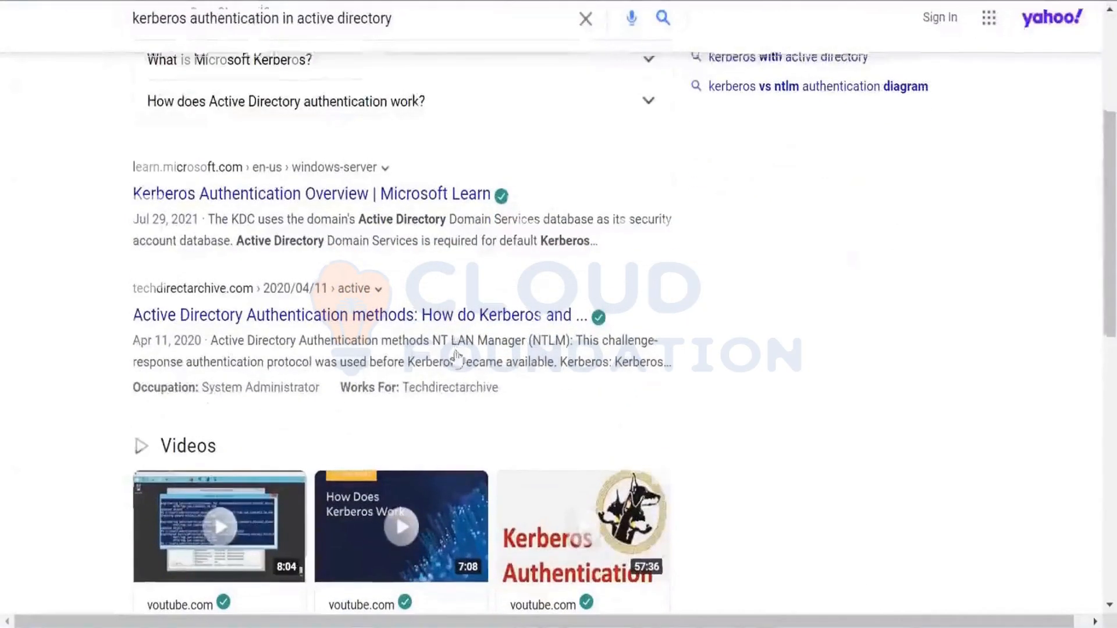
pyautogui.scroll(2, 455, 343)
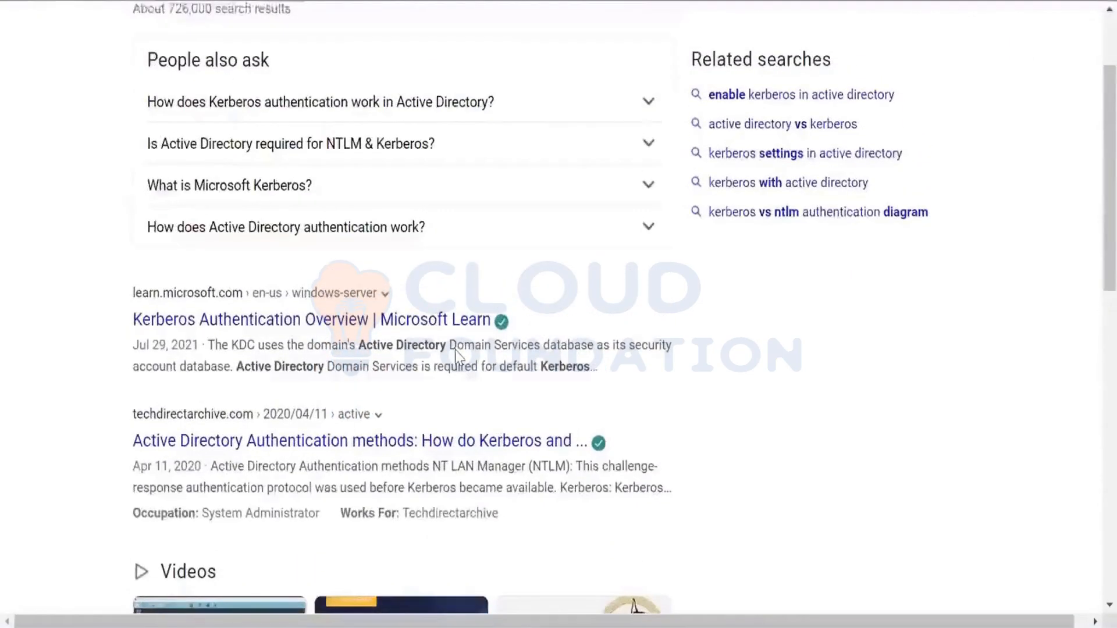
pyautogui.scroll(2, 457, 353)
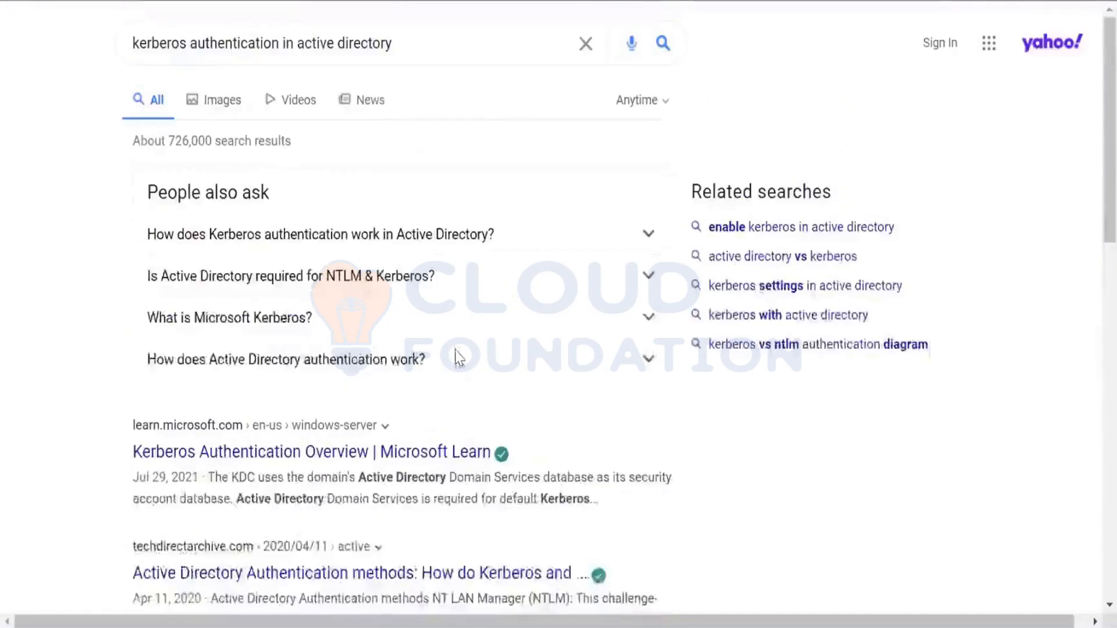
# Browse the image results for Kerberos settings in Active Directory, enlarging and closing the Key Distribution Center diagram.
pyautogui.click(230, 100)
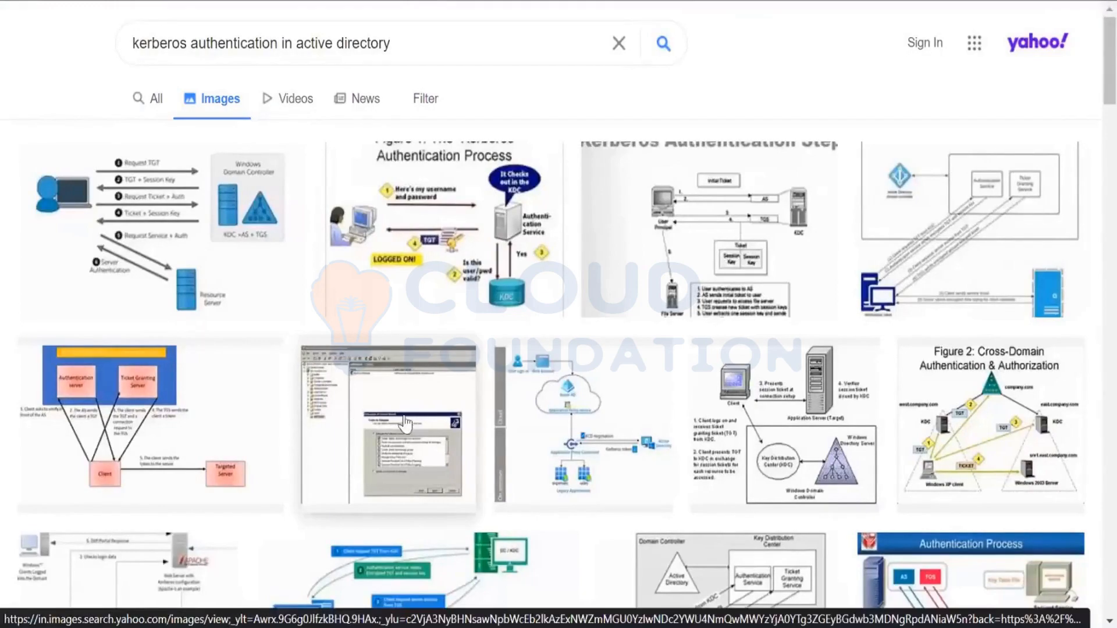
pyautogui.scroll(-8, 398, 402)
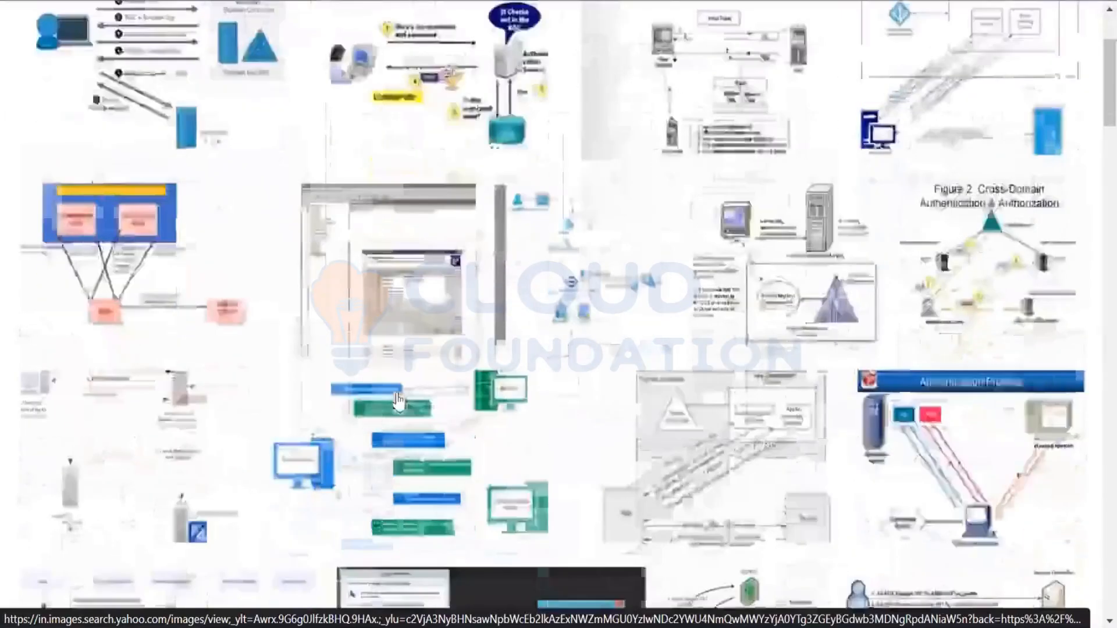
pyautogui.scroll(-3, 398, 402)
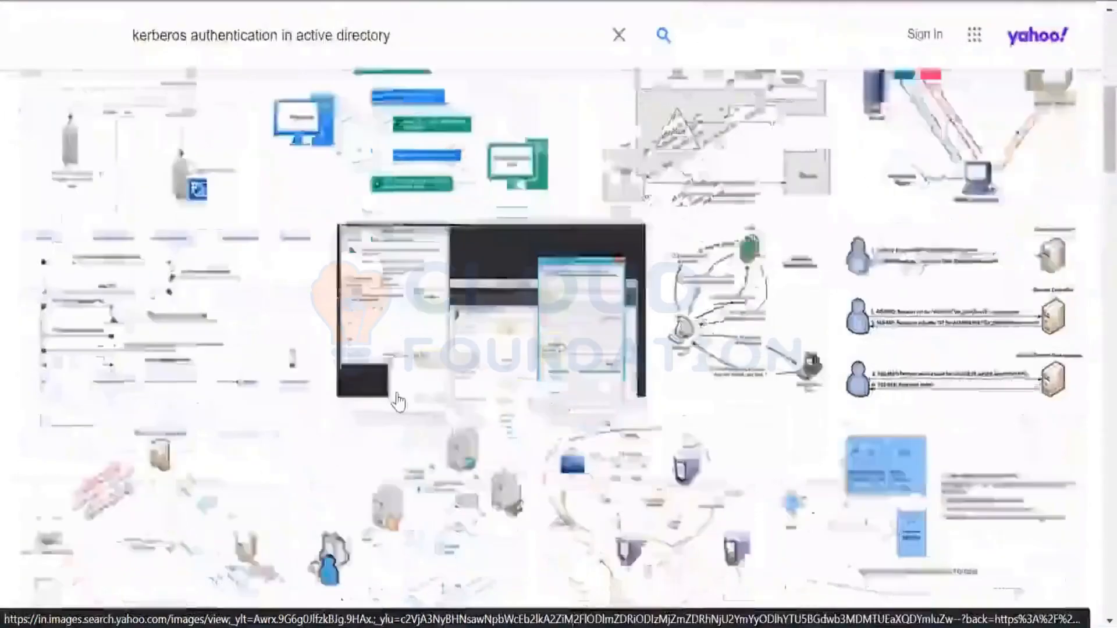
pyautogui.scroll(-7, 398, 402)
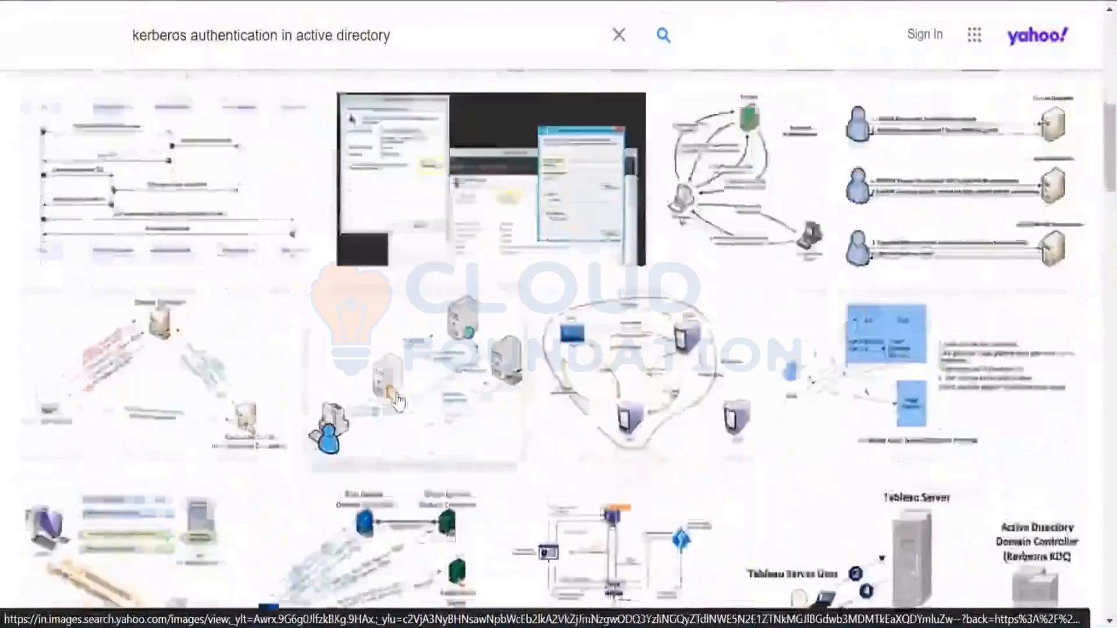
pyautogui.scroll(-7, 399, 402)
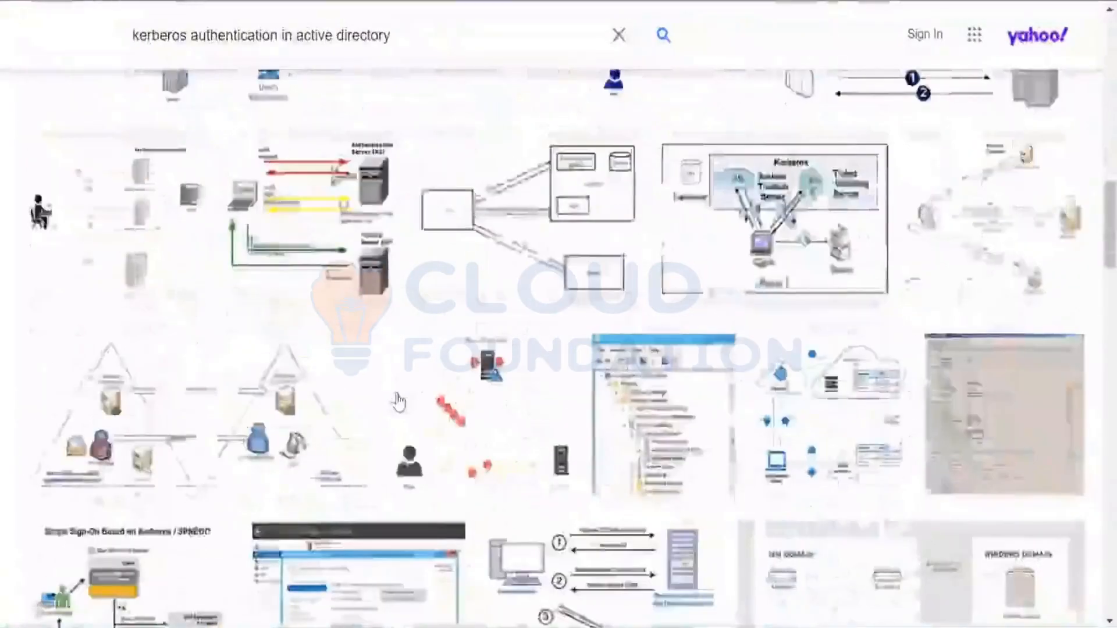
pyautogui.scroll(-3, 399, 402)
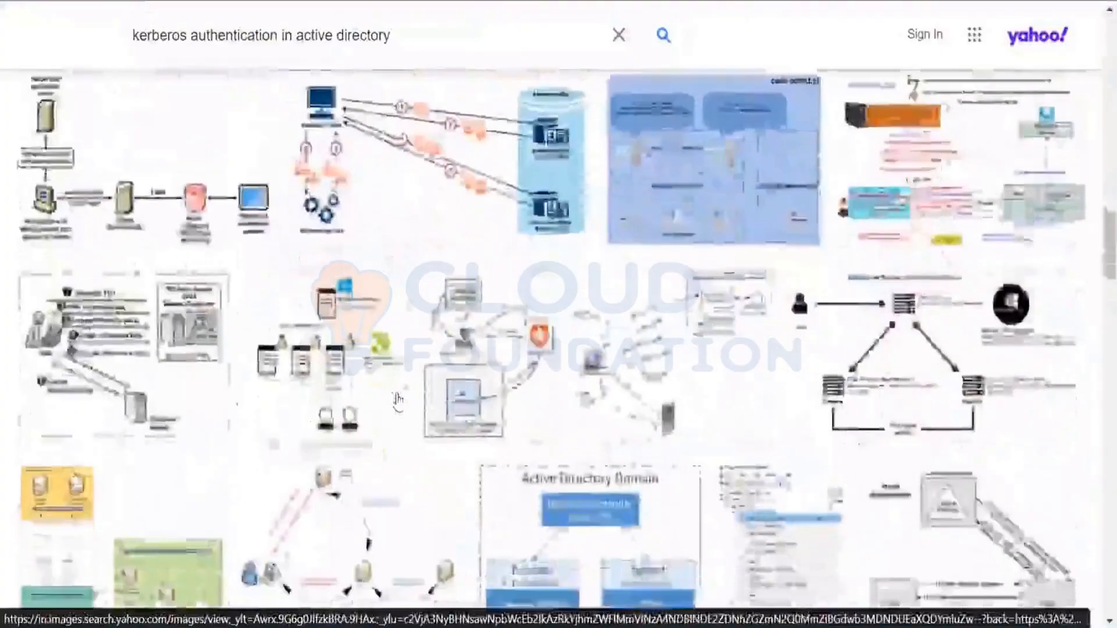
pyautogui.scroll(-4, 398, 401)
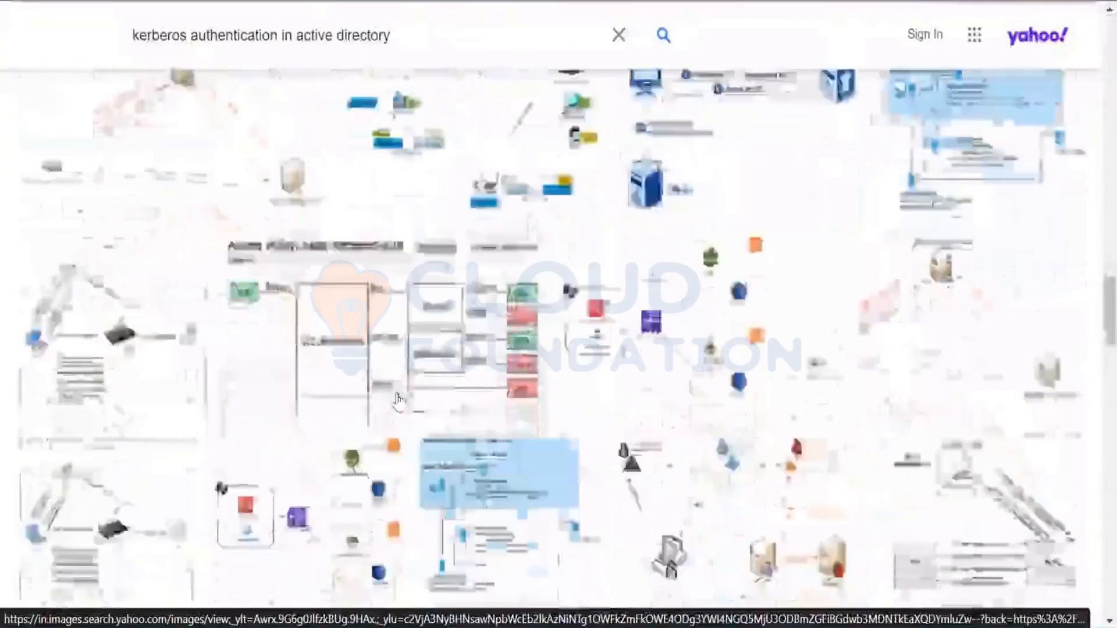
pyautogui.scroll(-7, 398, 401)
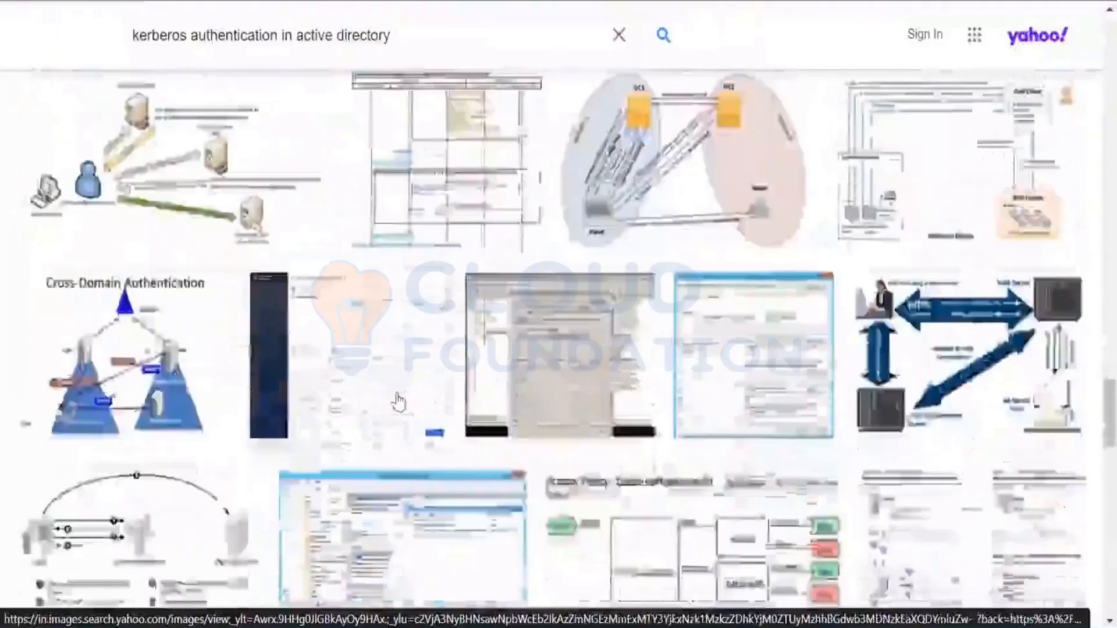
pyautogui.scroll(-6, 399, 401)
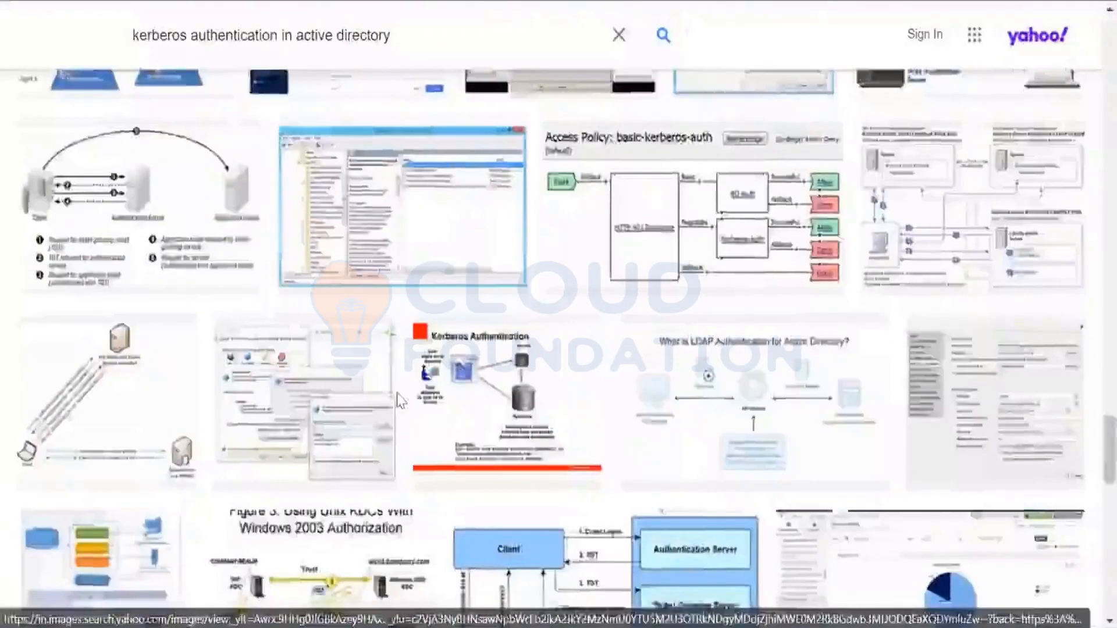
pyautogui.scroll(-3, 399, 401)
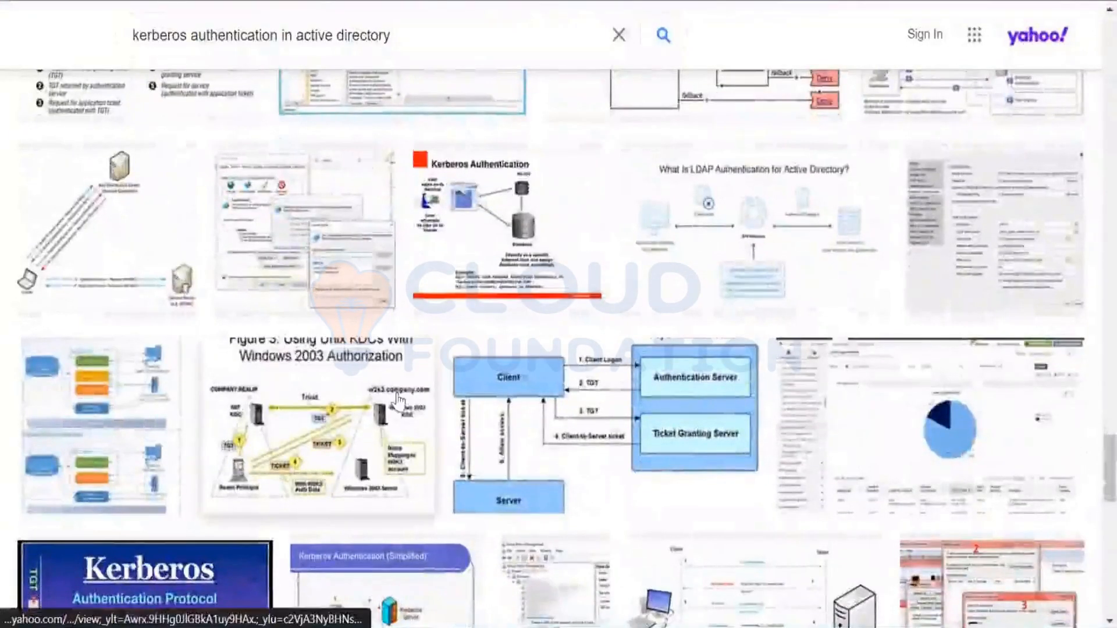
pyautogui.scroll(-4, 398, 400)
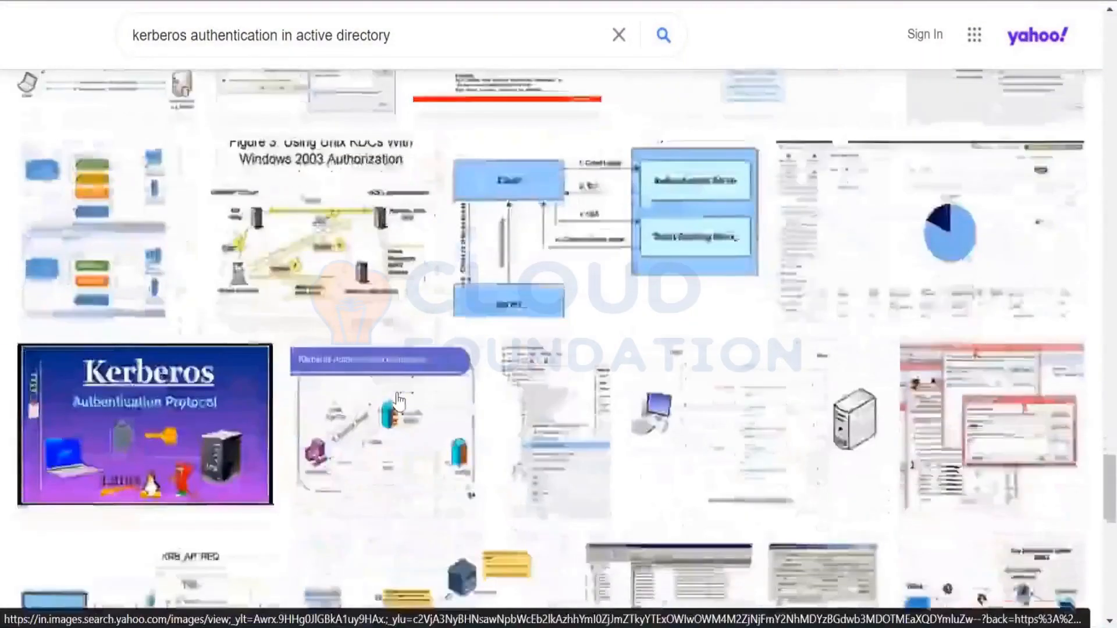
pyautogui.scroll(-1, 399, 401)
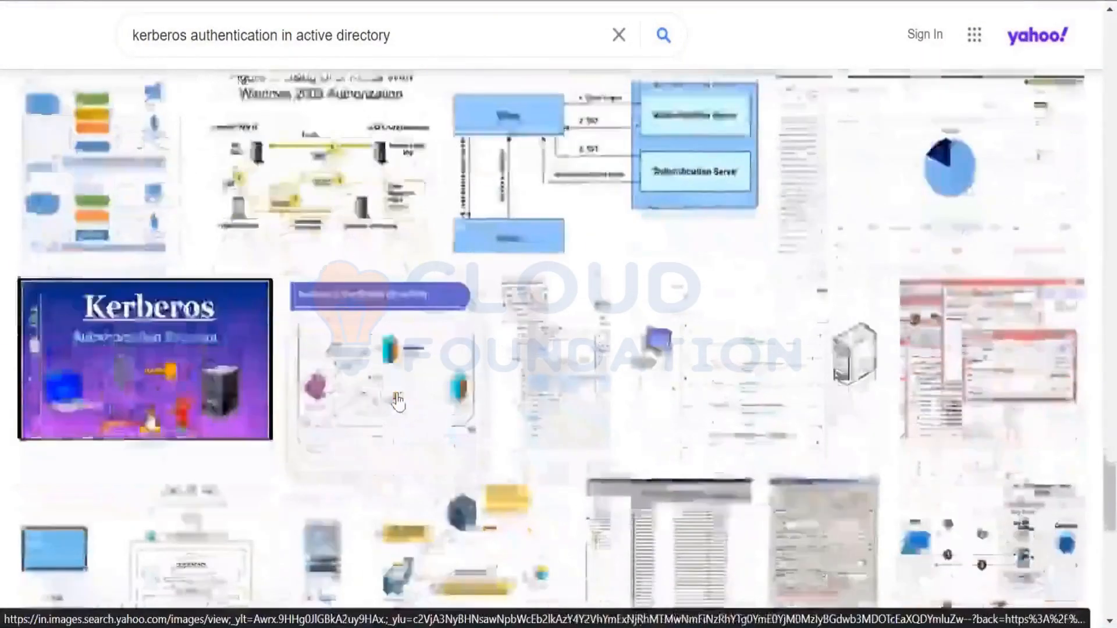
pyautogui.scroll(-1, 399, 401)
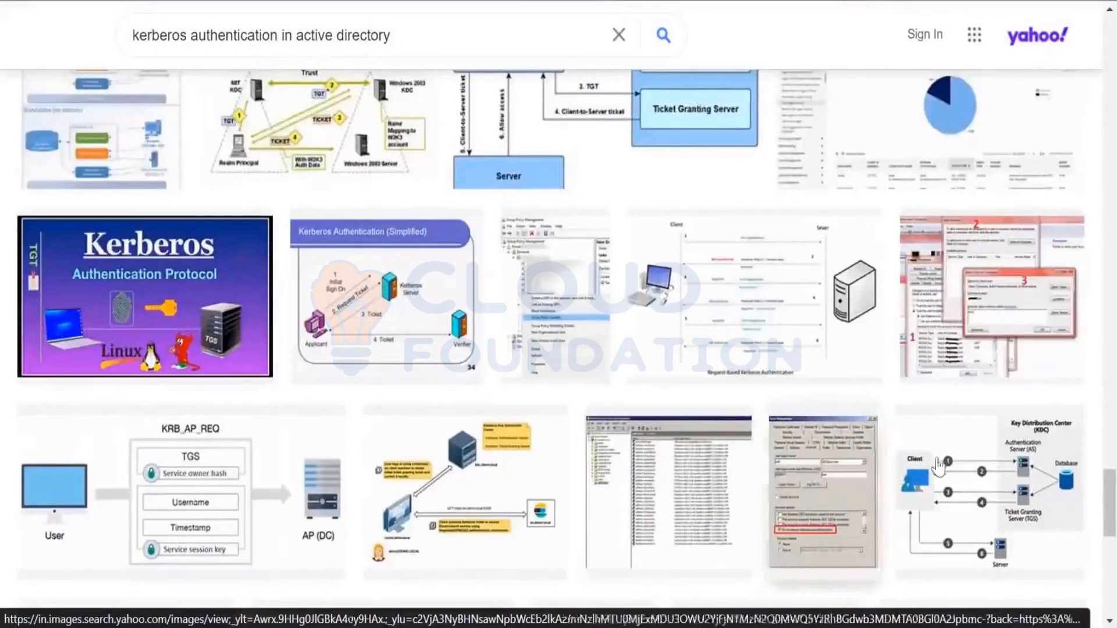
pyautogui.click(1047, 453)
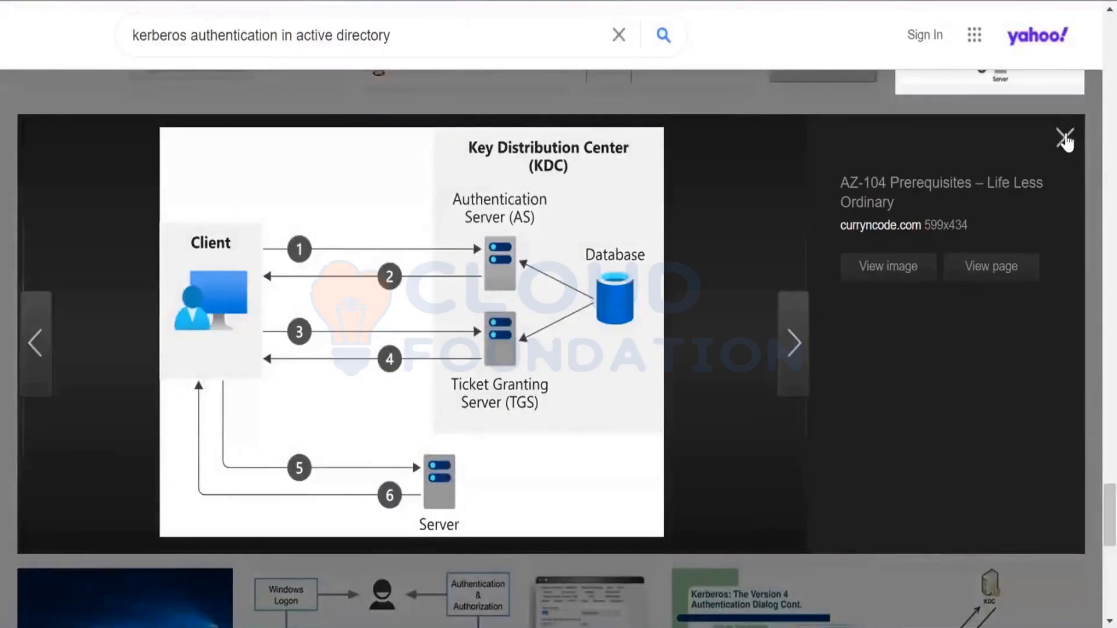
pyautogui.click(1065, 140)
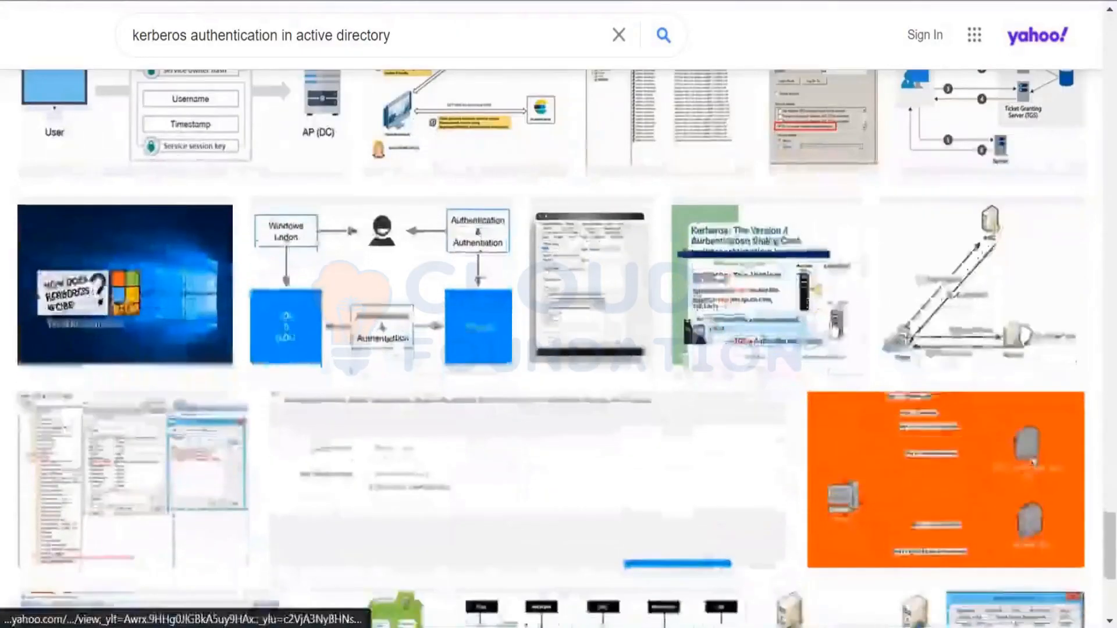
# Enlarge the numbered Kerberos delegation screenshot, close it, and enlarge the account properties screenshot with the Kerberos option outlined in red.
pyautogui.scroll(1, 833, 330)
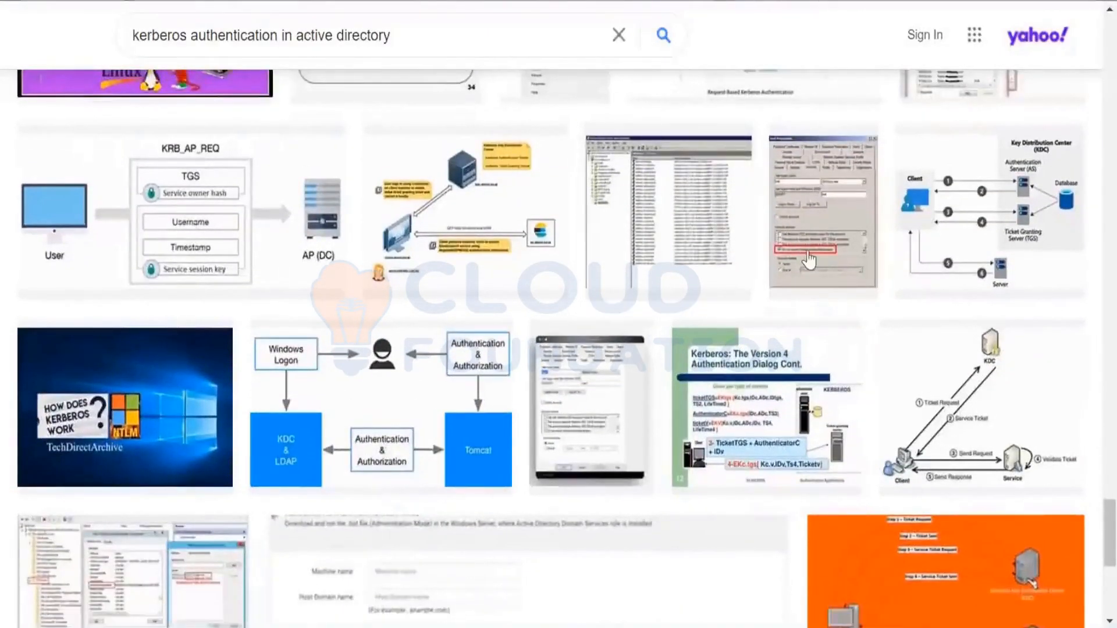
pyautogui.scroll(2, 809, 259)
pyautogui.scroll(1, 810, 259)
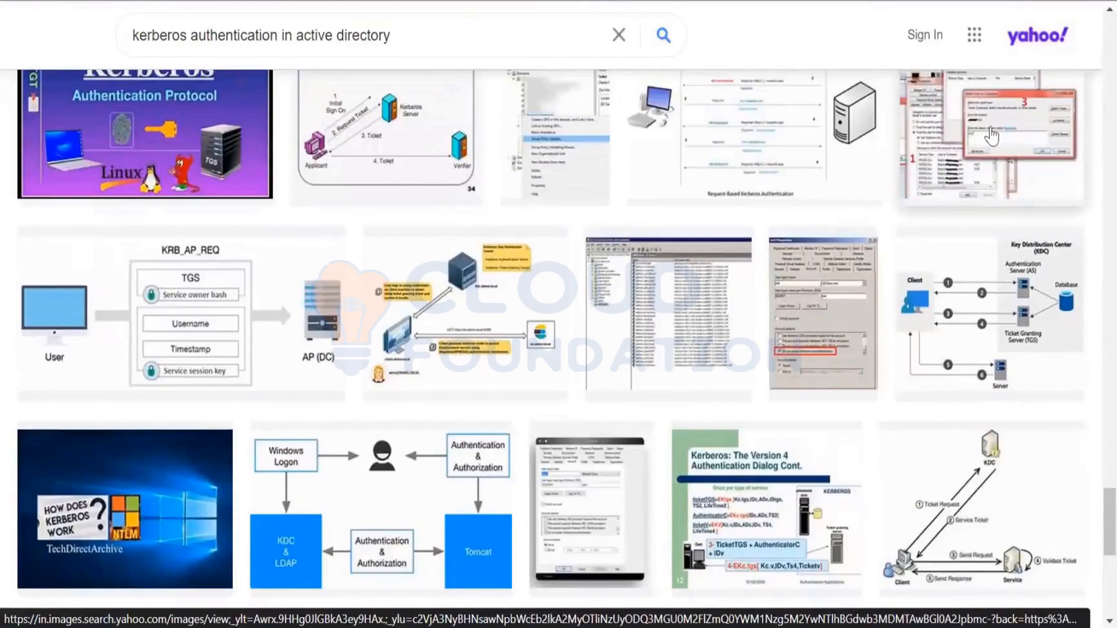
pyautogui.click(992, 137)
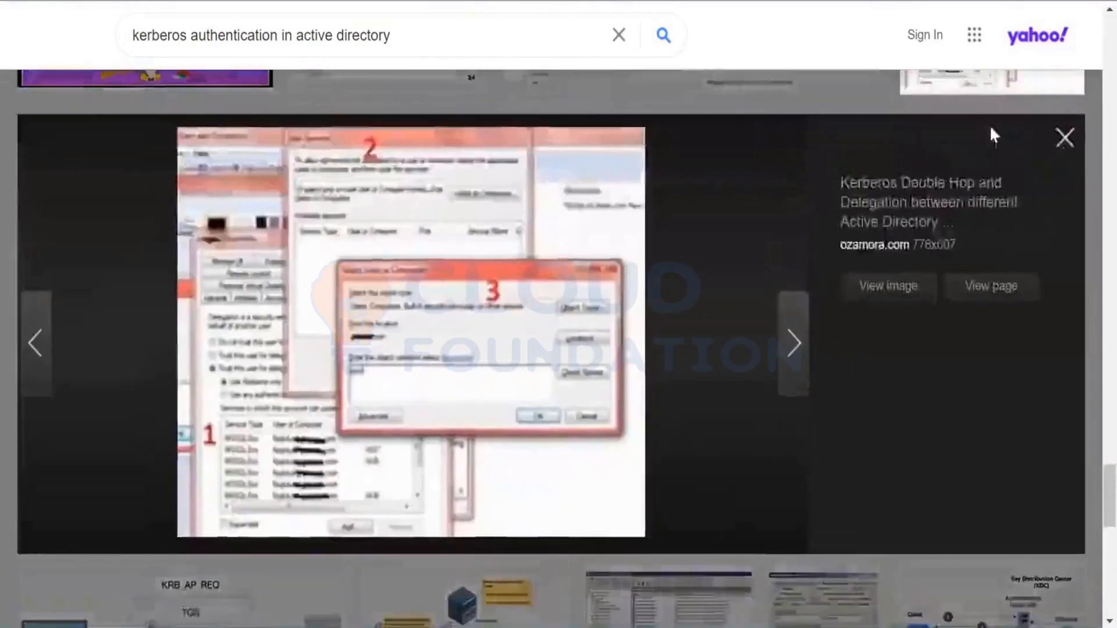
pyautogui.click(1065, 138)
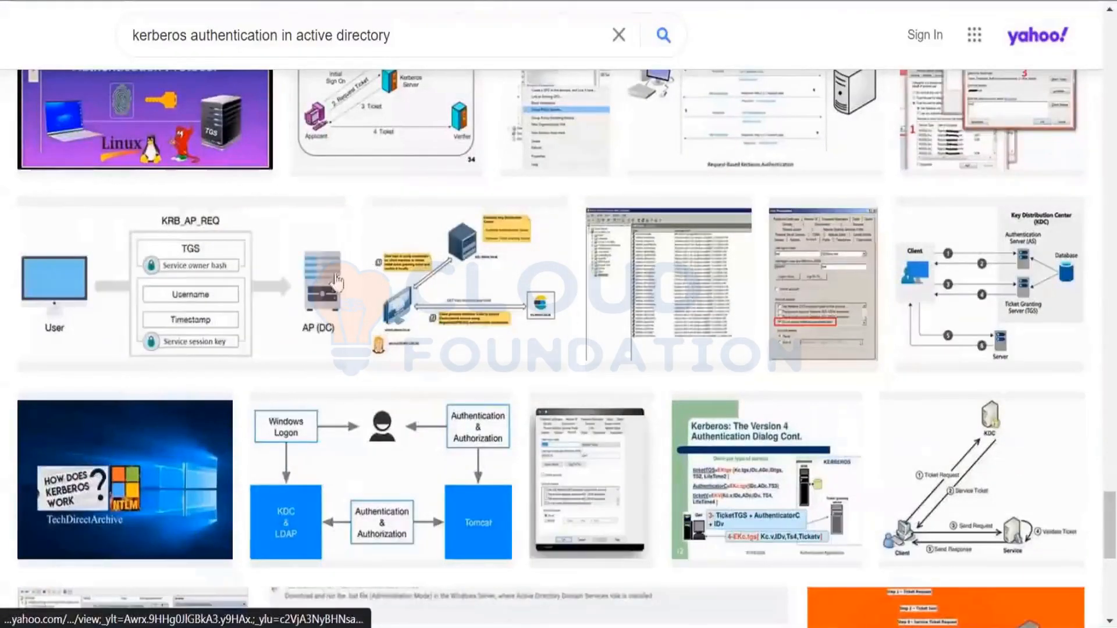
pyautogui.click(781, 288)
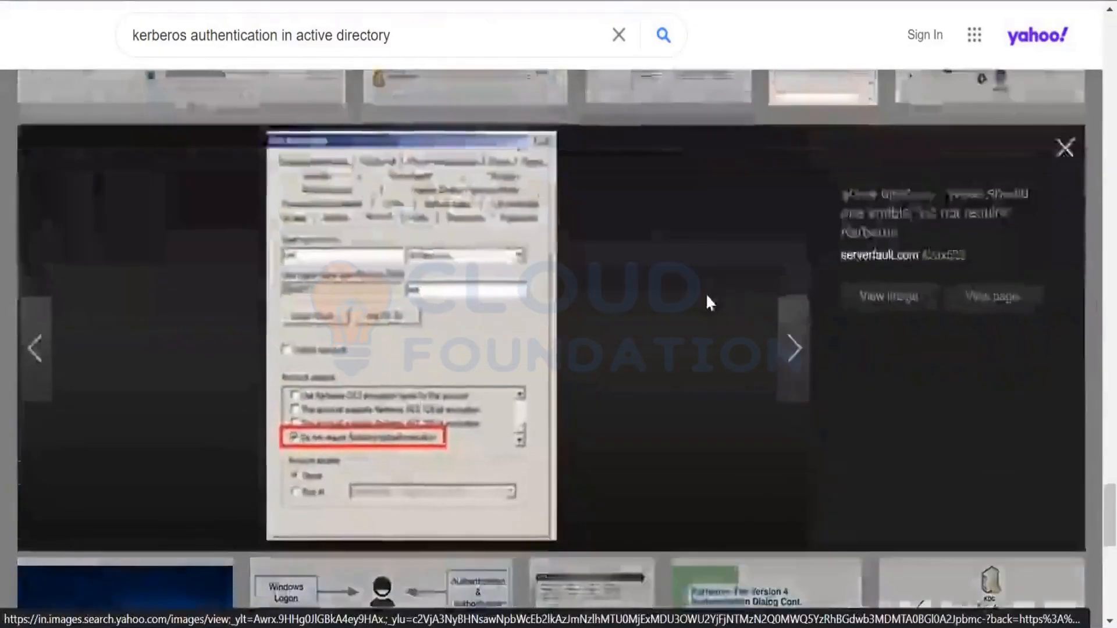
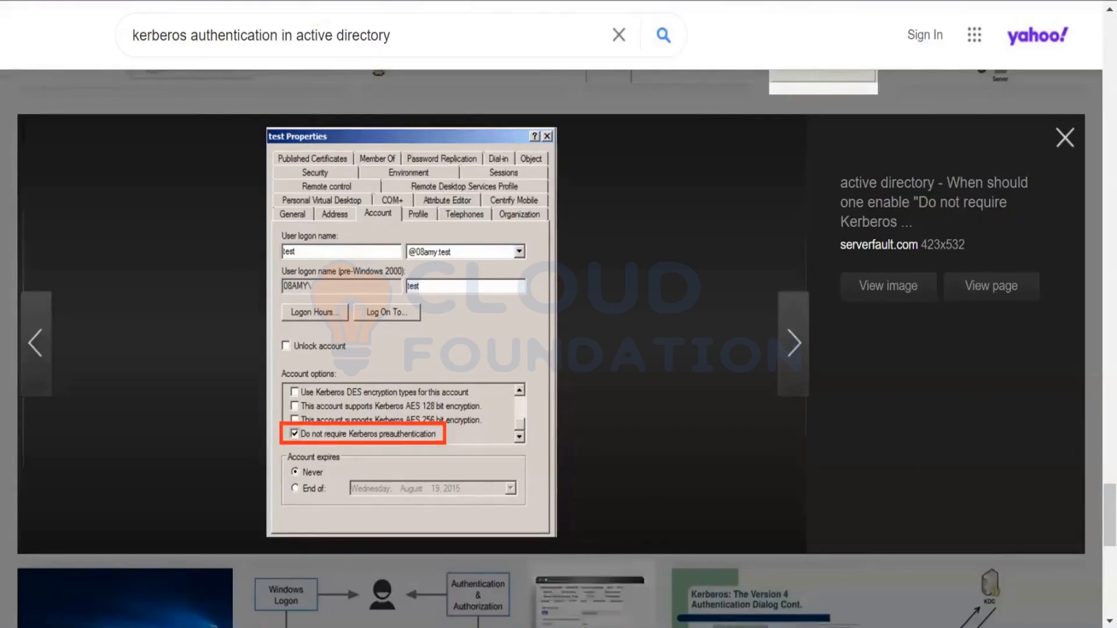
# Return to the notes in Notepad++ and complete item 2 under "Changes done in AD:" as "KDC - Kerberos Domain controller.".
pyautogui.click(261, 627)
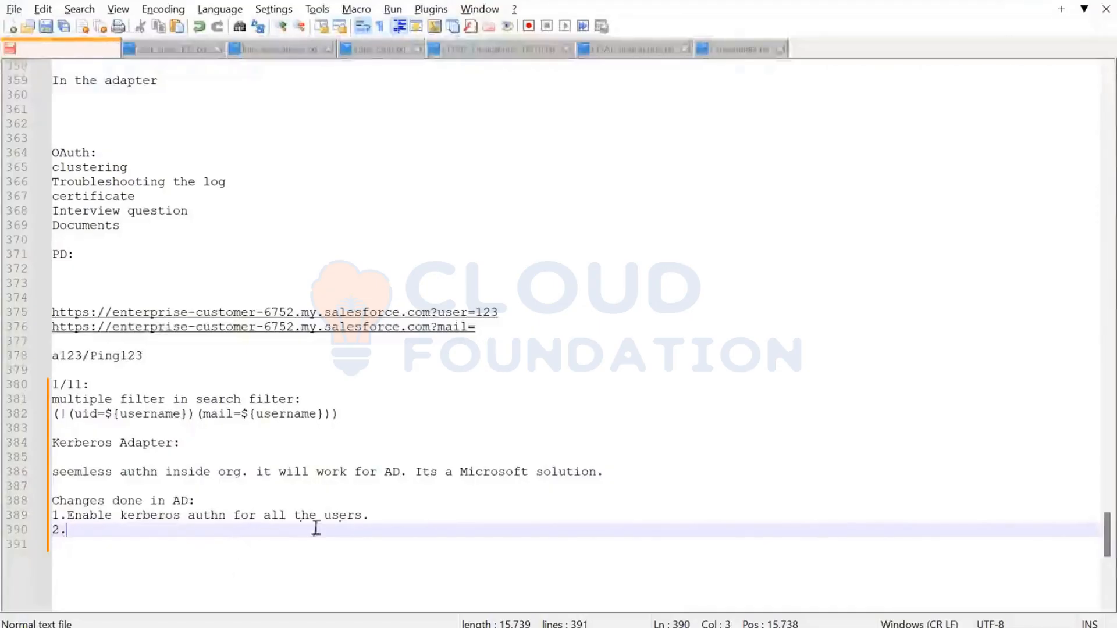
pyautogui.write('KD')
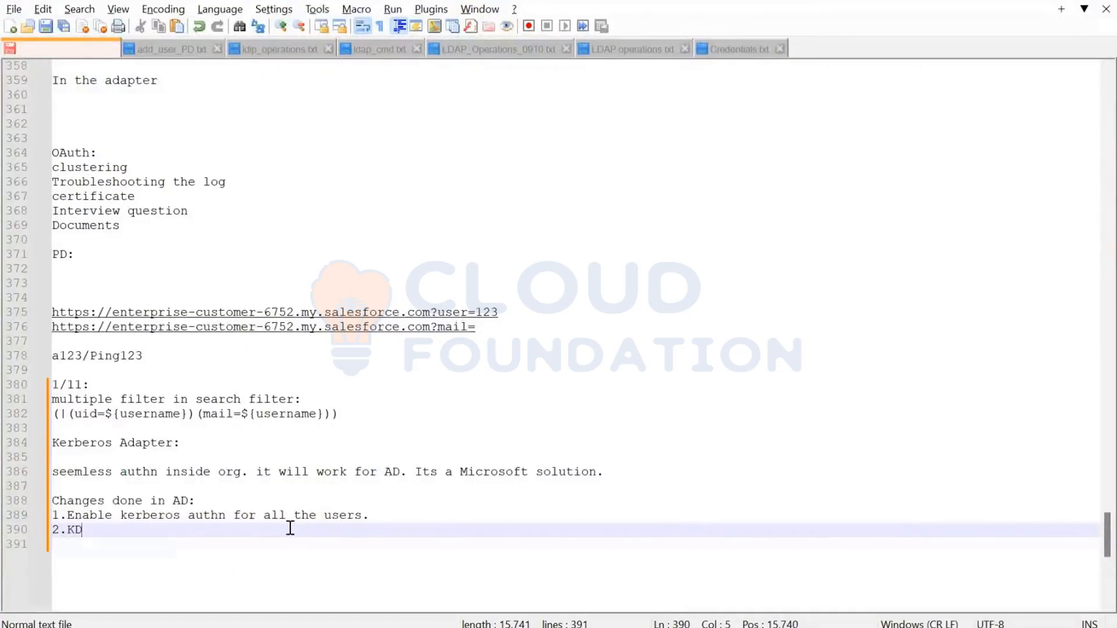
pyautogui.write('C - D')
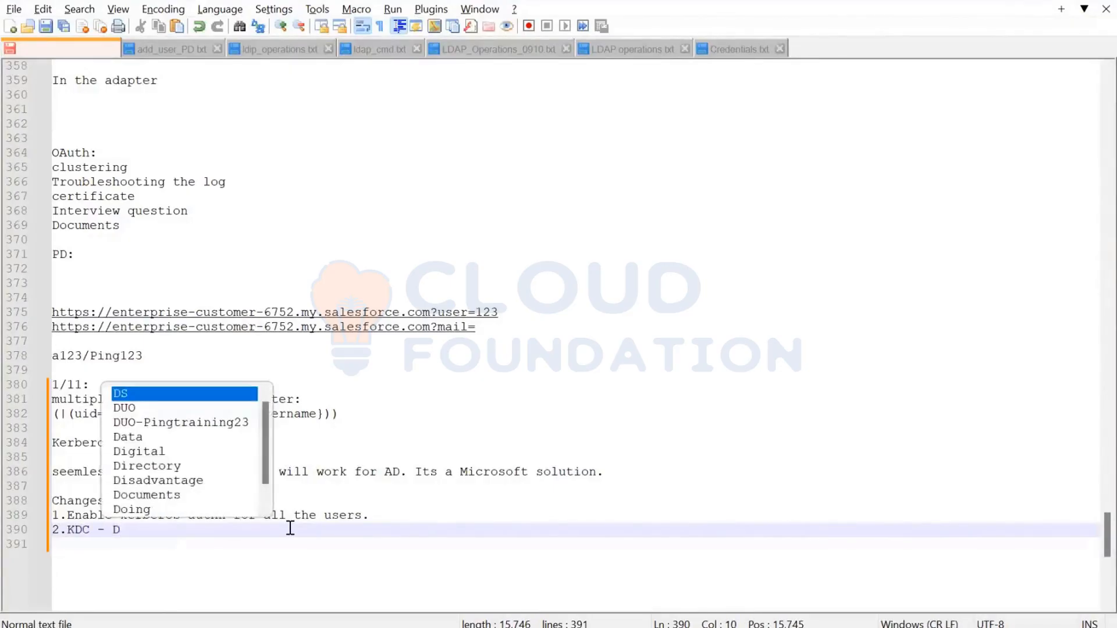
pyautogui.press('BackSpace')
pyautogui.write('Kerb')
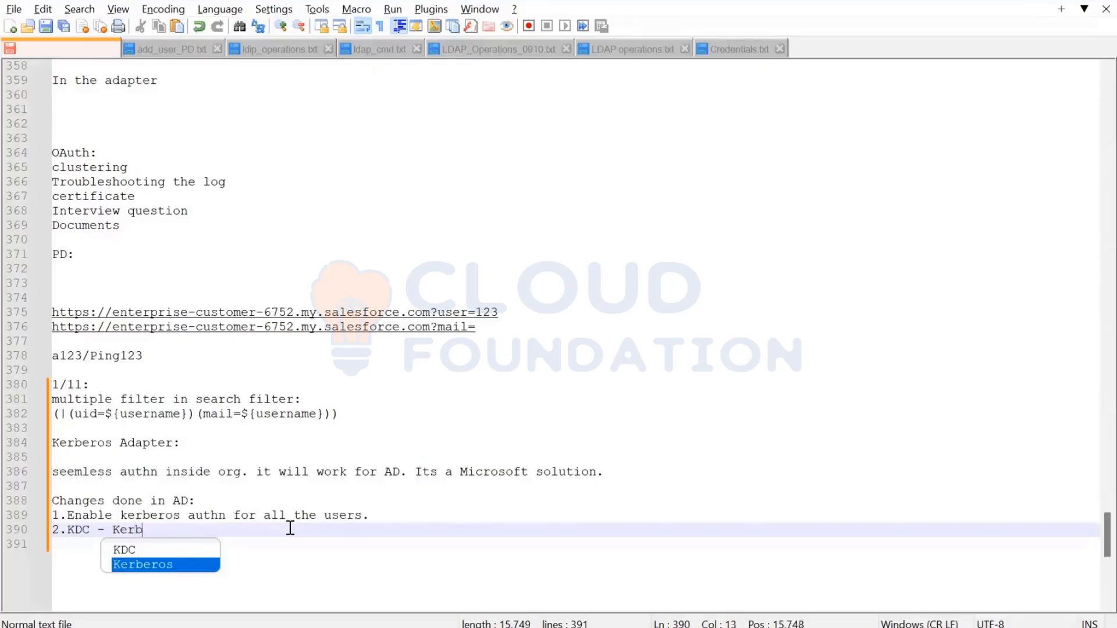
pyautogui.write('eros Domain c')
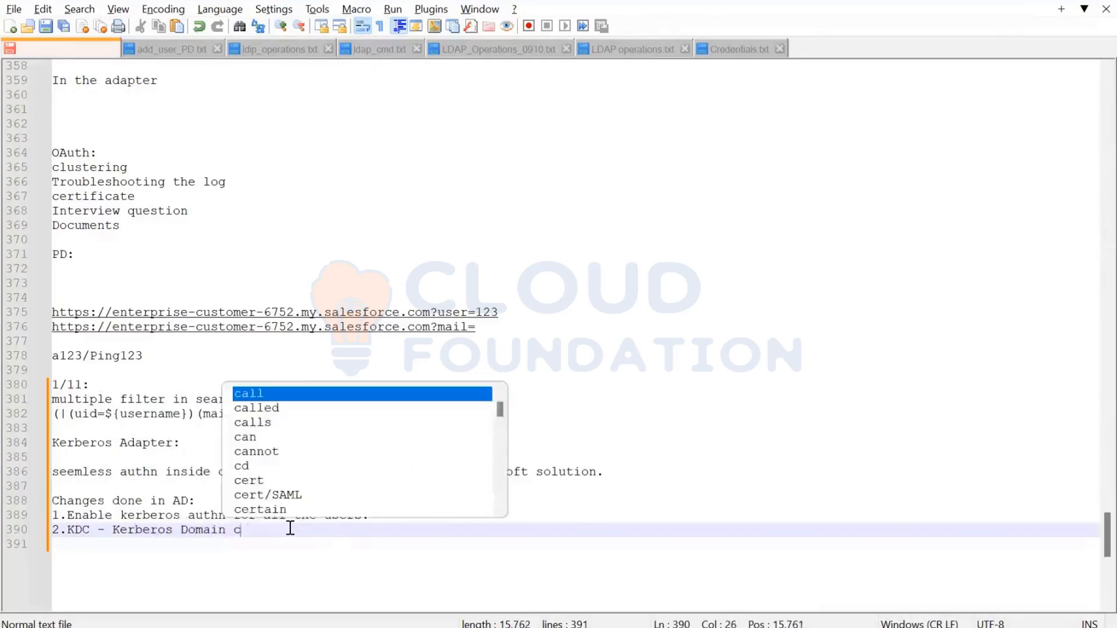
pyautogui.write('ontroller')
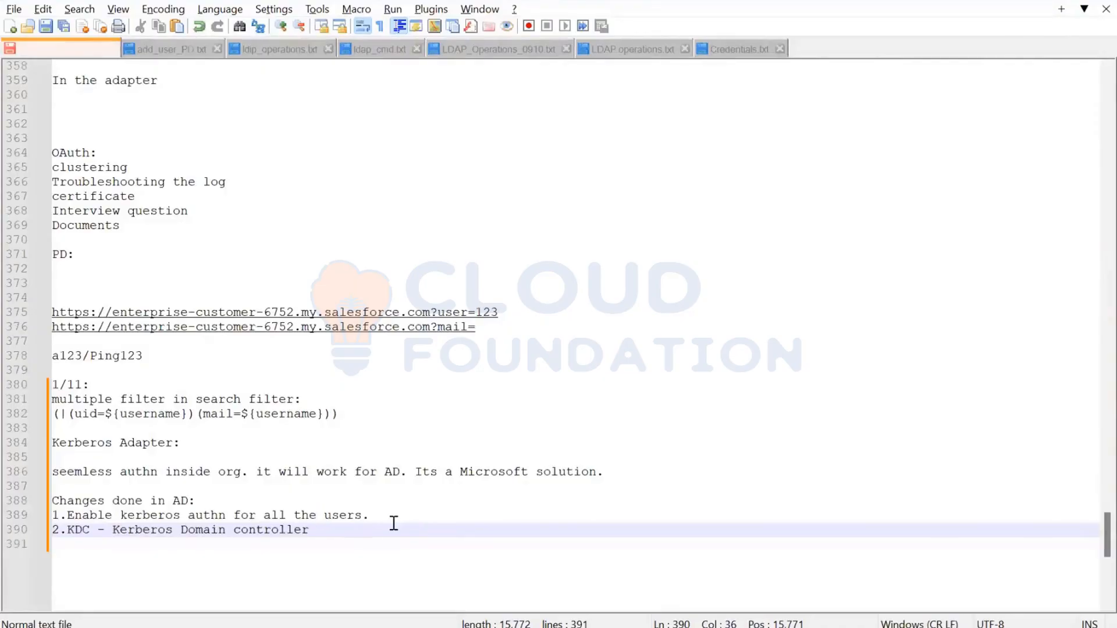
pyautogui.press('BackSpace')
pyautogui.write('.')
# Add the line "service account /password" below item 2 in the notes.
pyautogui.press('Return')
pyautogui.write('s')
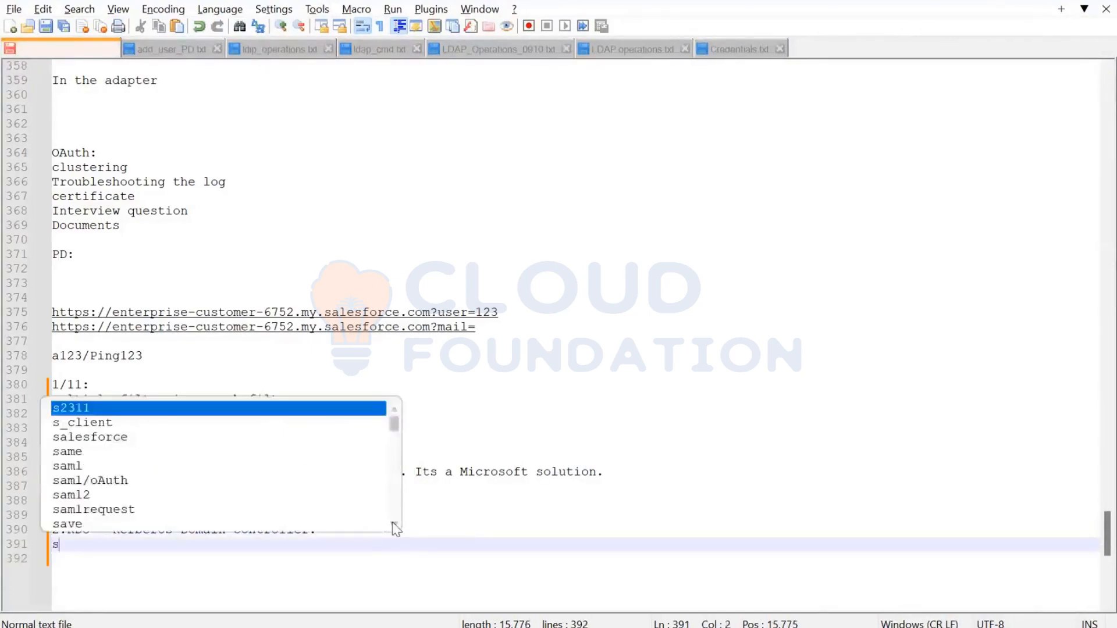
pyautogui.write('ervice')
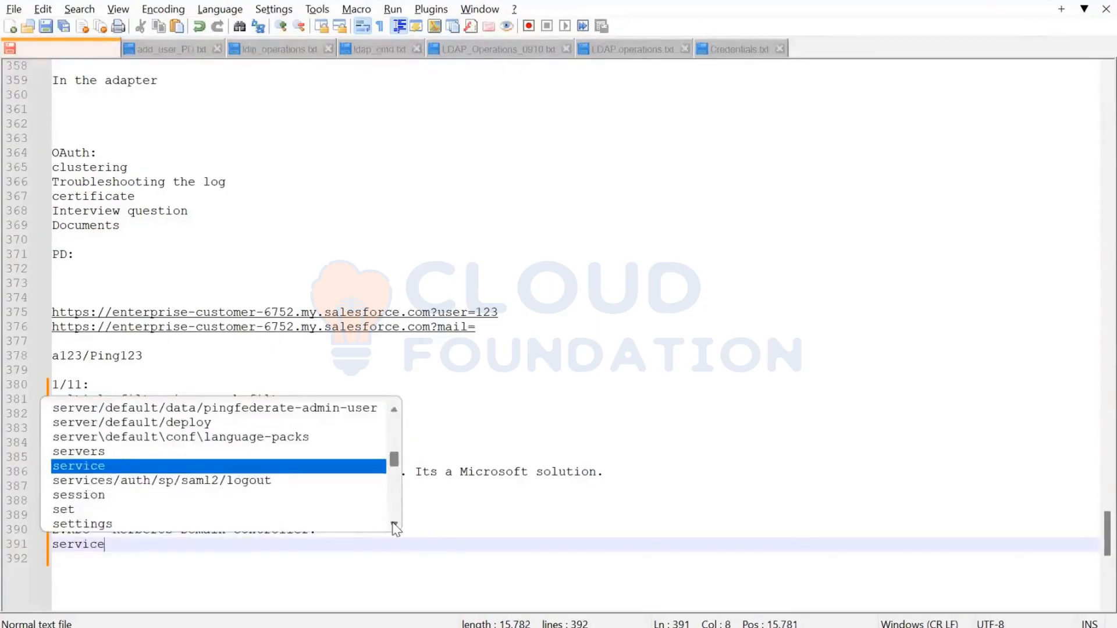
pyautogui.write(' accoun')
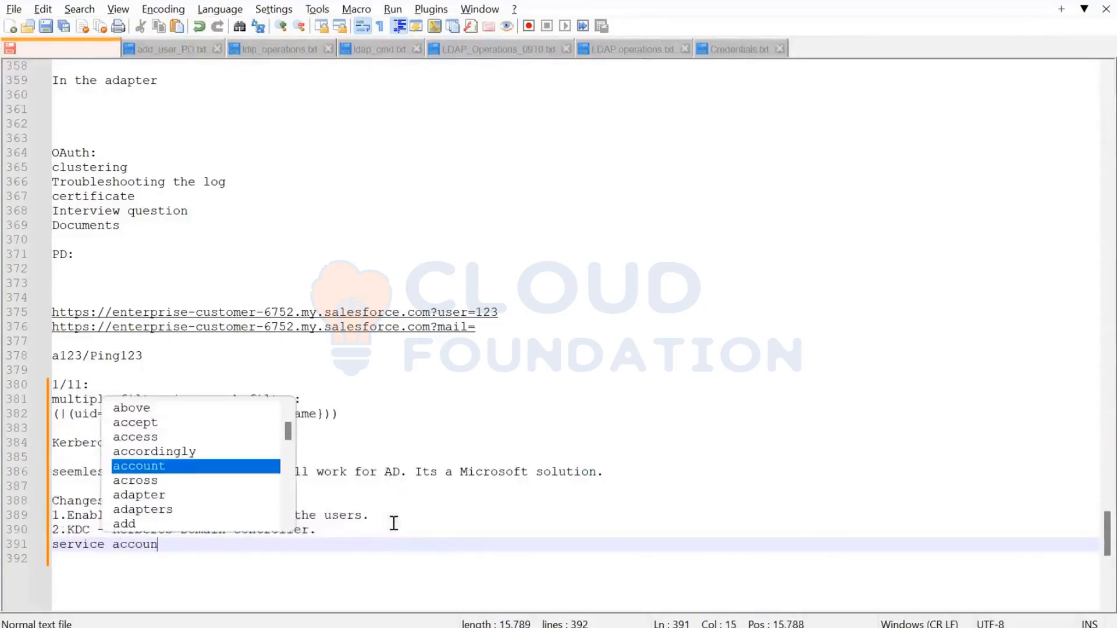
pyautogui.write('t /password')
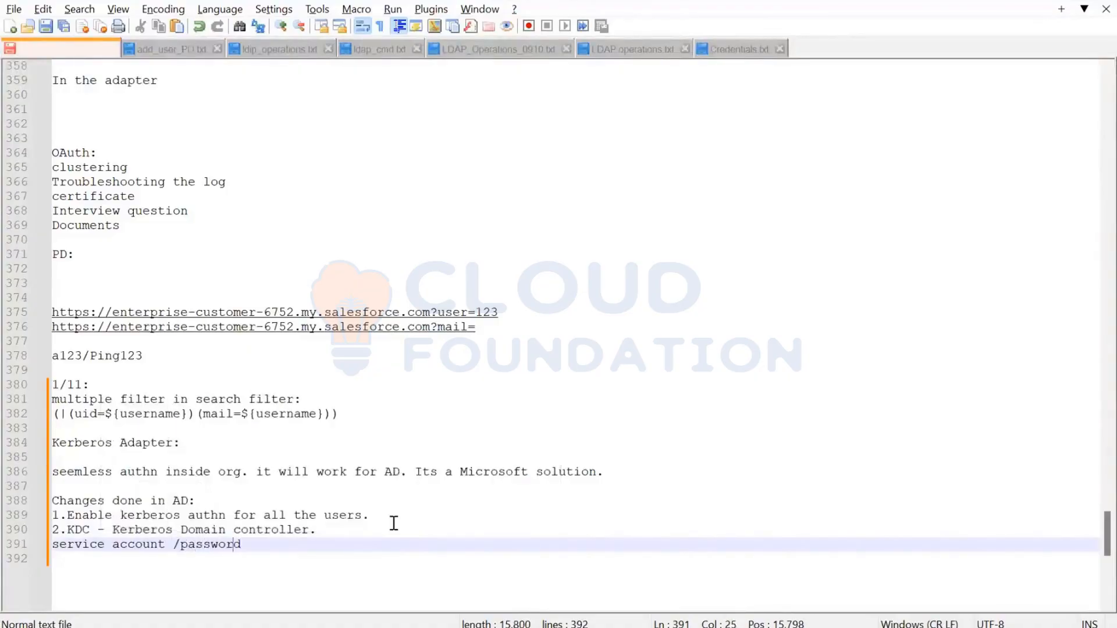
# Insert "Hostname," before "service account" on the last line and save the notes.
pyautogui.press('Left')
pyautogui.press('Left')
pyautogui.press('Left')
pyautogui.press('Left')
pyautogui.press('Left')
pyautogui.press('Left')
pyautogui.press('Left')
pyautogui.press('Left')
pyautogui.press('Left')
pyautogui.press('Left')
pyautogui.press('Left')
pyautogui.press('Left')
pyautogui.press('Left')
pyautogui.press('Left')
pyautogui.press('Left')
pyautogui.press('Left')
pyautogui.press('Left')
pyautogui.press('Left')
pyautogui.press('Left')
pyautogui.press('Left')
pyautogui.press('Left')
pyautogui.press('Left')
pyautogui.press('Left')
pyautogui.press('Left')
pyautogui.press('Left')
pyautogui.write('Hostname')
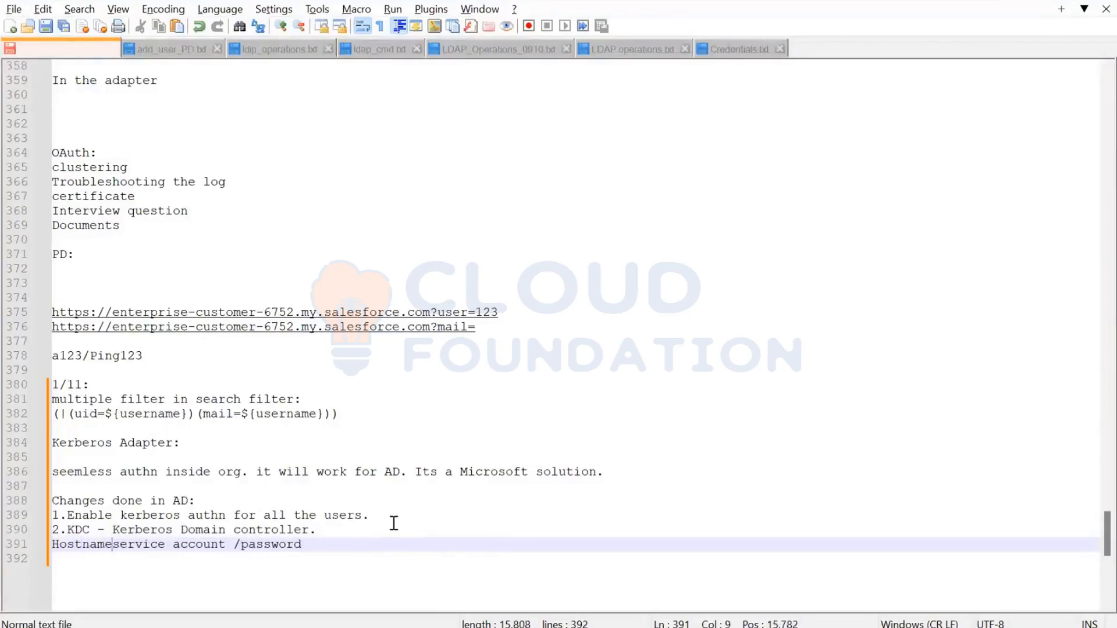
pyautogui.write(',')
pyautogui.hotkey('ctrl', 's')
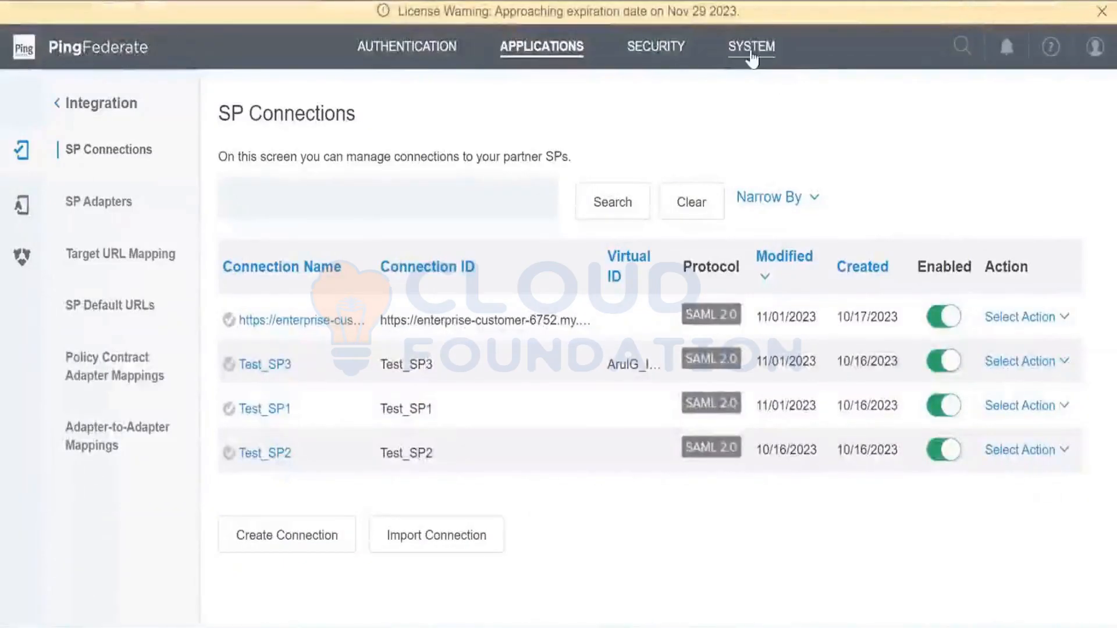
# Switch to PingFederate and open the form for adding a domain or realm under Active Directory Domains/Kerberos Realms.
pyautogui.click(752, 55)
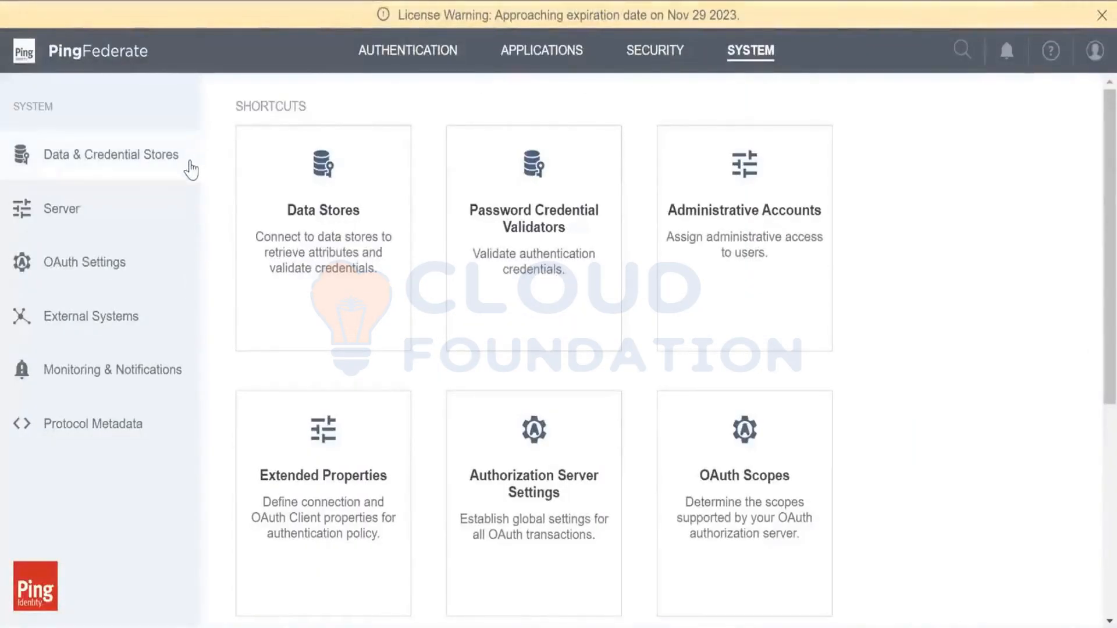
pyautogui.click(155, 174)
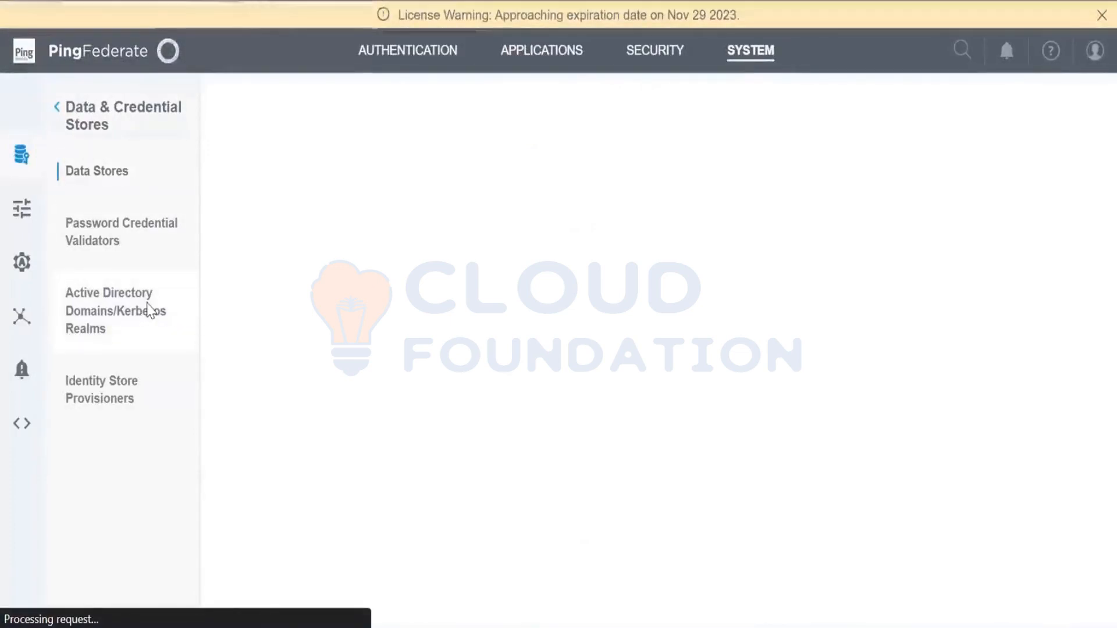
pyautogui.click(149, 312)
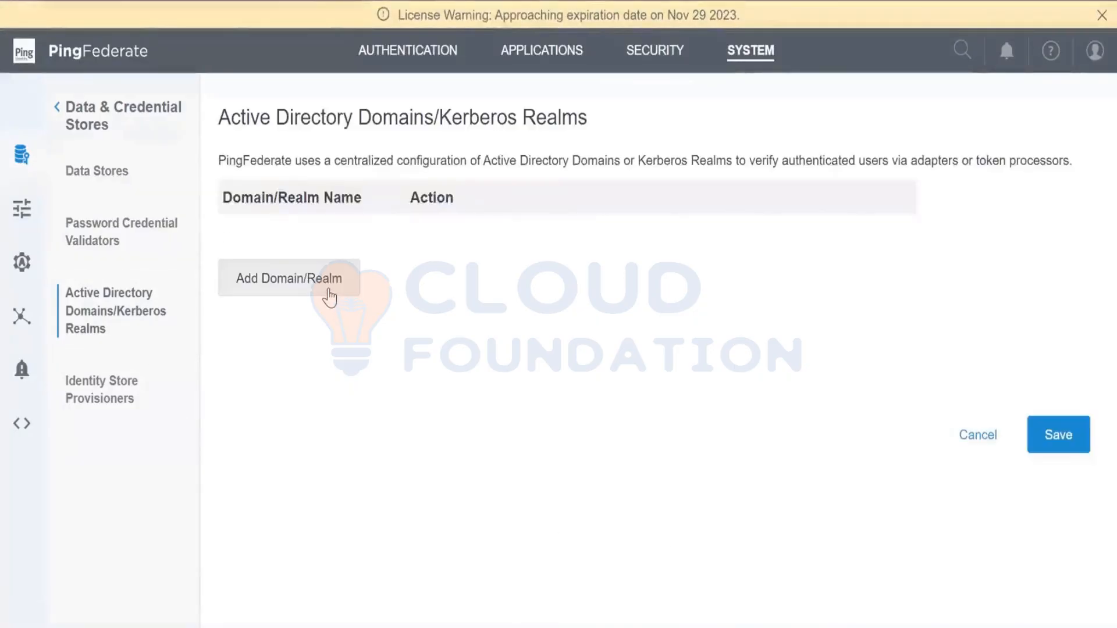
pyautogui.click(329, 296)
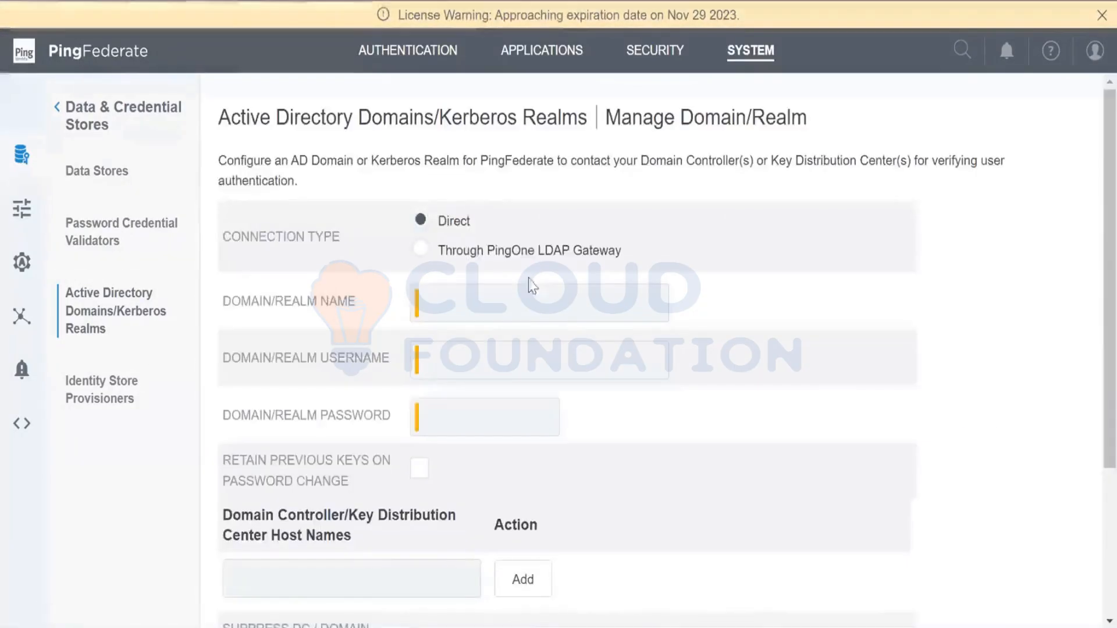
# Look over the Manage Domain/Realm form, highlighting the Domain/Realm Name label and placing the cursor in its field.
pyautogui.scroll(-3, 902, 280)
pyautogui.scroll(2, 900, 278)
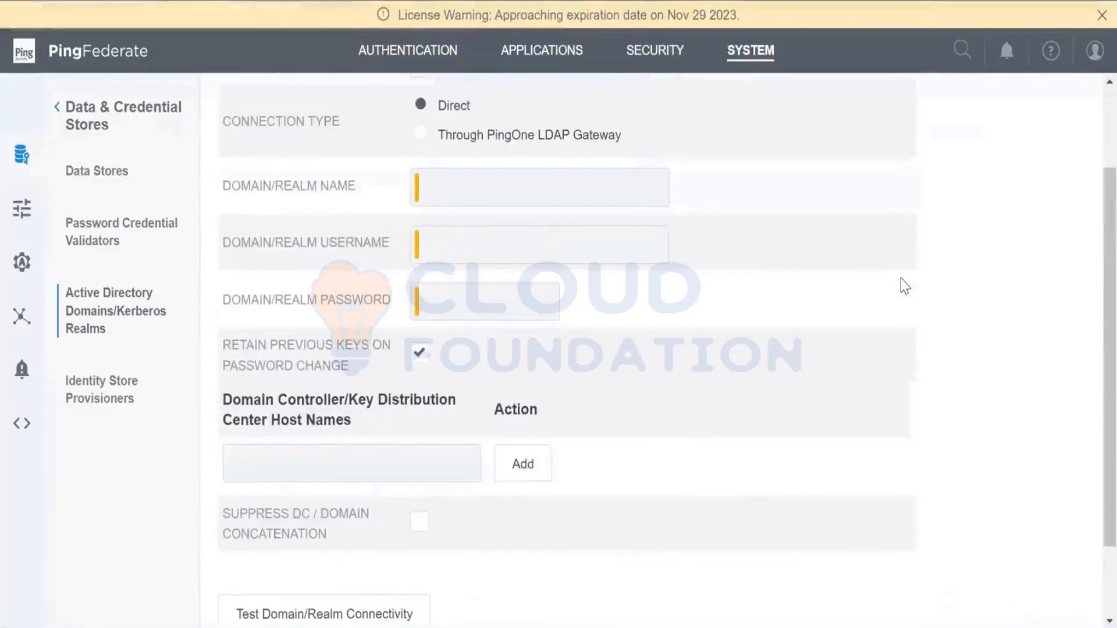
pyautogui.scroll(2, 901, 279)
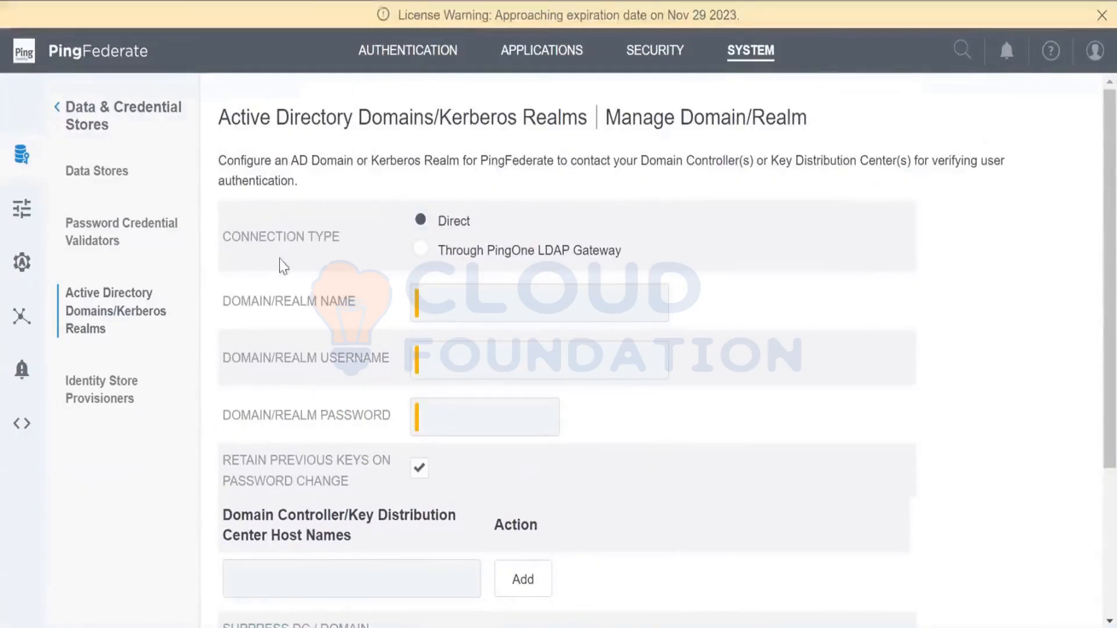
pyautogui.moveTo(218, 304); pyautogui.dragTo(357, 302)
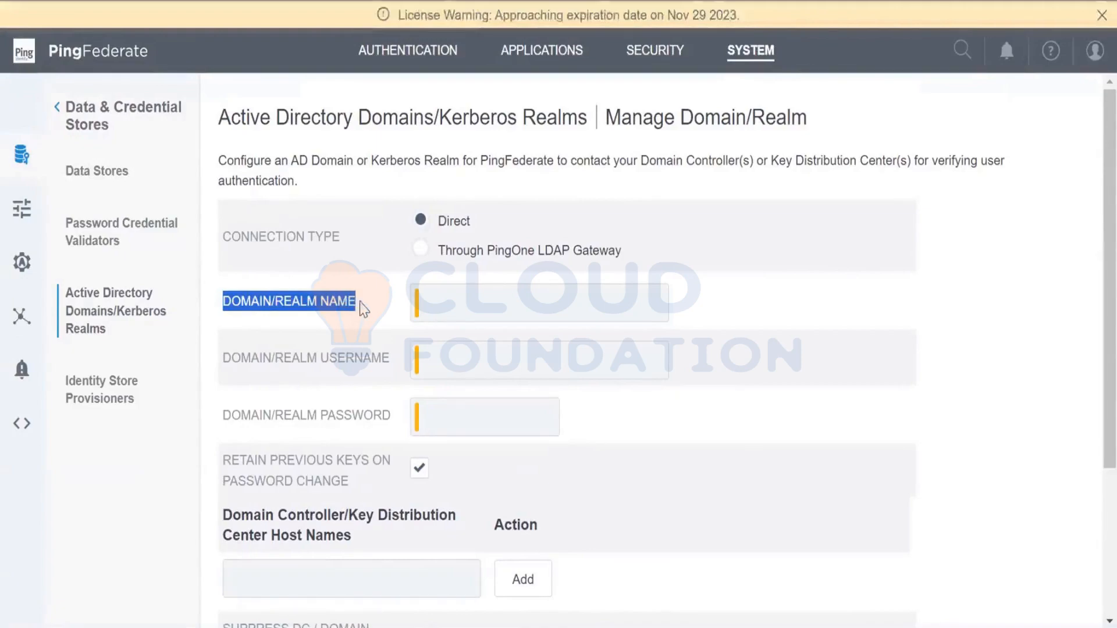
pyautogui.click(446, 299)
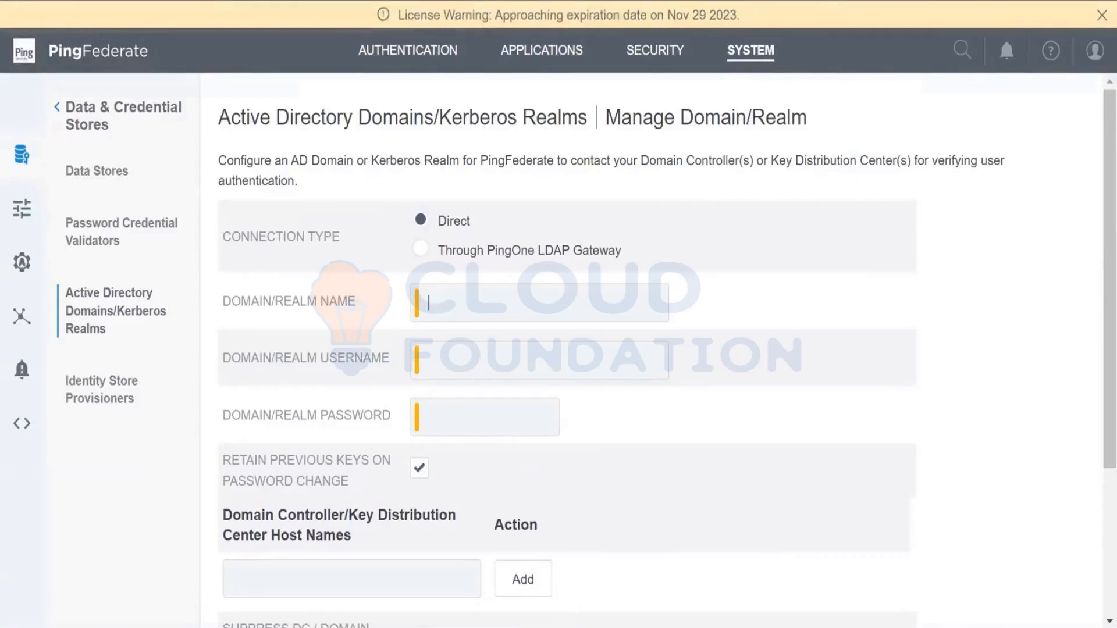
pyautogui.moveTo(571, 622)
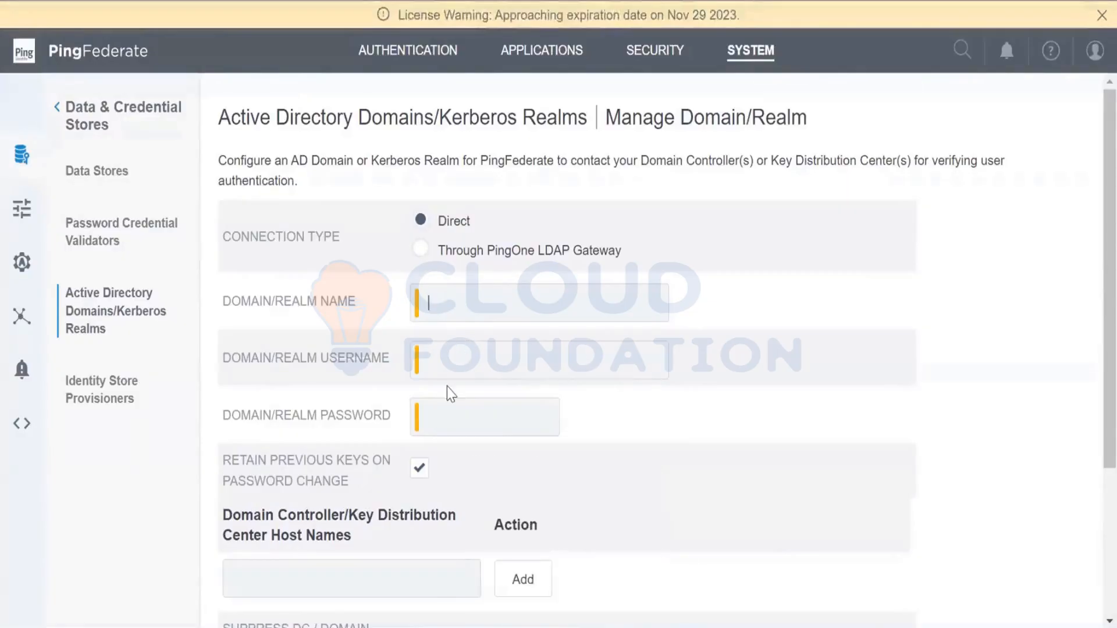
# Examine the Key Distribution Center host names, Domain/Realm Password and connectivity test settings of the domain/realm form.
pyautogui.scroll(-3, 447, 388)
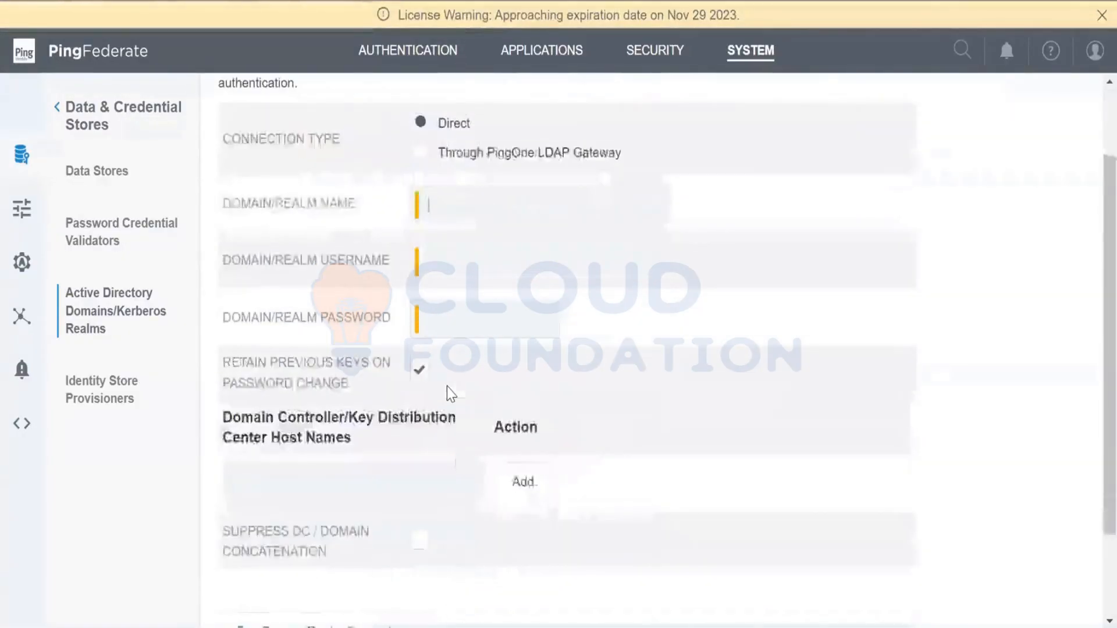
pyautogui.click(317, 381)
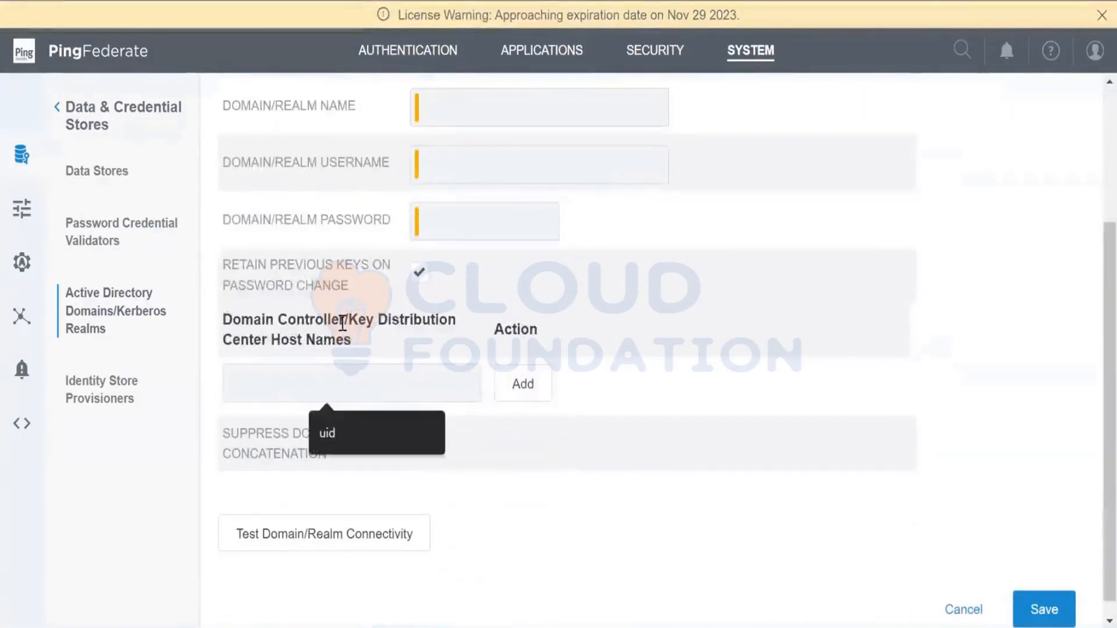
pyautogui.moveTo(348, 321); pyautogui.dragTo(361, 342)
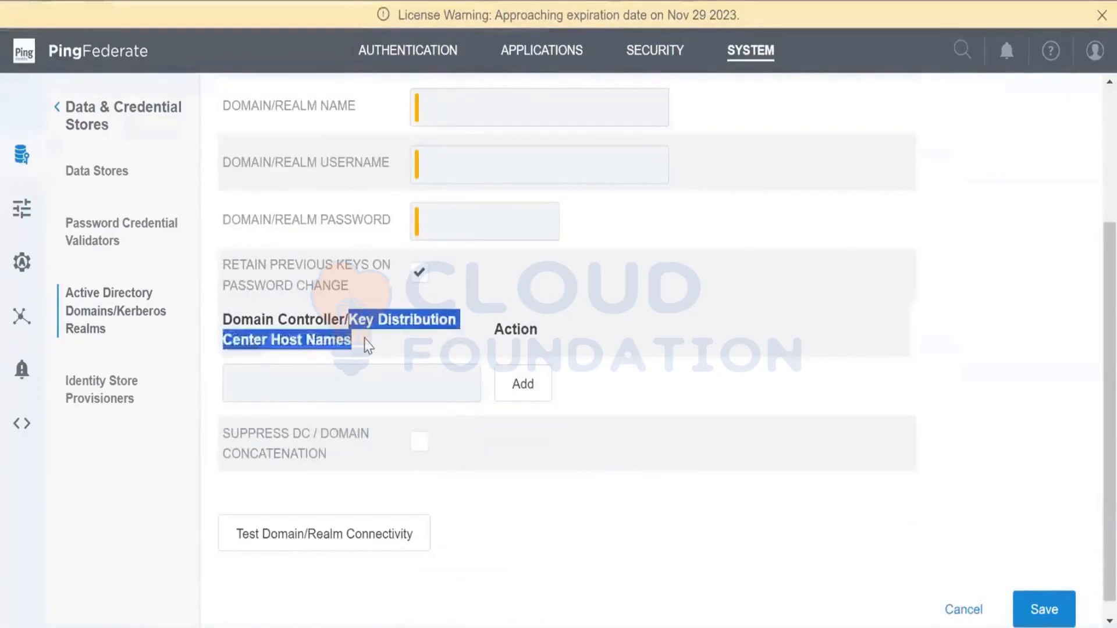
pyautogui.click(387, 378)
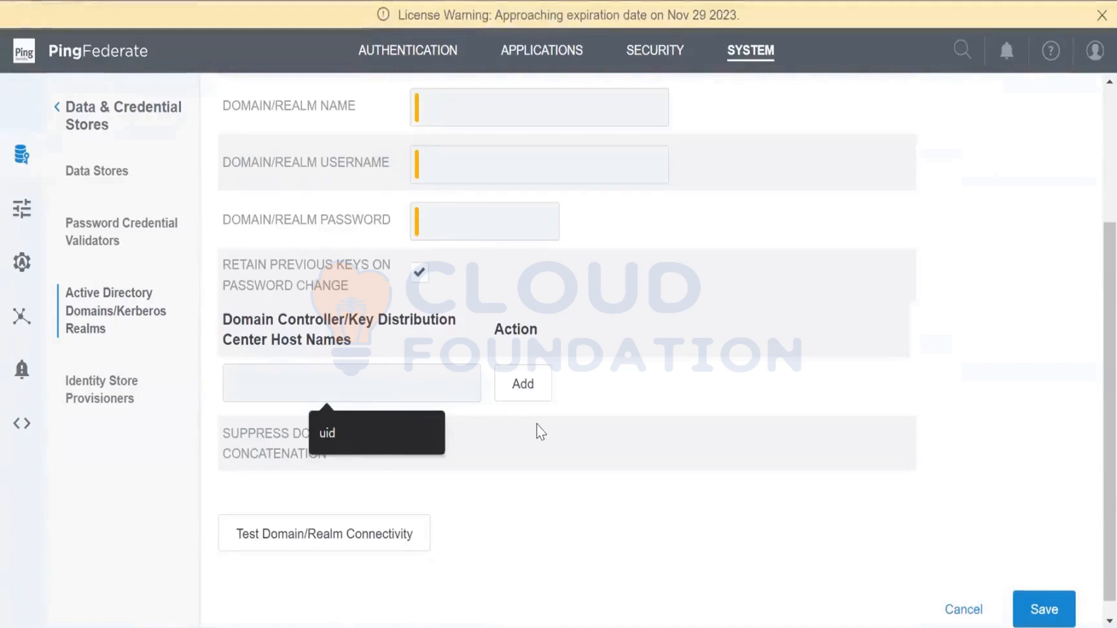
pyautogui.scroll(2, 613, 376)
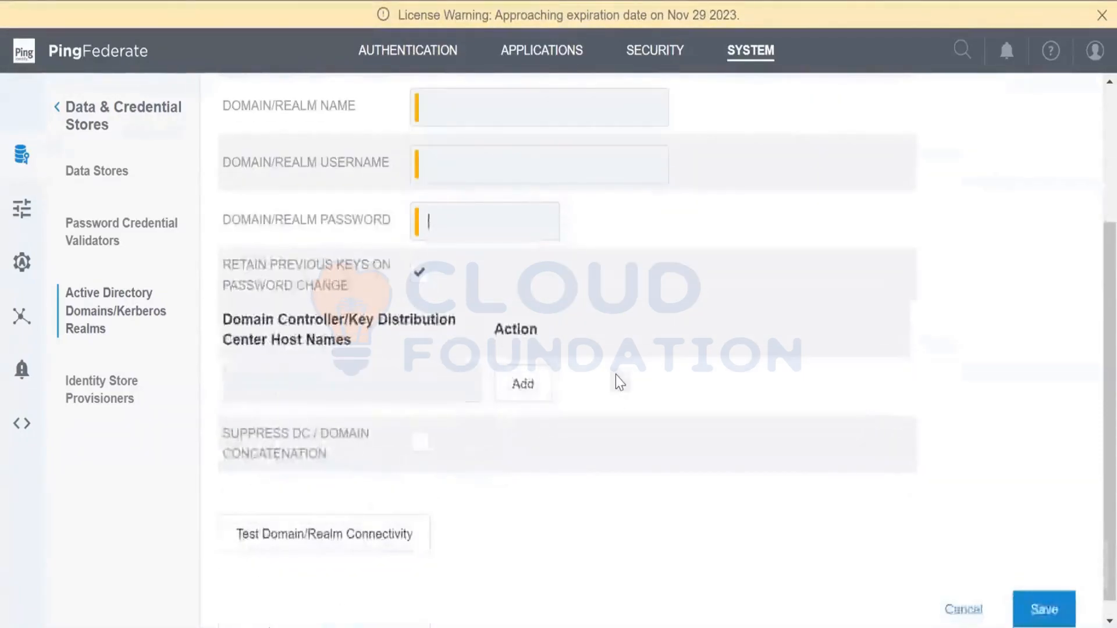
pyautogui.scroll(-1, 615, 375)
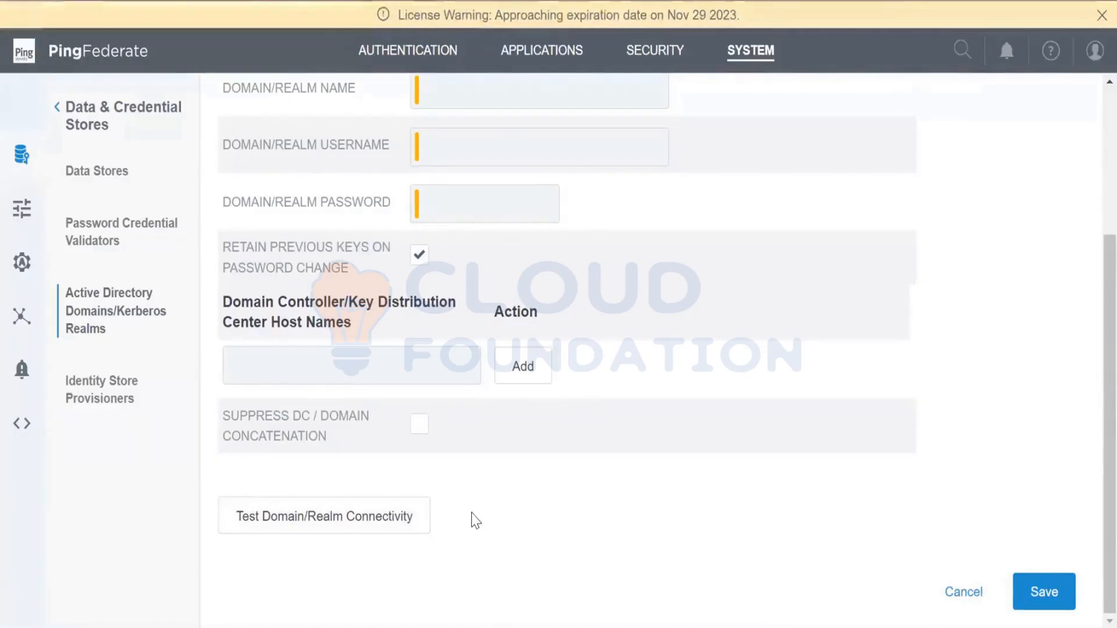
pyautogui.scroll(1, 472, 513)
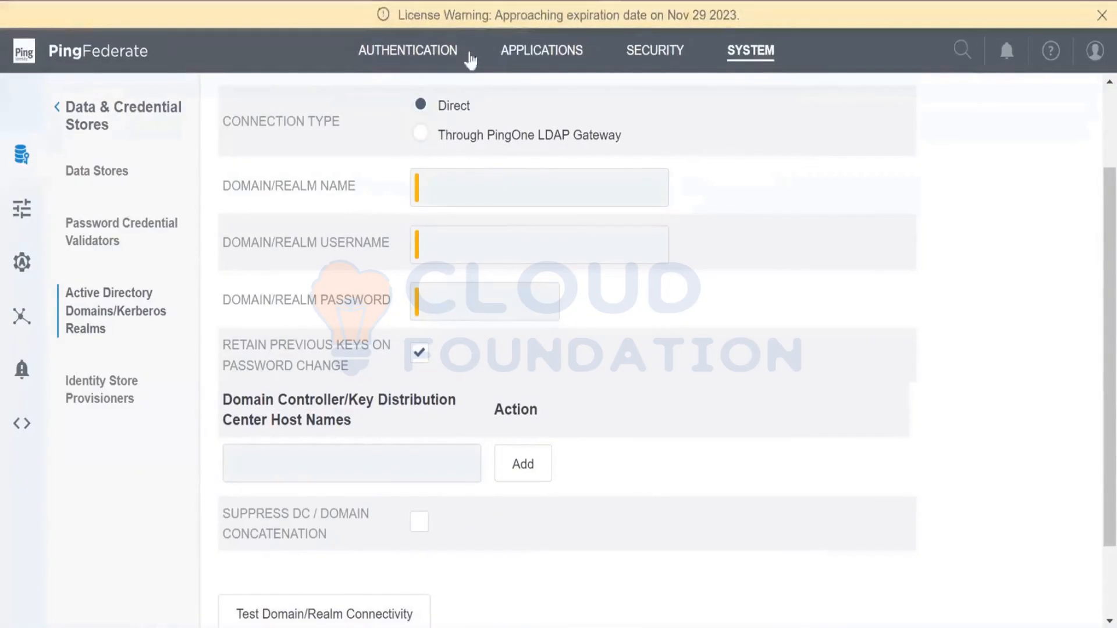
# Start a new IdP adapter instance and set its type to Kerberos Adapter.
pyautogui.click(402, 54)
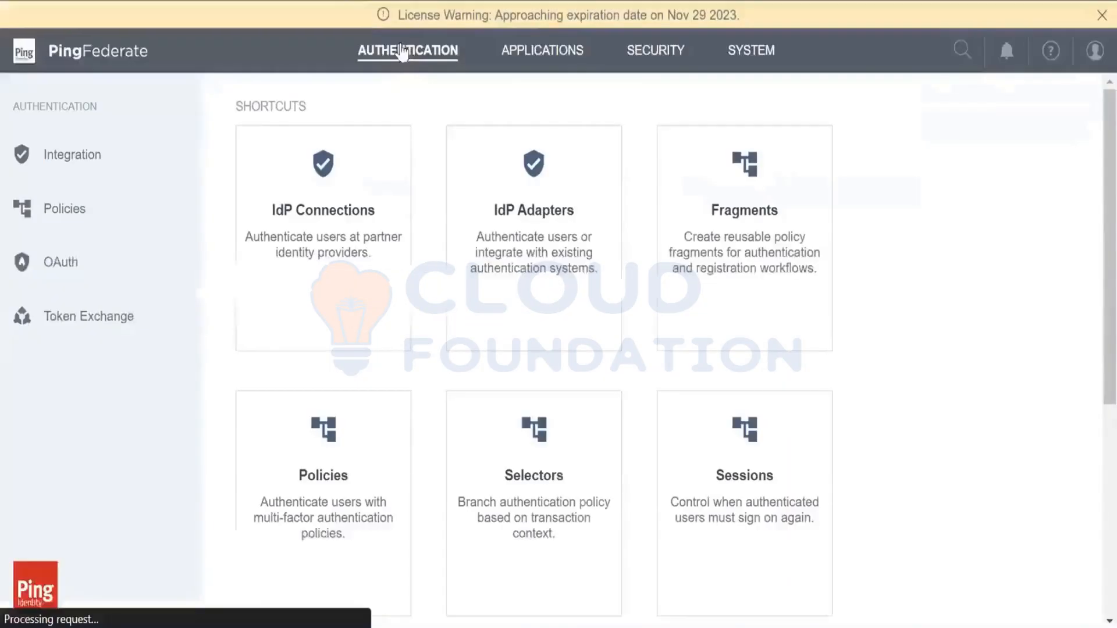
pyautogui.click(512, 224)
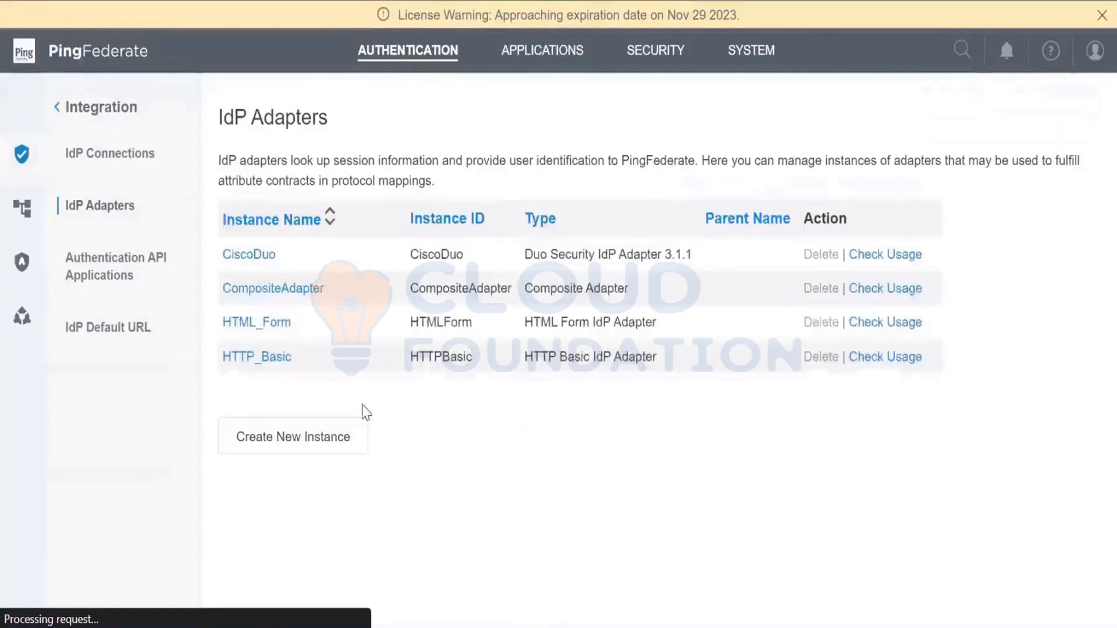
pyautogui.click(341, 436)
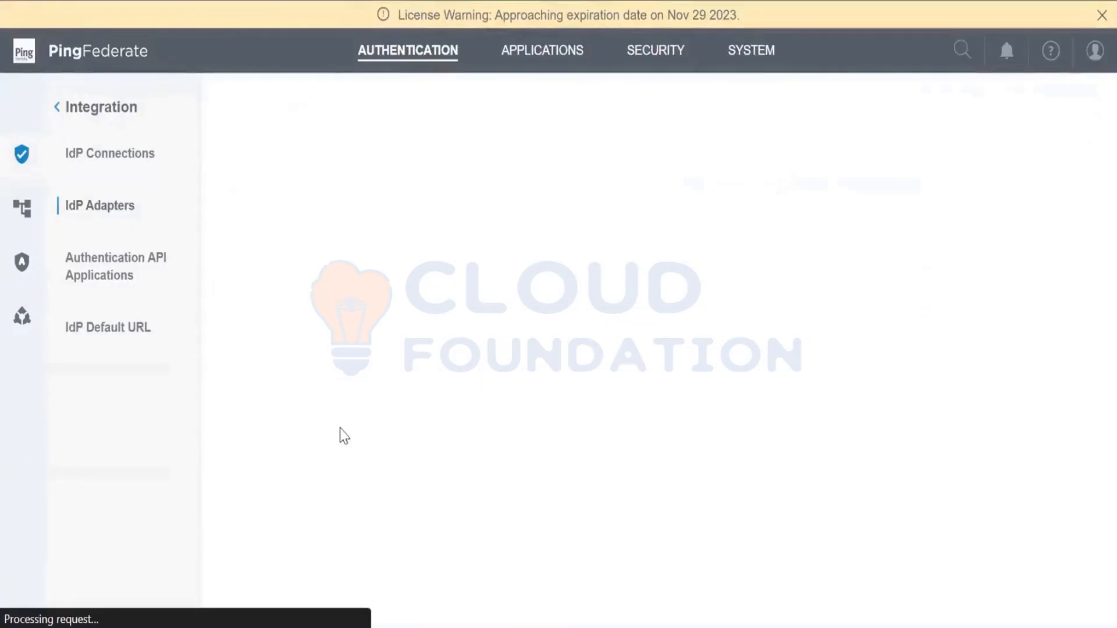
pyautogui.click(485, 400)
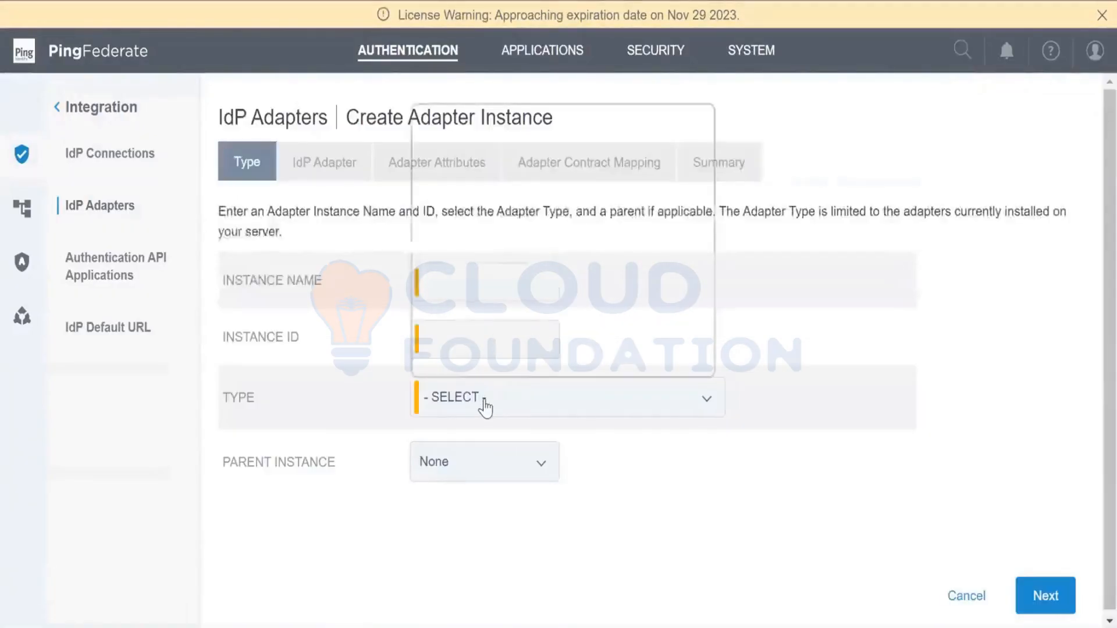
pyautogui.click(492, 215)
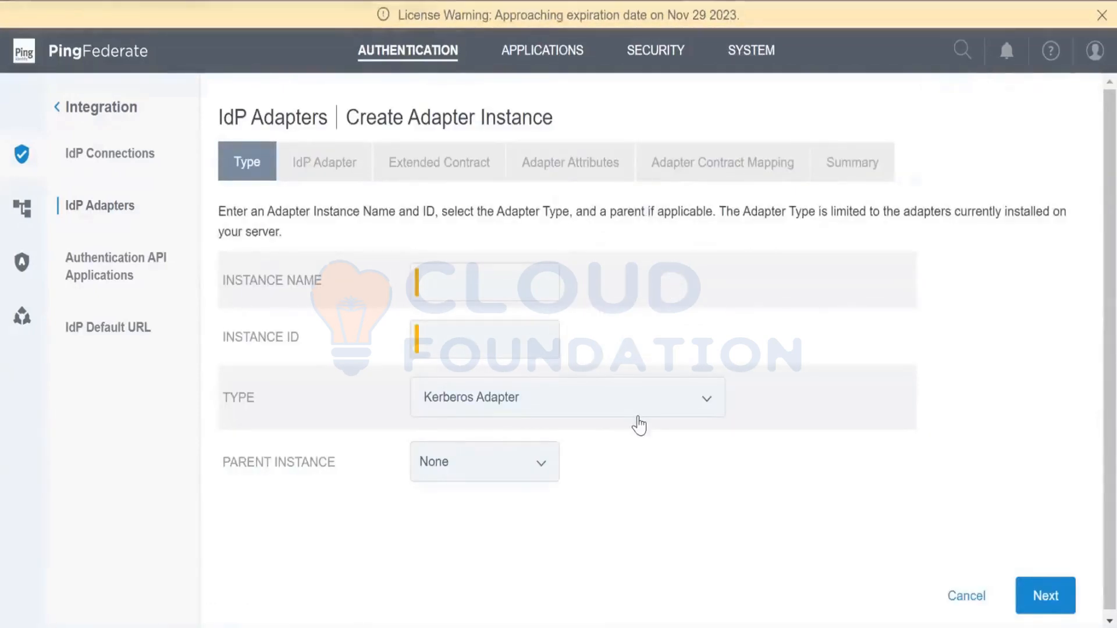
# Enter "Test" as both the instance name and the instance ID of the Kerberos adapter.
pyautogui.click(478, 285)
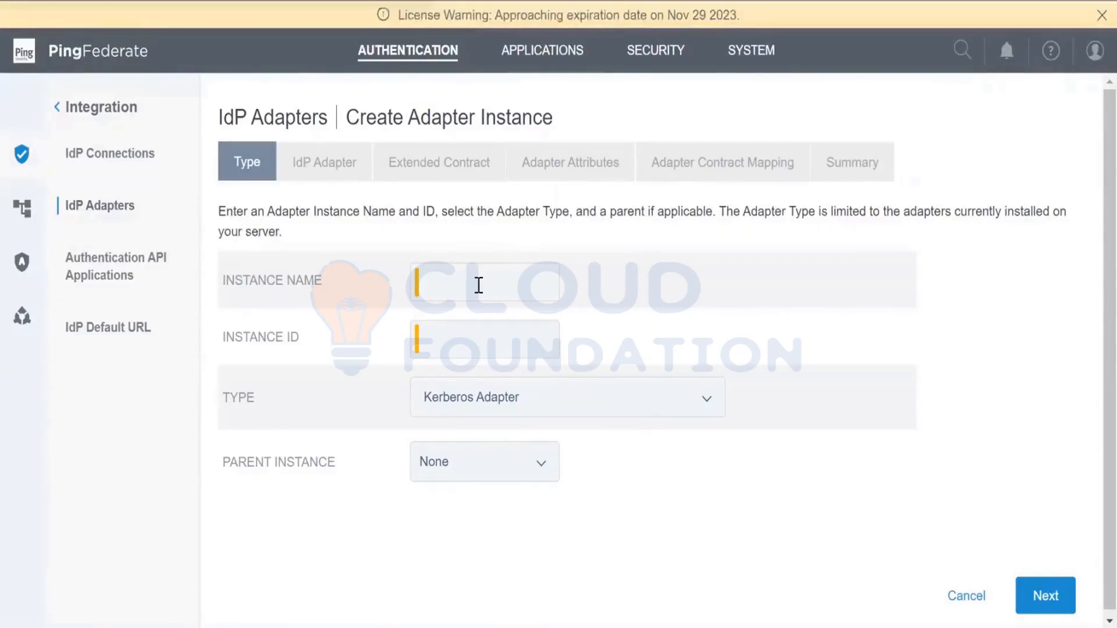
pyautogui.write('TesTest')
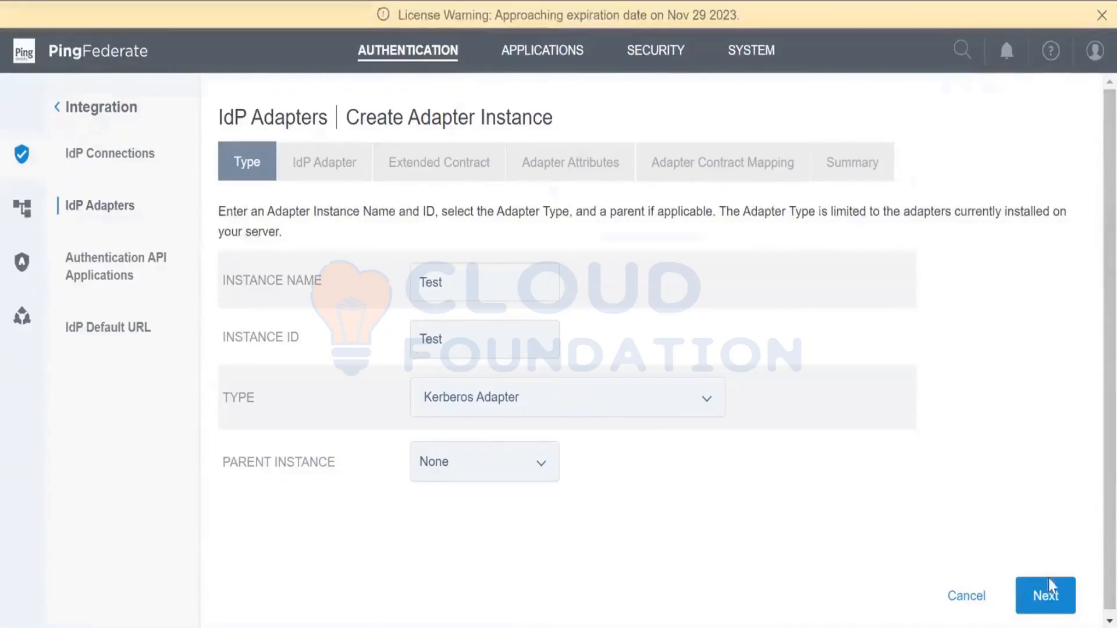
# Proceed to the Kerberos adapter's IdP Adapter settings and check the Domain/Realm Name choices and the adapter's introductory text.
pyautogui.click(1046, 595)
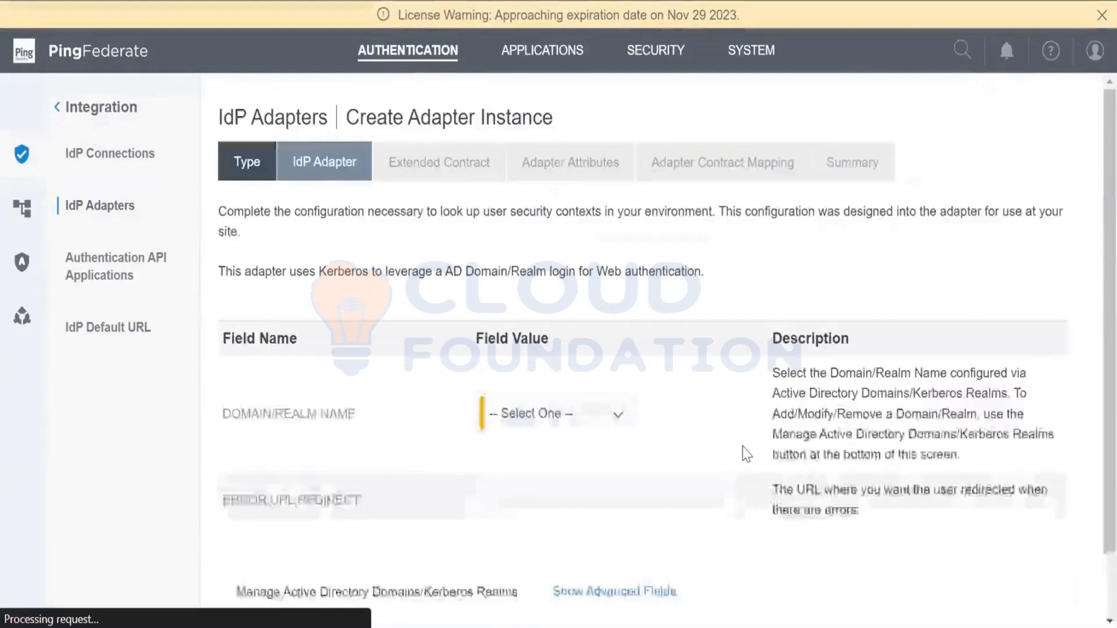
pyautogui.click(589, 420)
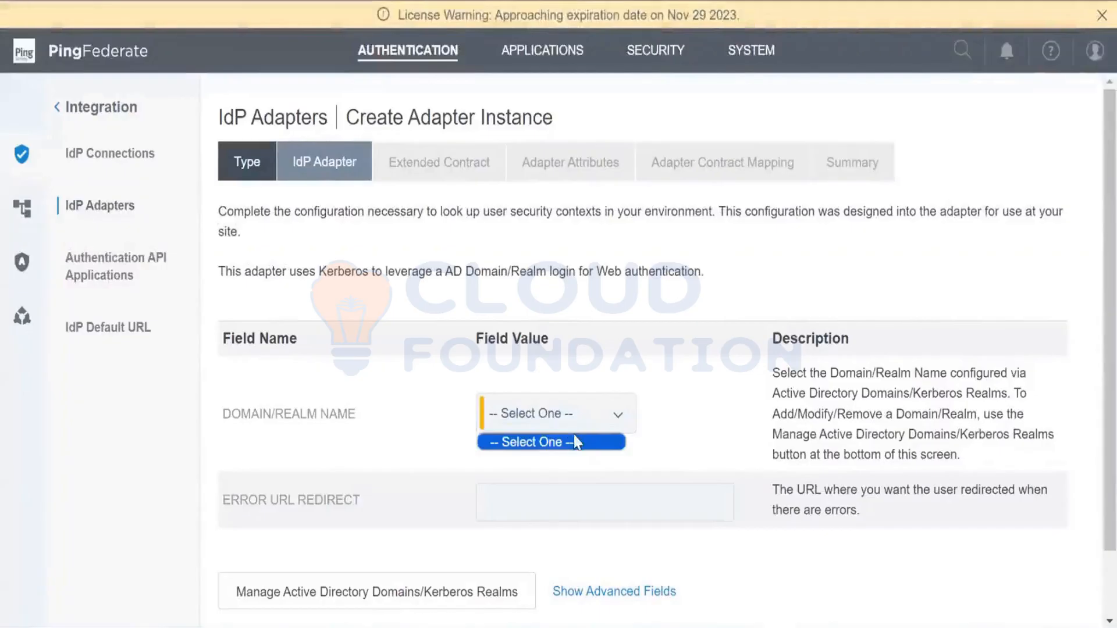
pyautogui.scroll(-2, 574, 430)
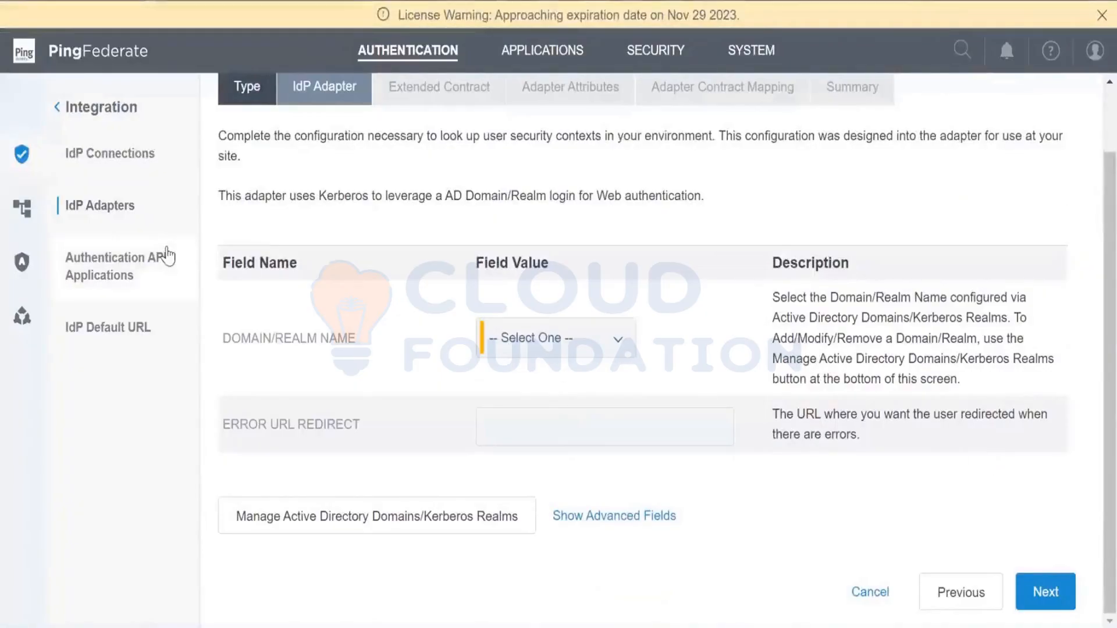
pyautogui.tripleClick(710, 204)
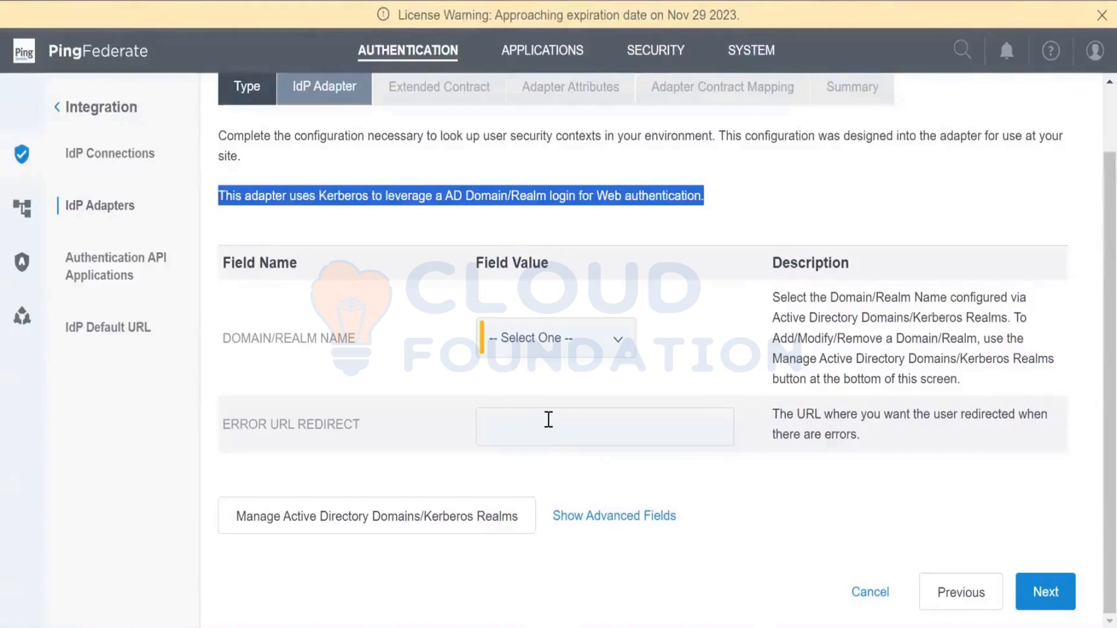
pyautogui.scroll(2, 549, 419)
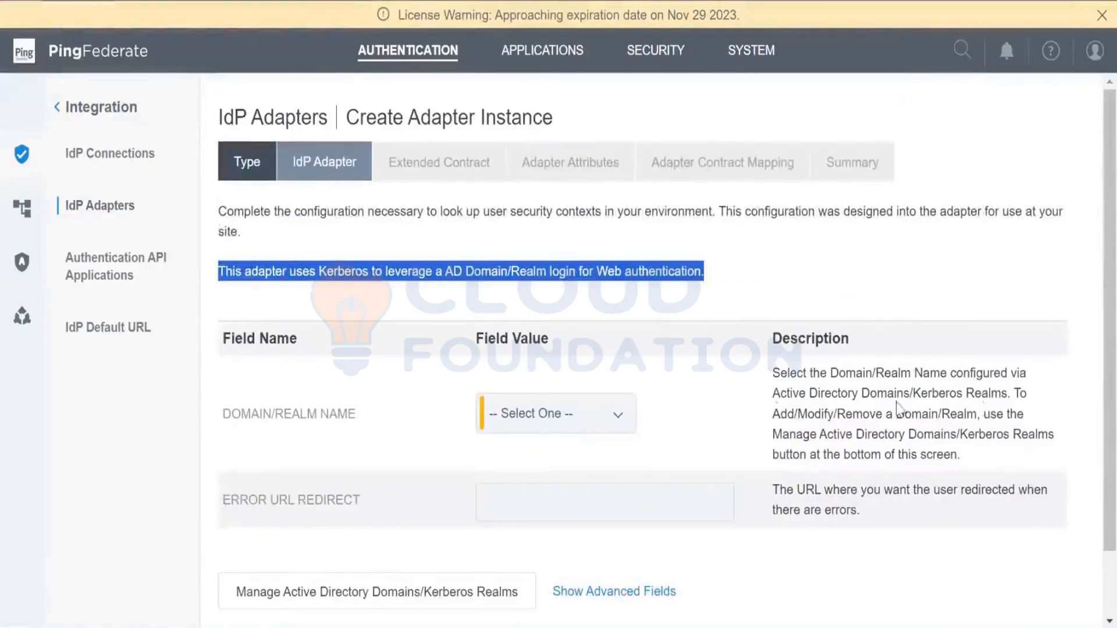
pyautogui.scroll(-1, 1091, 407)
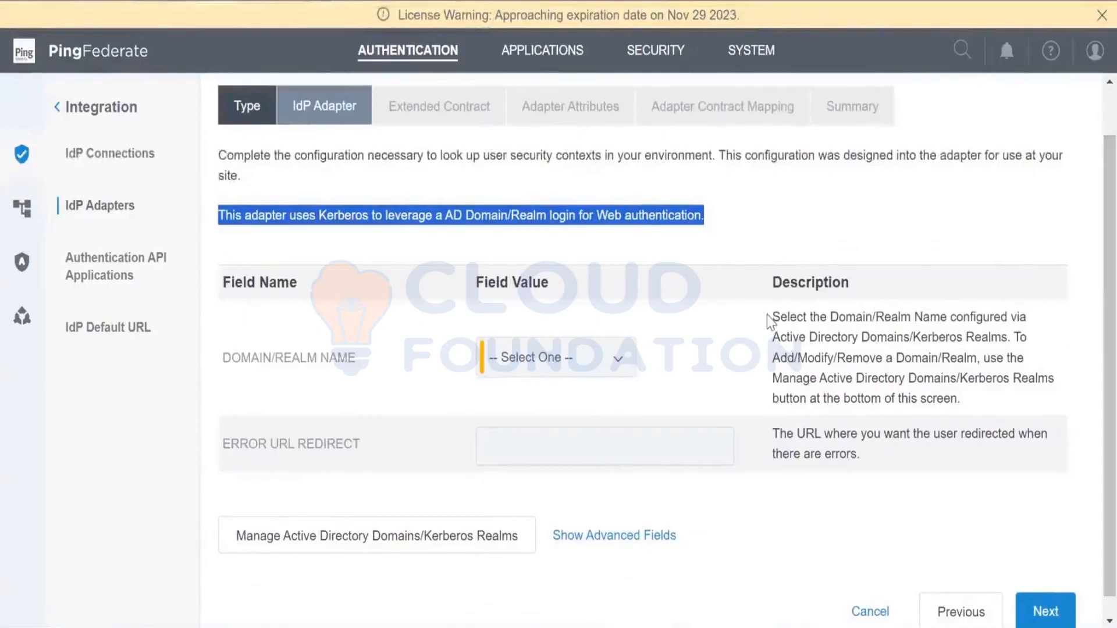
# Study the Domain/Realm Name field description and check the Kerberos Adapter notes in Notepad++ before returning to PingFederate.
pyautogui.moveTo(770, 316); pyautogui.dragTo(969, 401)
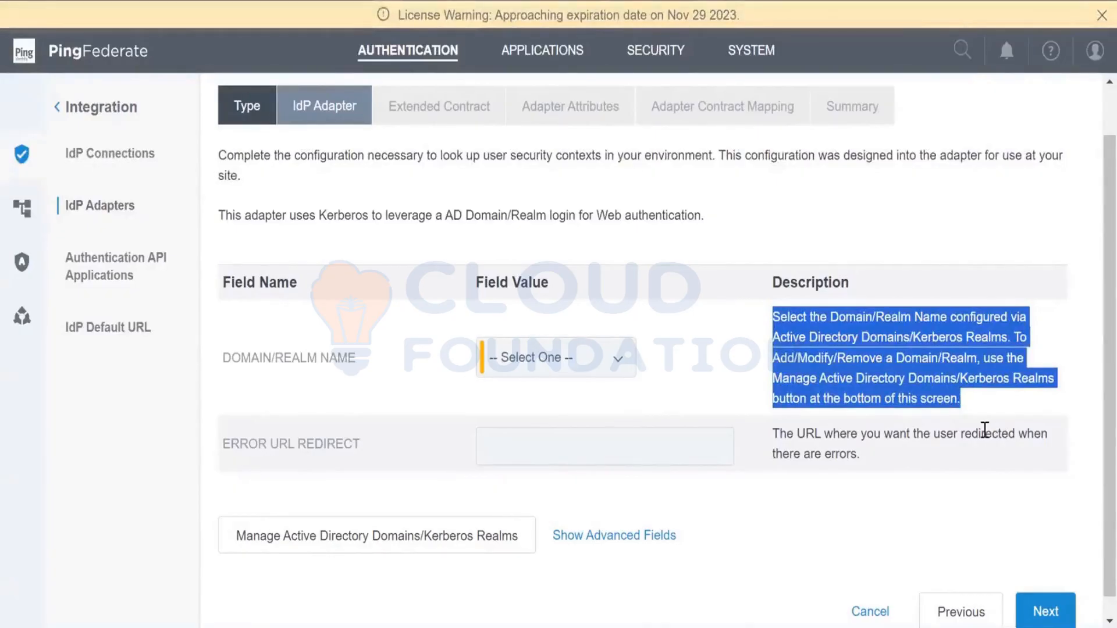
pyautogui.scroll(-1, 984, 429)
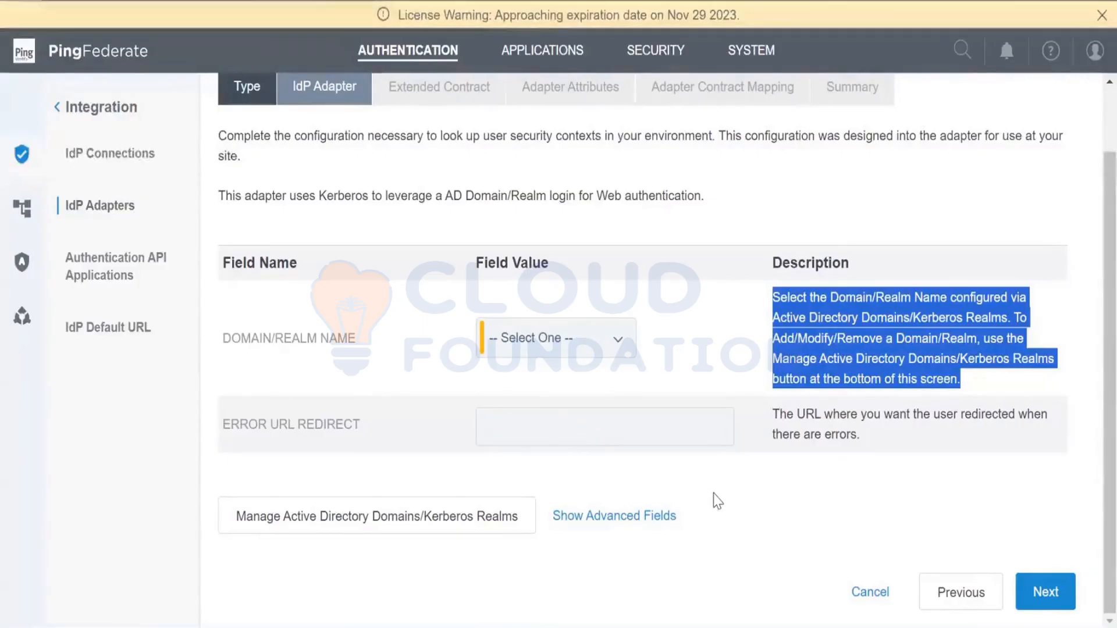
pyautogui.click(233, 1)
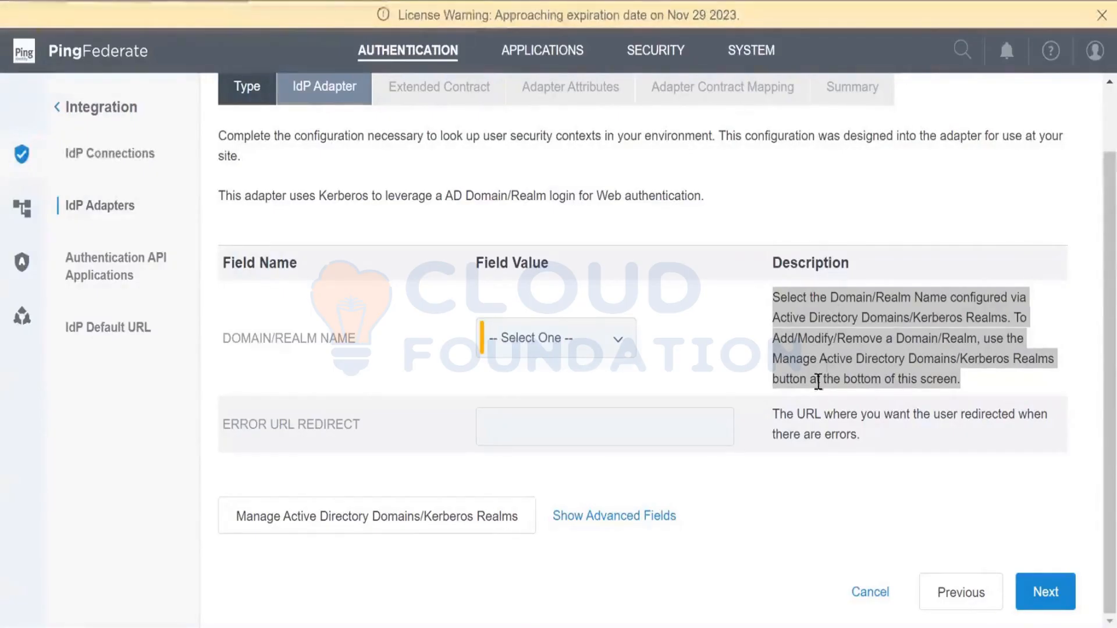
pyautogui.click(719, 378)
pyautogui.click(722, 384)
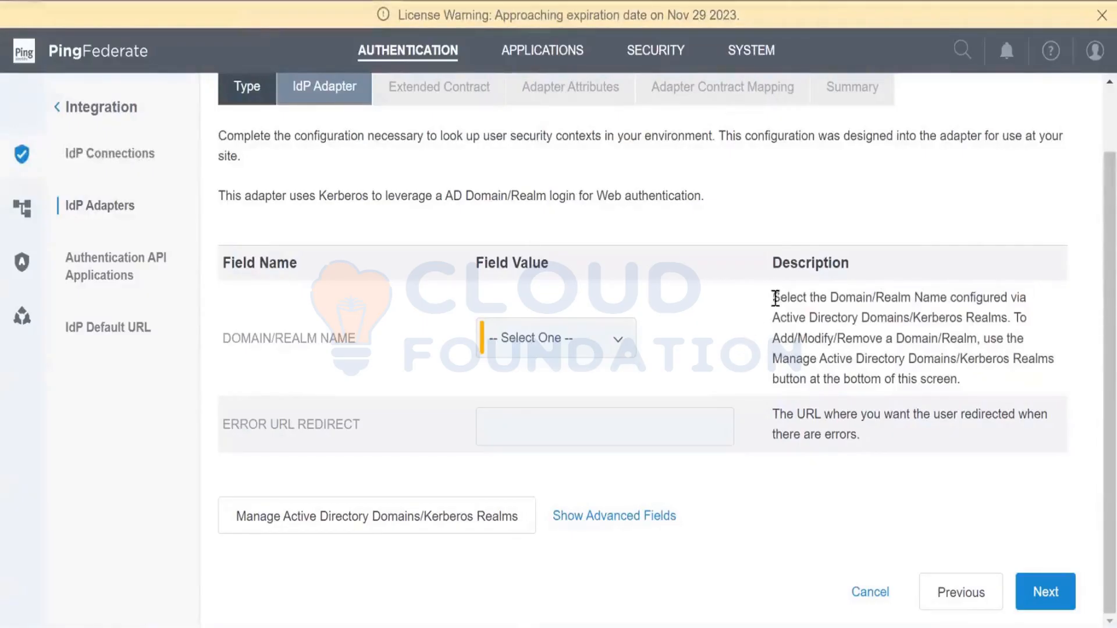
pyautogui.moveTo(775, 298); pyautogui.dragTo(957, 379)
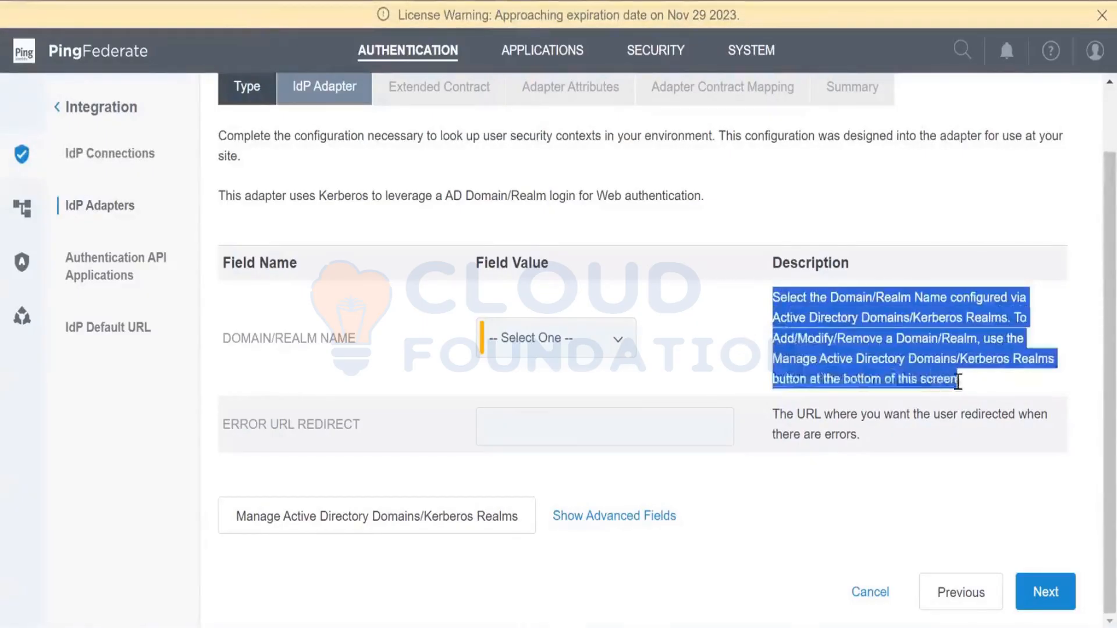
pyautogui.click(930, 468)
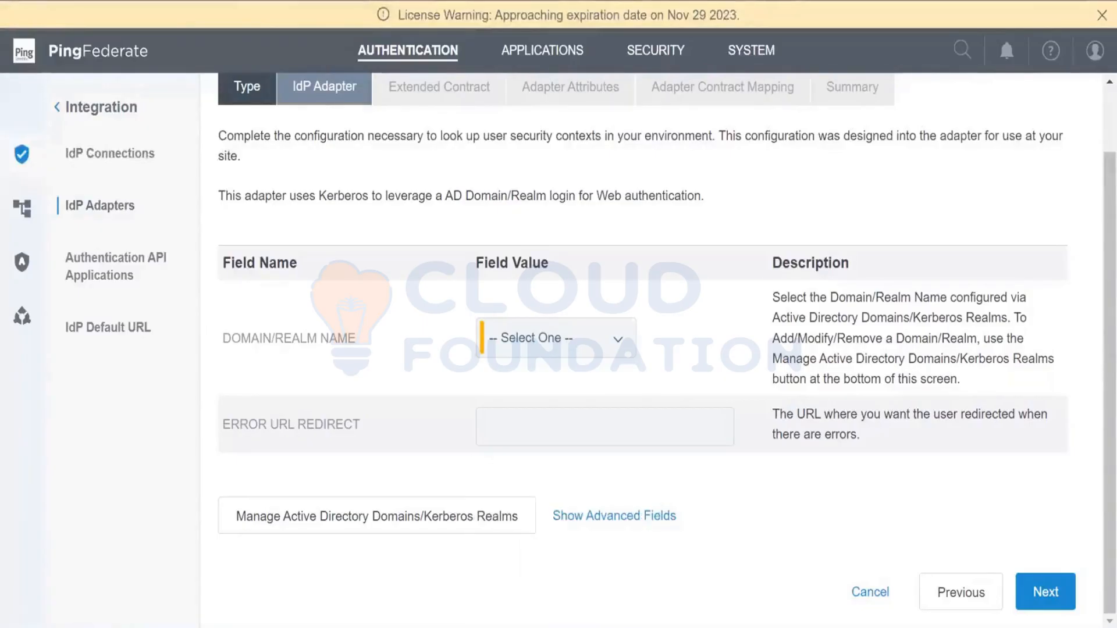
pyautogui.click(565, 627)
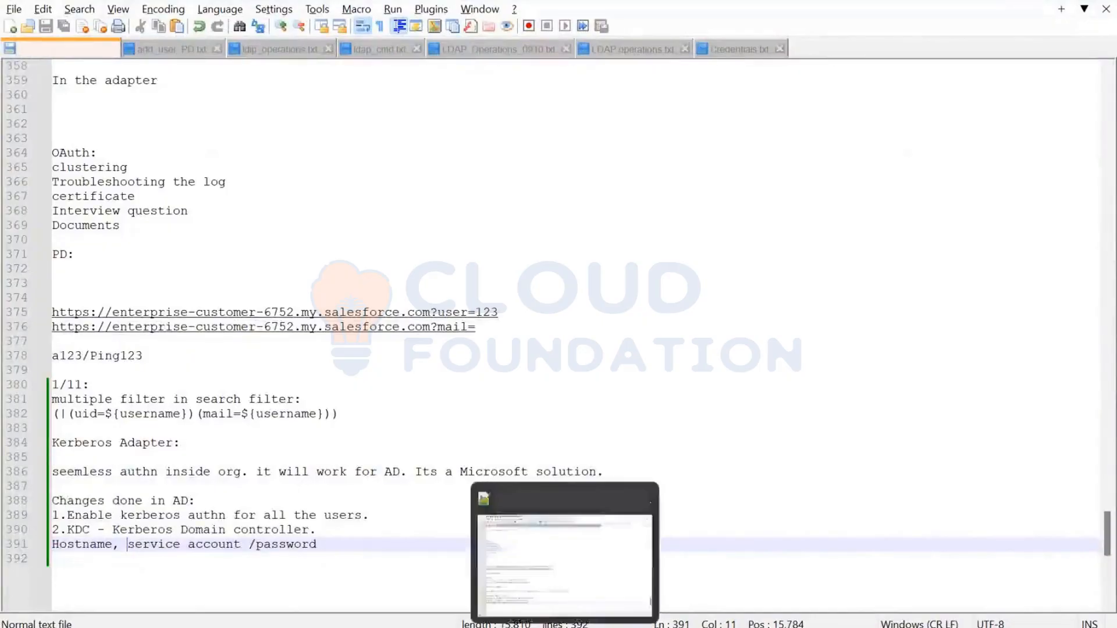
pyautogui.click(565, 627)
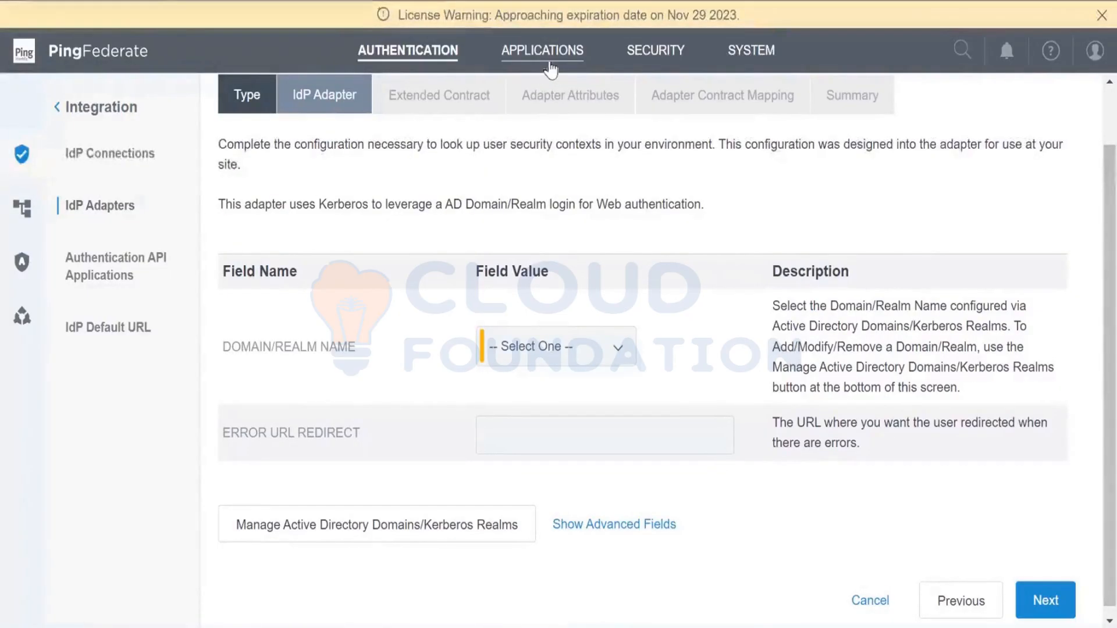
# Start a new entry in Active Directory Domains/Kerberos Realms and enter "nishe" as its Domain/Realm Name.
pyautogui.click(727, 47)
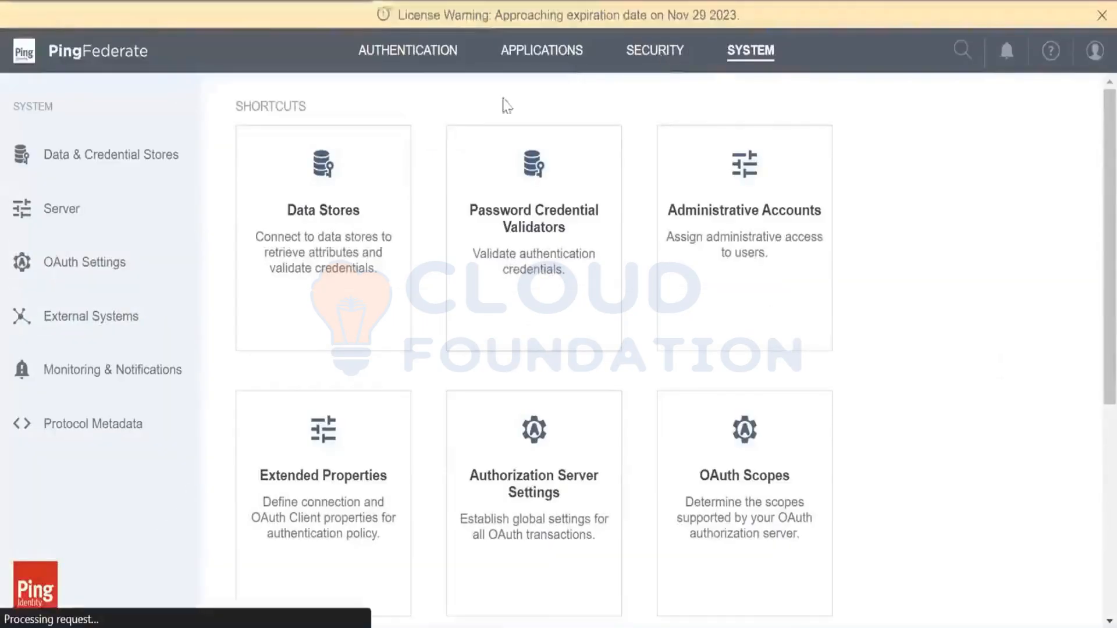
pyautogui.click(115, 167)
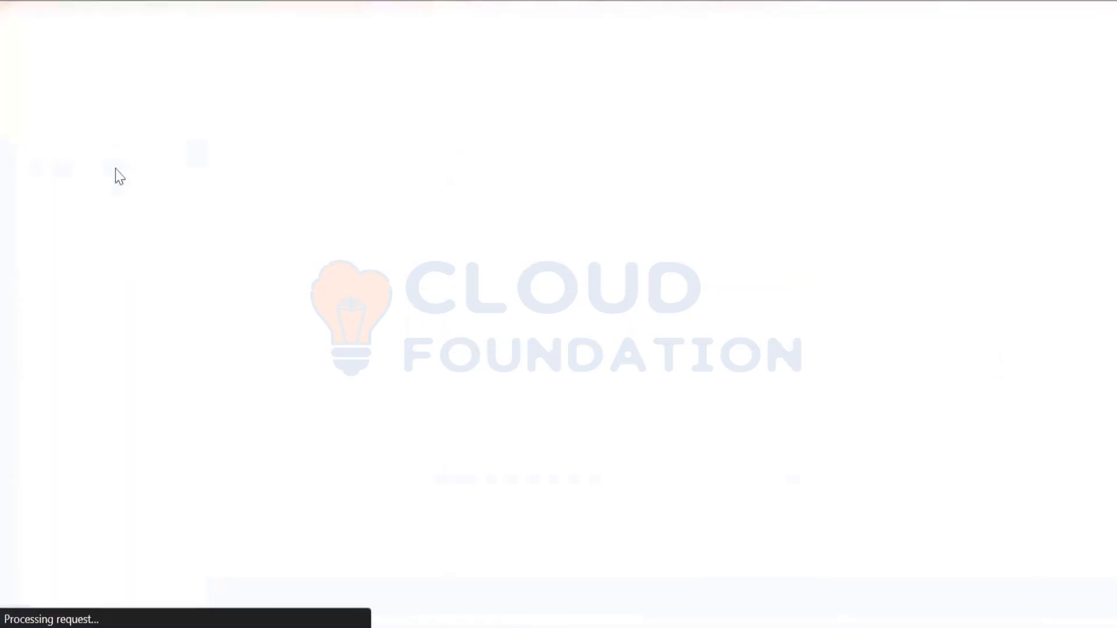
pyautogui.click(117, 309)
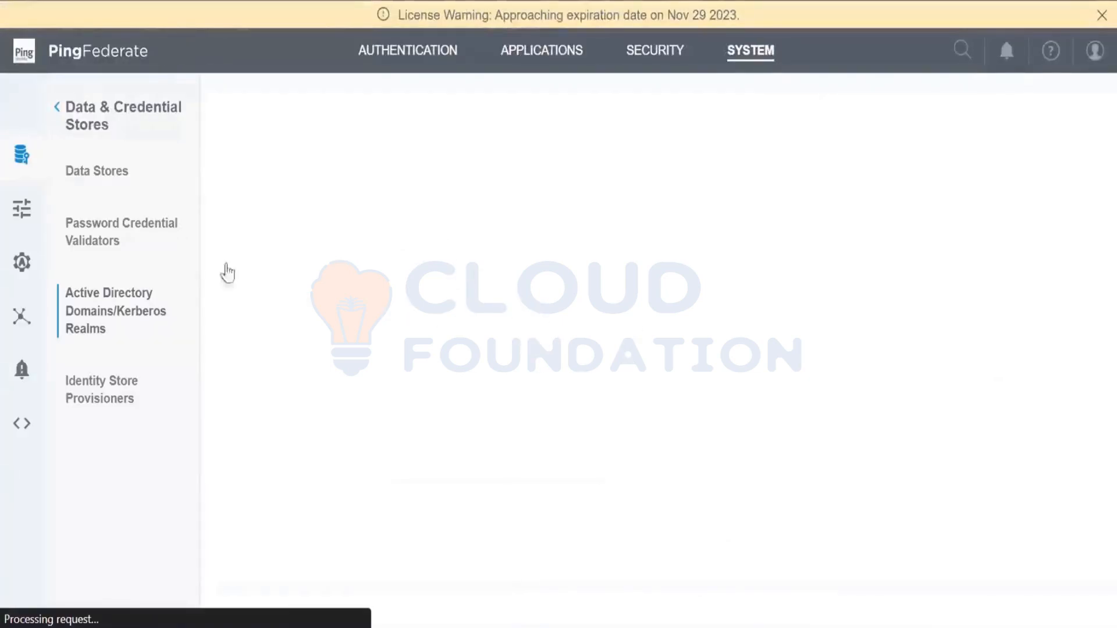
pyautogui.click(324, 290)
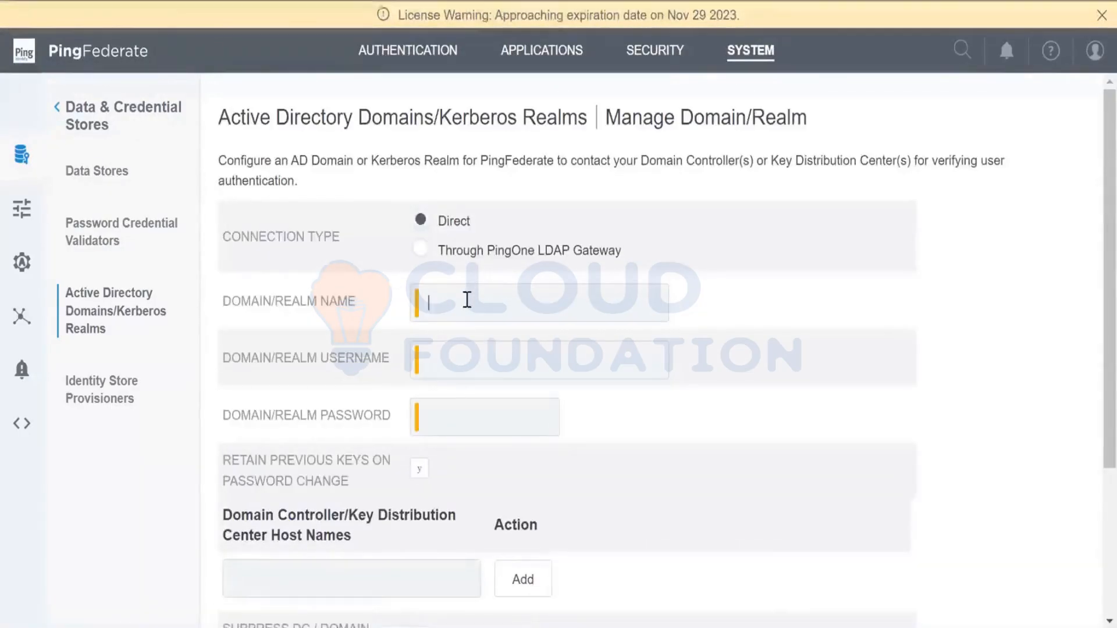
pyautogui.click(462, 303)
pyautogui.write('nishe')
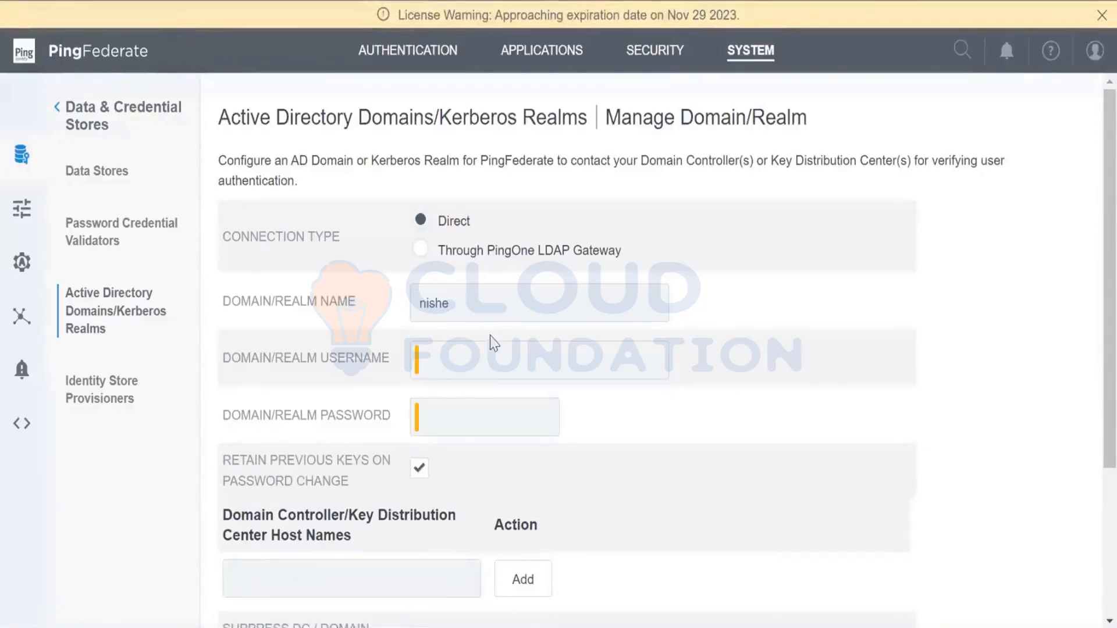
# Enter "cn=Directory Manager" as the Domain/Realm Username and fill in the Domain/Realm Password.
pyautogui.scroll(-2, 494, 343)
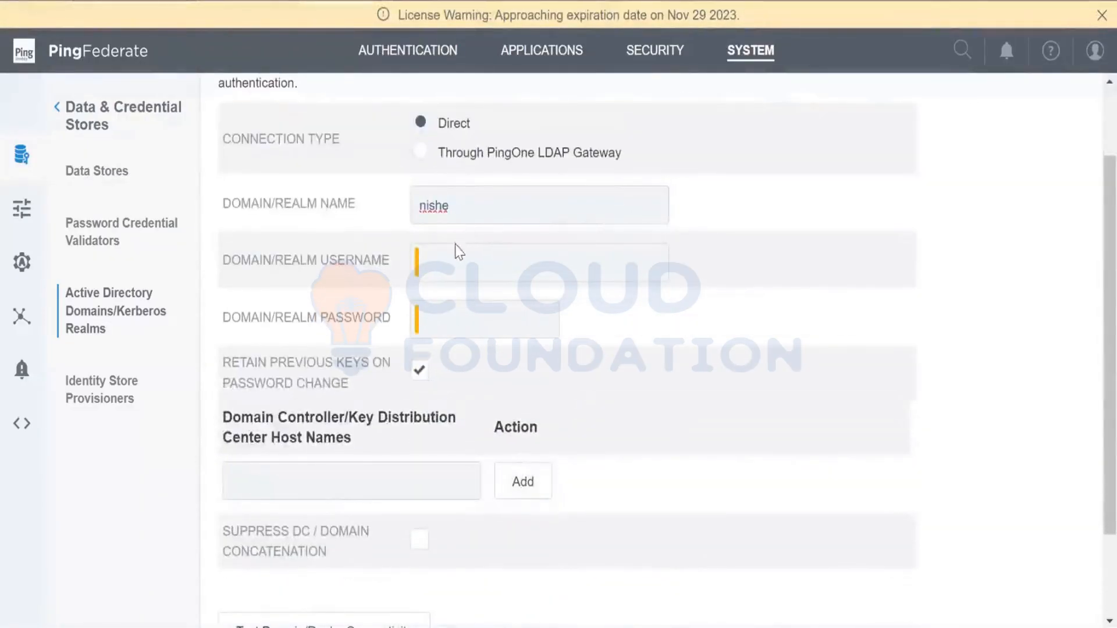
pyautogui.click(451, 259)
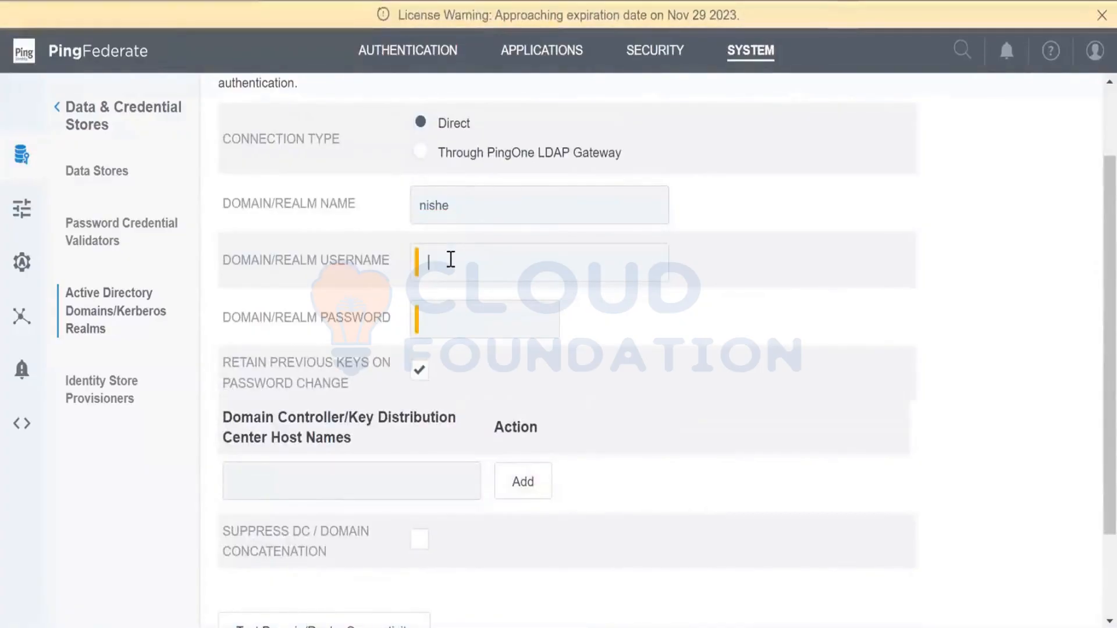
pyautogui.write('cn=Dirend')
pyautogui.write('tory Mnage')
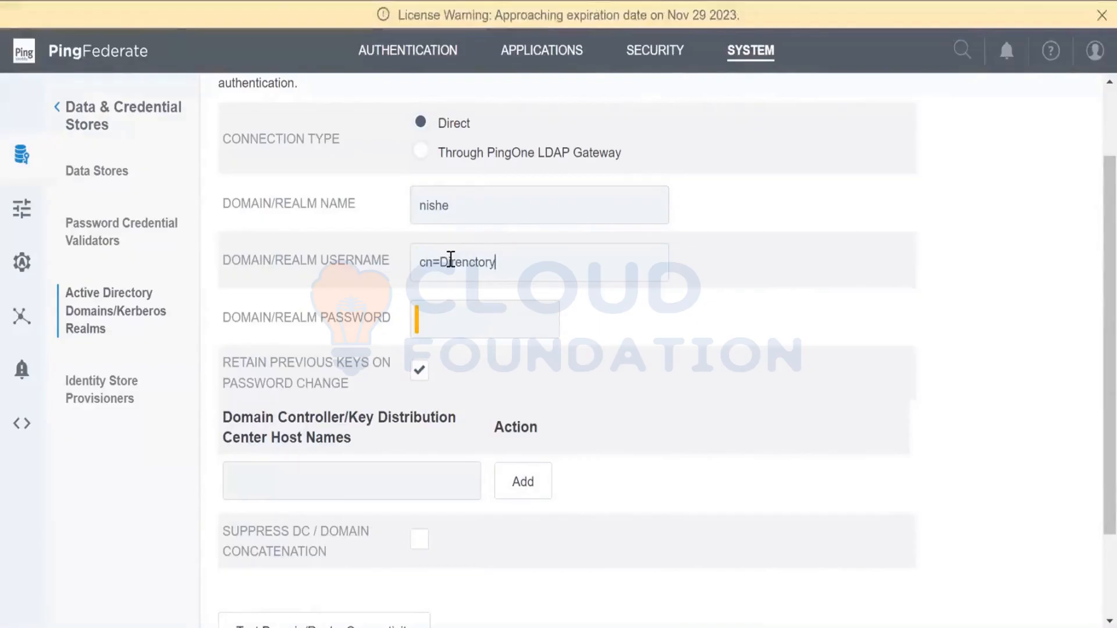
pyautogui.press('BackSpace')
pyautogui.press('BackSpace')
pyautogui.press('BackSpace')
pyautogui.press('BackSpace')
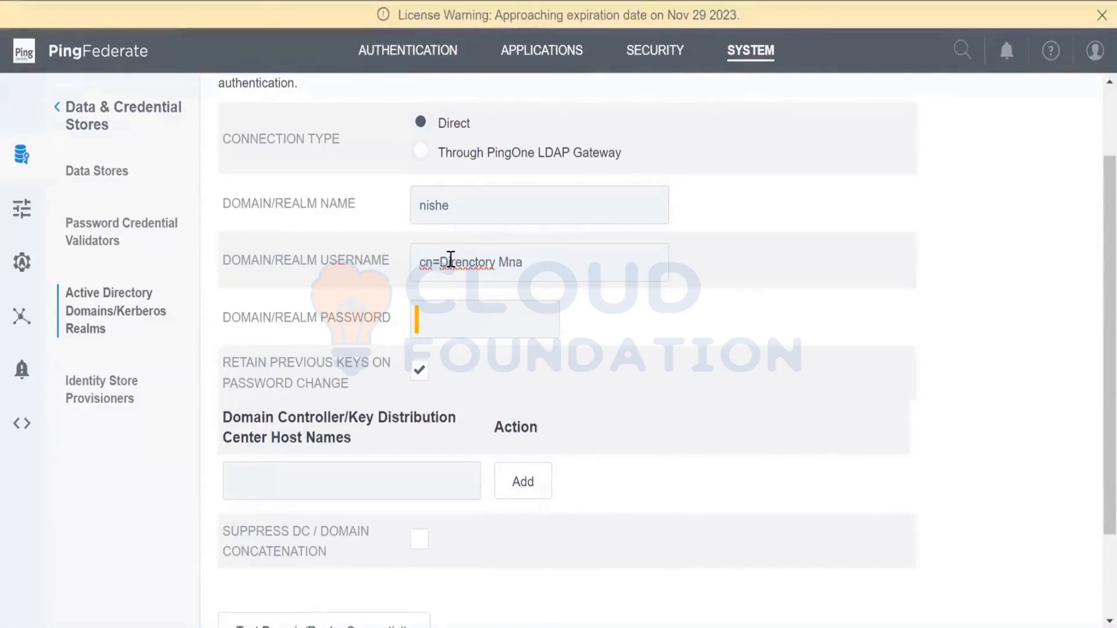
pyautogui.write('anager')
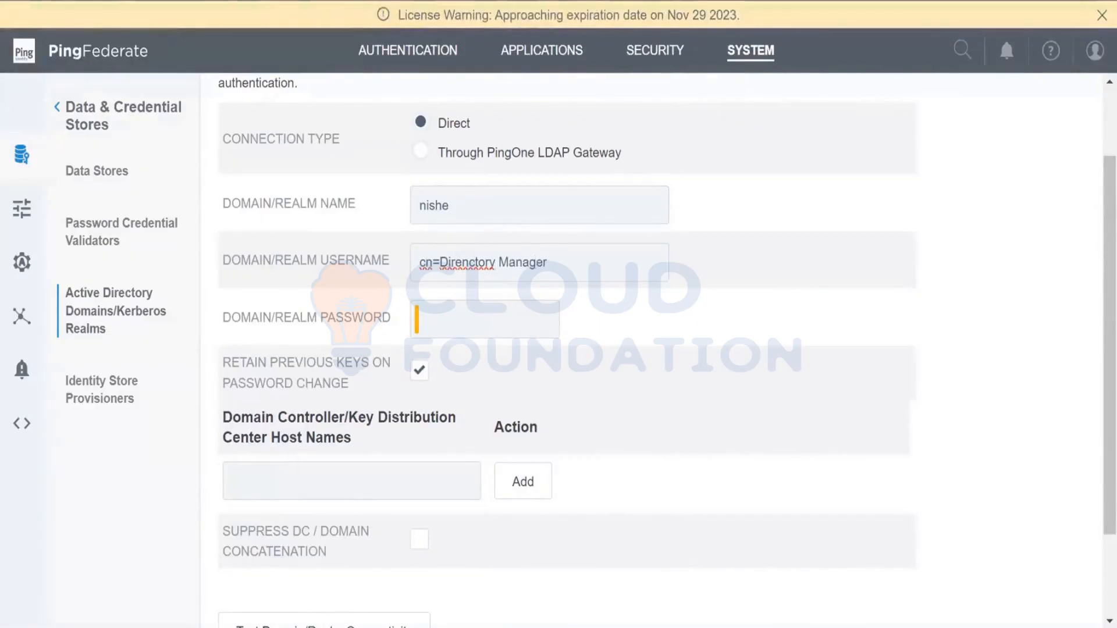
pyautogui.write('******')
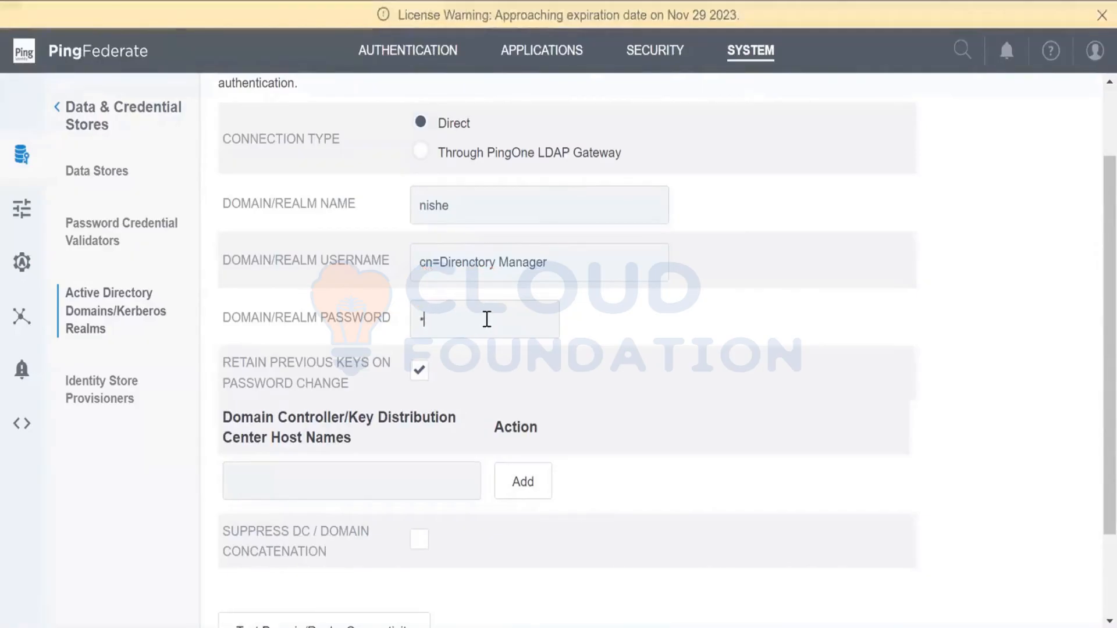
pyautogui.write('***')
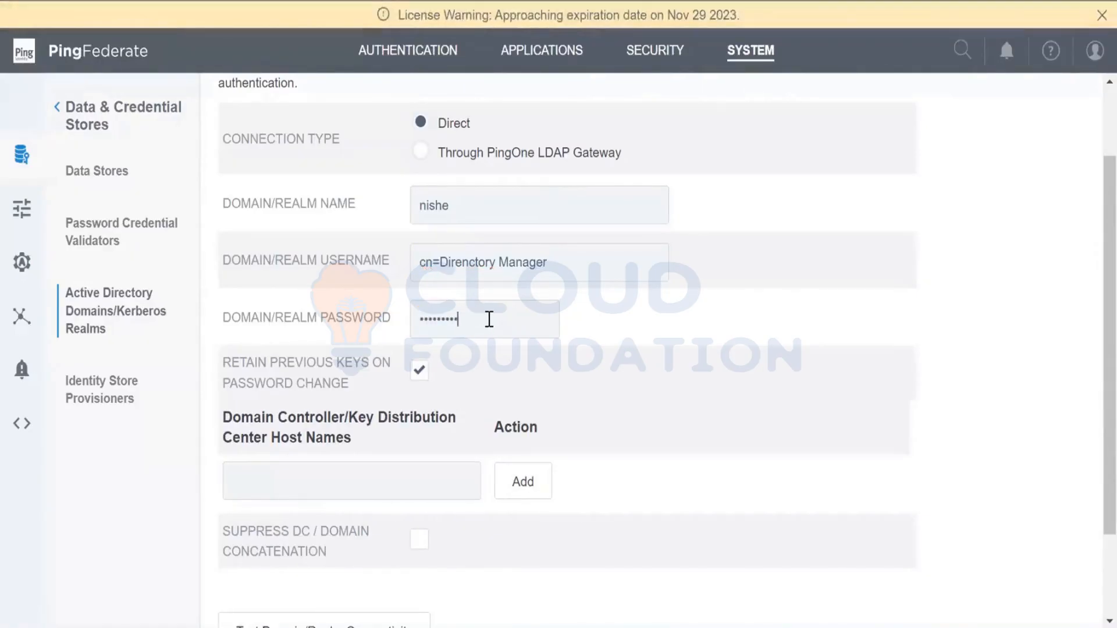
pyautogui.click(468, 262)
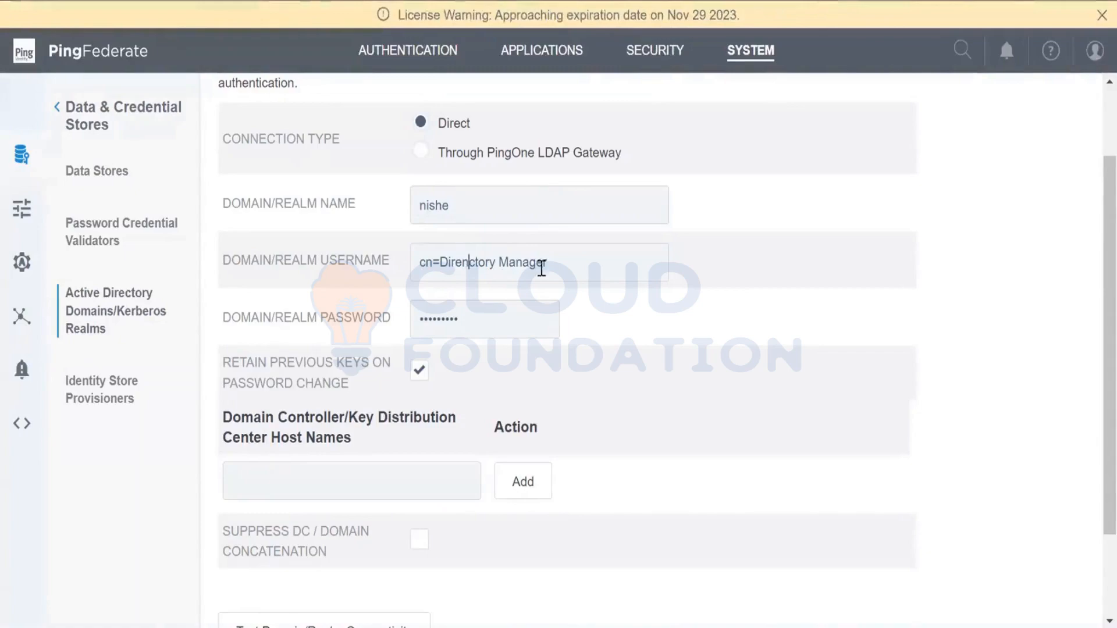
pyautogui.press('BackSpace')
pyautogui.press('Right')
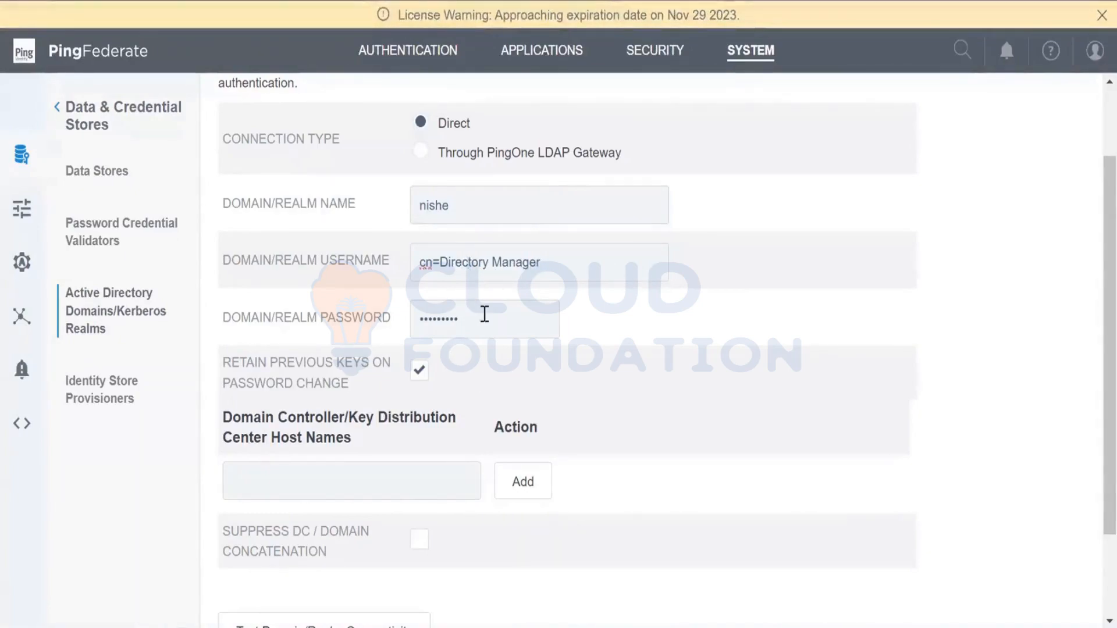
# Copy the realm name "nishe" and add it as a Domain Controller/Key Distribution Center host name.
pyautogui.scroll(-2, 448, 447)
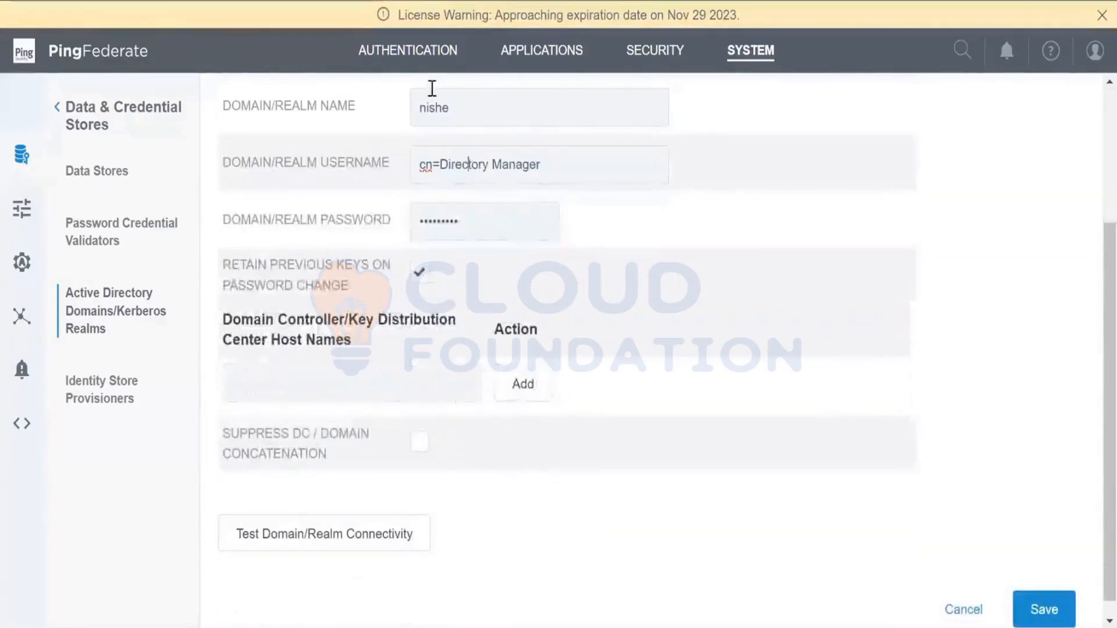
pyautogui.doubleClick(437, 108)
pyautogui.hotkey('ctrl', 'c')
pyautogui.click(371, 378)
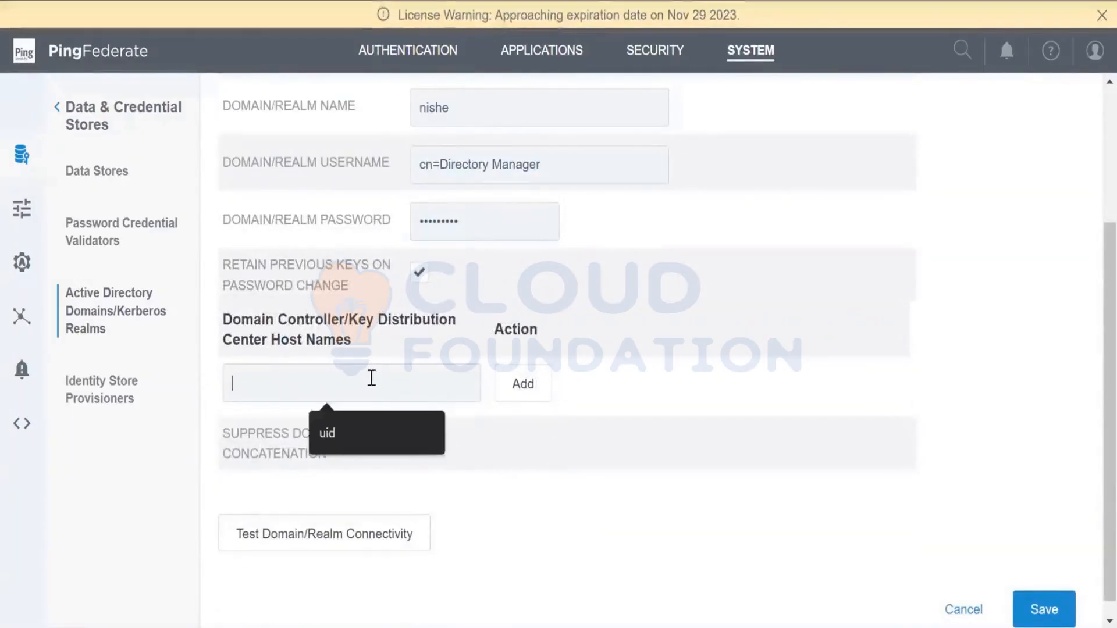
pyautogui.hotkey('ctrl', 'v')
pyautogui.click(530, 383)
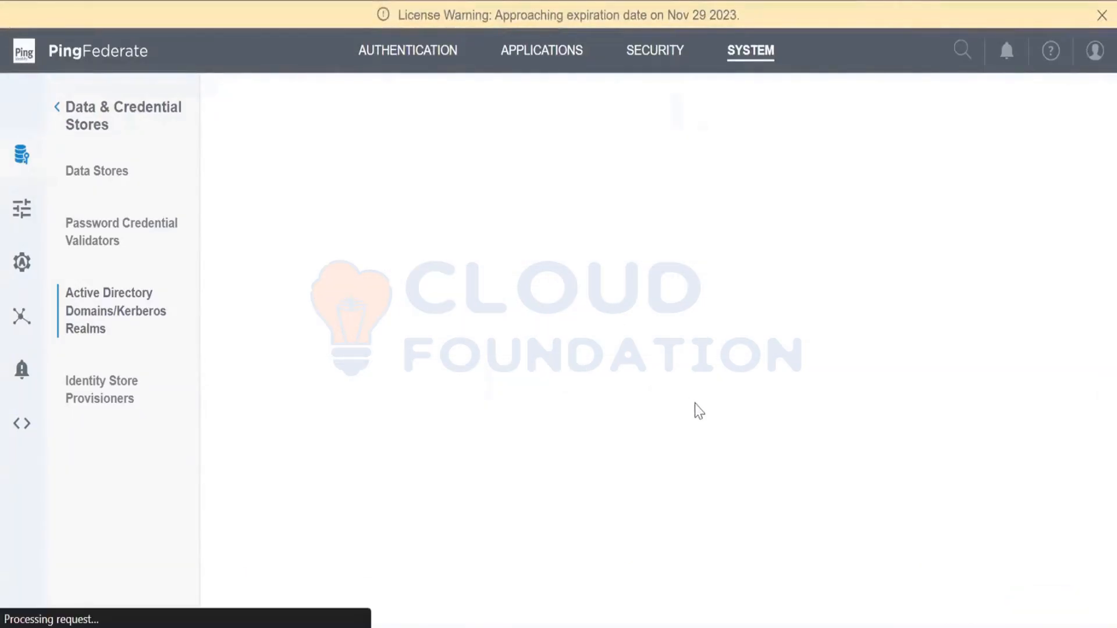
# Try to save the domain/realm configuration and recheck its Domain Controller/Key Distribution Center settings.
pyautogui.scroll(-1, 757, 453)
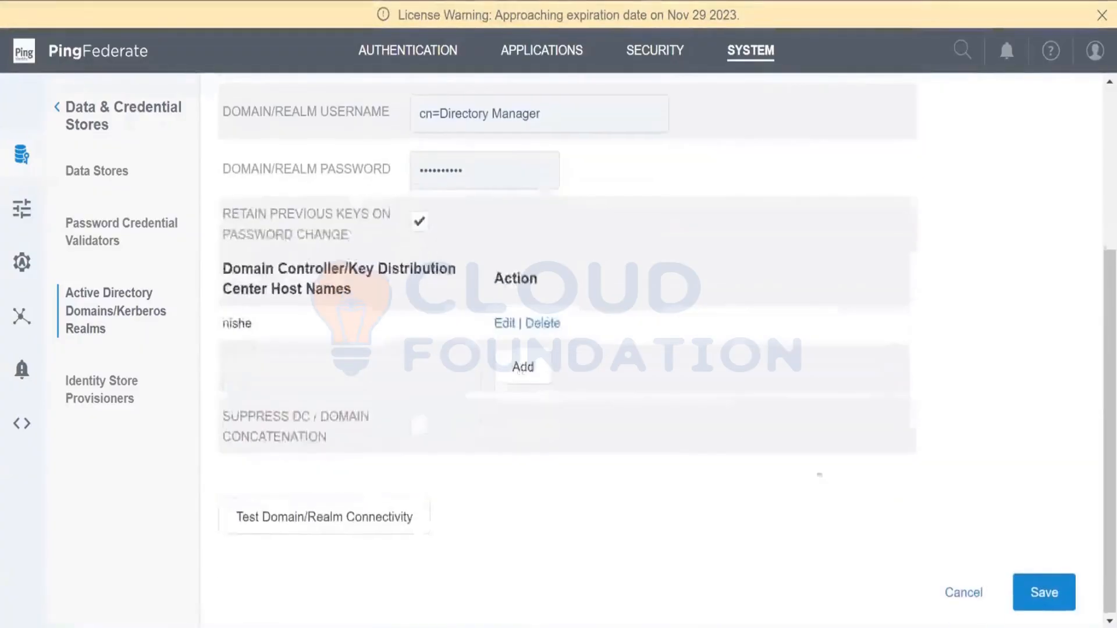
pyautogui.click(1053, 603)
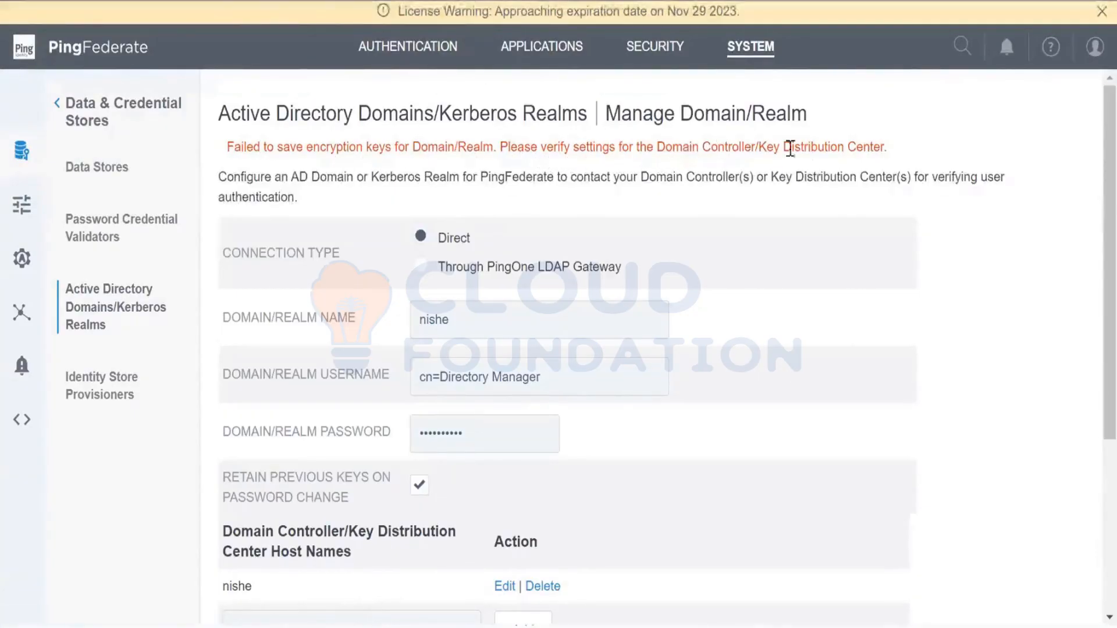
pyautogui.scroll(-3, 867, 310)
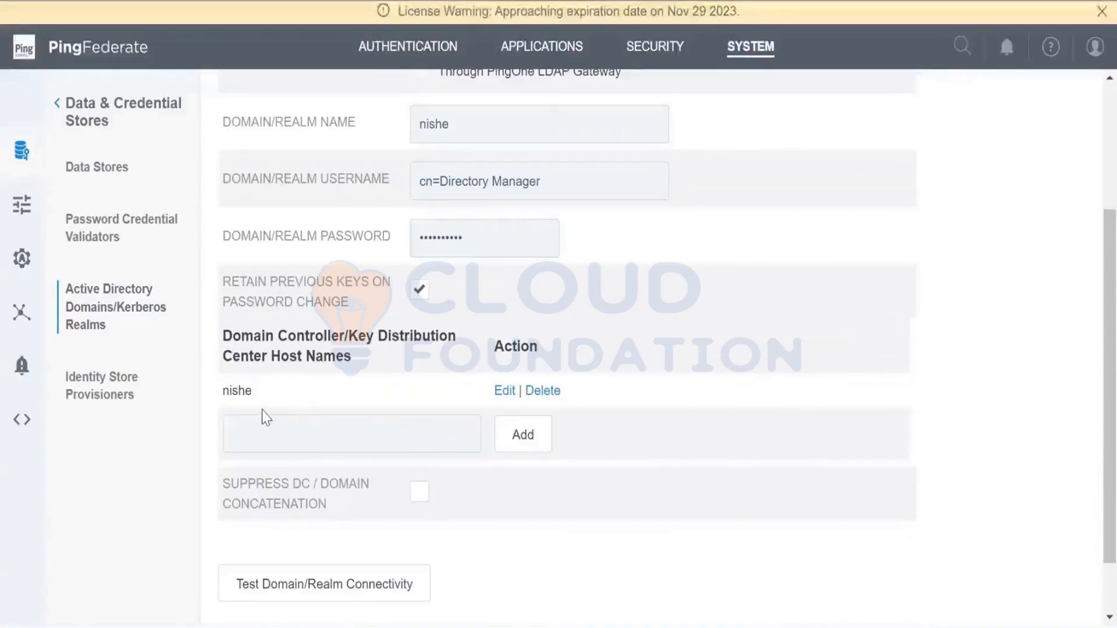
pyautogui.scroll(3, 263, 412)
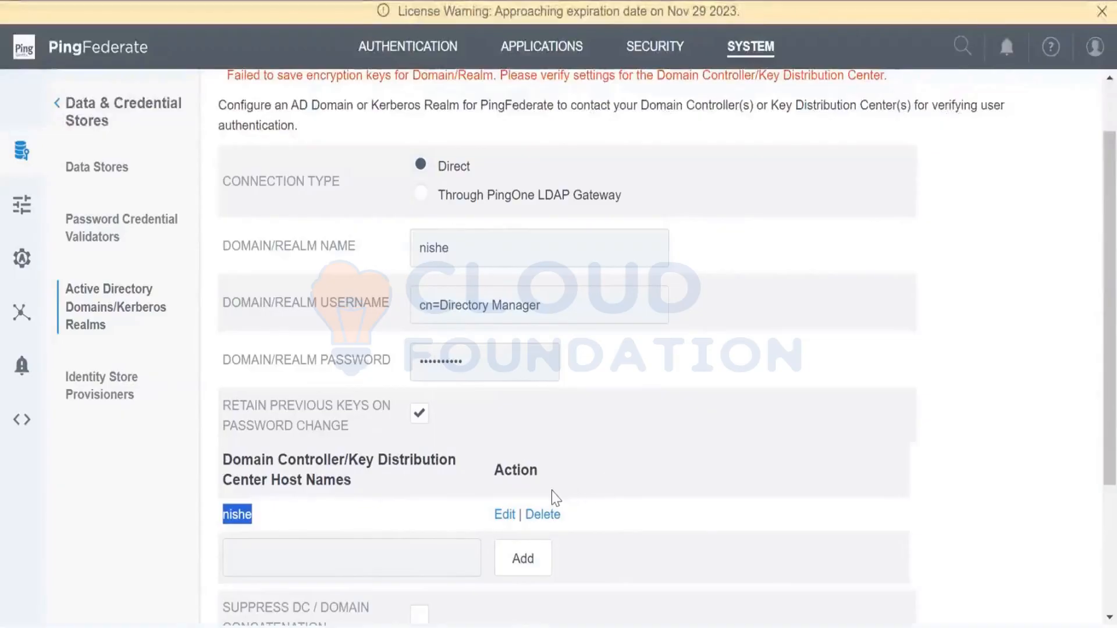
# Disable Retain Previous Keys on Password Change and save the "nishe" domain/realm configuration.
pyautogui.scroll(-3, 554, 499)
pyautogui.click(1044, 589)
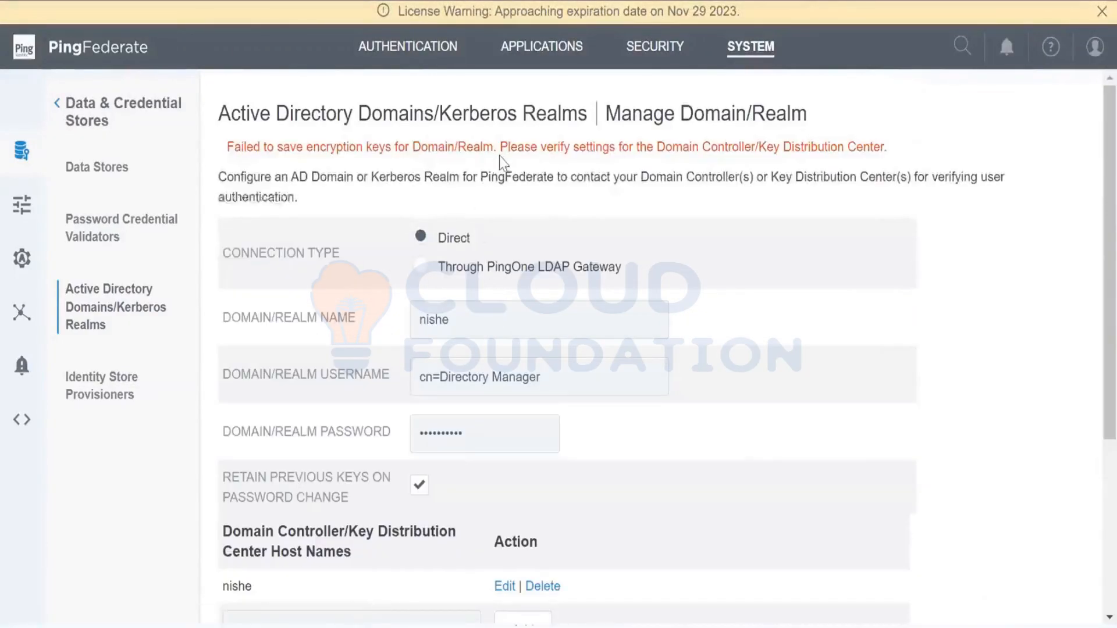
pyautogui.moveTo(499, 152); pyautogui.dragTo(908, 150)
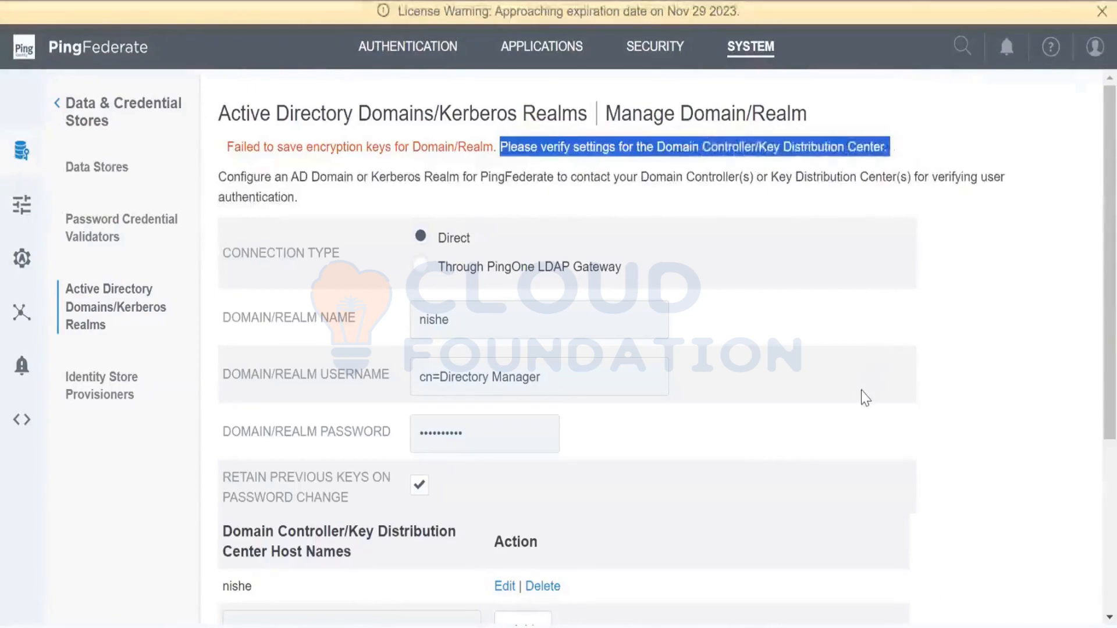
pyautogui.scroll(-2, 861, 394)
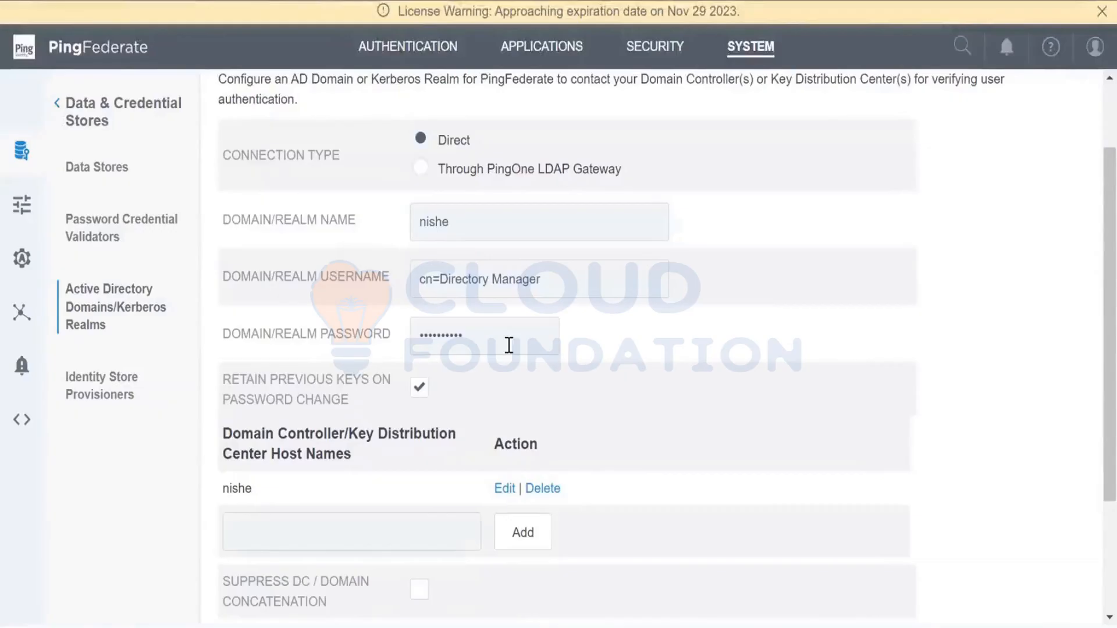
pyautogui.scroll(-3, 989, 448)
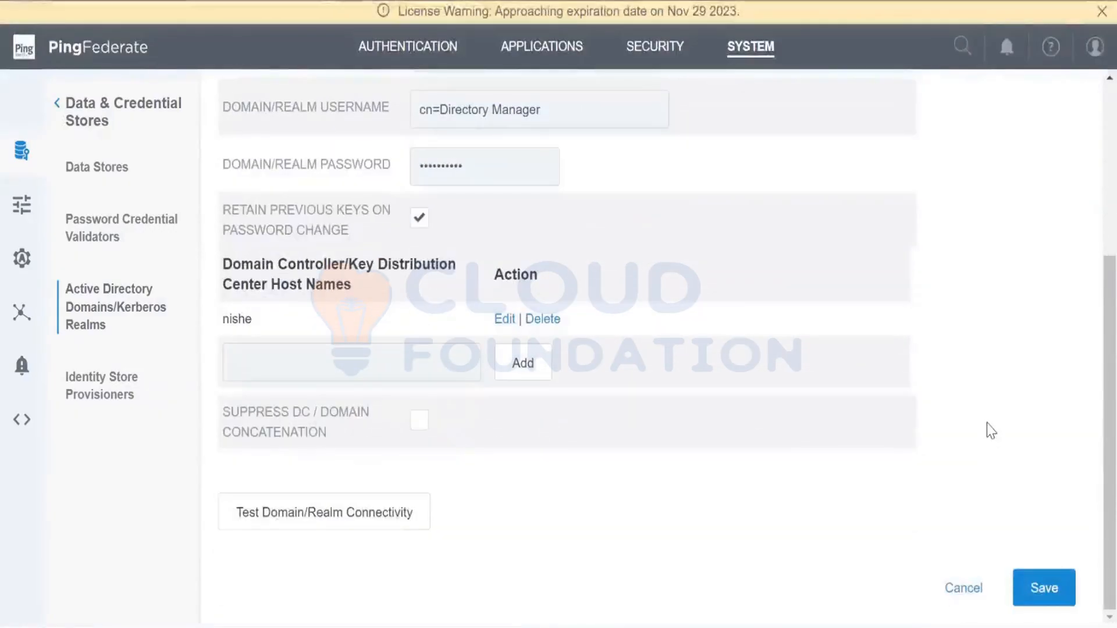
pyautogui.click(420, 221)
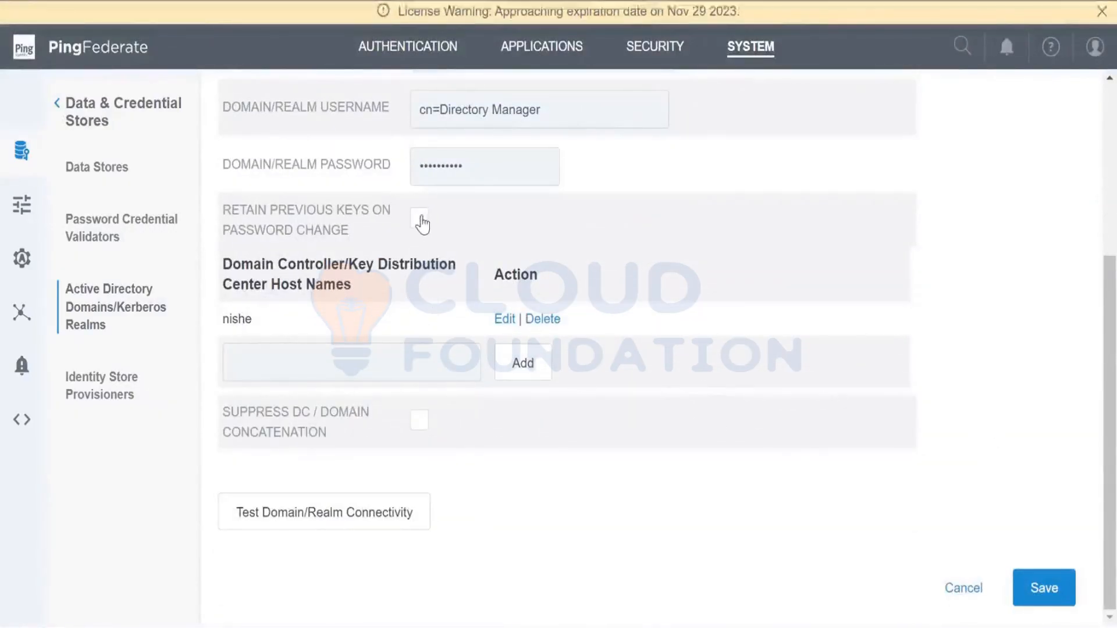
pyautogui.click(1055, 588)
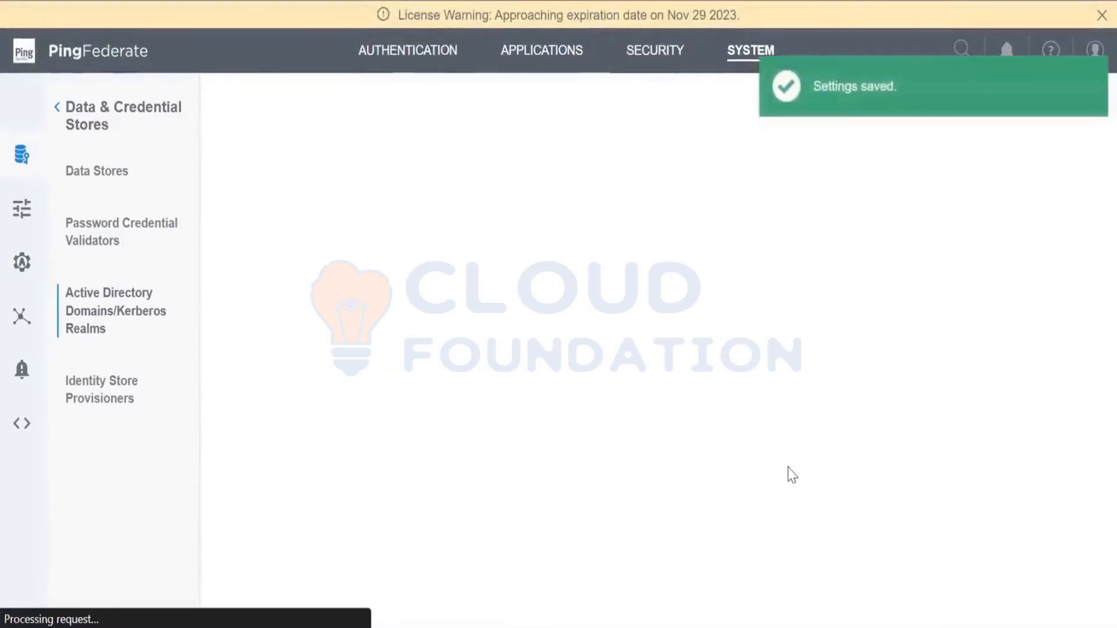
# Start a new IdP adapter instance and enter "Test" as both its Instance Name and Instance ID.
pyautogui.click(411, 52)
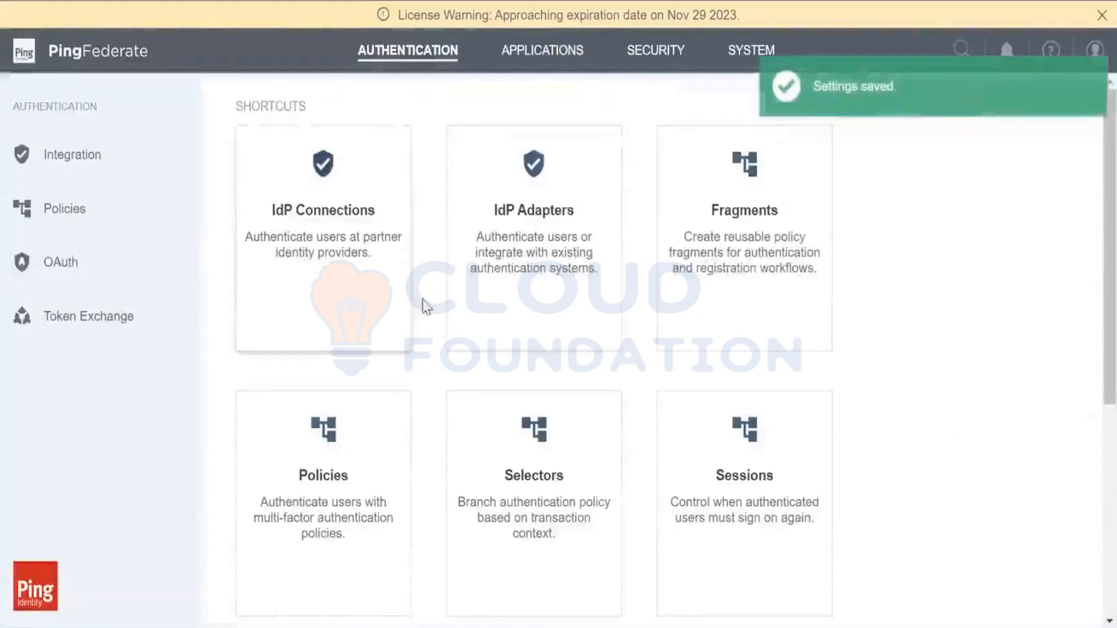
pyautogui.click(547, 277)
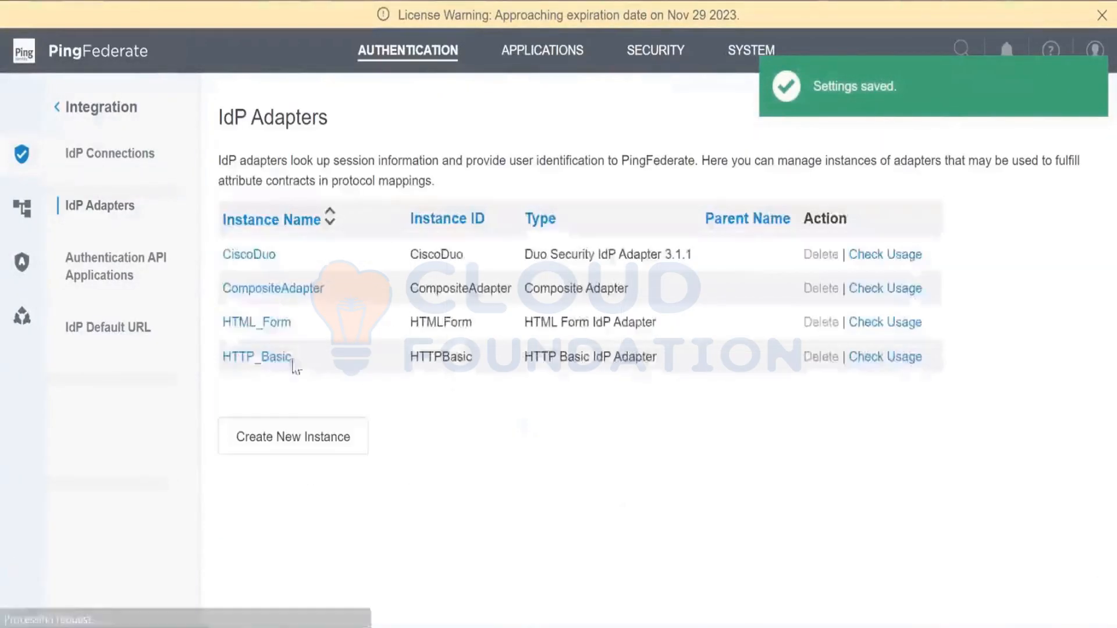
pyautogui.click(349, 434)
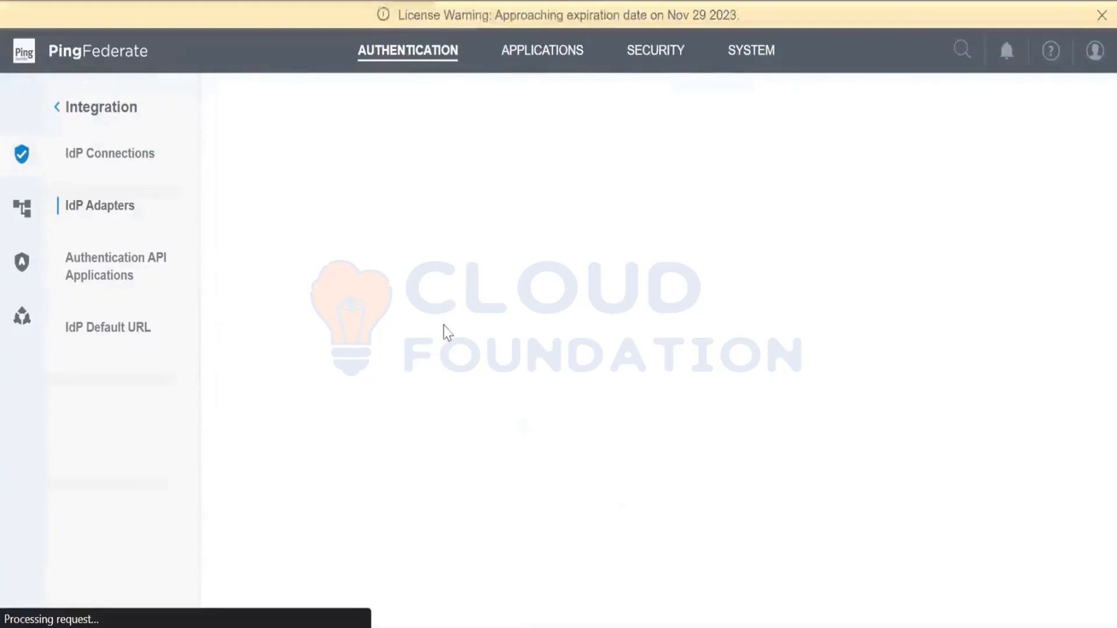
pyautogui.click(475, 270)
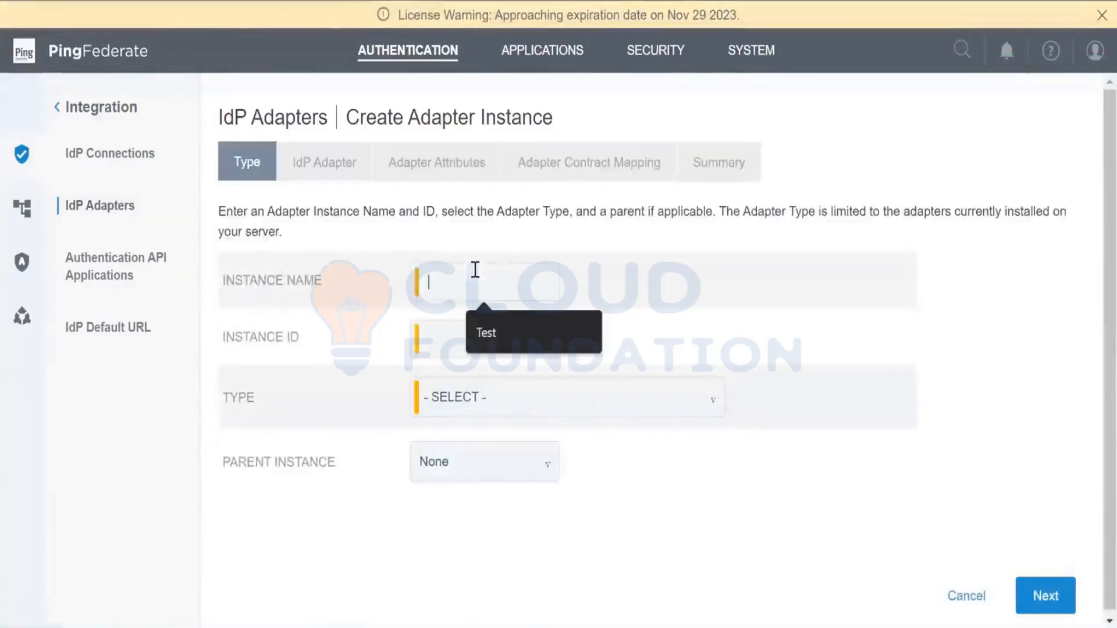
pyautogui.click(499, 329)
pyautogui.click(474, 343)
pyautogui.click(490, 388)
# Set the instance type to Kerberos Adapter and select "nishe" as its Domain/Realm Name.
pyautogui.click(486, 404)
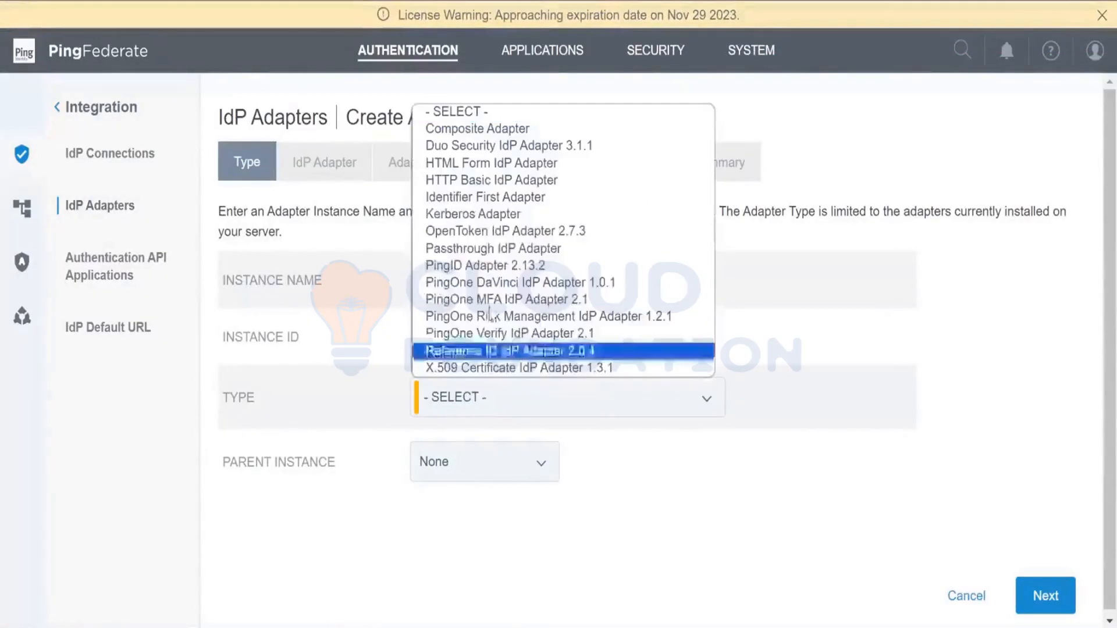
pyautogui.click(466, 215)
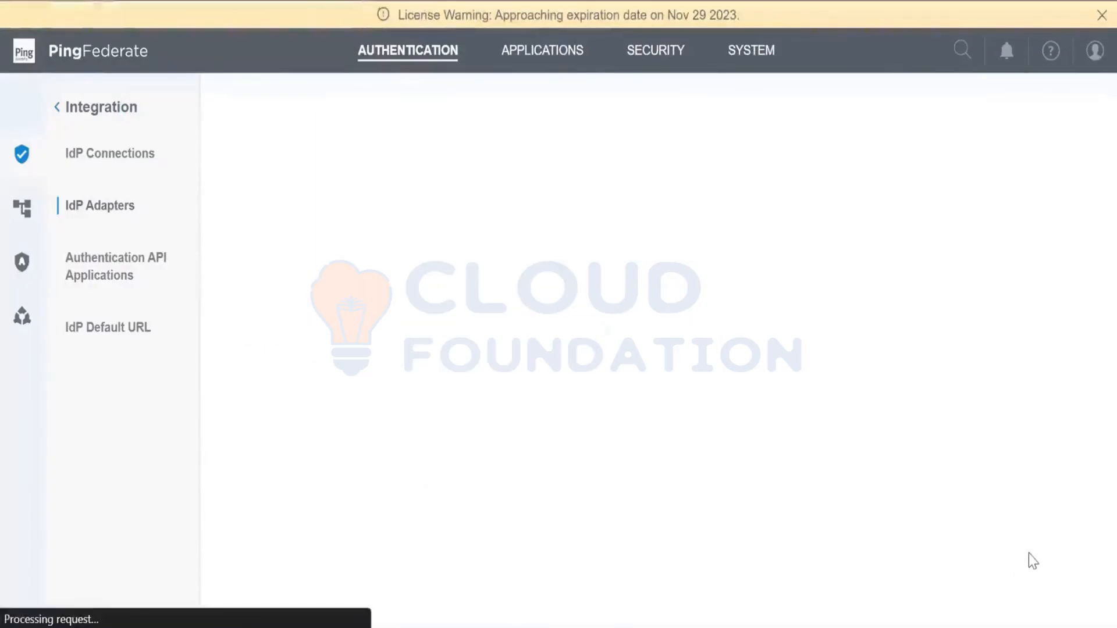
pyautogui.click(1042, 598)
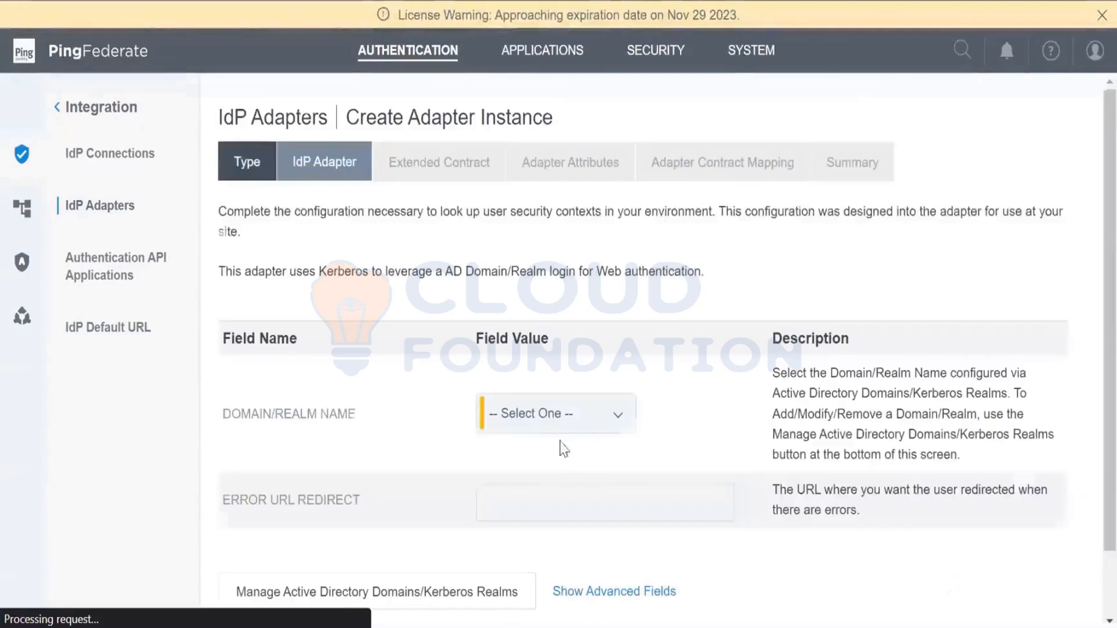
pyautogui.click(541, 416)
pyautogui.click(536, 458)
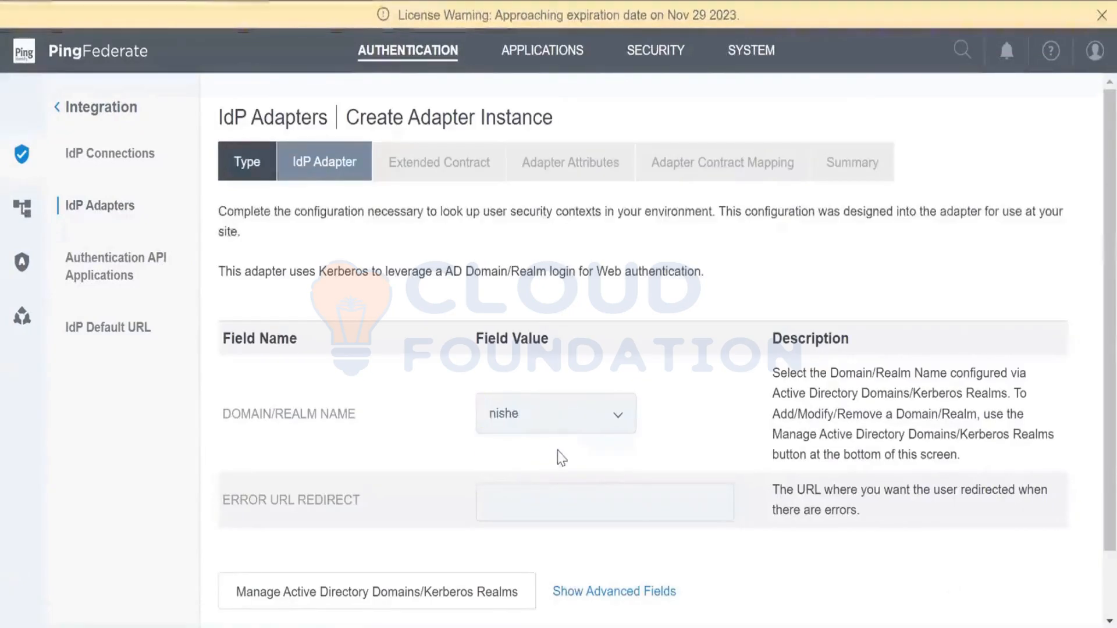
pyautogui.scroll(-2, 561, 458)
pyautogui.click(1045, 595)
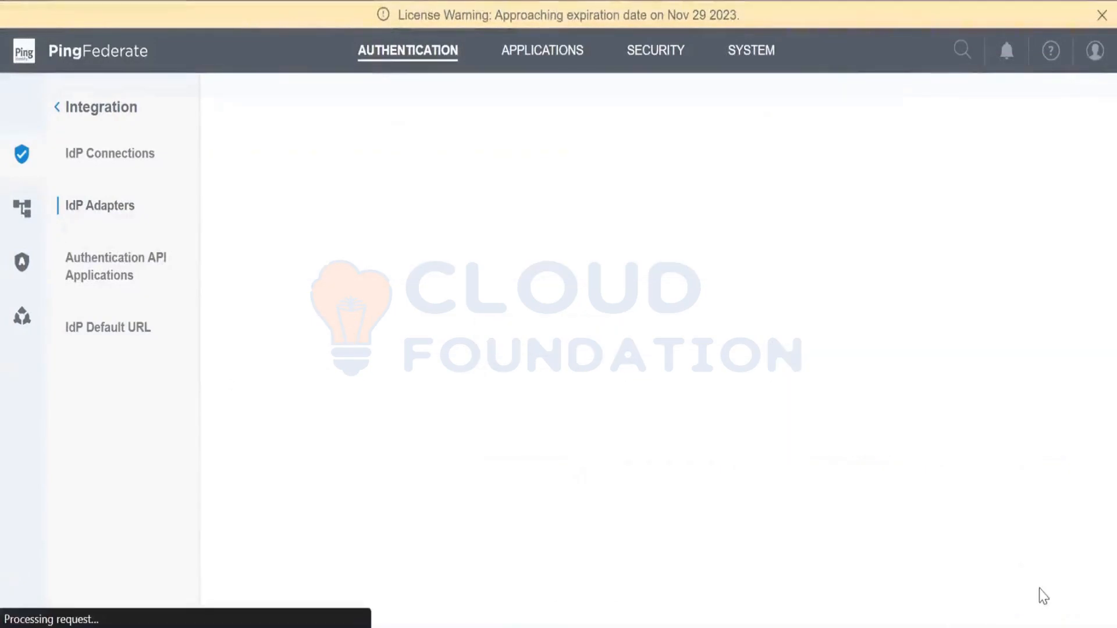
# Leave the adapter contract unextended and mark the Username attribute as Pseudonym.
pyautogui.click(330, 502)
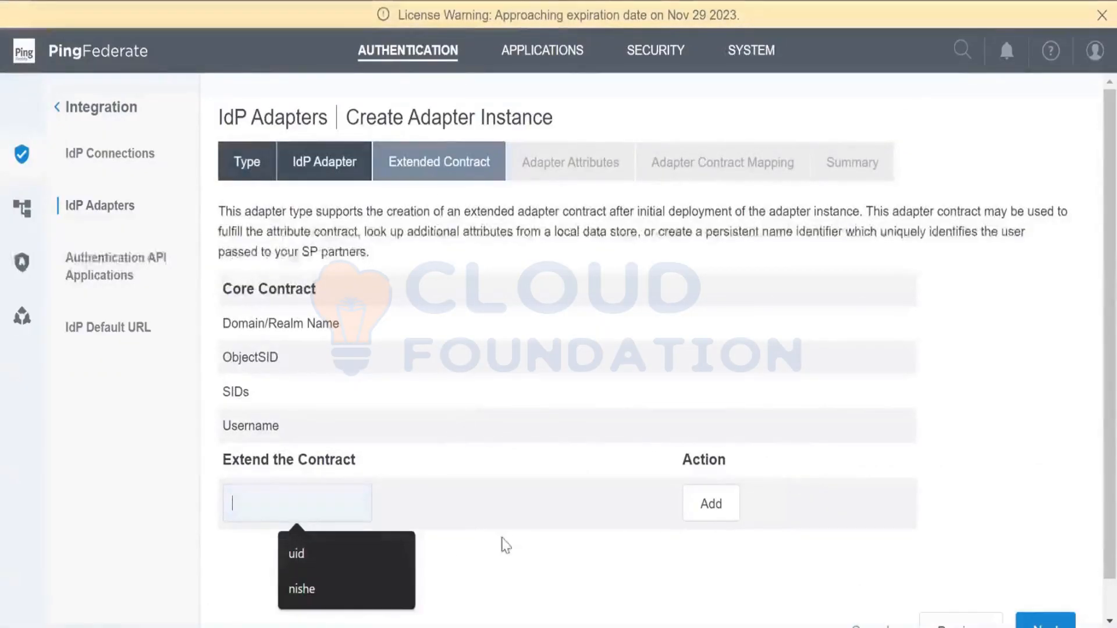
pyautogui.click(487, 499)
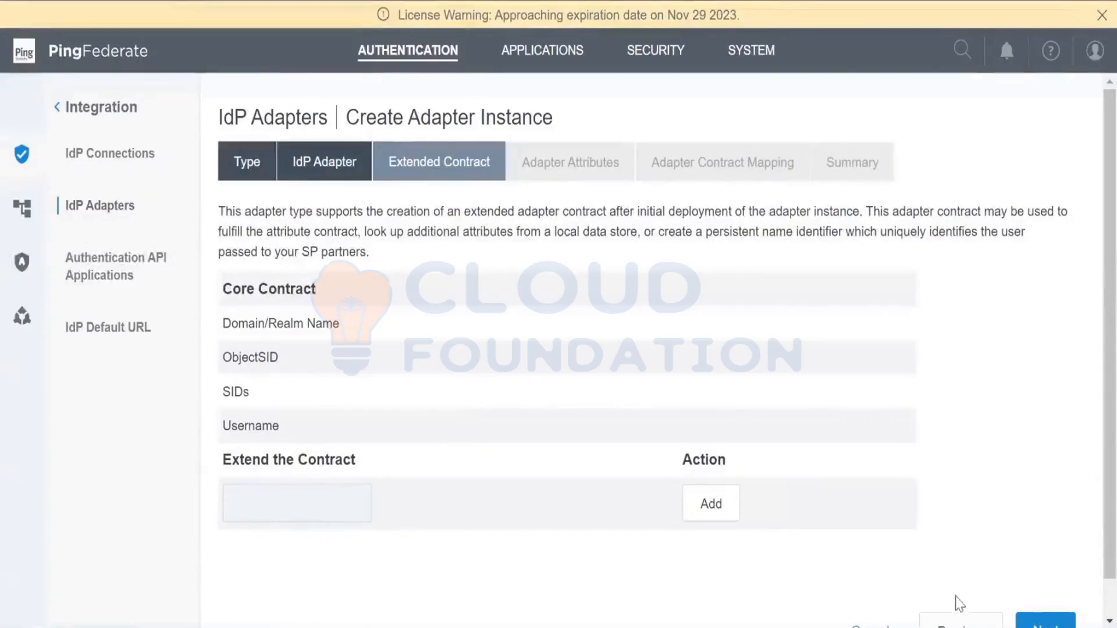
pyautogui.scroll(-1, 989, 599)
pyautogui.click(1056, 599)
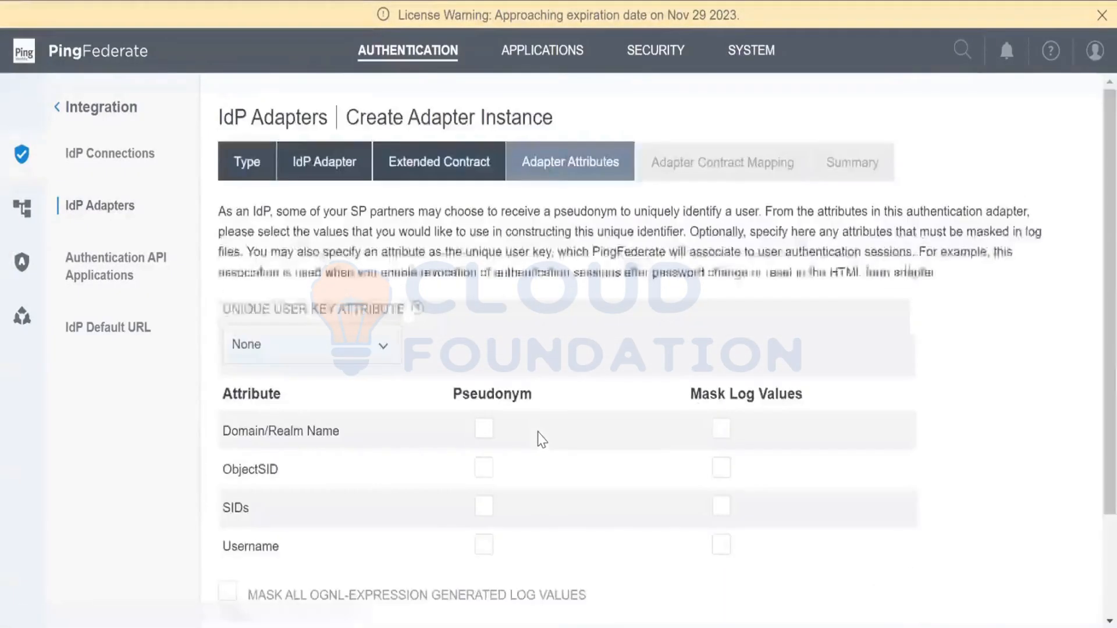
pyautogui.scroll(-1, 535, 444)
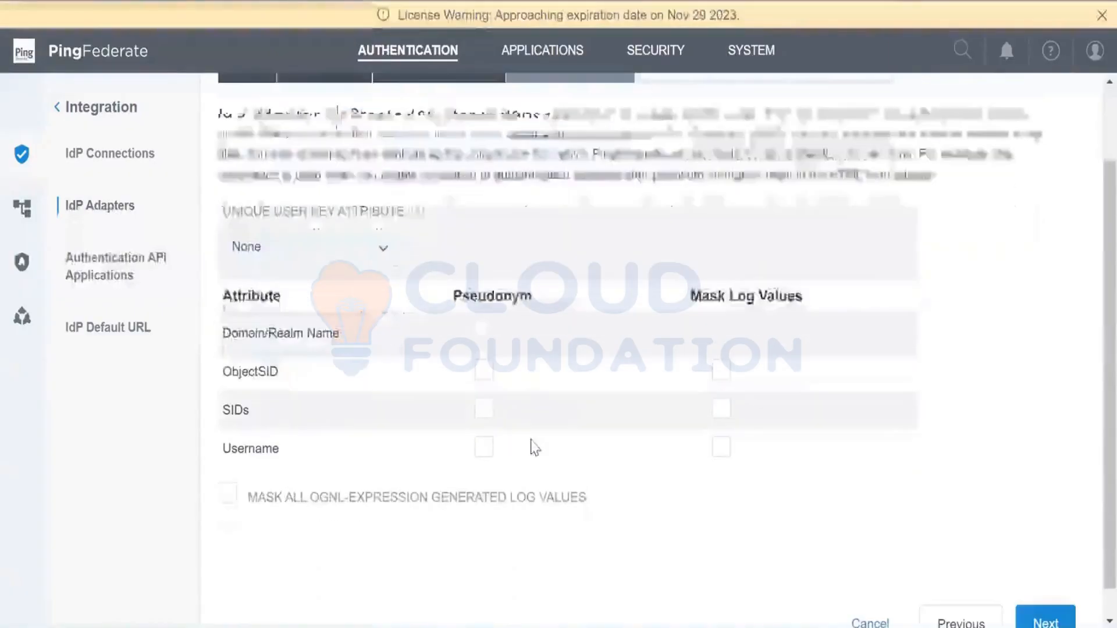
pyautogui.click(485, 448)
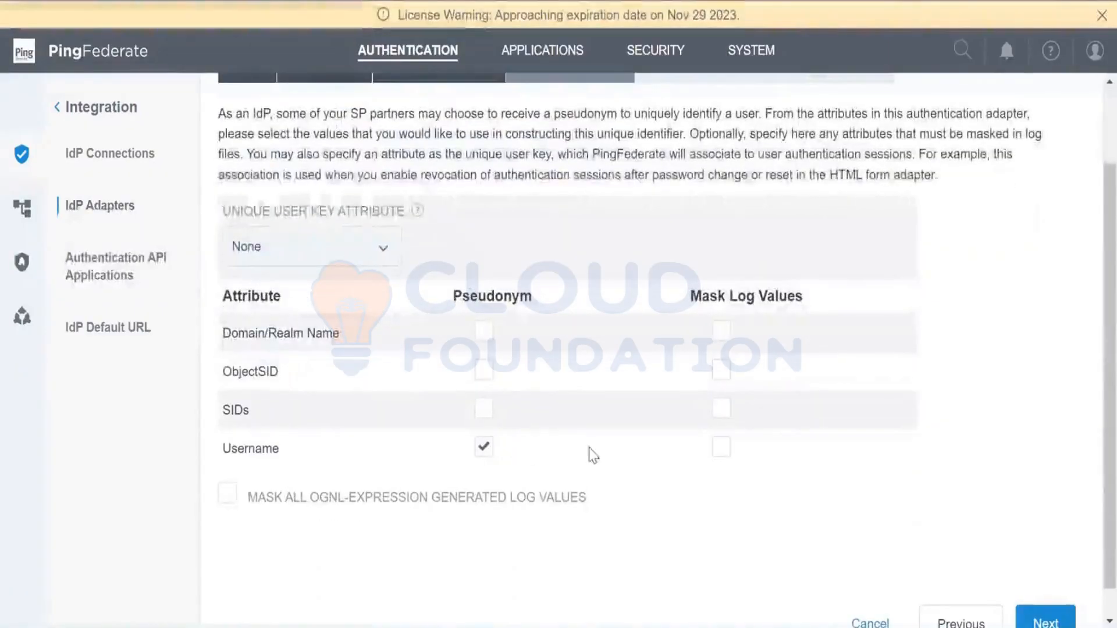
pyautogui.click(1045, 621)
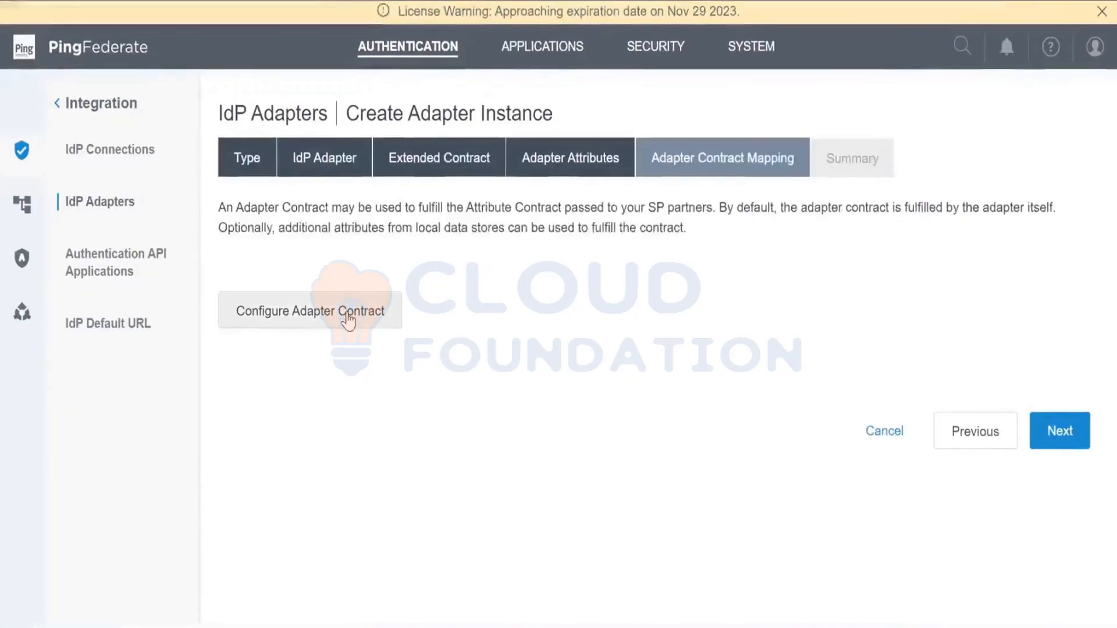
# Keep the default adapter contract mapping and save the Kerberos adapter instance.
pyautogui.click(348, 317)
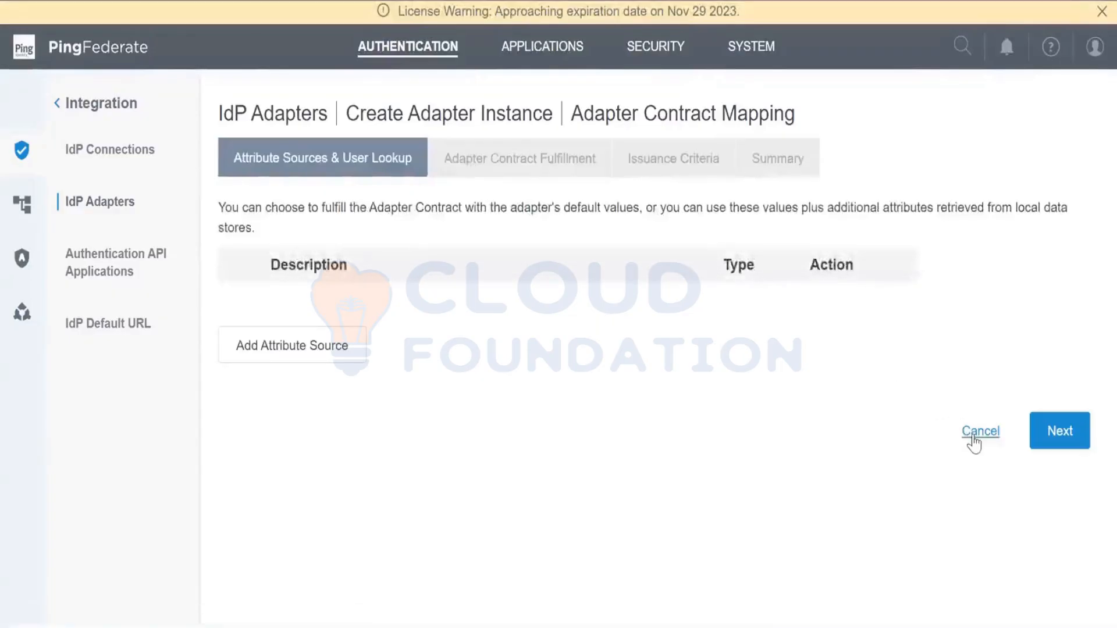
pyautogui.click(974, 436)
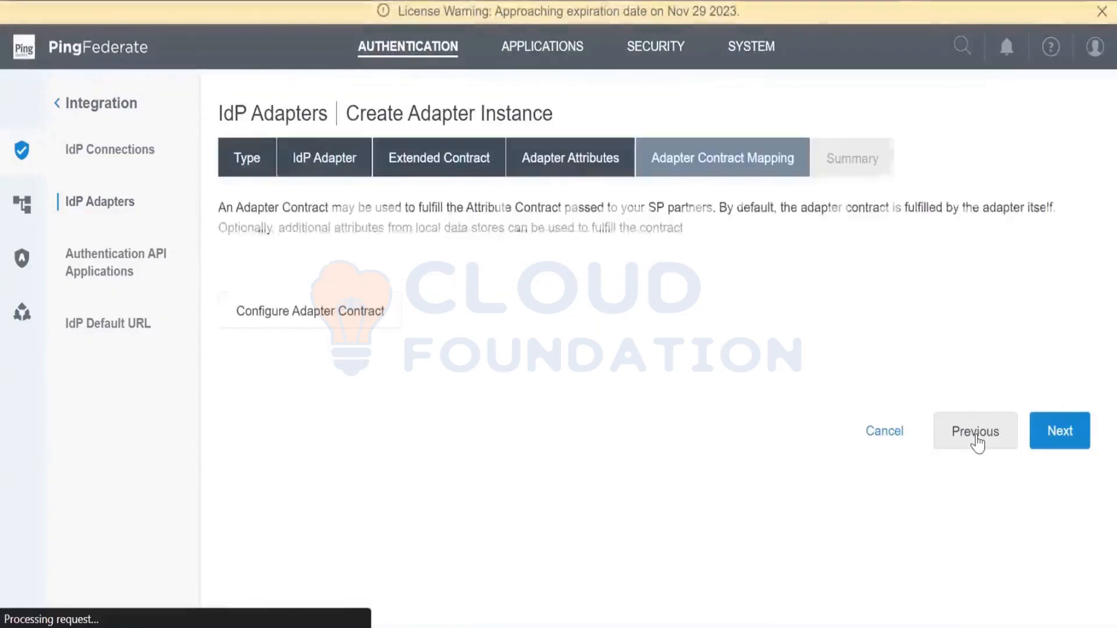
pyautogui.click(1070, 435)
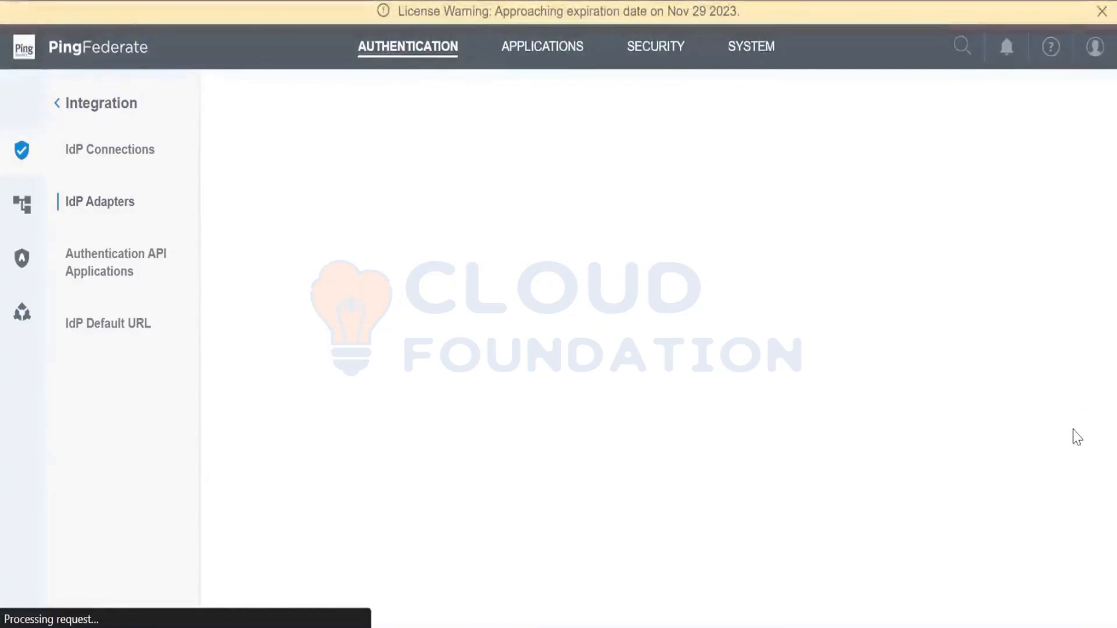
pyautogui.scroll(-15, 1077, 436)
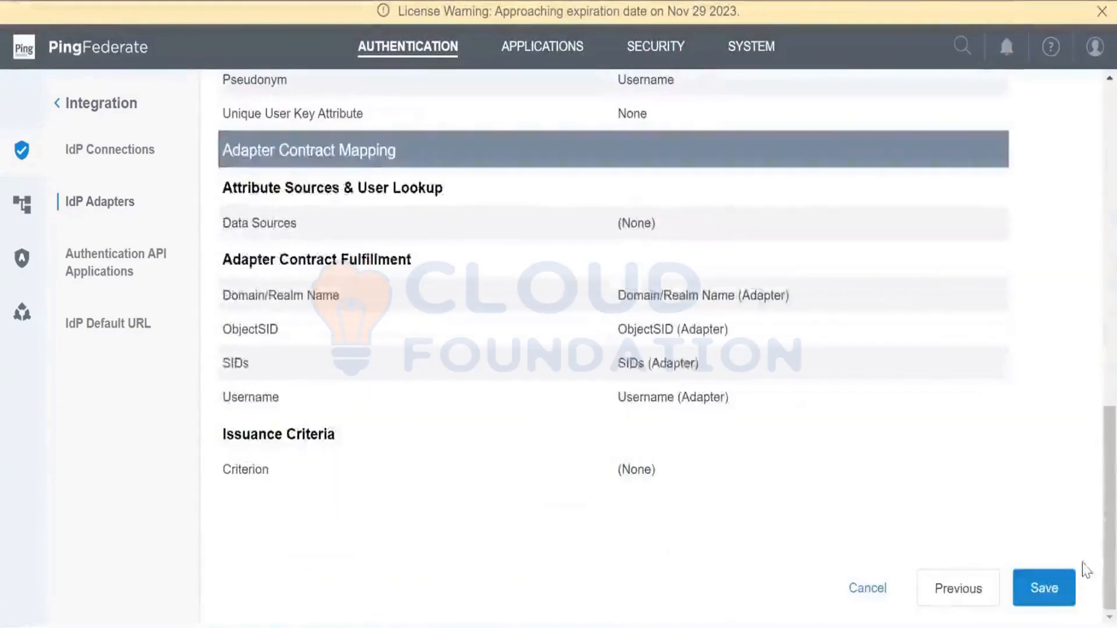
pyautogui.click(1045, 588)
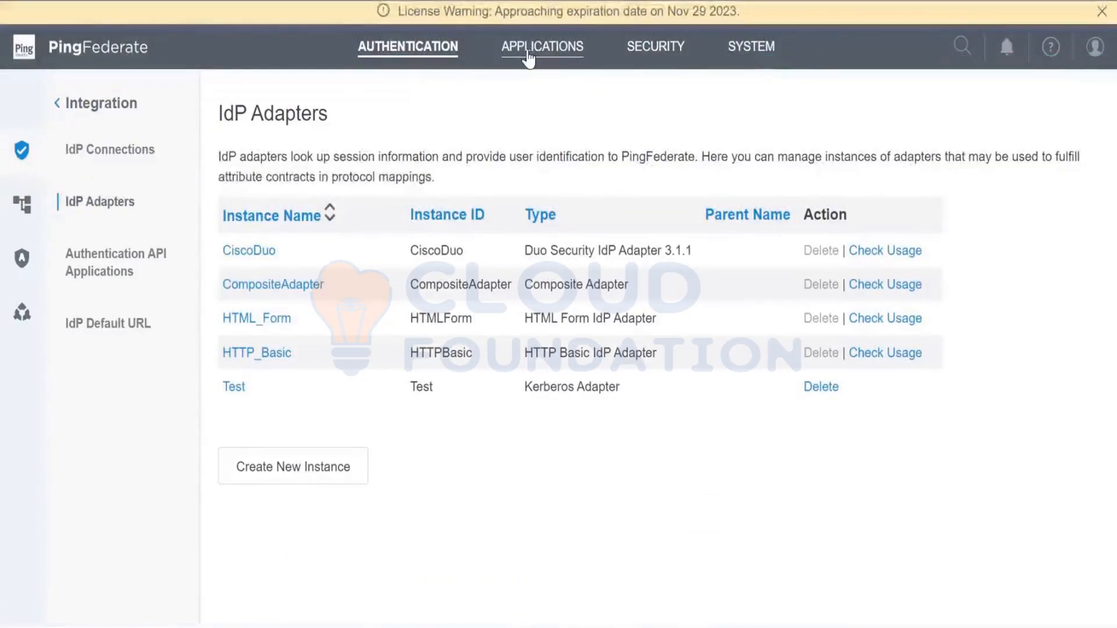
# View the SP Connections list and return to the IdP Adapters list.
pyautogui.click(528, 53)
pyautogui.click(326, 249)
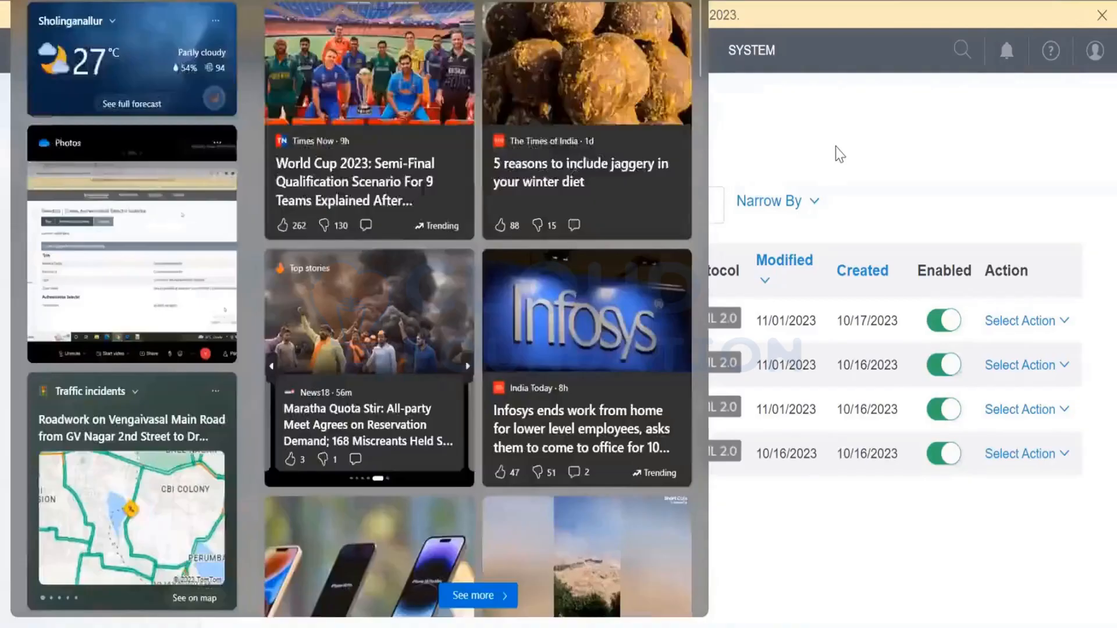
pyautogui.click(836, 147)
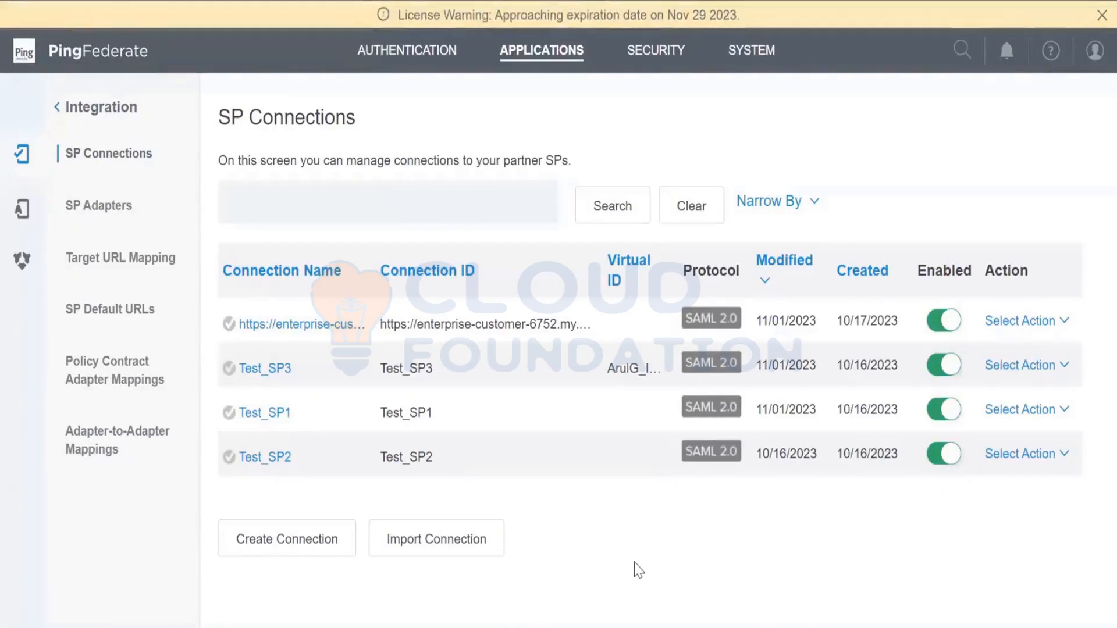
pyautogui.click(397, 58)
pyautogui.click(585, 262)
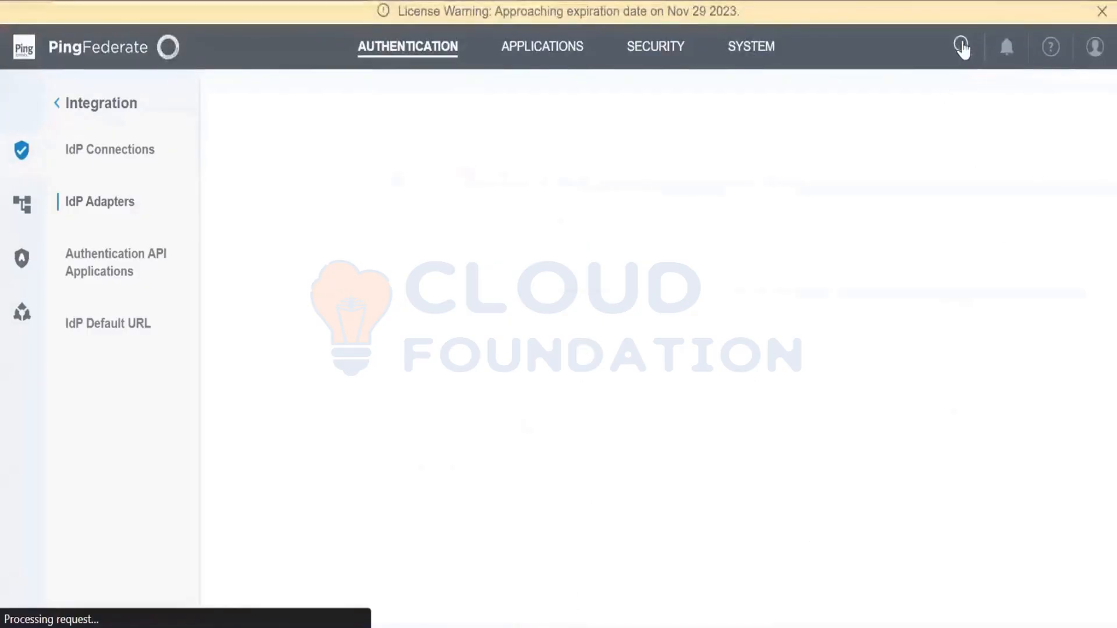
# Run certmgr.msc from Windows to open the current user's certificate manager.
pyautogui.press('super+r')
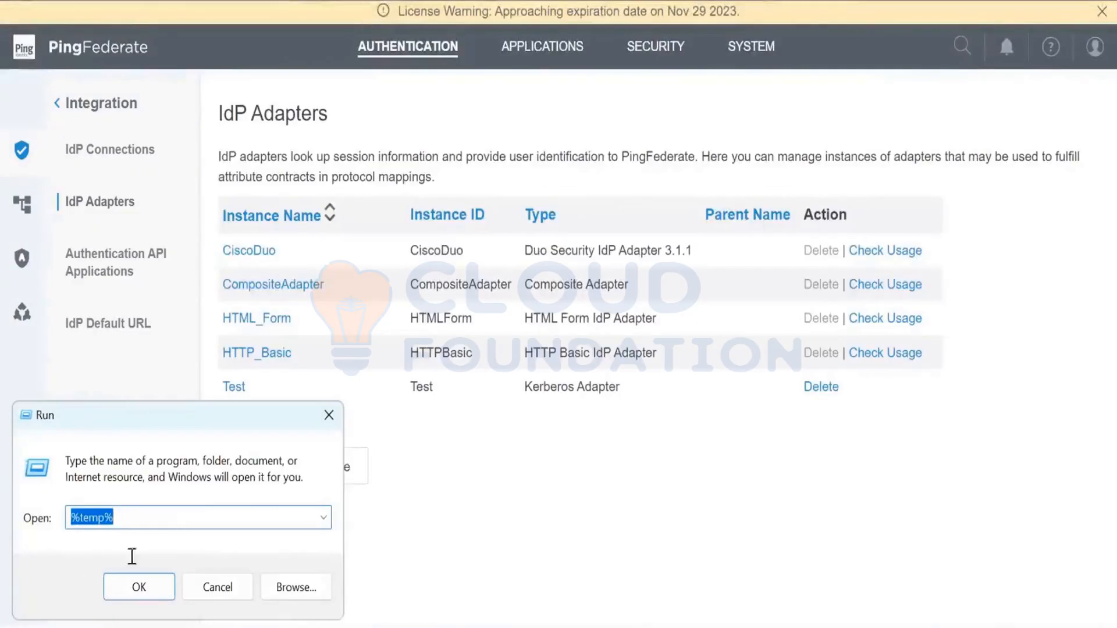
pyautogui.press('BackSpace')
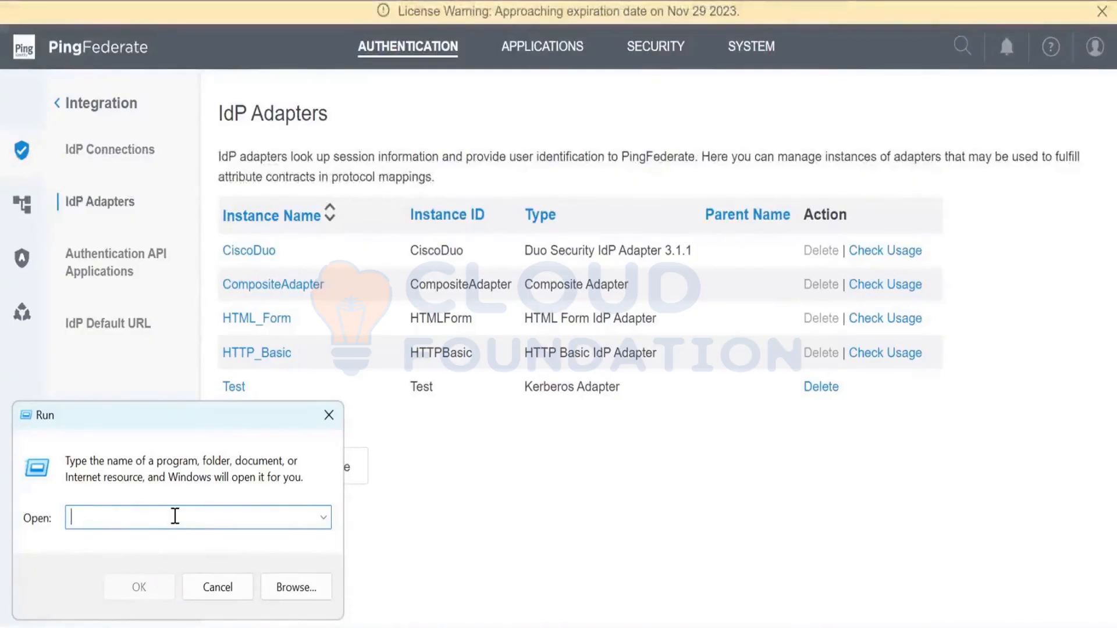
pyautogui.write('cert')
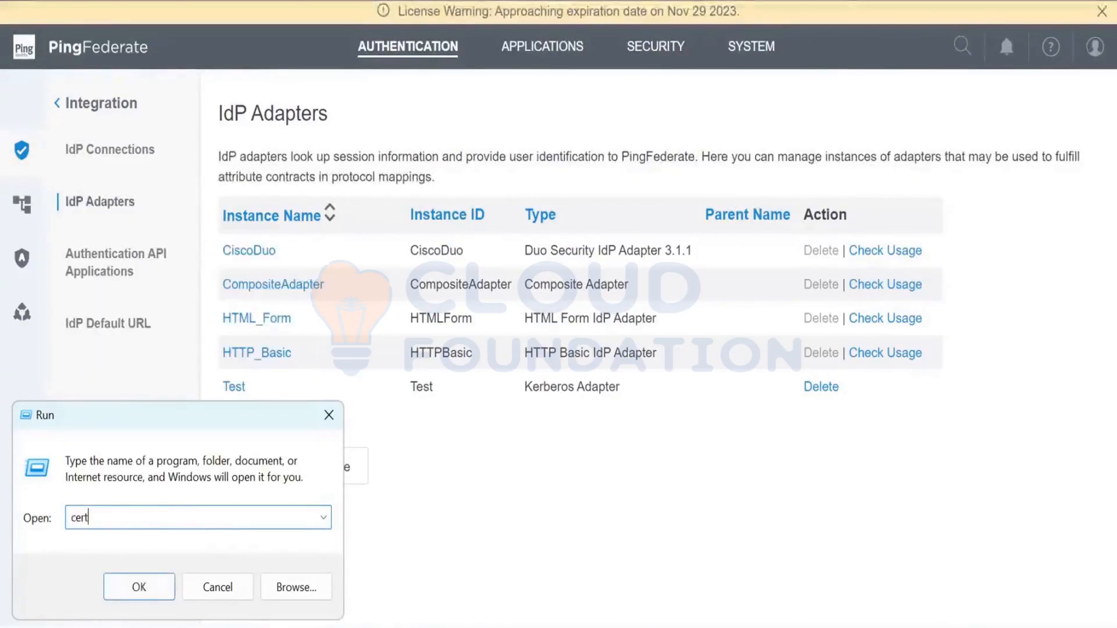
pyautogui.write('mgr.')
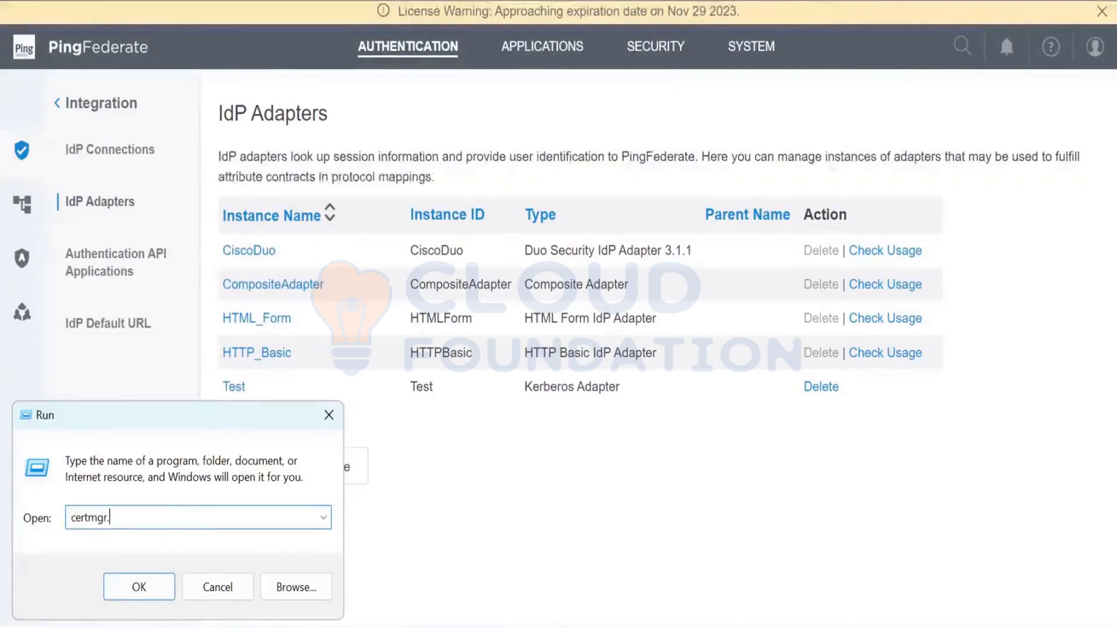
pyautogui.write('msc')
pyautogui.click(145, 589)
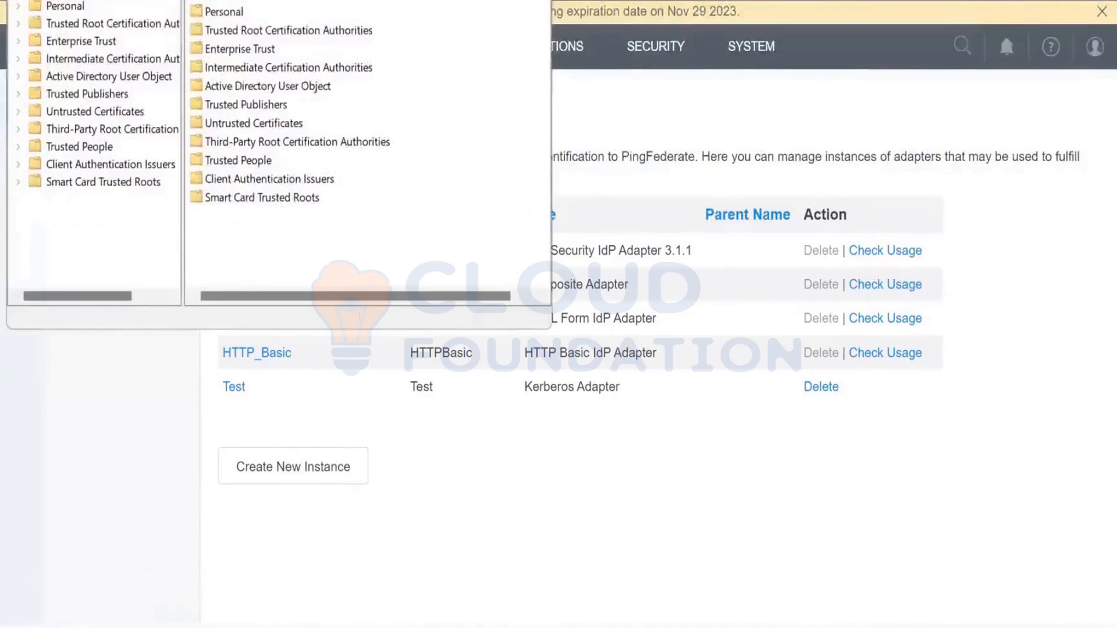
pyautogui.moveTo(652, 90)
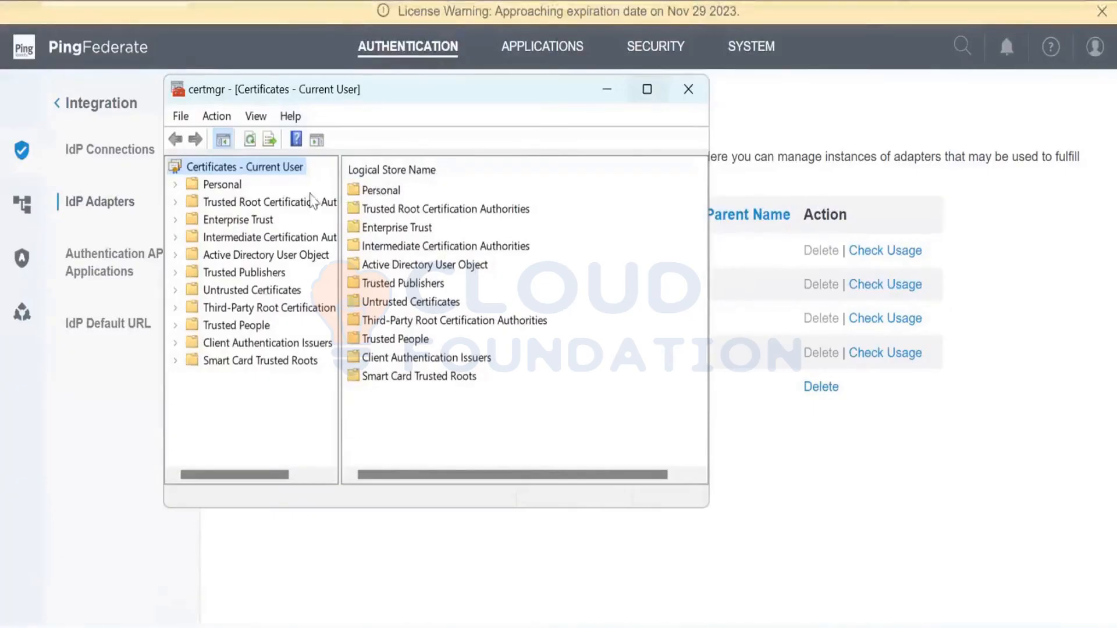
# Examine the Personal store and the certificate lists under Intermediate Certification Authorities, Untrusted Certificates and Third-Party Root Certification Authorities.
pyautogui.click(228, 185)
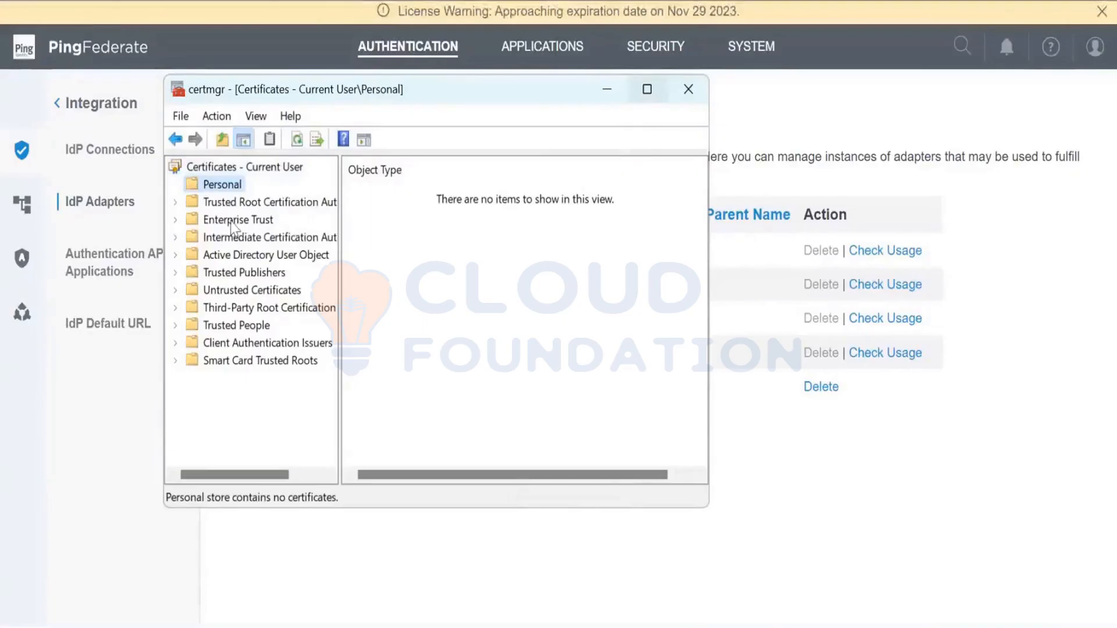
pyautogui.click(177, 204)
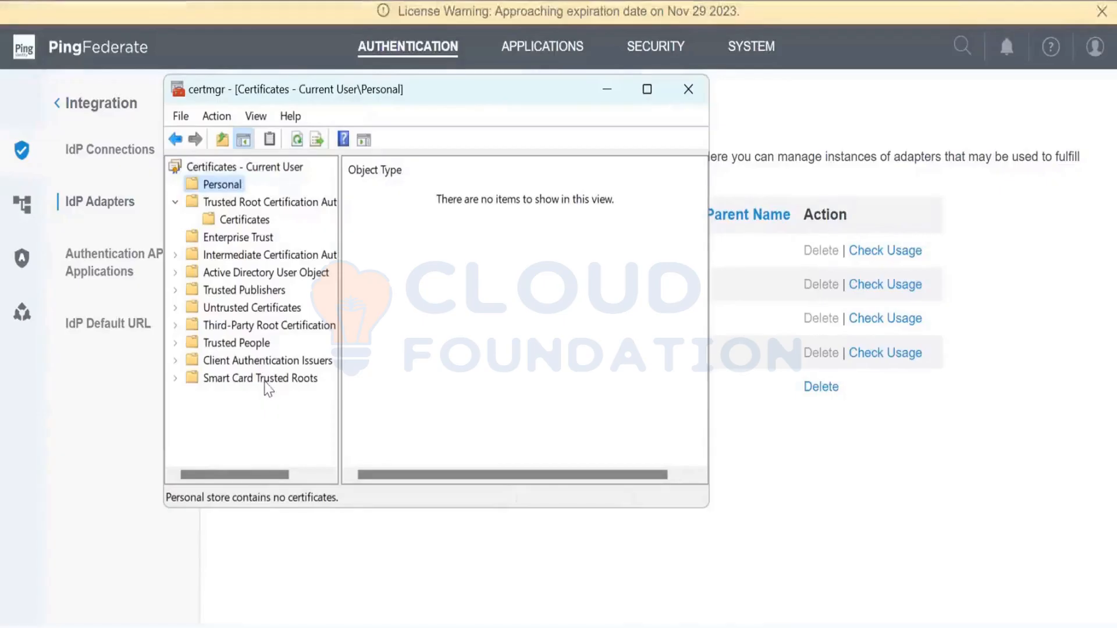
pyautogui.click(176, 325)
pyautogui.click(176, 307)
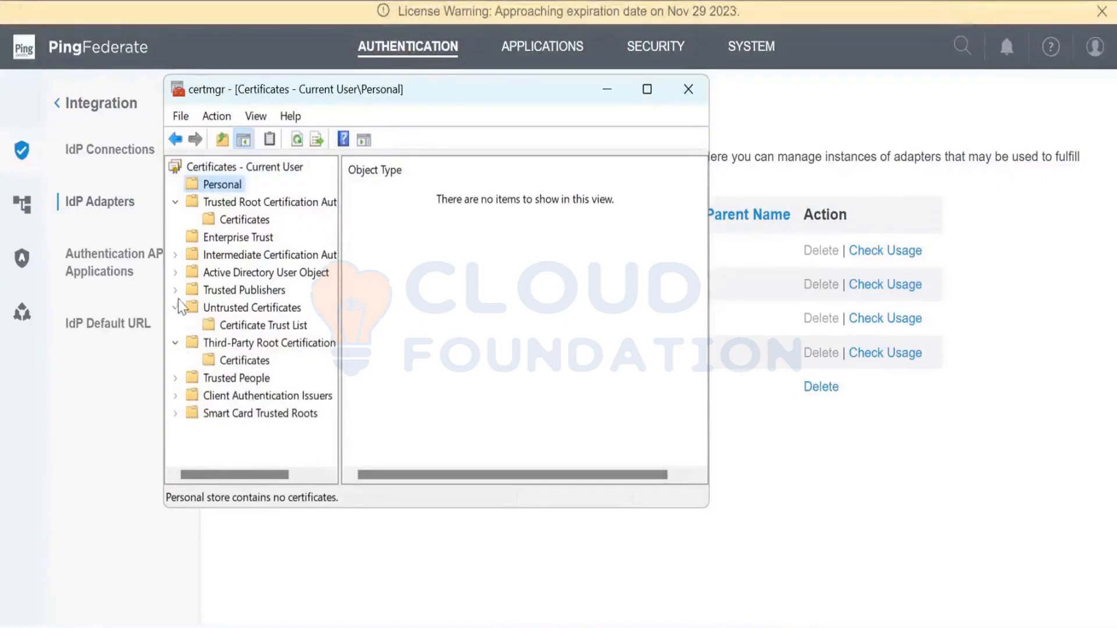
pyautogui.click(175, 255)
pyautogui.click(234, 273)
pyautogui.click(233, 291)
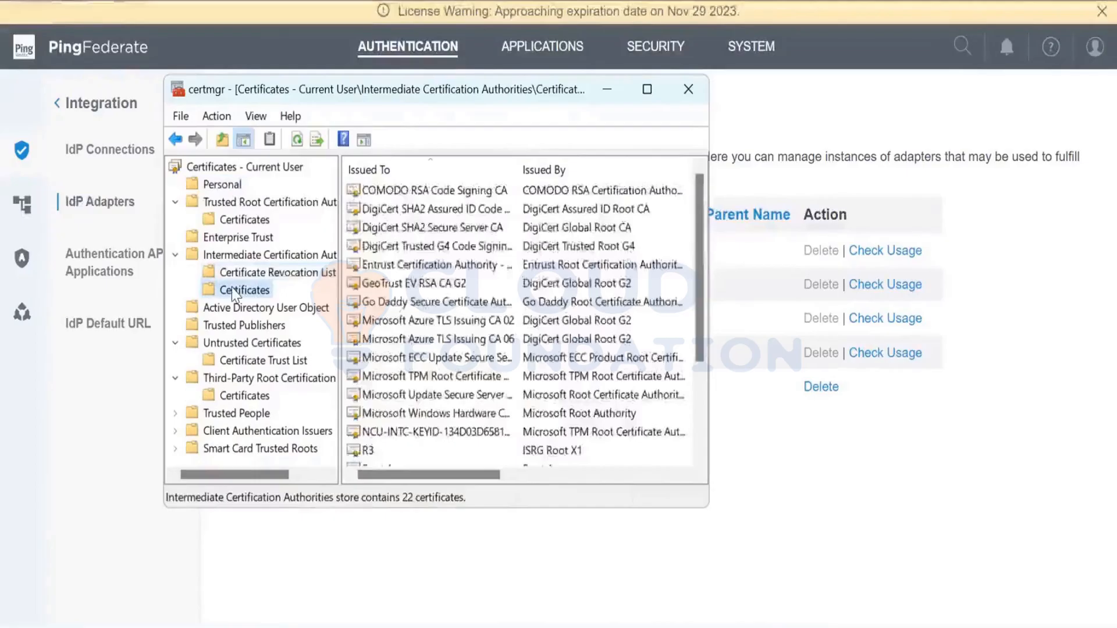
pyautogui.click(224, 362)
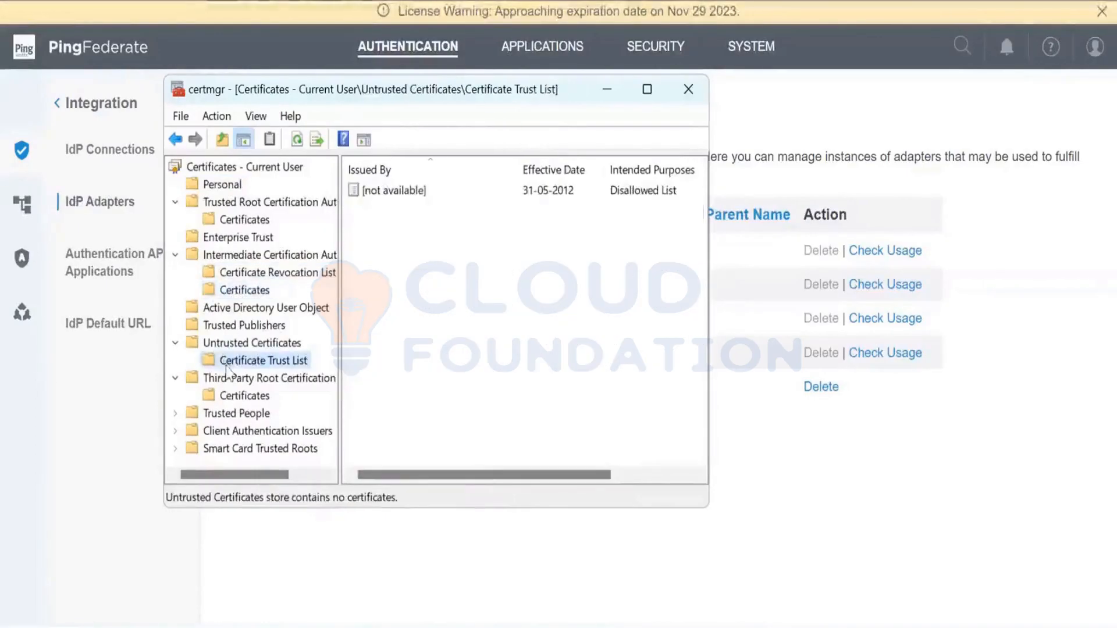
pyautogui.click(231, 400)
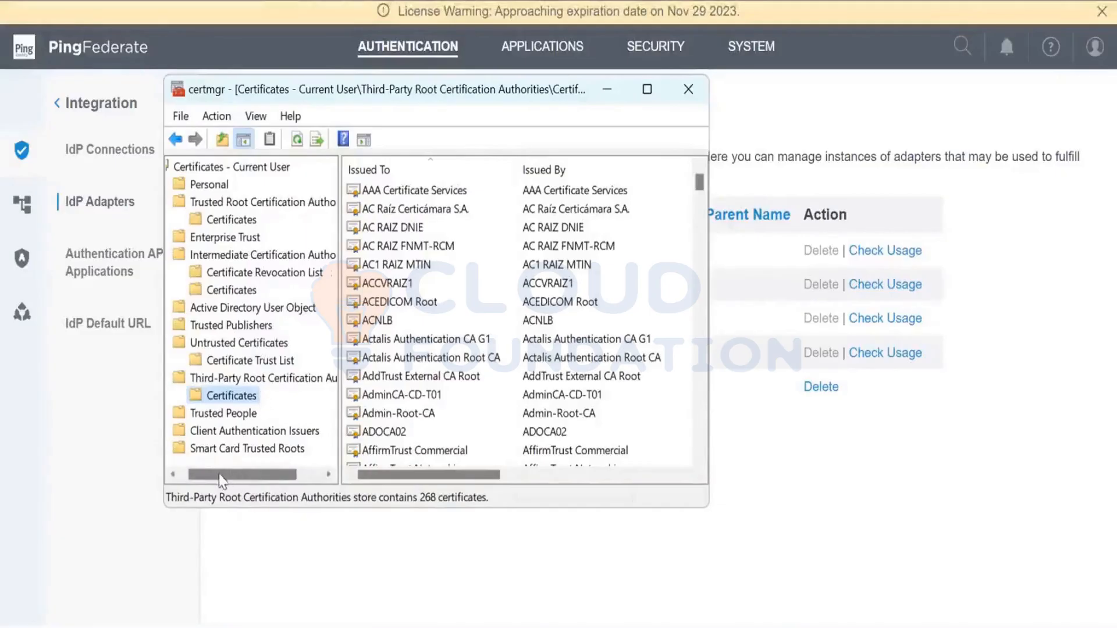
# Collapse the Trusted Root, Intermediate and Untrusted Certificates stores and show the contents of the Personal store.
pyautogui.moveTo(220, 476); pyautogui.dragTo(209, 476)
pyautogui.click(175, 202)
pyautogui.click(175, 237)
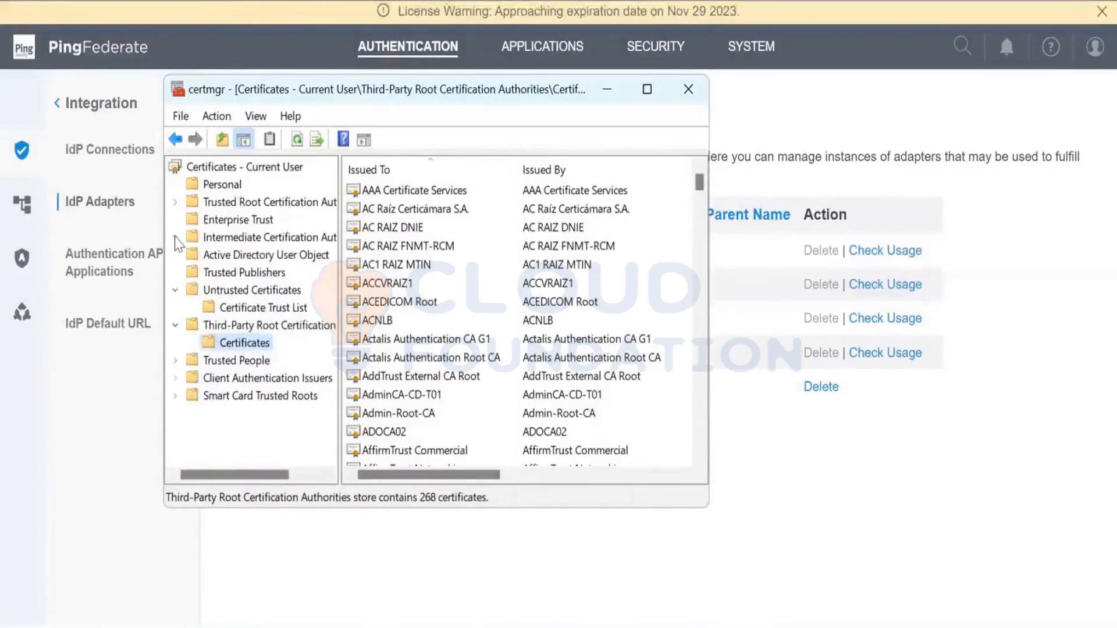
pyautogui.click(175, 290)
pyautogui.click(230, 185)
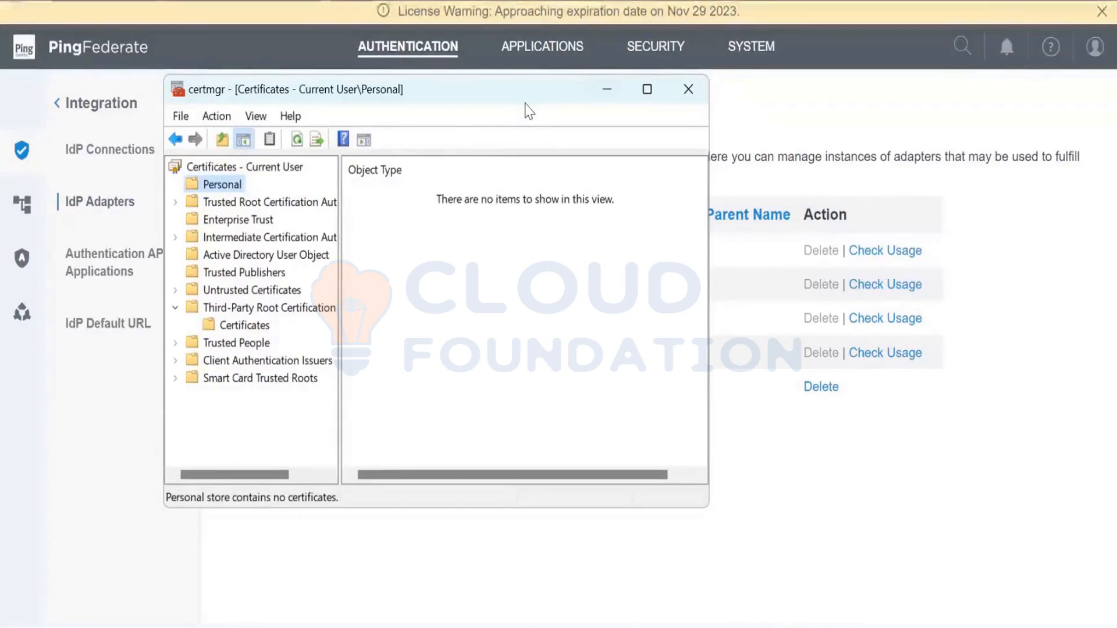
pyautogui.moveTo(525, 103); pyautogui.dragTo(526, 109)
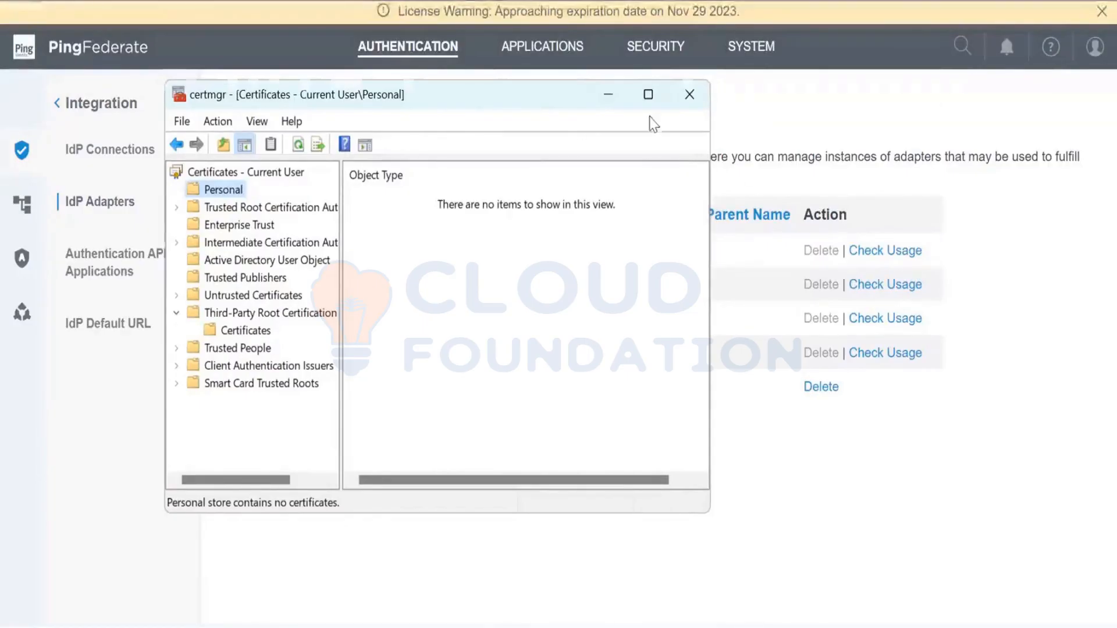
pyautogui.moveTo(651, 118)
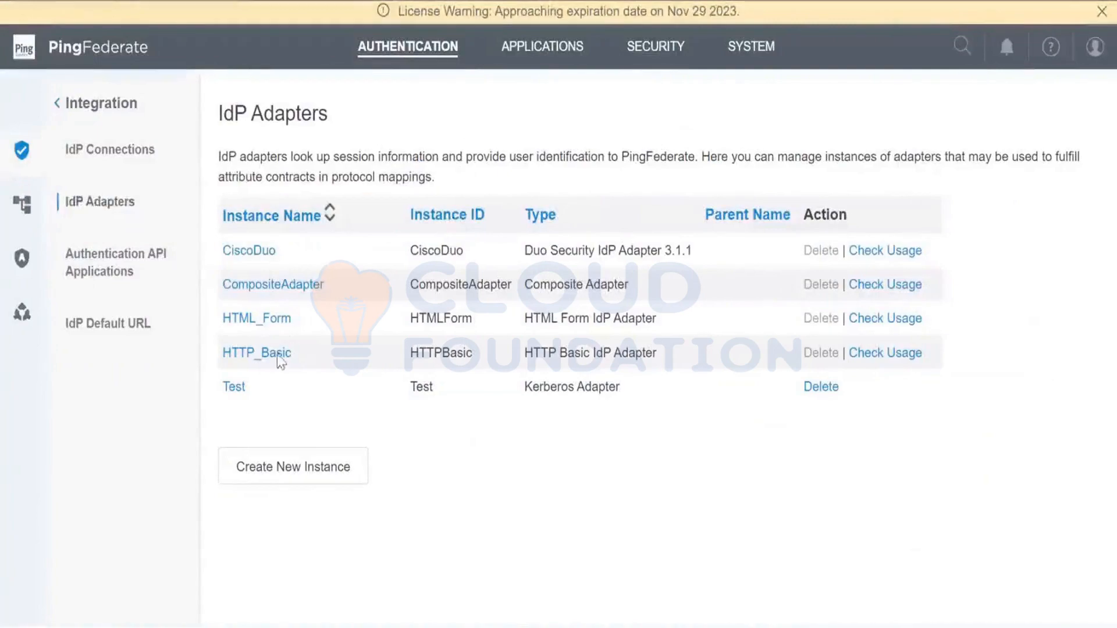
# Switch to PingFederate and start a new IdP adapter instance of type X.509 Certificate IdP Adapter 1.3.1.
pyautogui.click(283, 479)
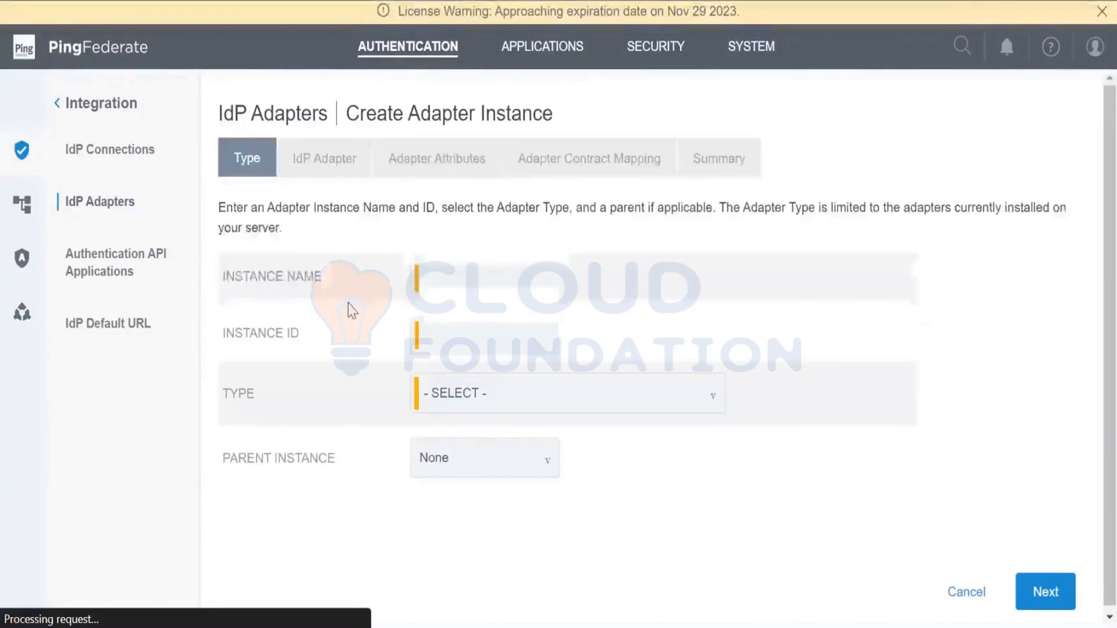
pyautogui.click(440, 402)
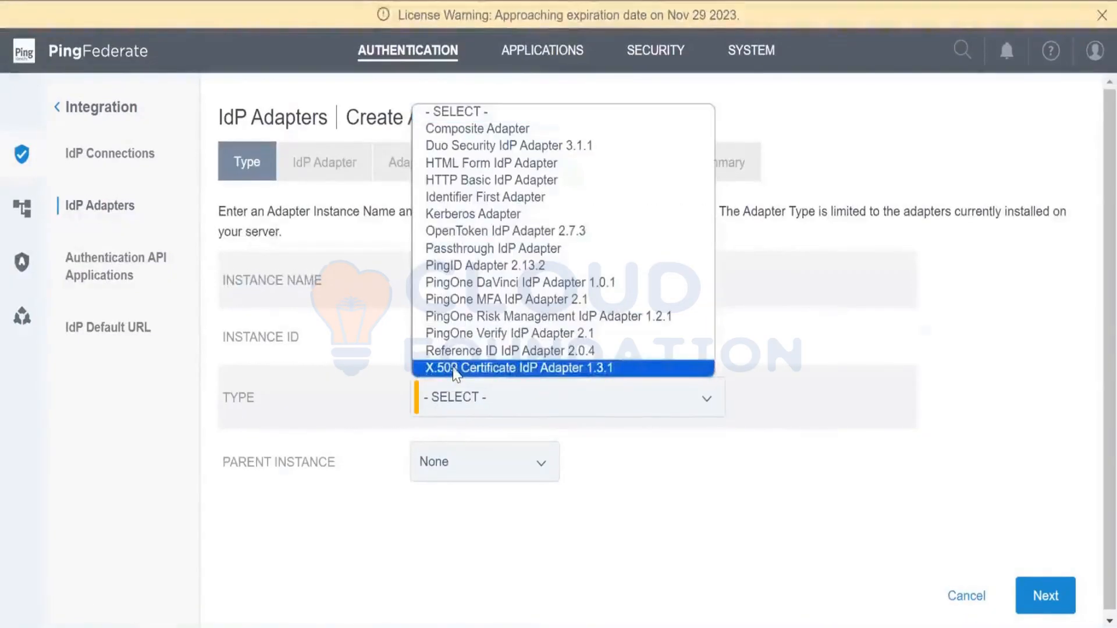
pyautogui.click(454, 368)
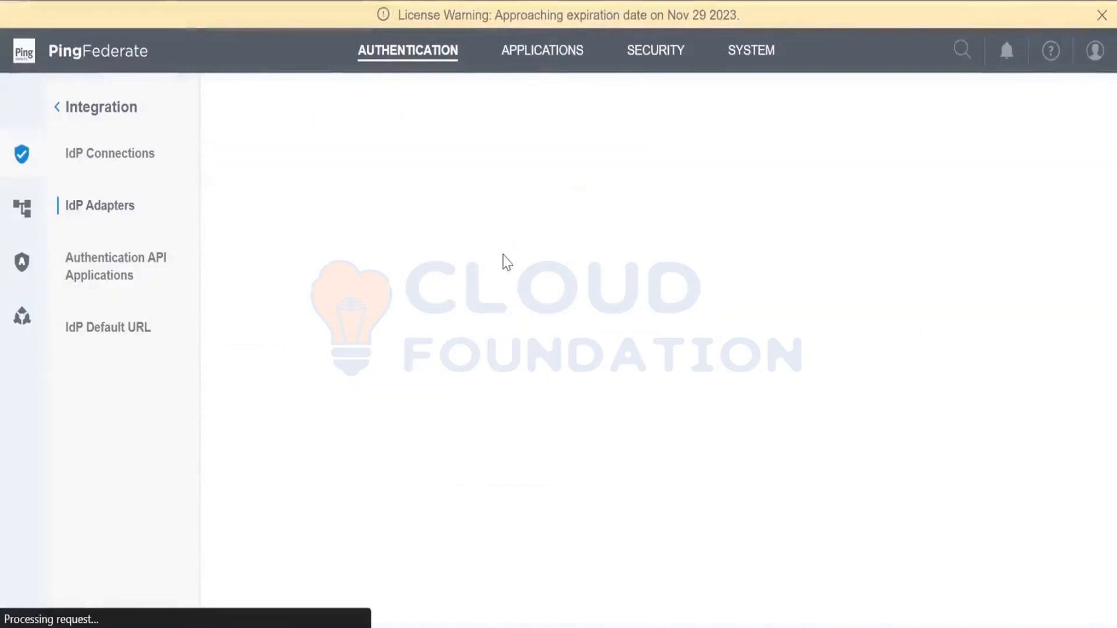
# Set both the instance name and instance ID to certAdapter and continue to the IdP Adapter settings.
pyautogui.click(505, 282)
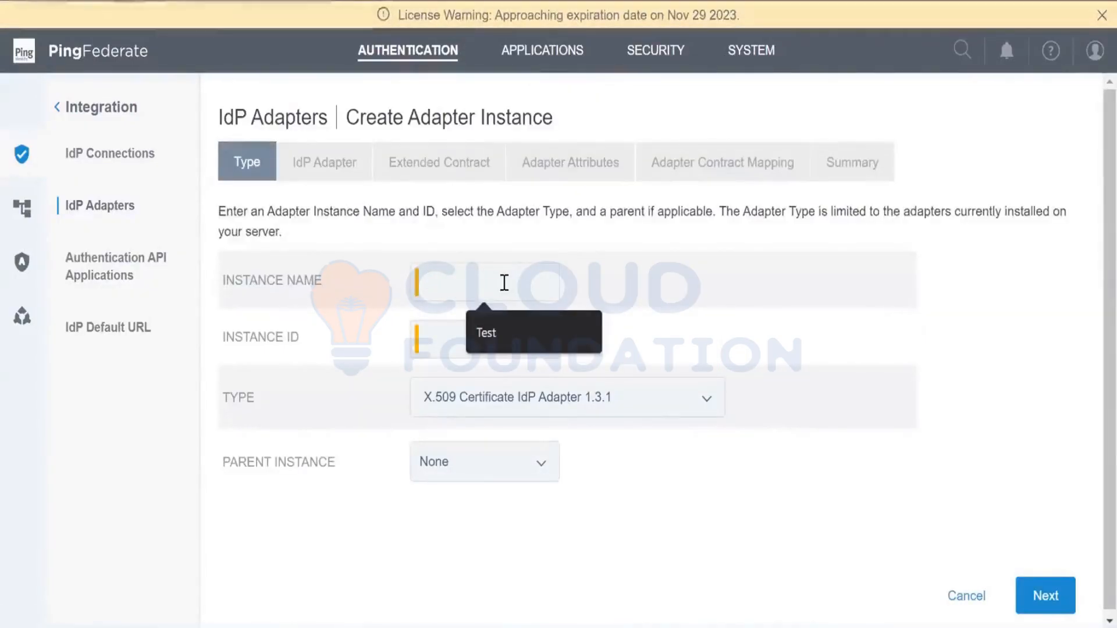
pyautogui.write('cert')
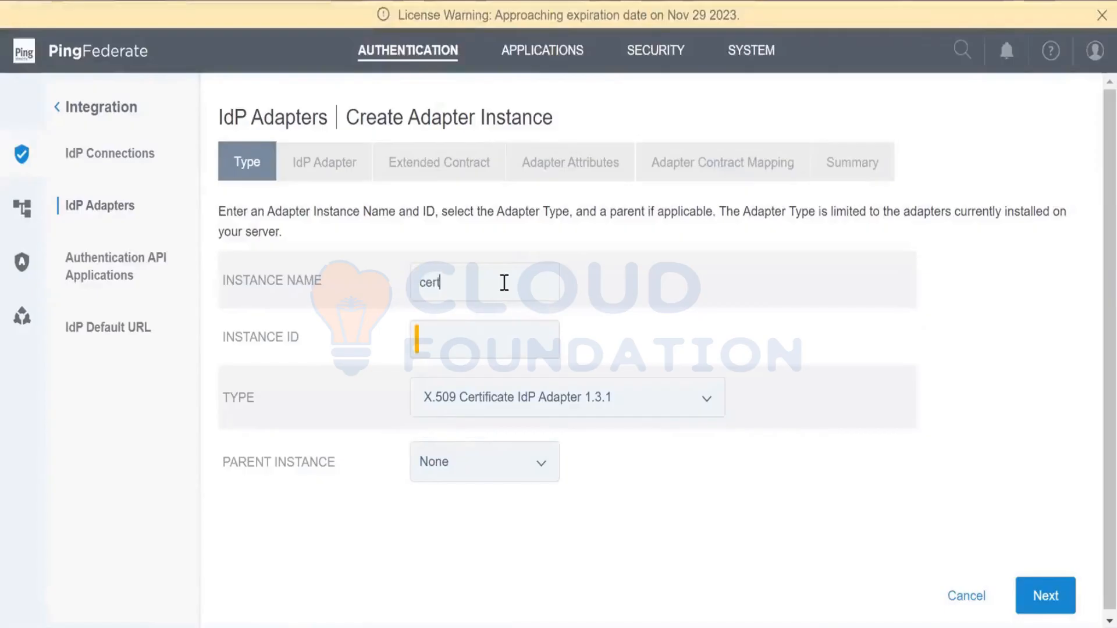
pyautogui.write('Adapter')
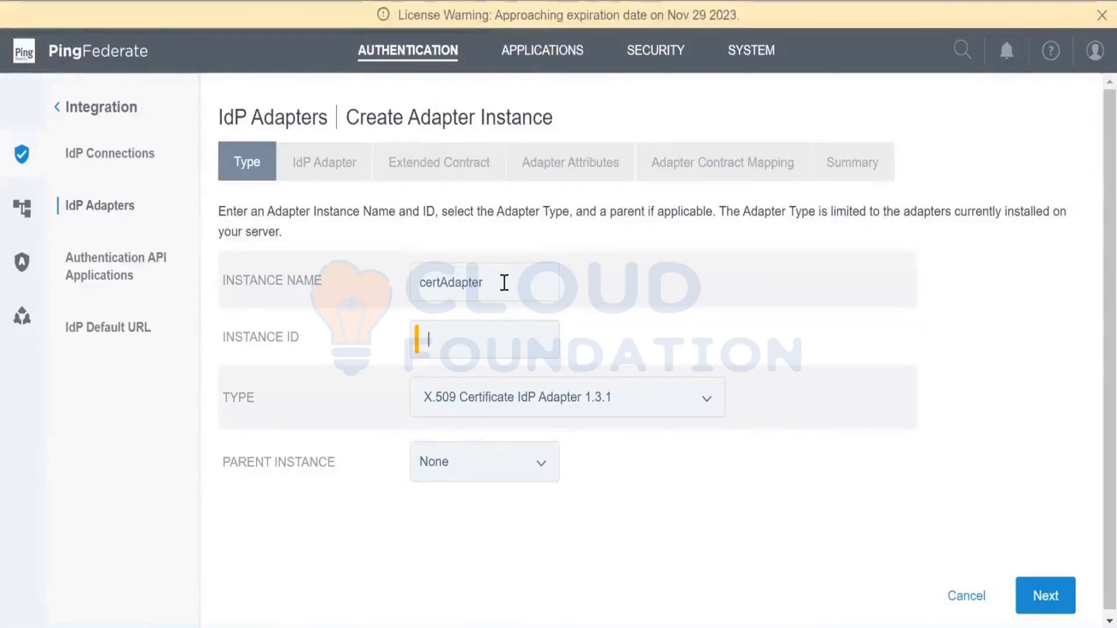
pyautogui.press('Tab')
pyautogui.write('certA')
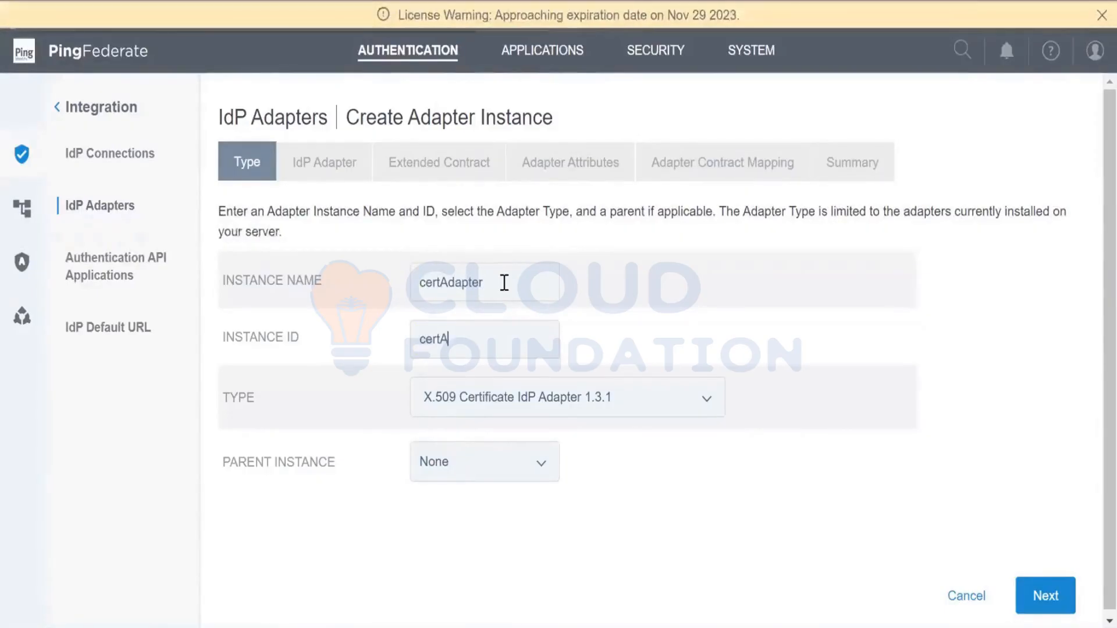
pyautogui.write('dapter')
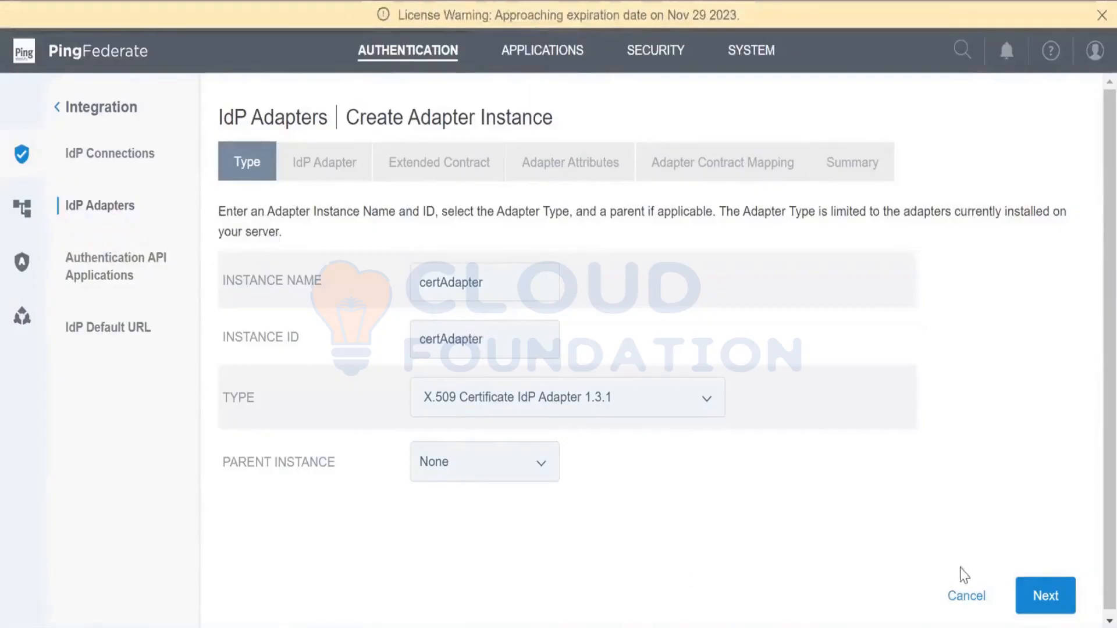
pyautogui.click(1033, 596)
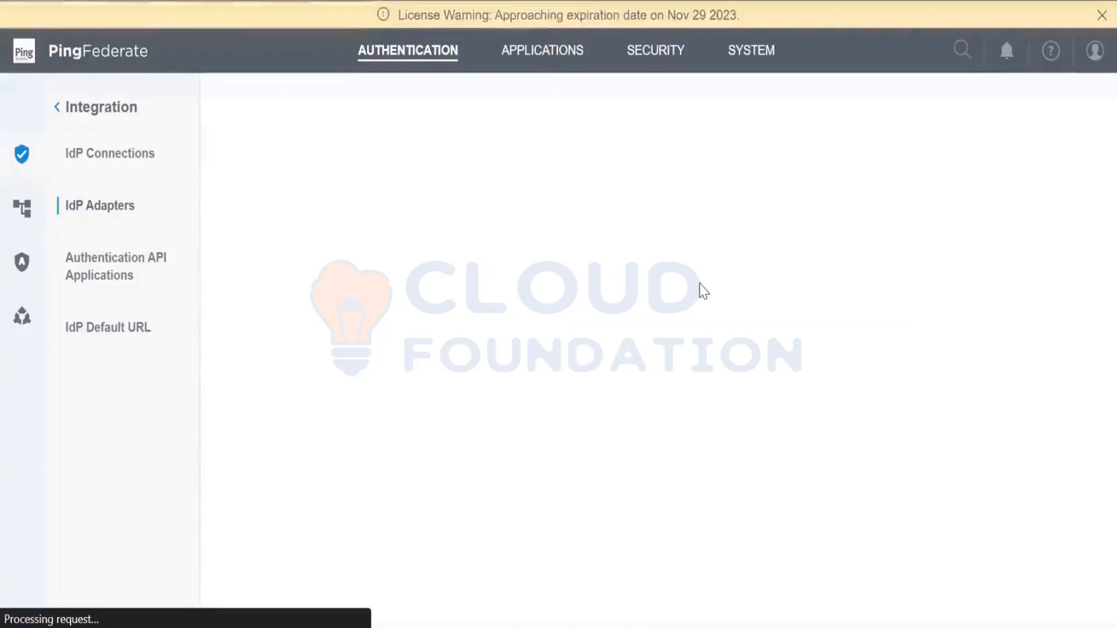
# Add a new empty Issuer DN row to Constrain Acceptable Root Issuers and look up that section's help.
pyautogui.scroll(-2, 698, 288)
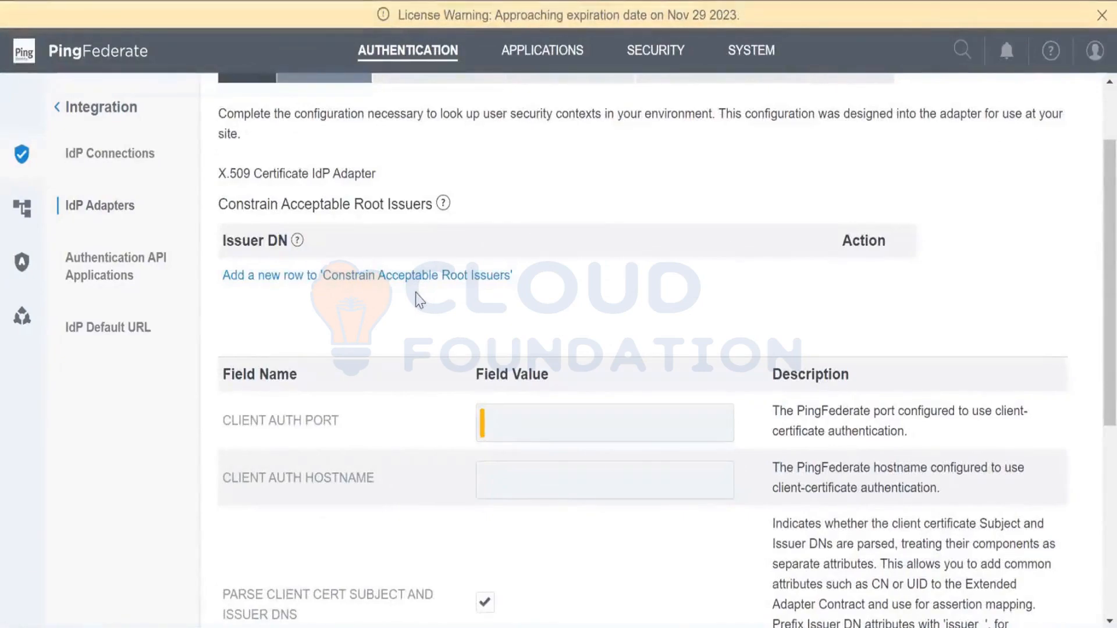
pyautogui.scroll(-2, 420, 301)
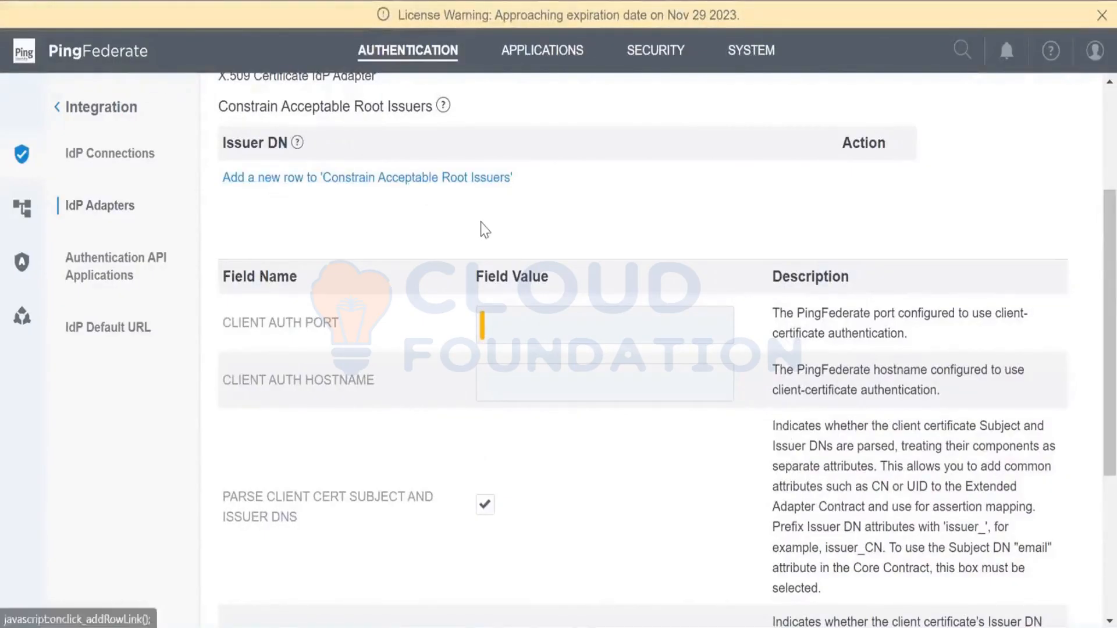
pyautogui.click(482, 180)
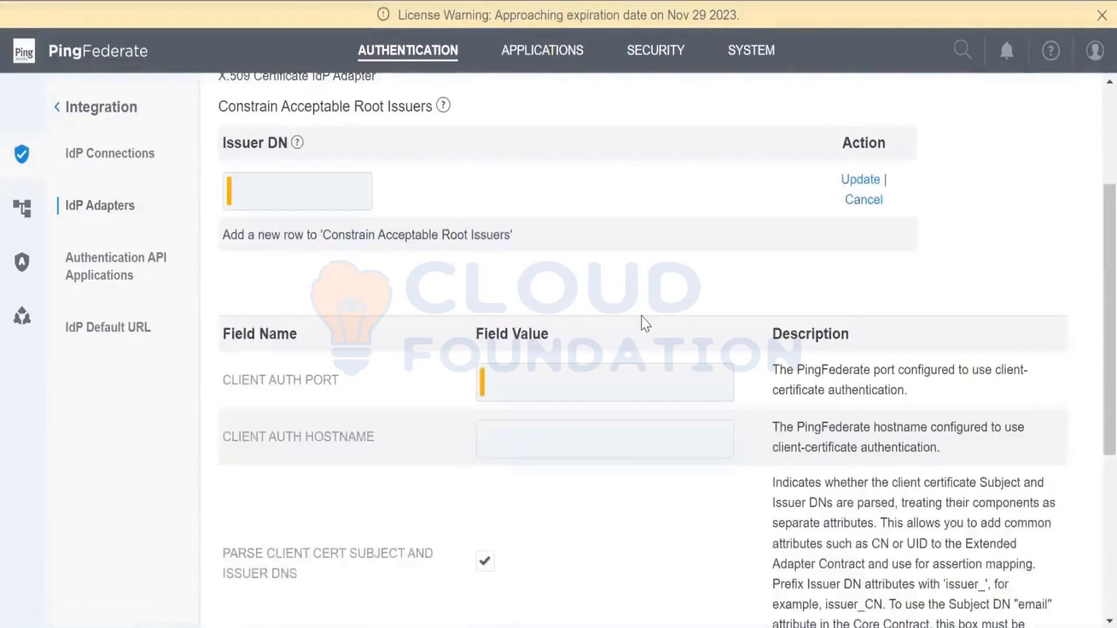
pyautogui.moveTo(221, 143); pyautogui.dragTo(290, 143)
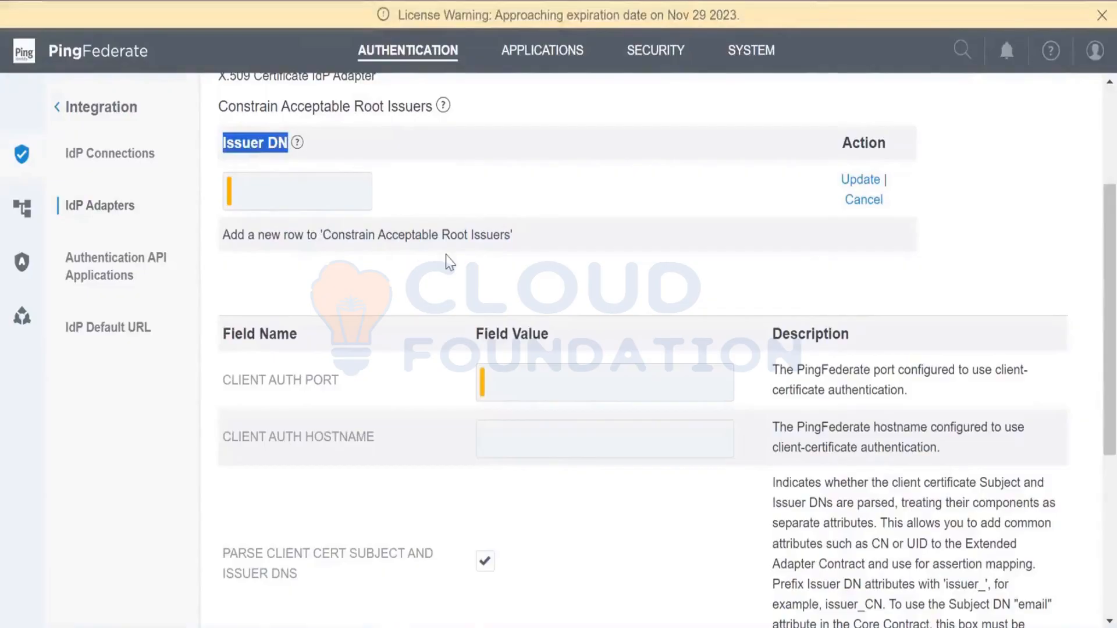
pyautogui.scroll(2, 451, 262)
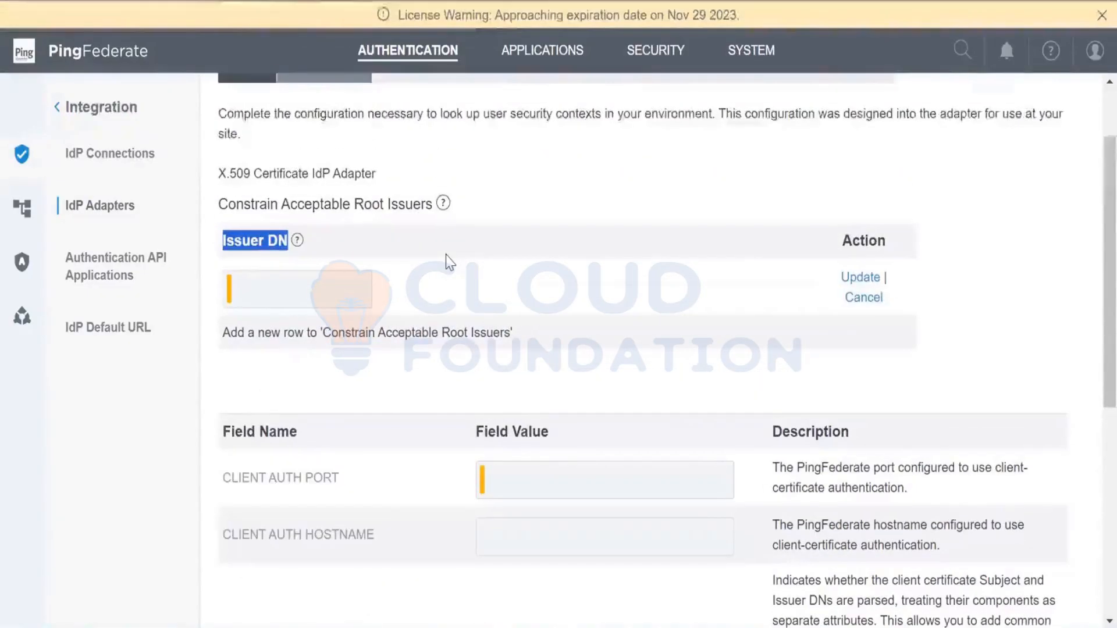
pyautogui.click(444, 204)
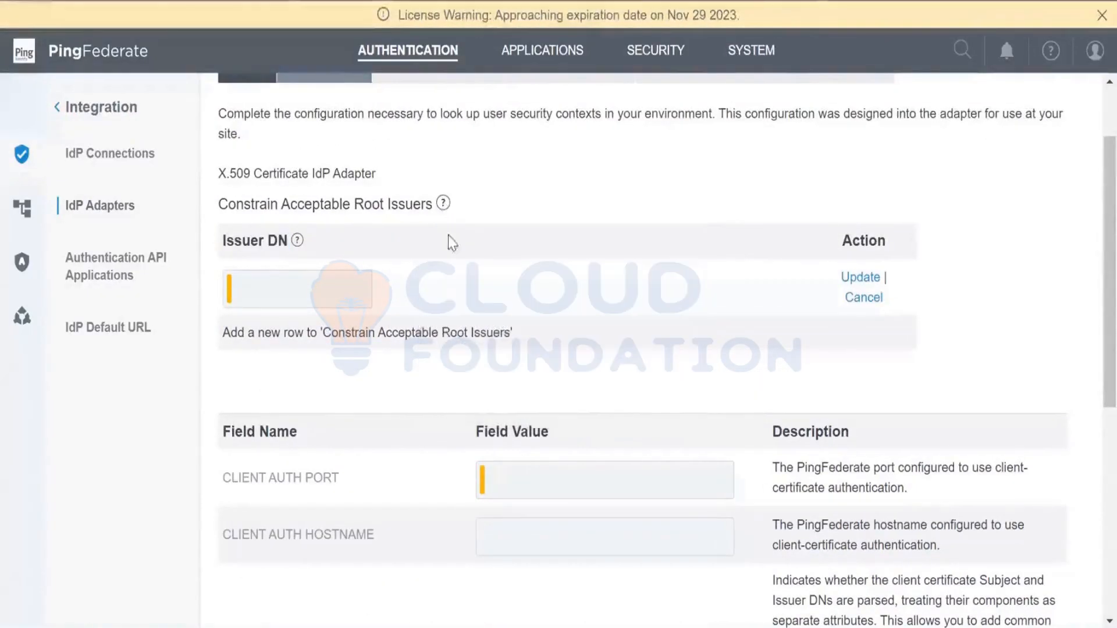
pyautogui.moveTo(441, 204)
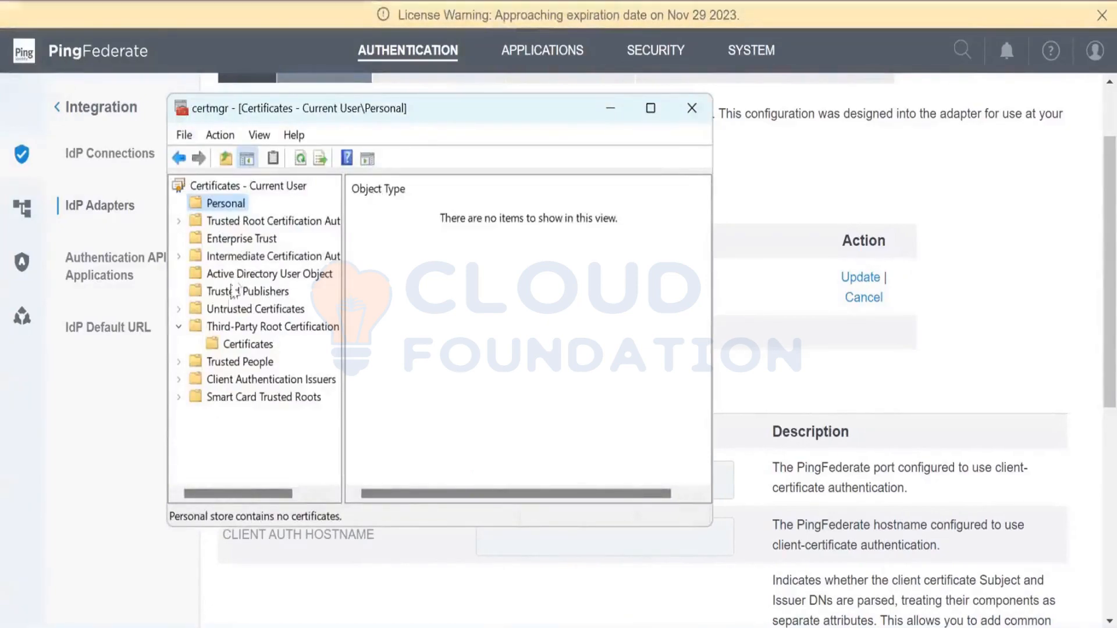
# Switch to the certificate manager and list the certificates under Trusted Root Certification Authorities.
pyautogui.click(179, 309)
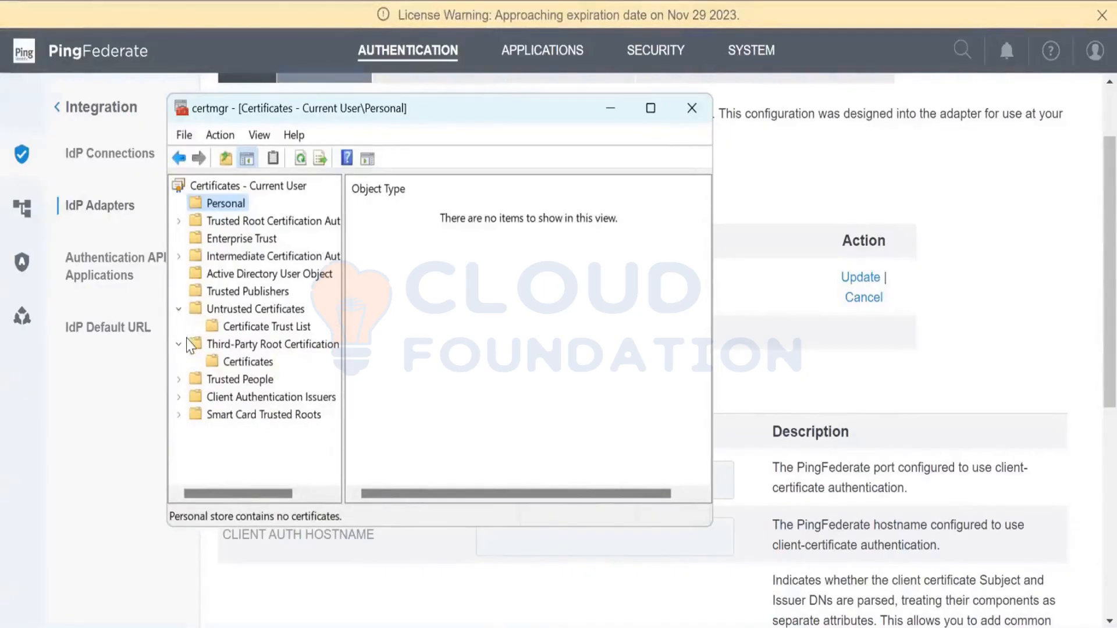
pyautogui.click(195, 291)
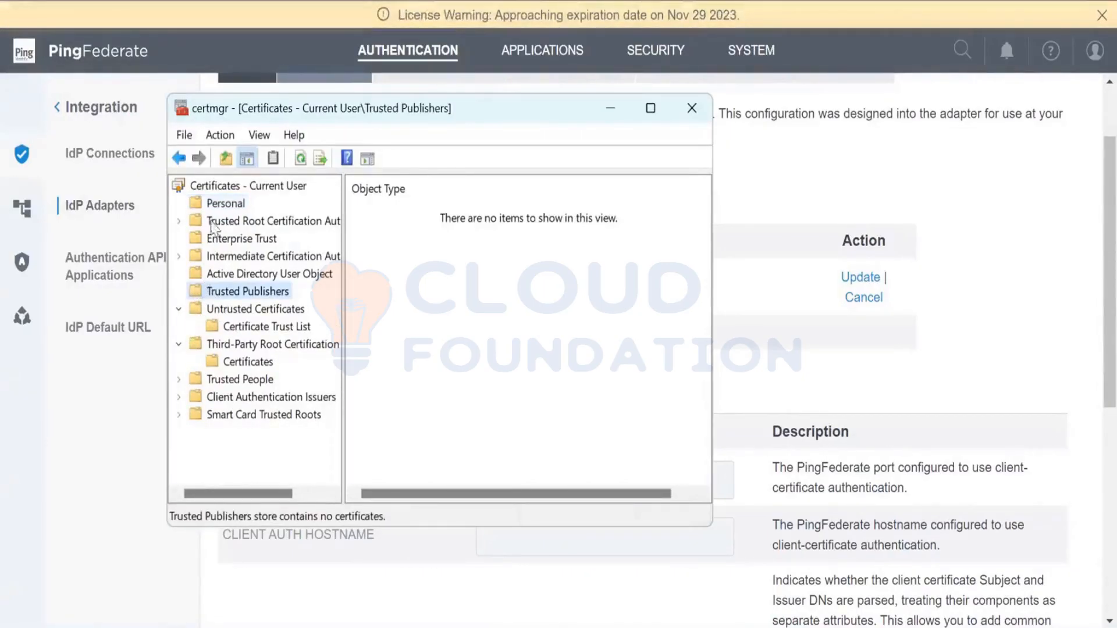
pyautogui.click(191, 224)
pyautogui.doubleClick(190, 225)
pyautogui.click(221, 238)
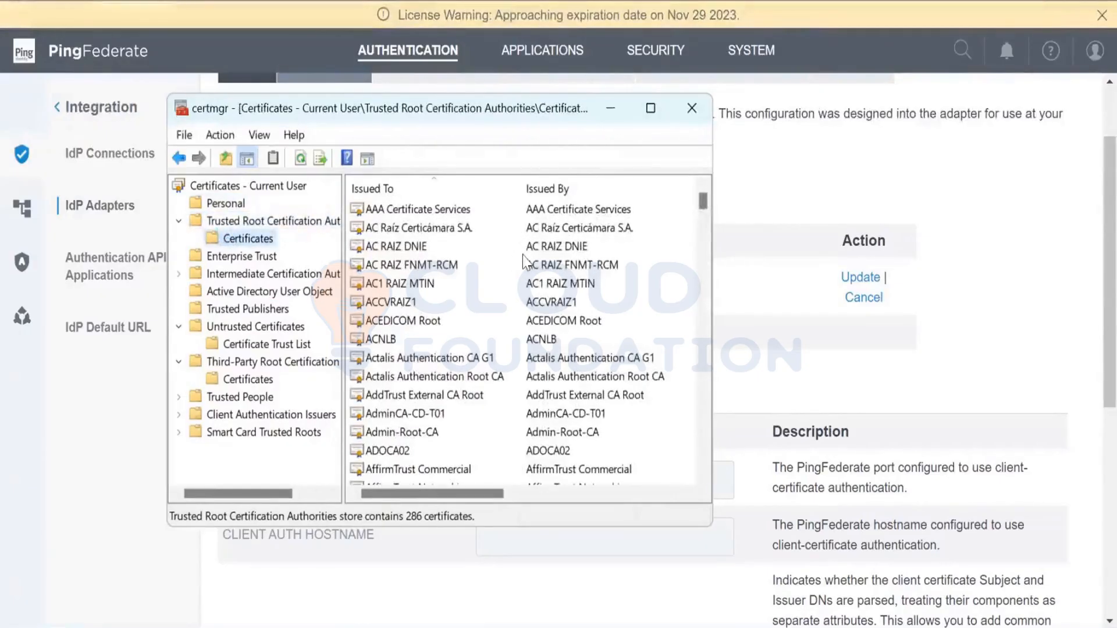
# Open the AAA Certificate Services root certificate and examine the common name in its Subject details.
pyautogui.click(449, 212)
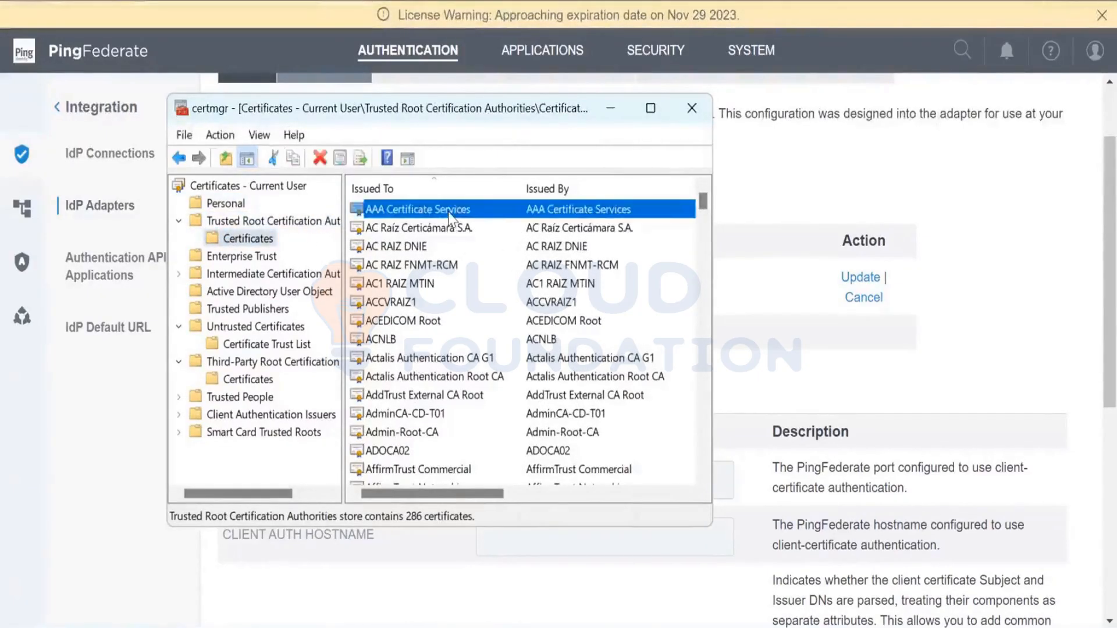
pyautogui.doubleClick(451, 213)
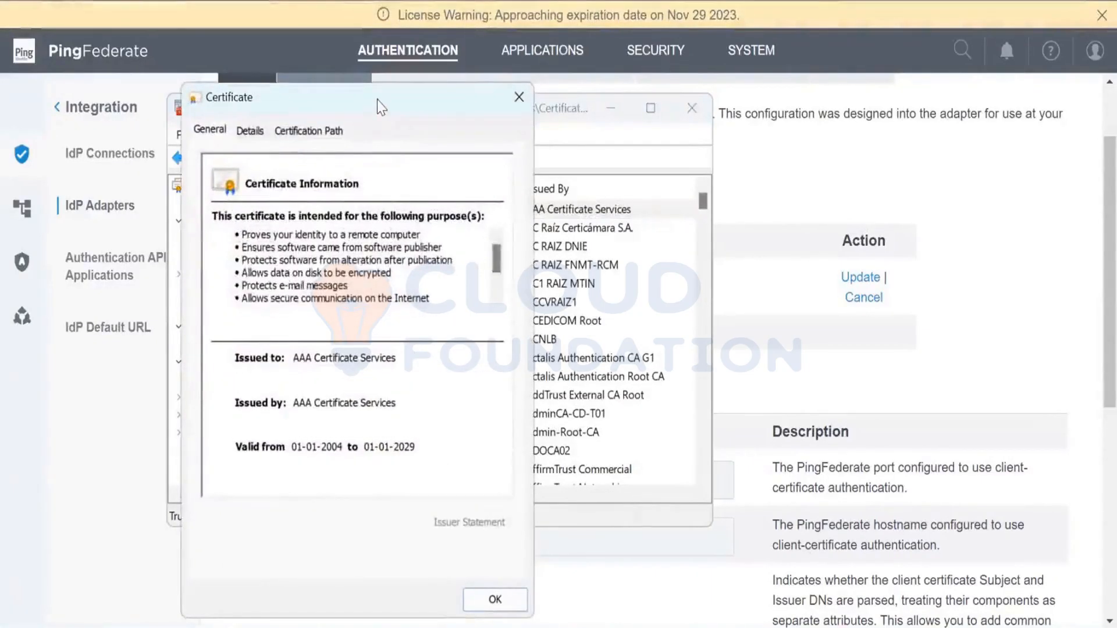
pyautogui.moveTo(381, 107); pyautogui.dragTo(857, 51)
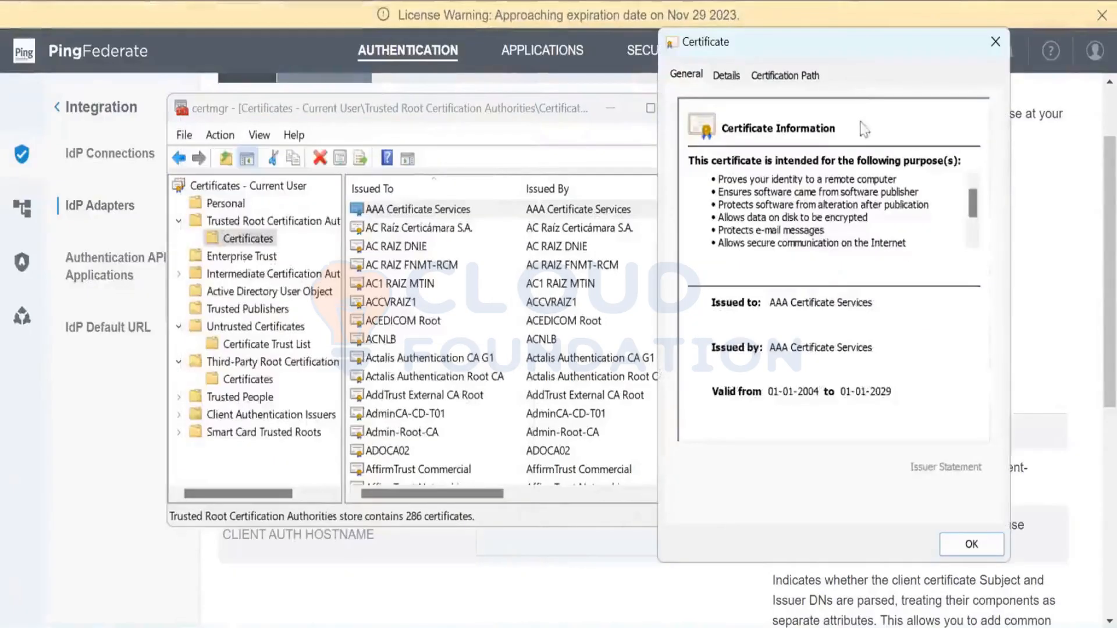
pyautogui.click(727, 75)
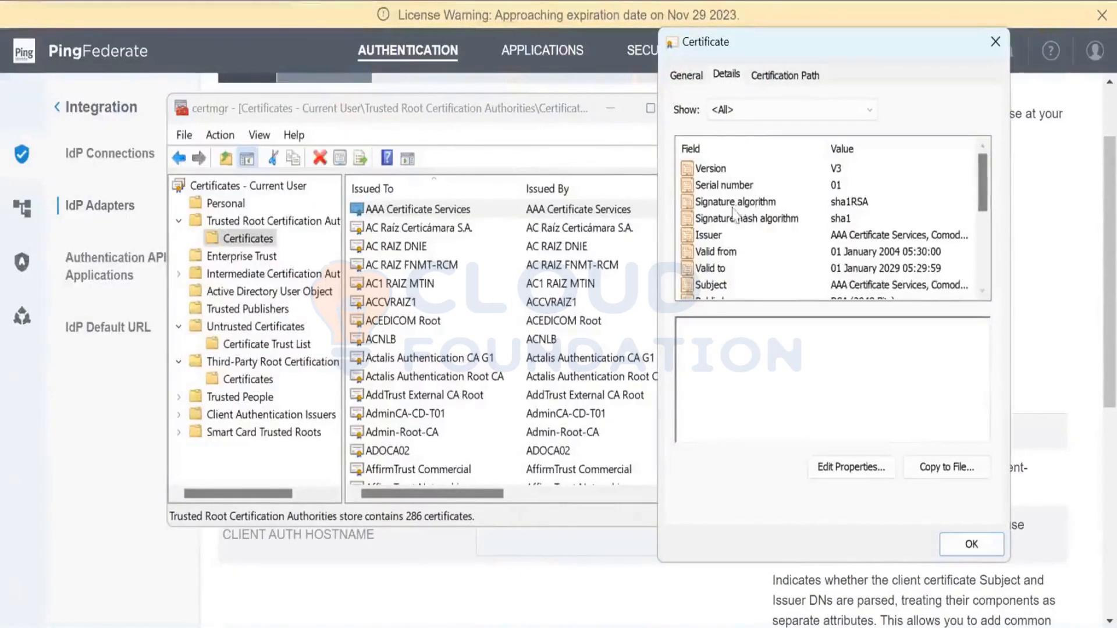
pyautogui.click(718, 286)
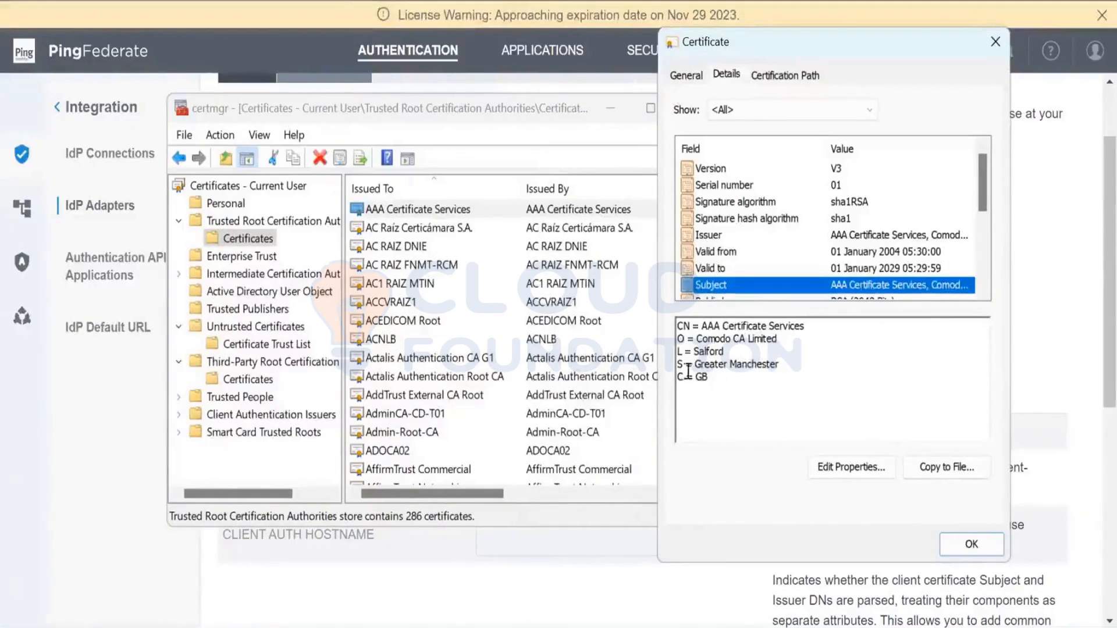
pyautogui.moveTo(702, 326); pyautogui.dragTo(806, 325)
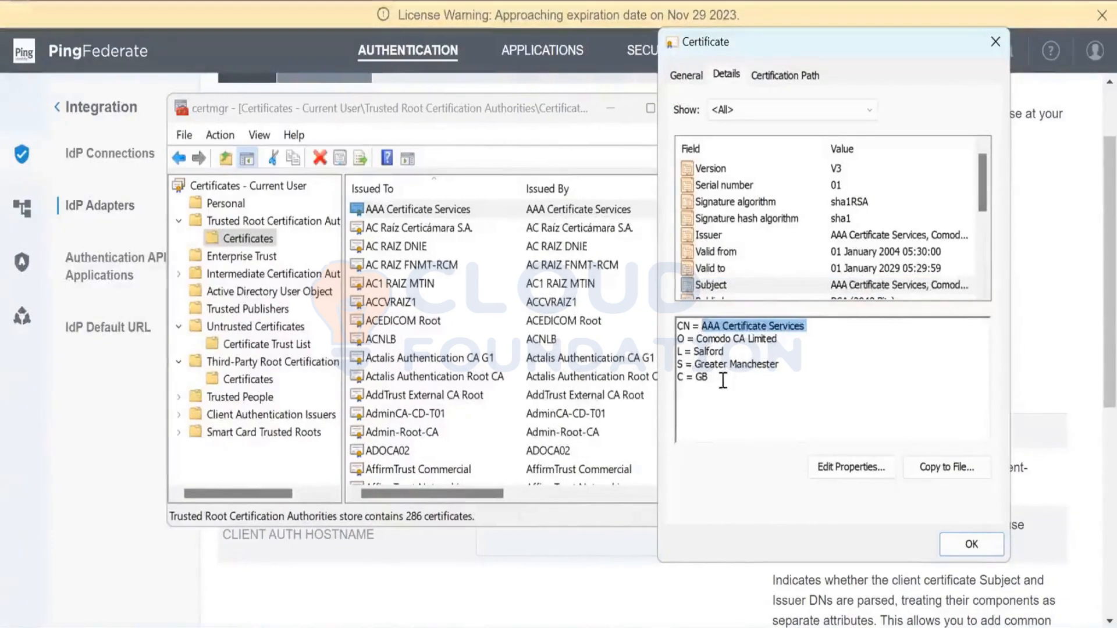
# Copy the full CN line of the AAA Certificate Services subject into the new Issuer DN row in PingFederate and update the row.
pyautogui.moveTo(712, 379); pyautogui.dragTo(821, 327)
pyautogui.hotkey('ctrl', 'c')
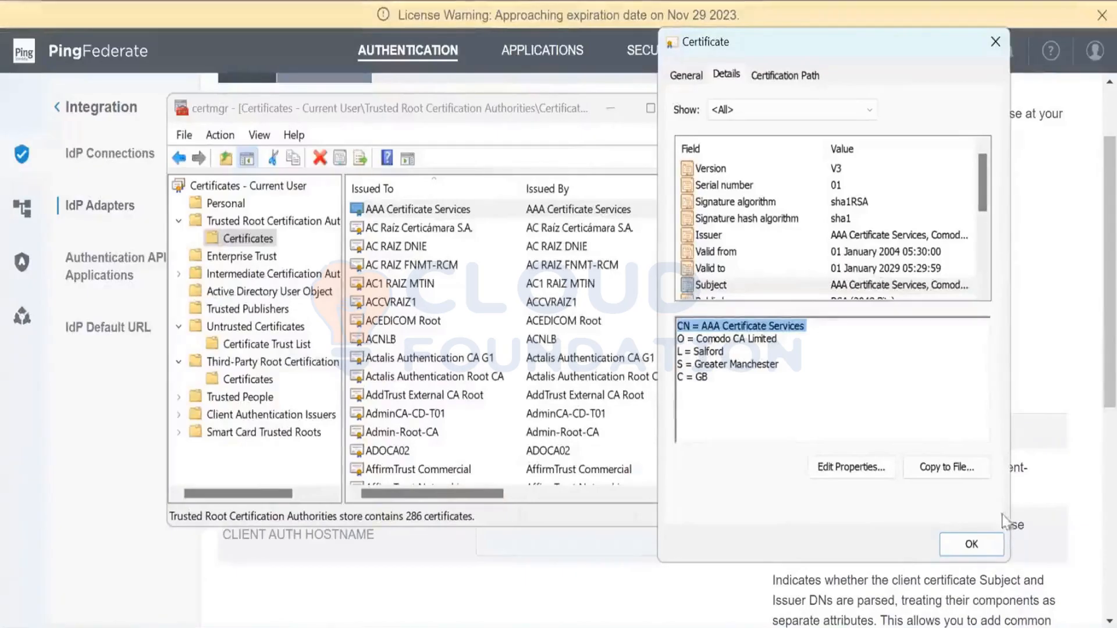
pyautogui.click(1029, 313)
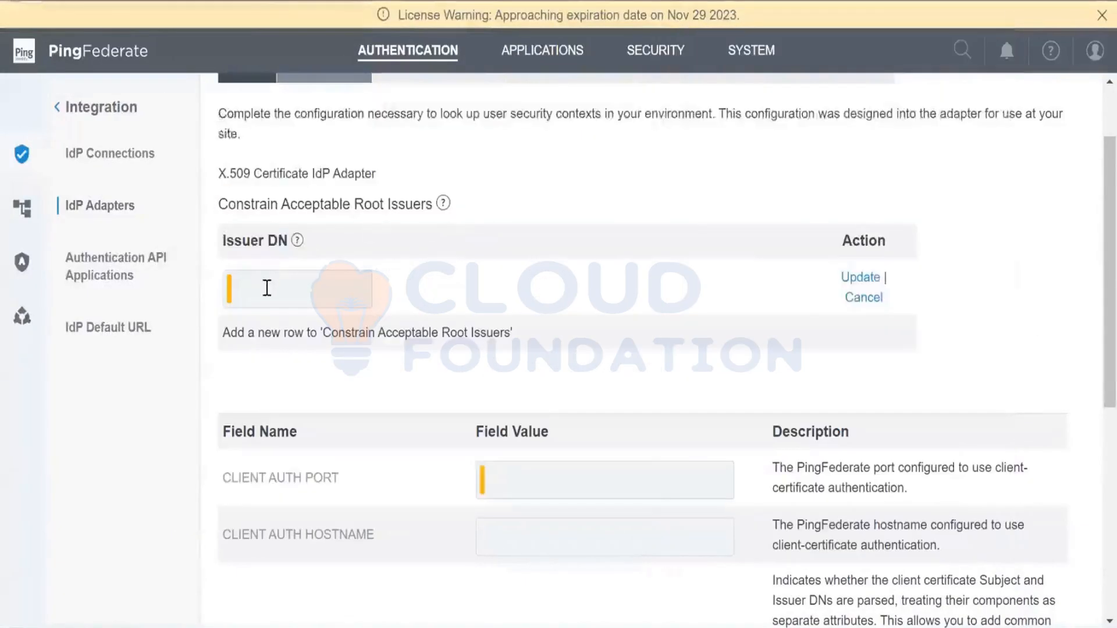
pyautogui.hotkey('ctrl', 'v')
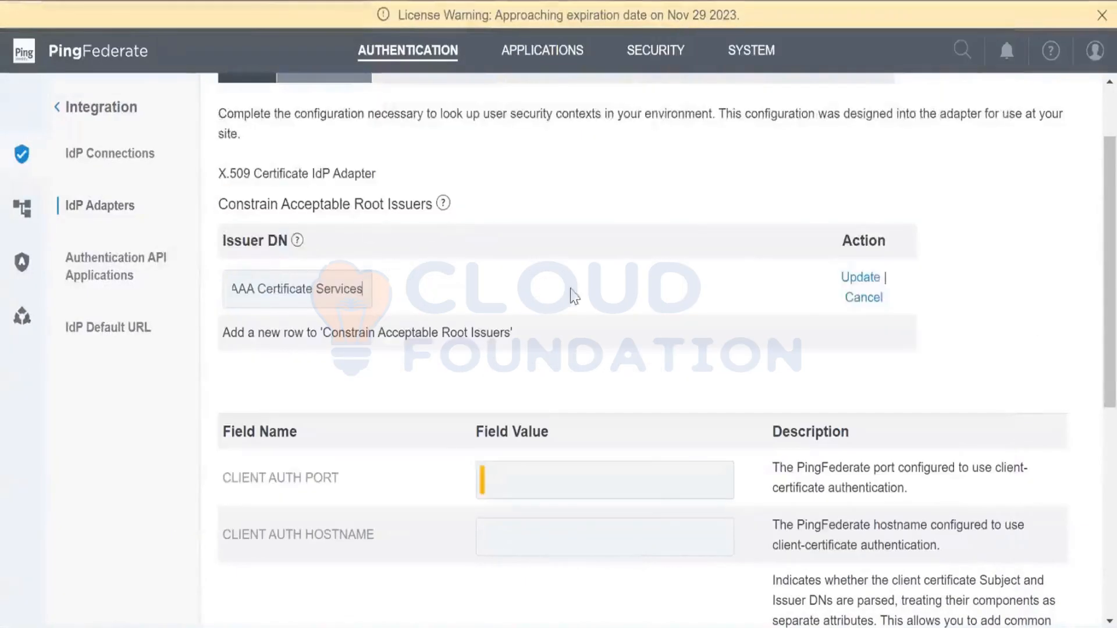
pyautogui.click(850, 281)
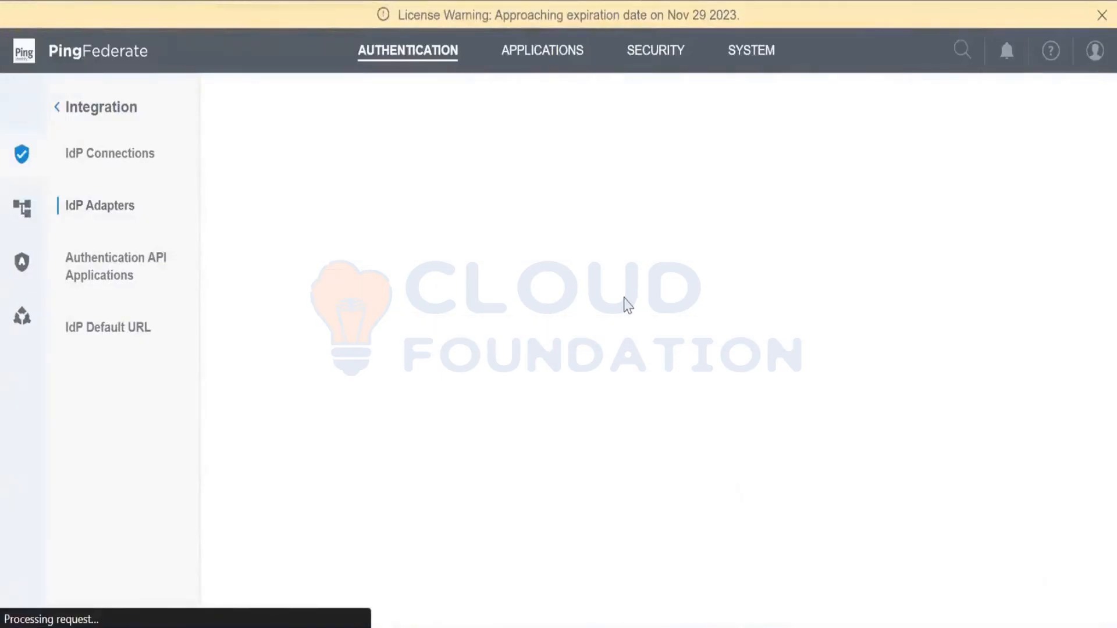
# Set the client auth port to 9031 and the client auth hostname to nishe, and continue to the Extended Contract settings.
pyautogui.scroll(-2, 625, 305)
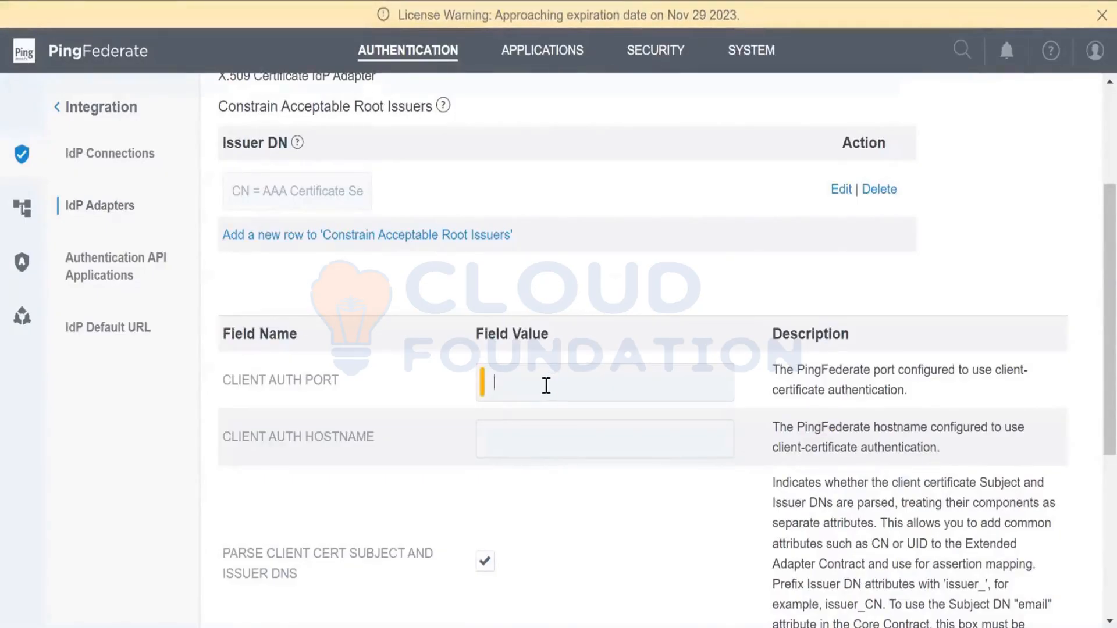
pyautogui.write('9031')
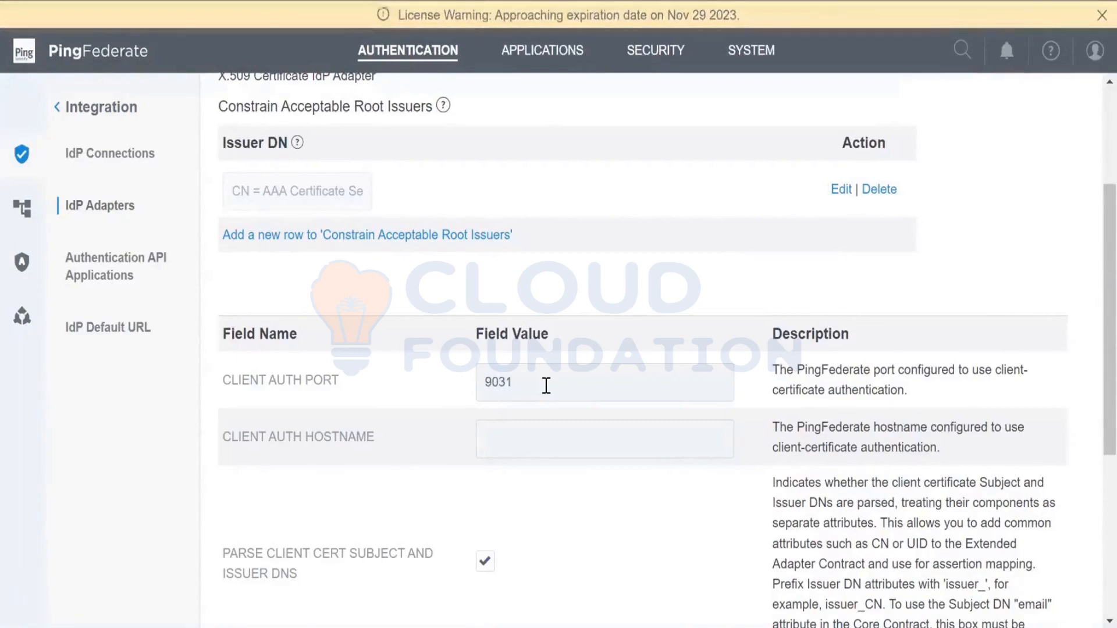
pyautogui.click(511, 452)
pyautogui.write('nishe')
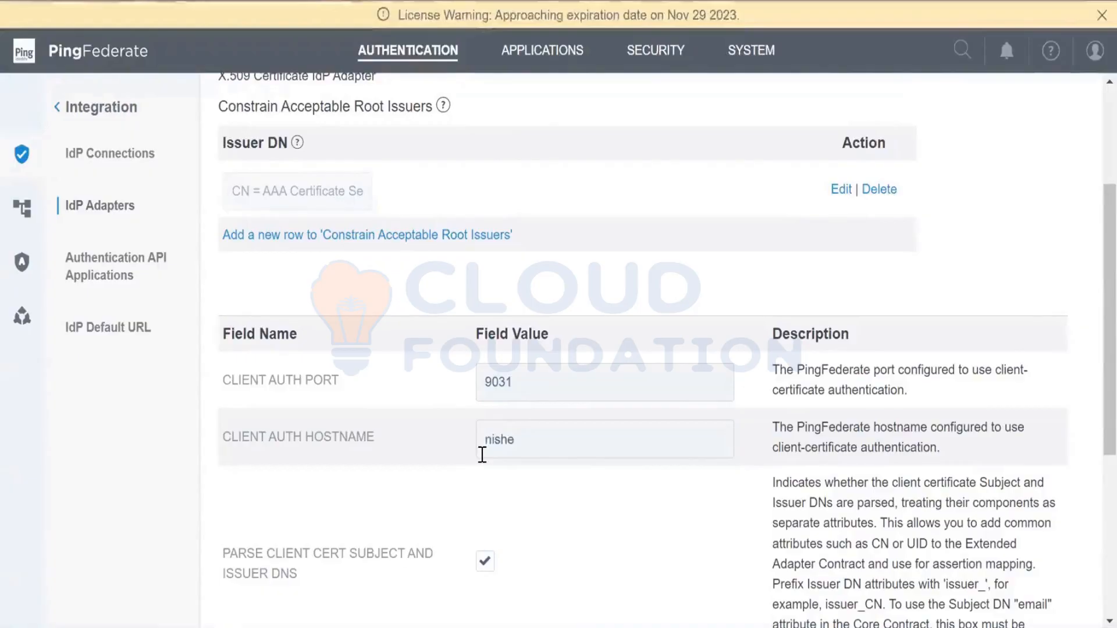
pyautogui.scroll(-3, 517, 391)
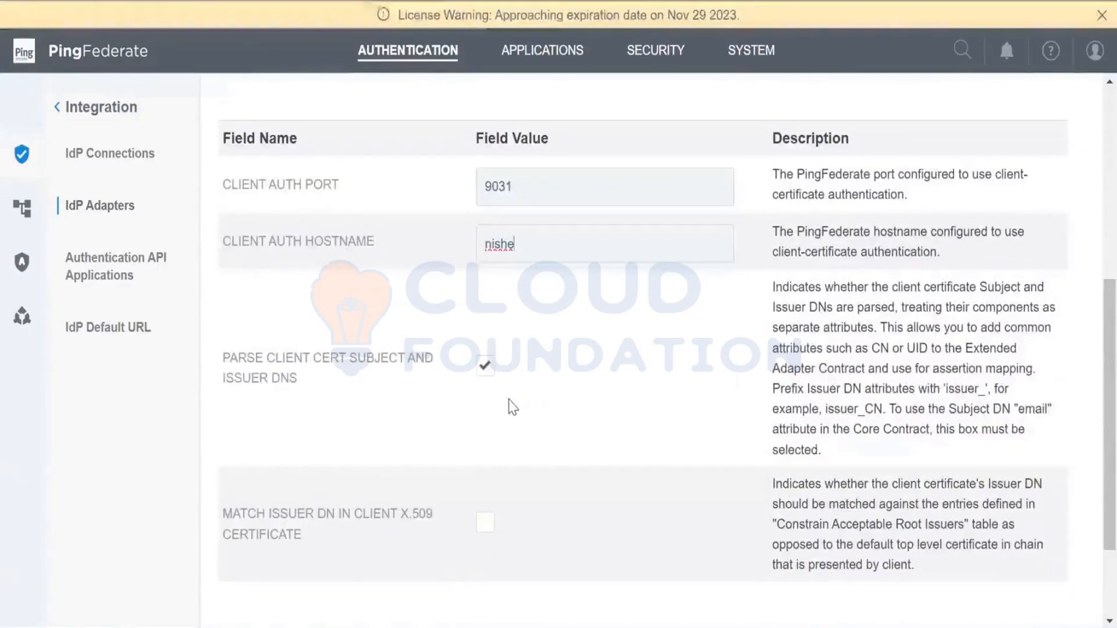
pyautogui.scroll(-2, 512, 406)
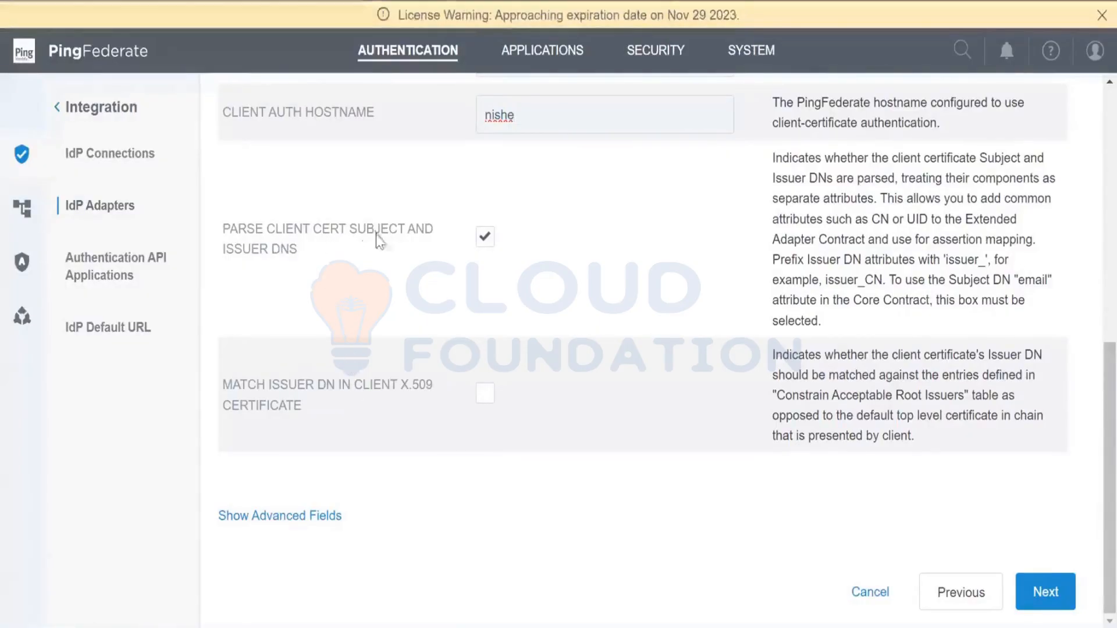
pyautogui.click(1053, 596)
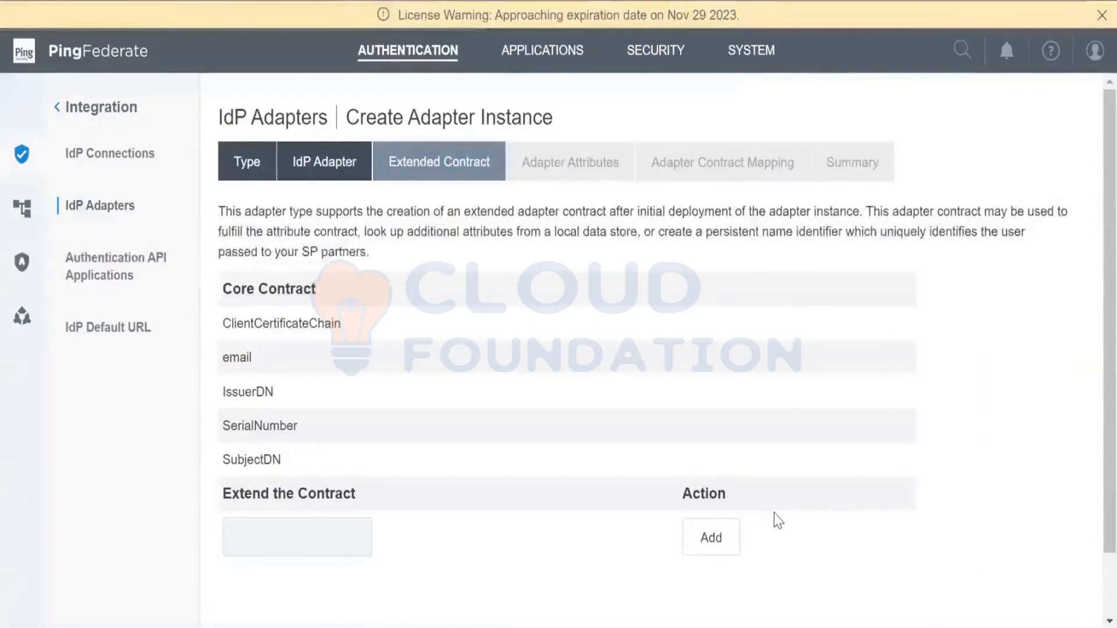
# Examine the core contract attributes, from ClientCertificateChain and email to IssuerDN, SerialNumber and SubjectDN.
pyautogui.scroll(-1, 779, 521)
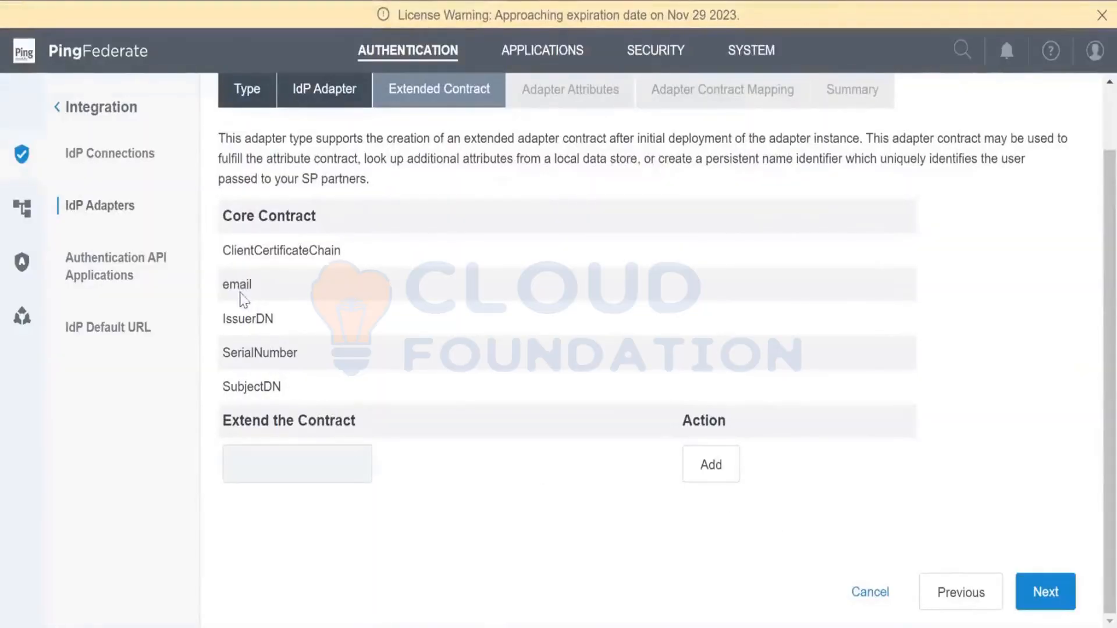
pyautogui.doubleClick(254, 320)
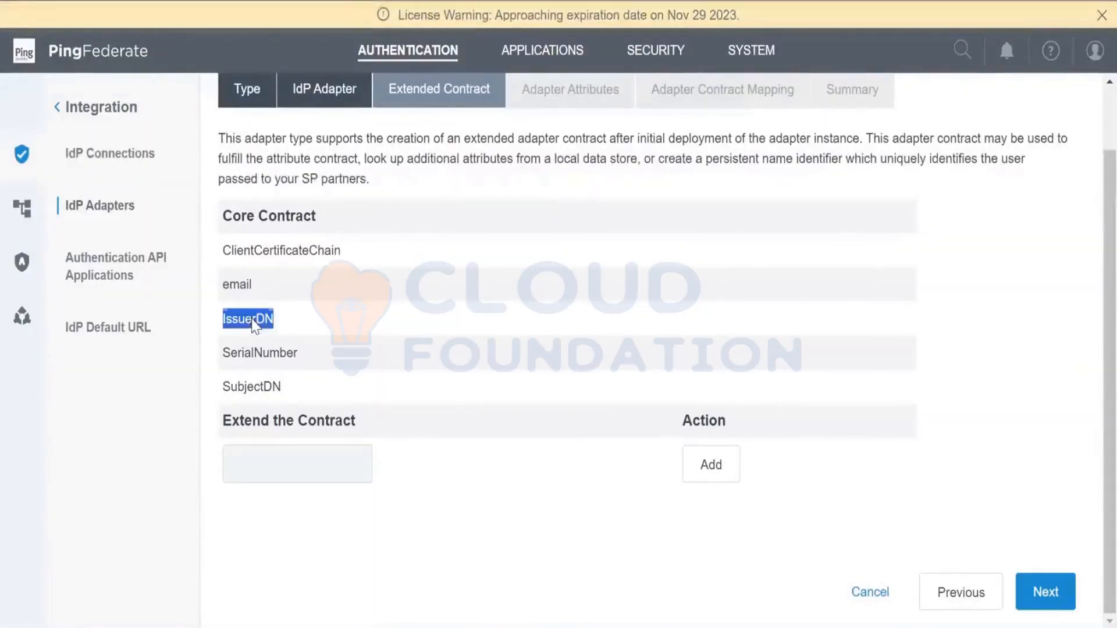
pyautogui.doubleClick(242, 287)
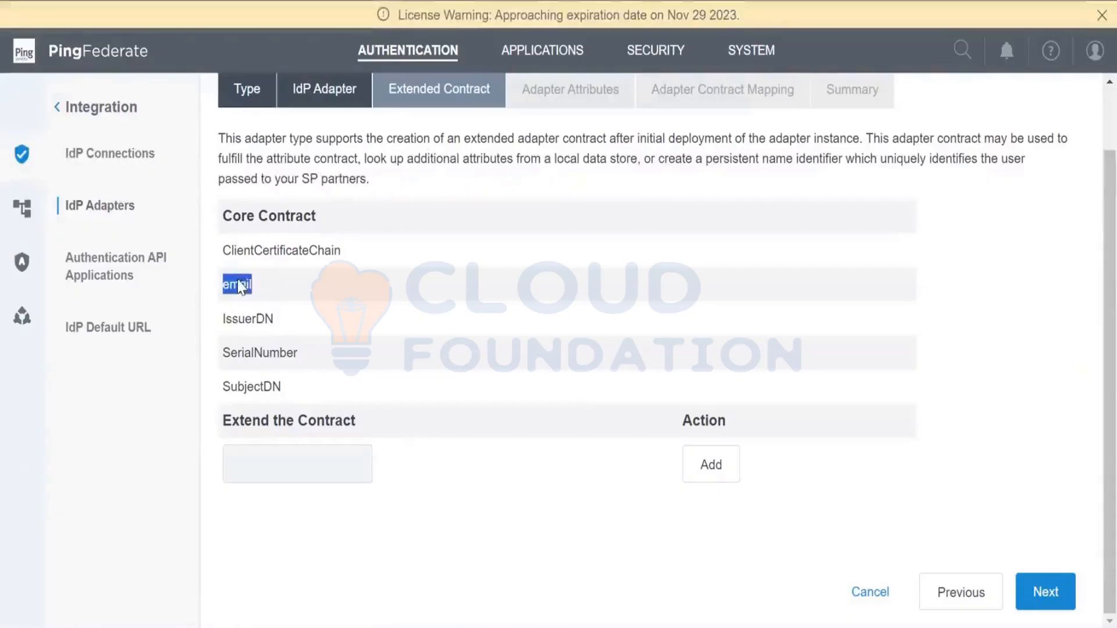
pyautogui.doubleClick(247, 255)
pyautogui.doubleClick(254, 349)
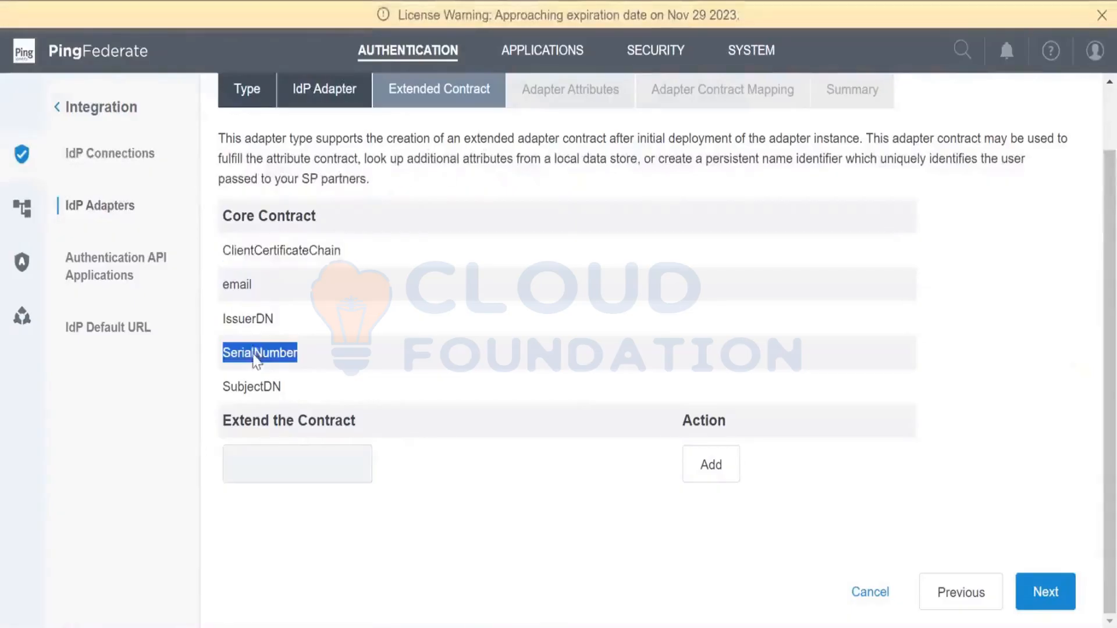
pyautogui.click(254, 385)
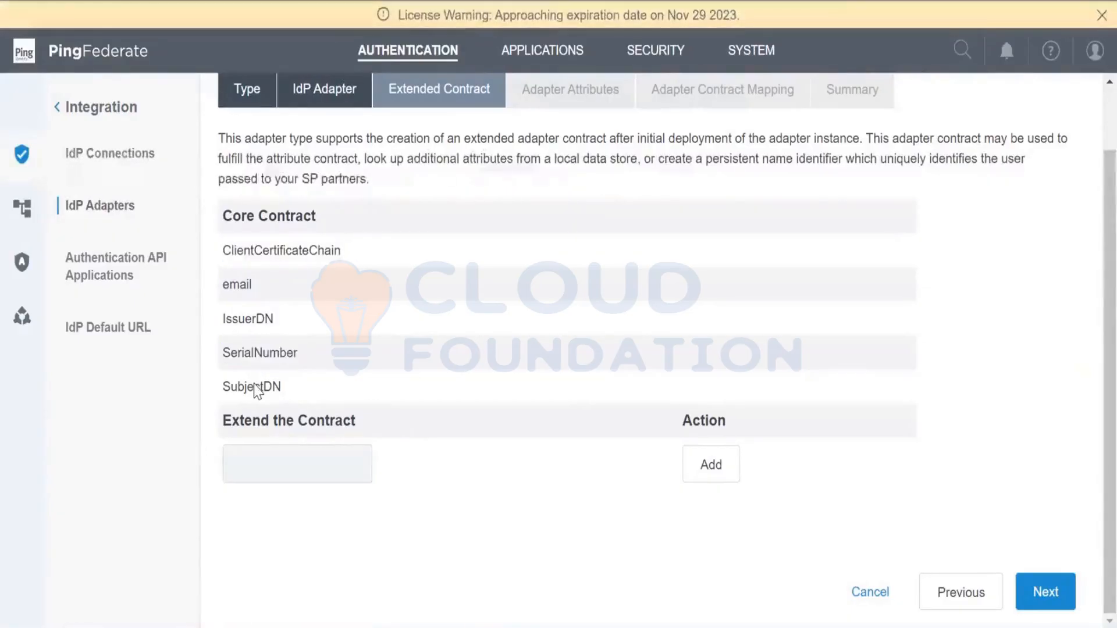
pyautogui.doubleClick(255, 387)
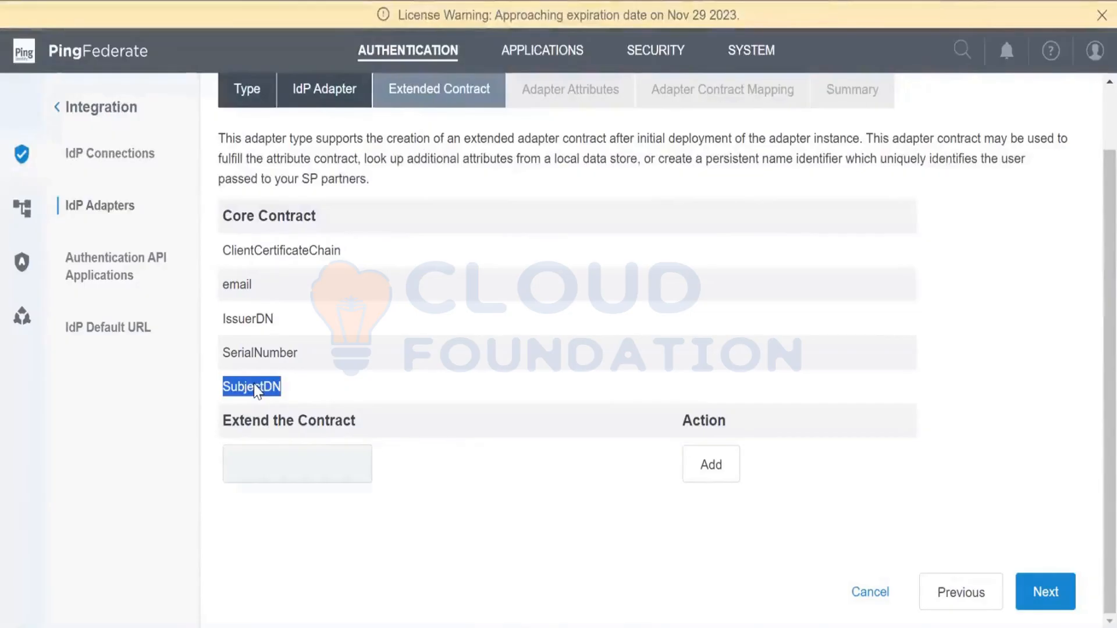
# Switch to the certificate manager, review the AAA Certificate Services subject and remaining detail fields, and return to PingFederate.
pyautogui.moveTo(795, 627)
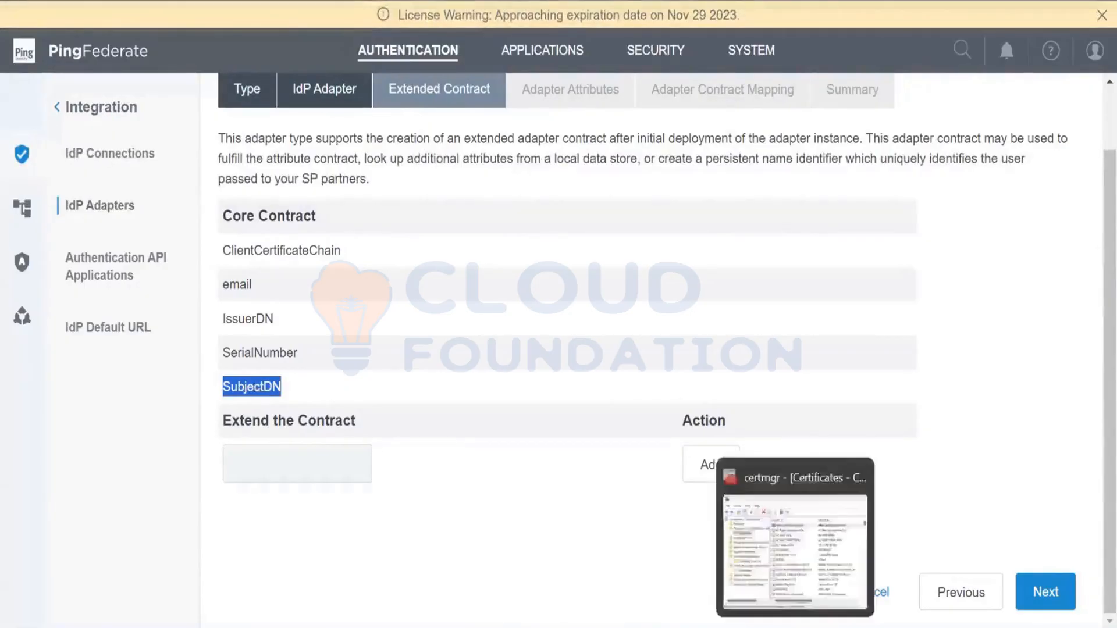
pyautogui.click(795, 547)
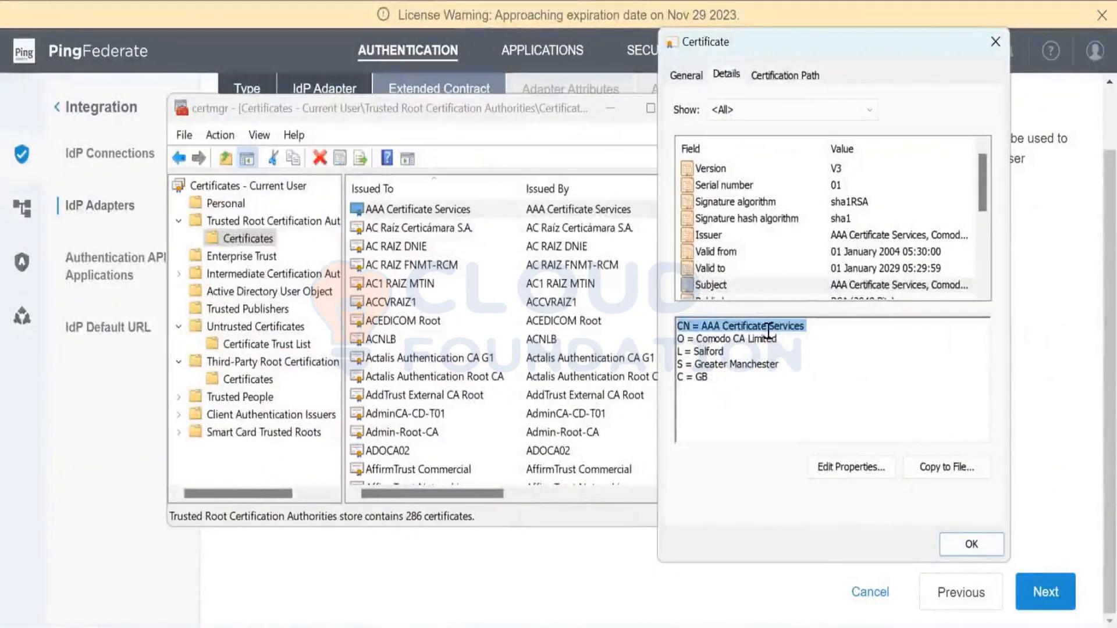
pyautogui.click(769, 331)
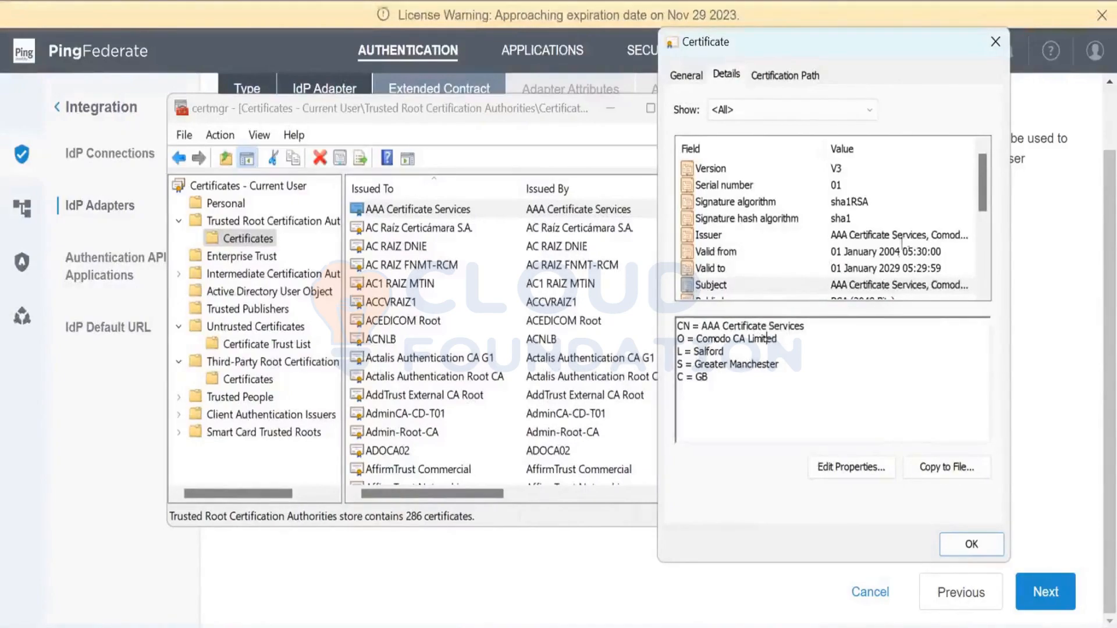
pyautogui.scroll(-2, 901, 252)
pyautogui.scroll(-2, 901, 252)
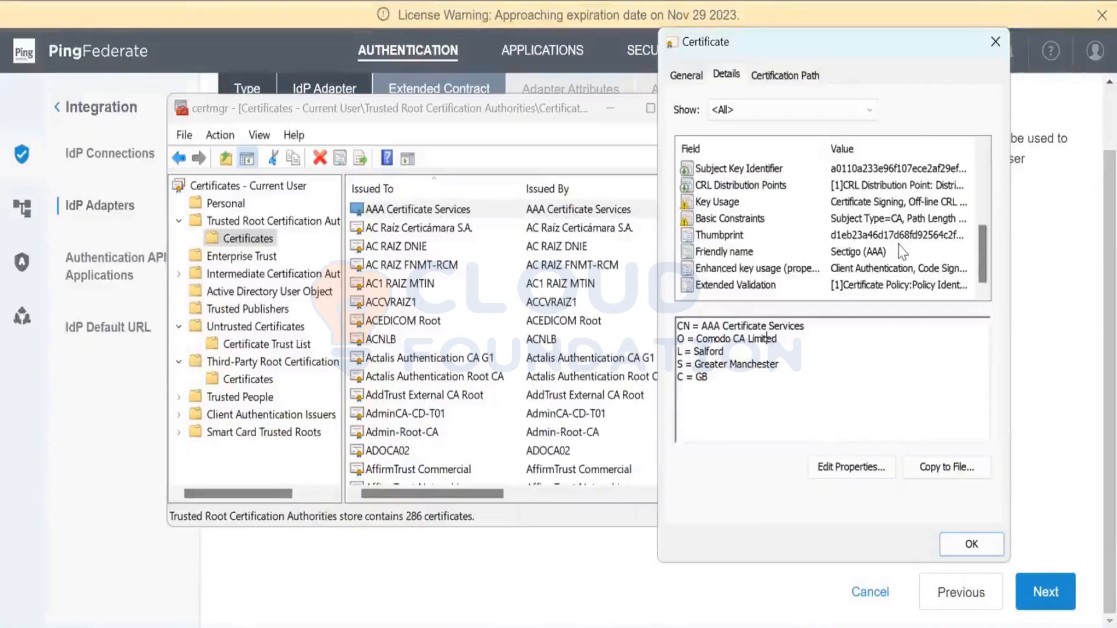
pyautogui.scroll(2, 901, 252)
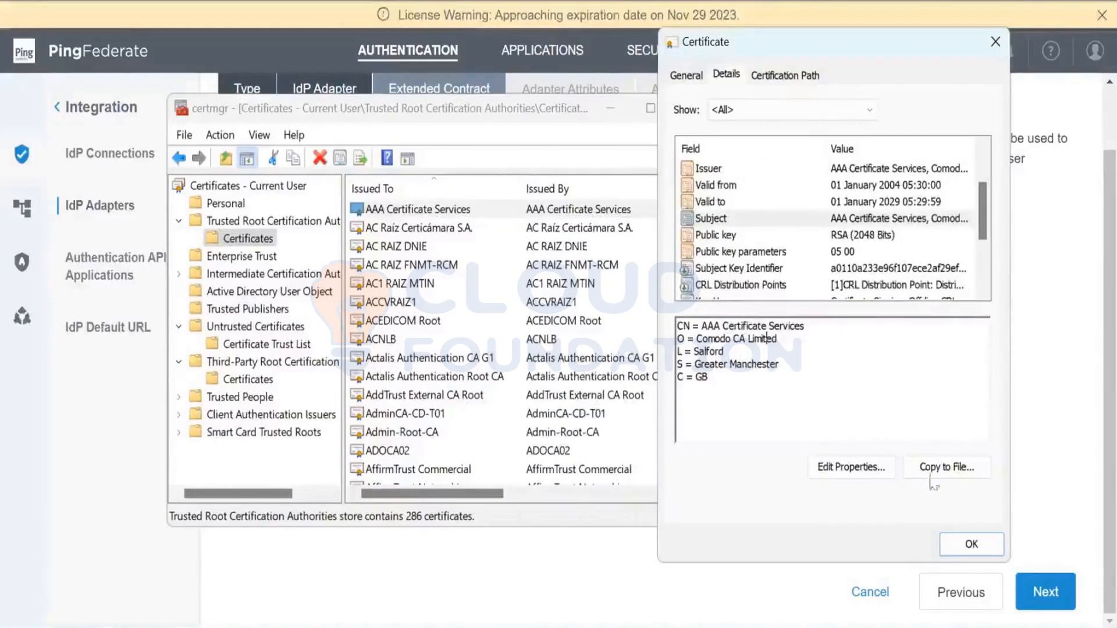
pyautogui.click(768, 606)
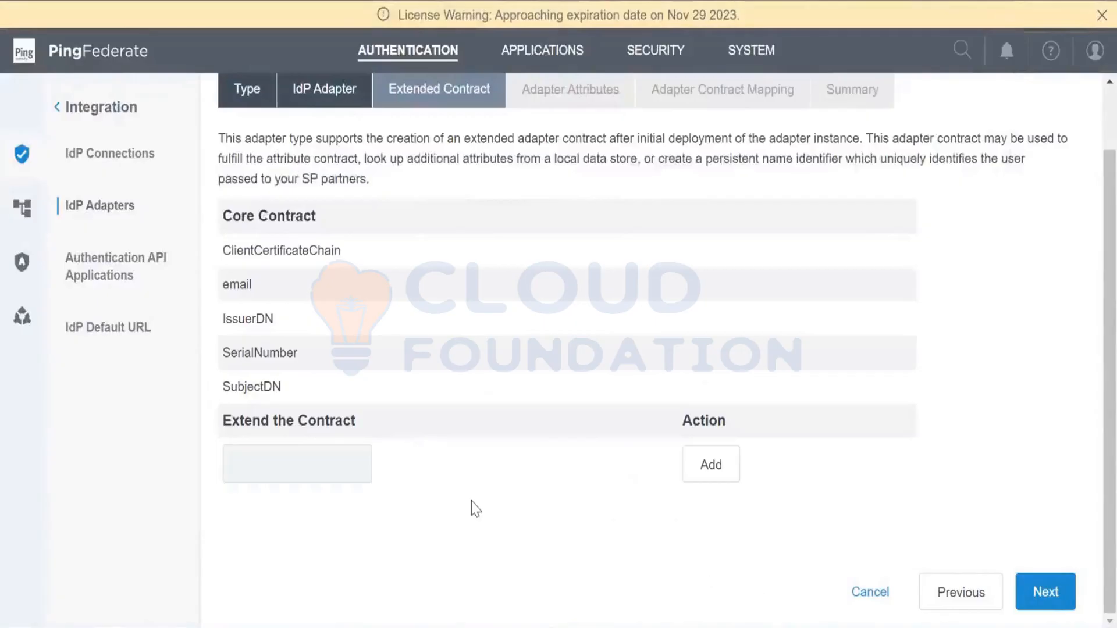
# Leave the core contract unextended, select SubjectDN as the pseudonym attribute, and continue to Adapter Contract Mapping.
pyautogui.doubleClick(267, 388)
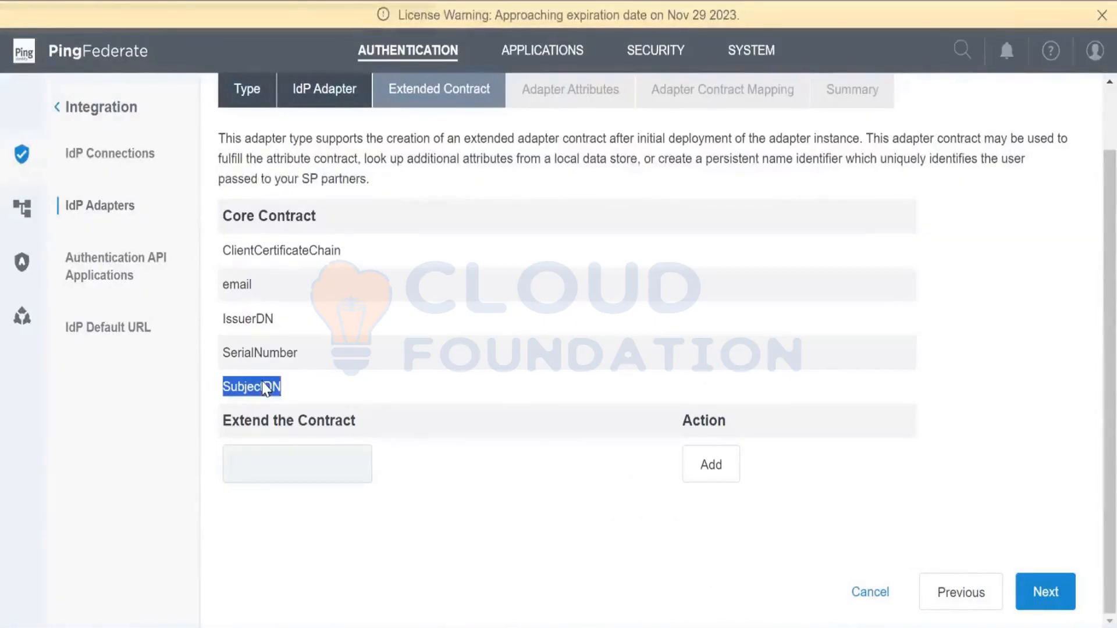
pyautogui.click(1058, 604)
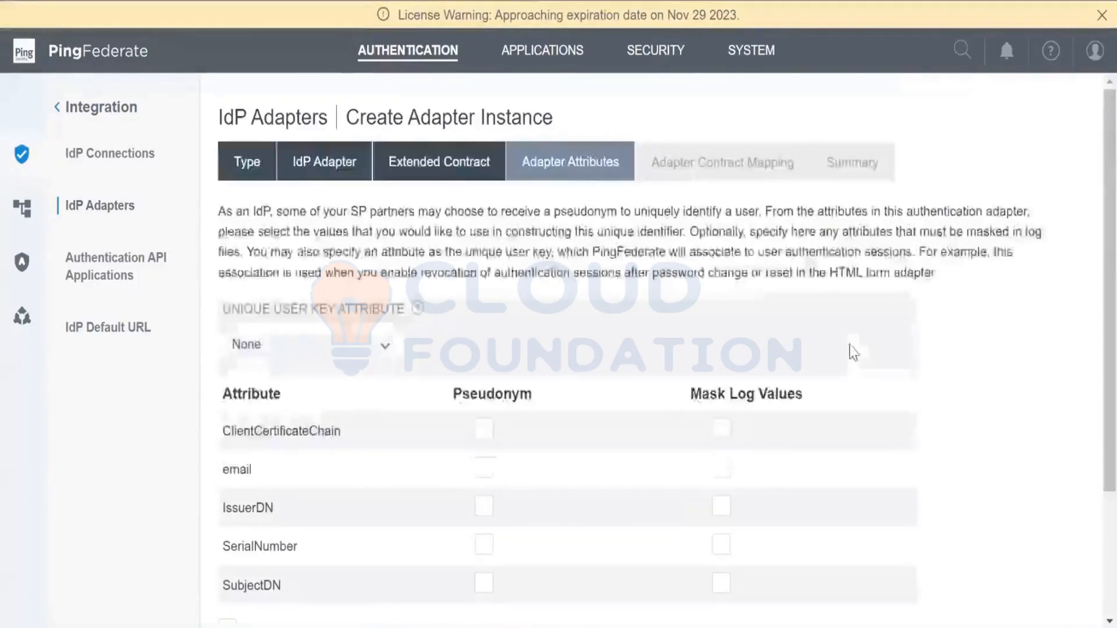
pyautogui.scroll(-3, 571, 491)
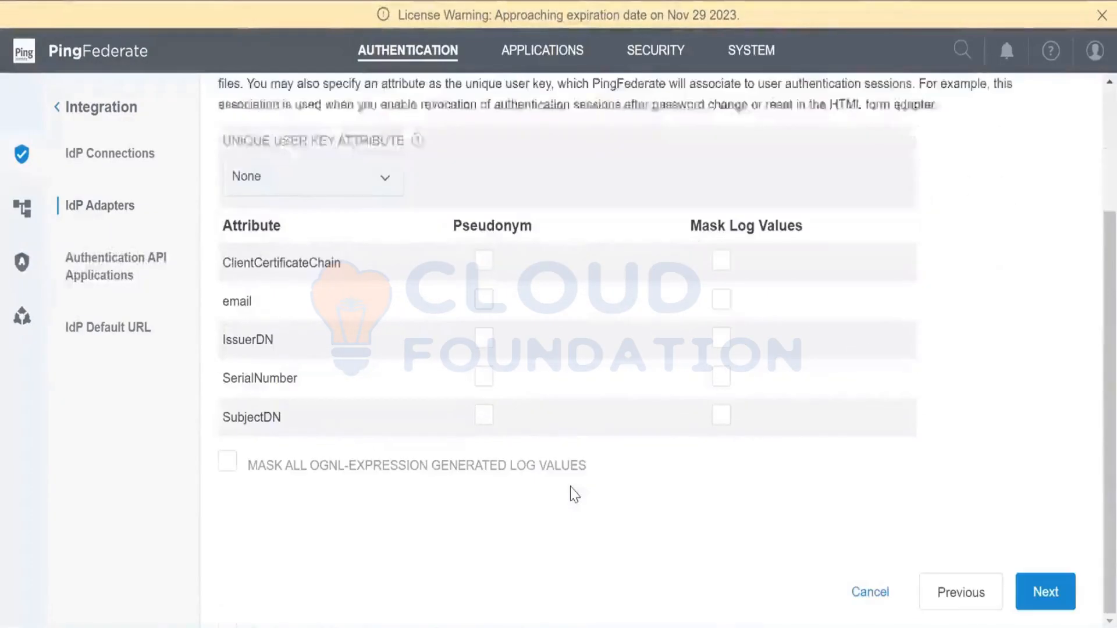
pyautogui.click(483, 420)
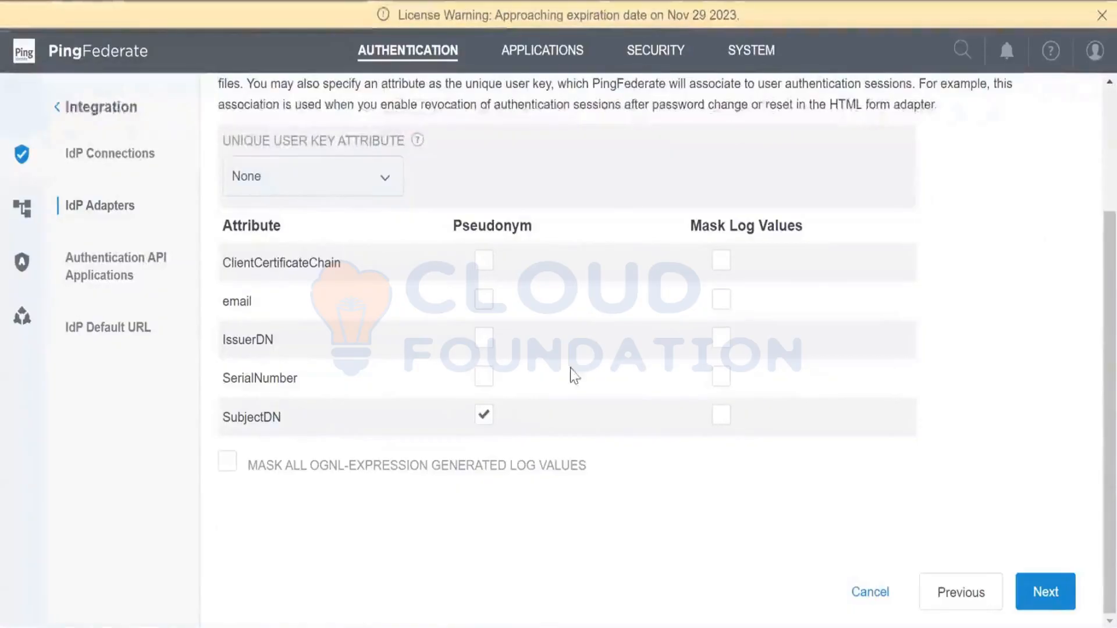
pyautogui.click(1039, 600)
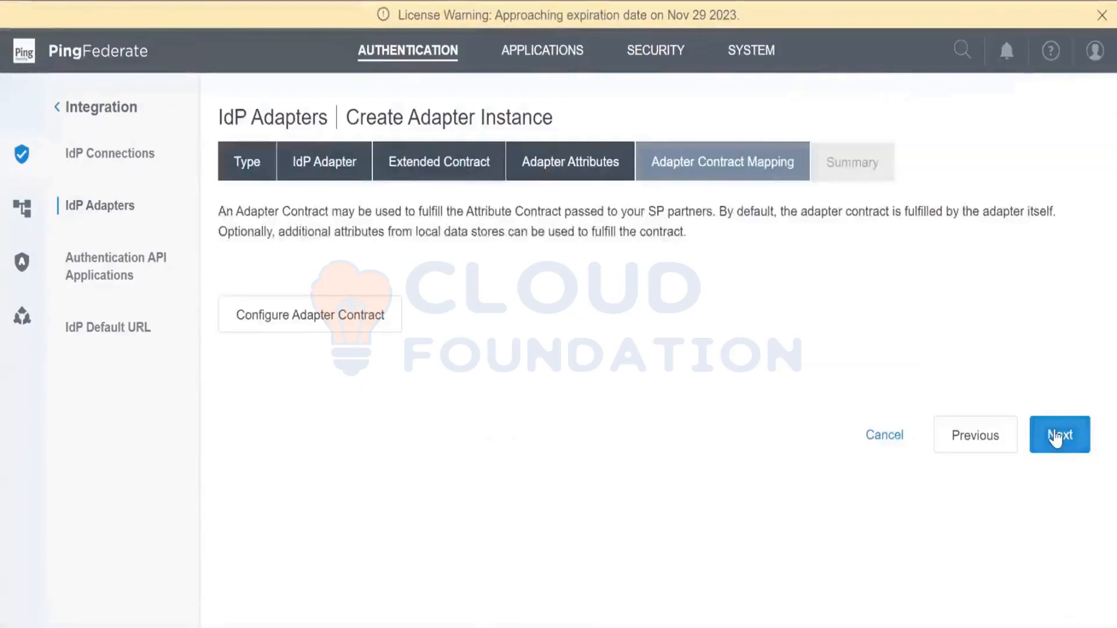
# Keep the default adapter contract mapping, and save the certAdapter instance after reviewing its summary.
pyautogui.click(1057, 439)
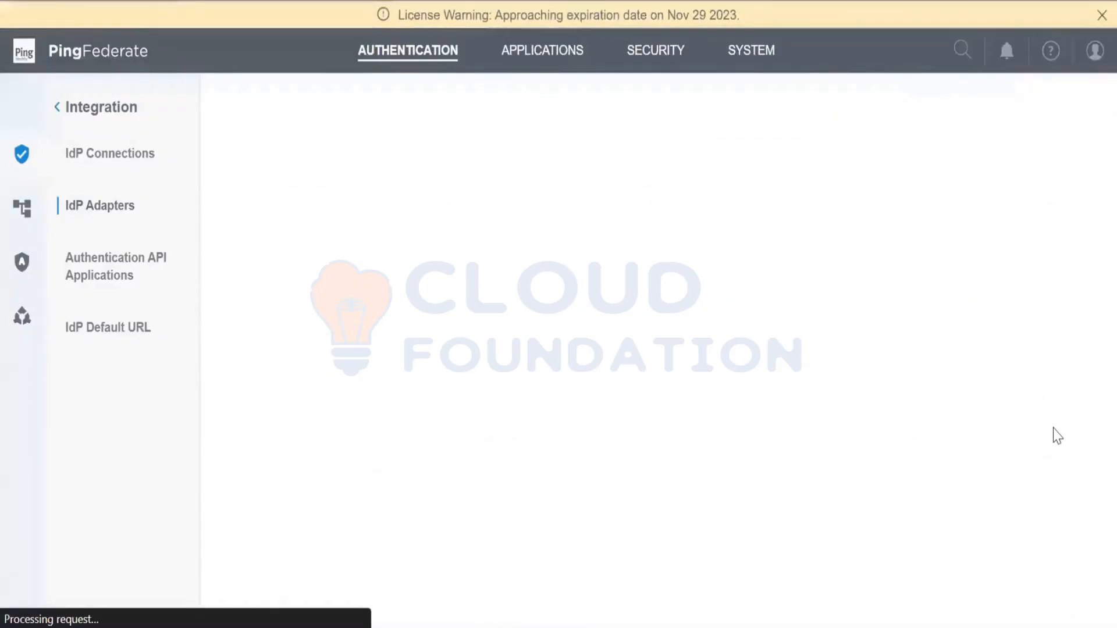
pyautogui.scroll(-3, 1056, 433)
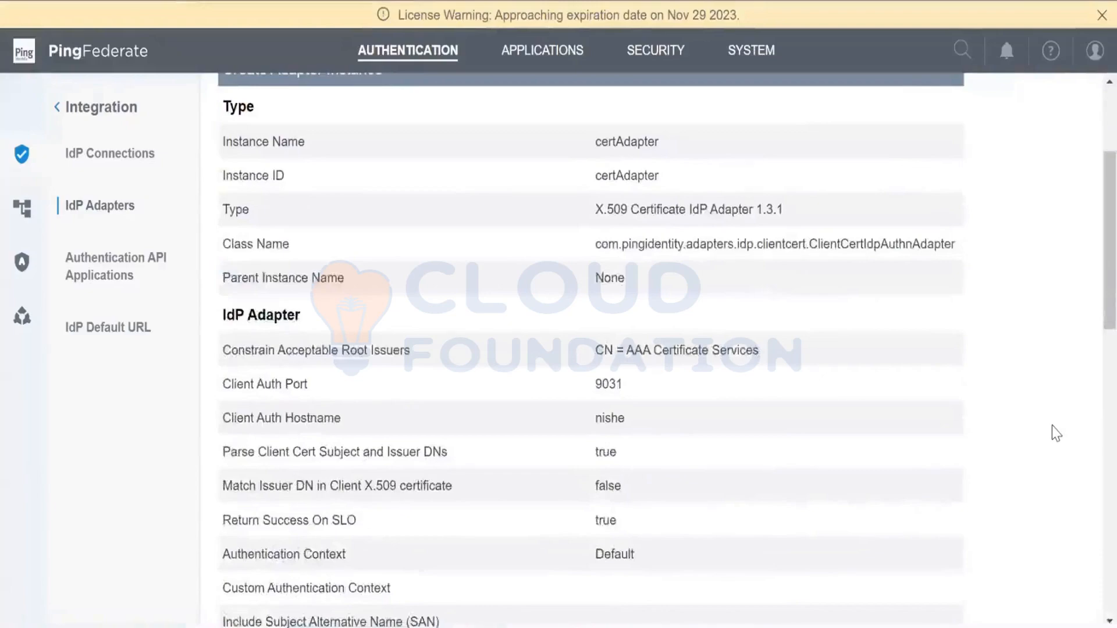
pyautogui.scroll(-8, 1052, 425)
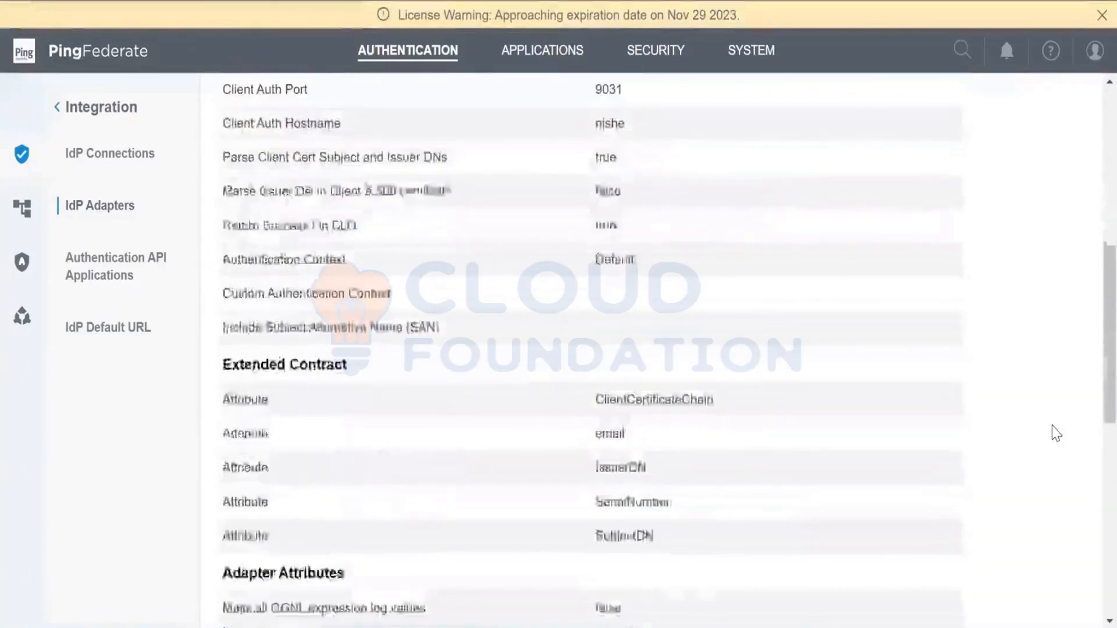
pyautogui.scroll(-6, 1058, 432)
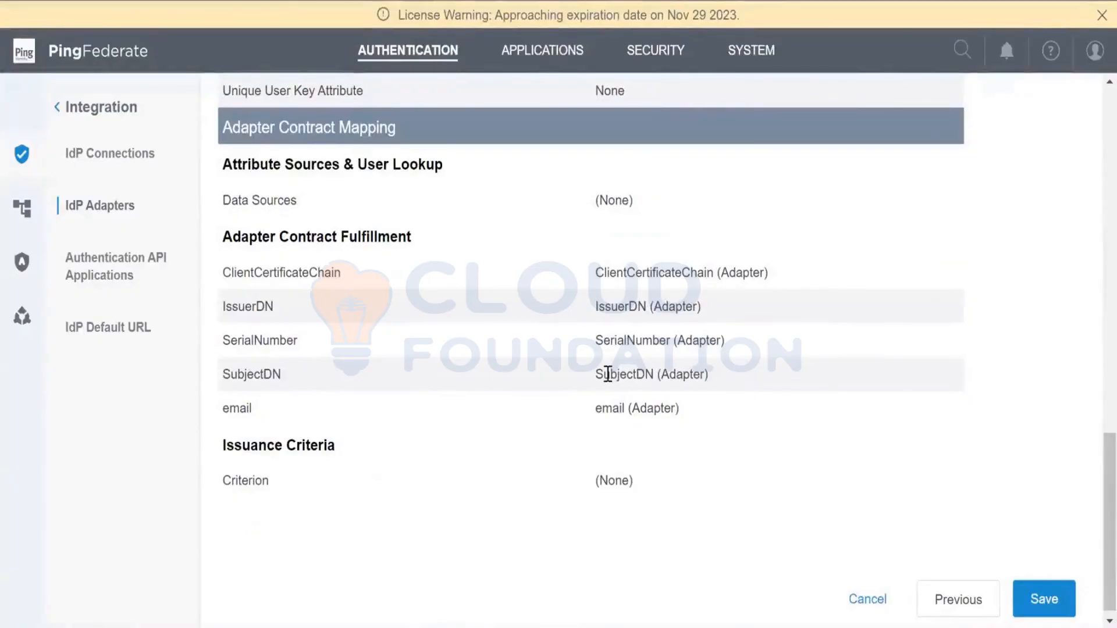
pyautogui.moveTo(599, 381); pyautogui.dragTo(783, 399)
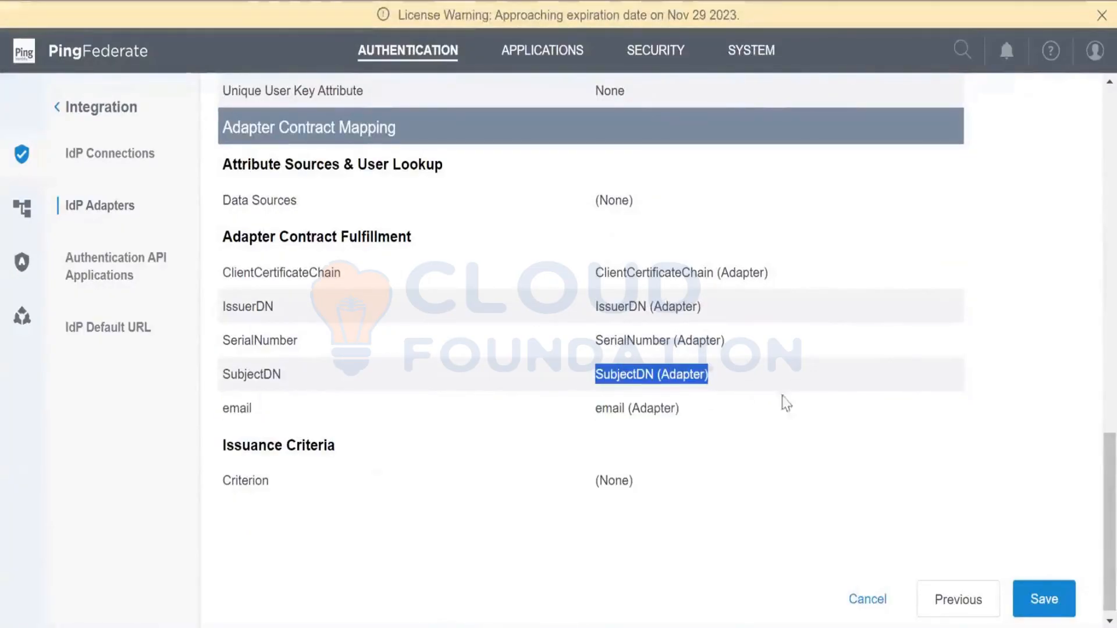
pyautogui.click(1054, 604)
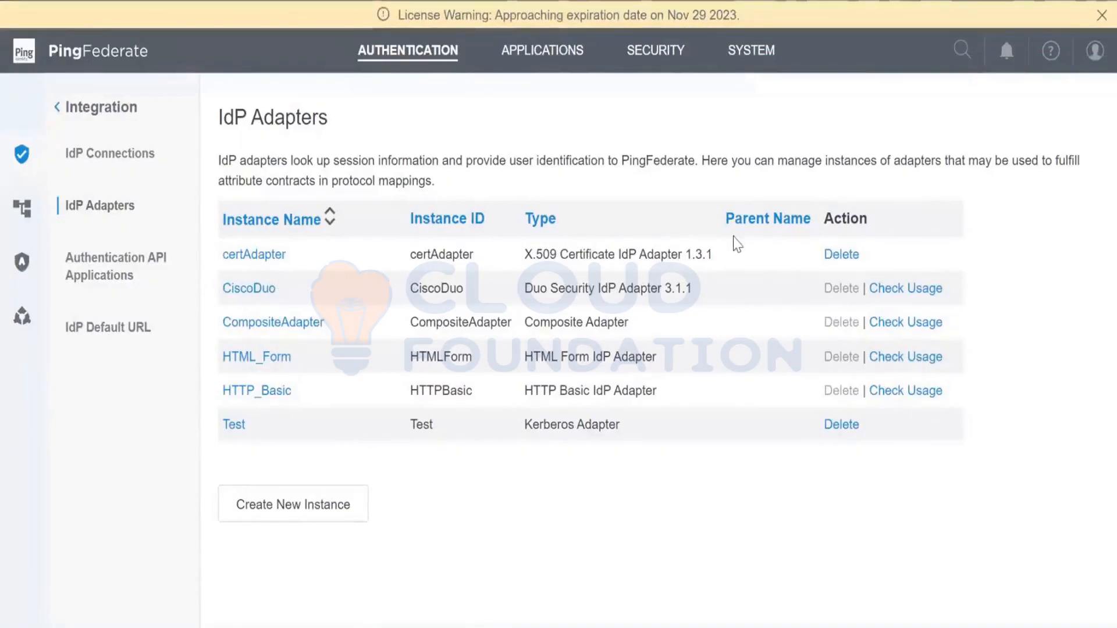
pyautogui.moveTo(731, 259); pyautogui.dragTo(592, 248)
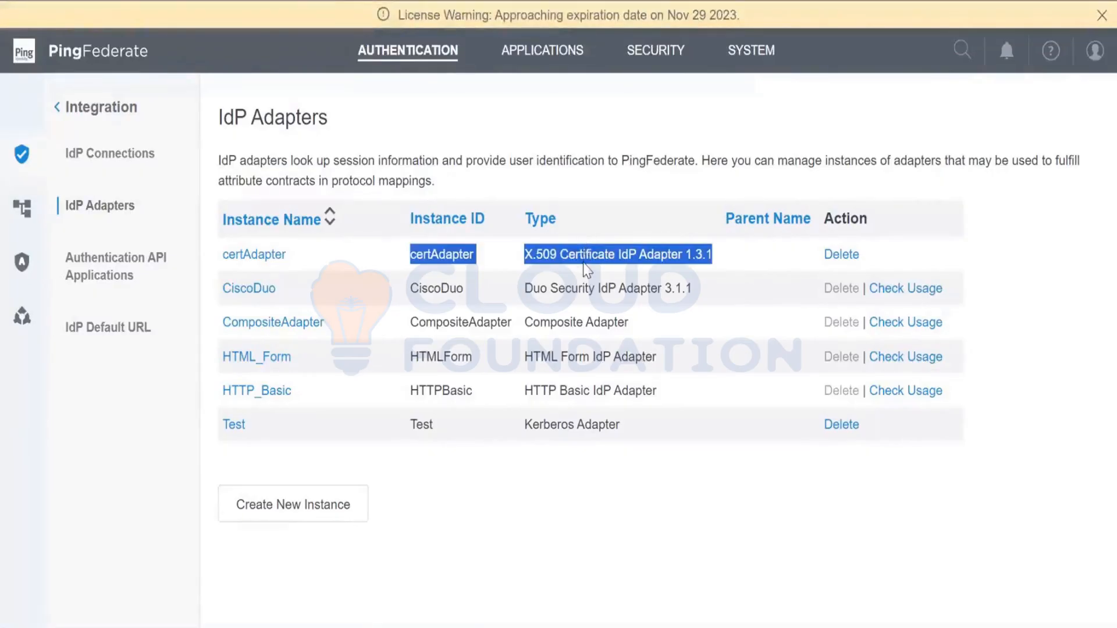
pyautogui.click(584, 268)
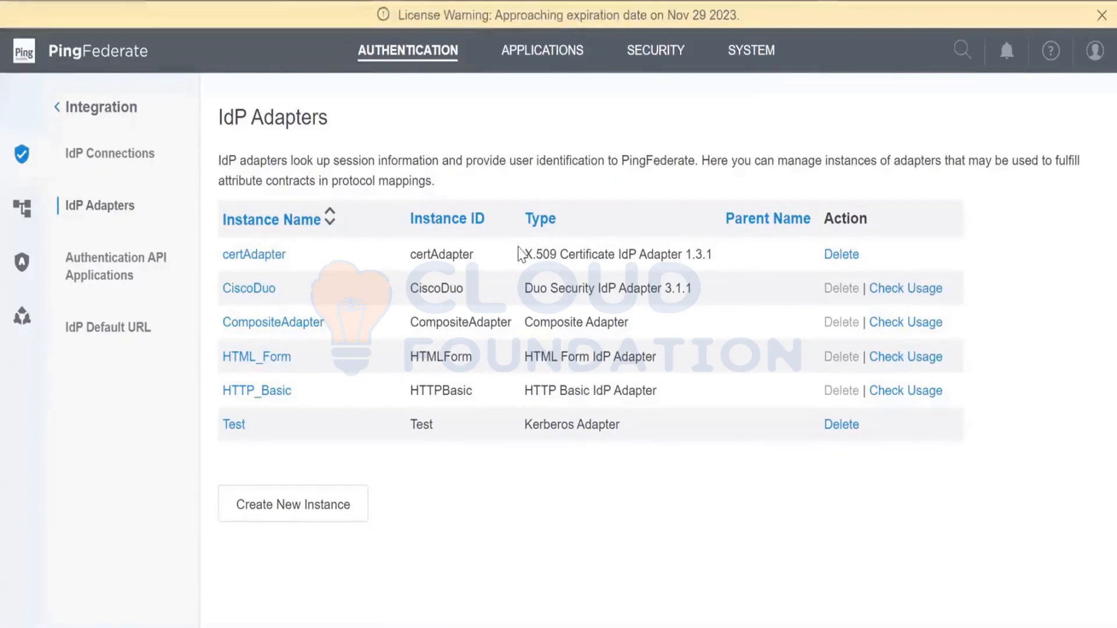
# Compare the adapter types of the certAdapter and Test instances, X.509 Certificate IdP Adapter 1.3.1 and Kerberos Adapter, in the IdP Adapters list.
pyautogui.moveTo(520, 255); pyautogui.dragTo(715, 242)
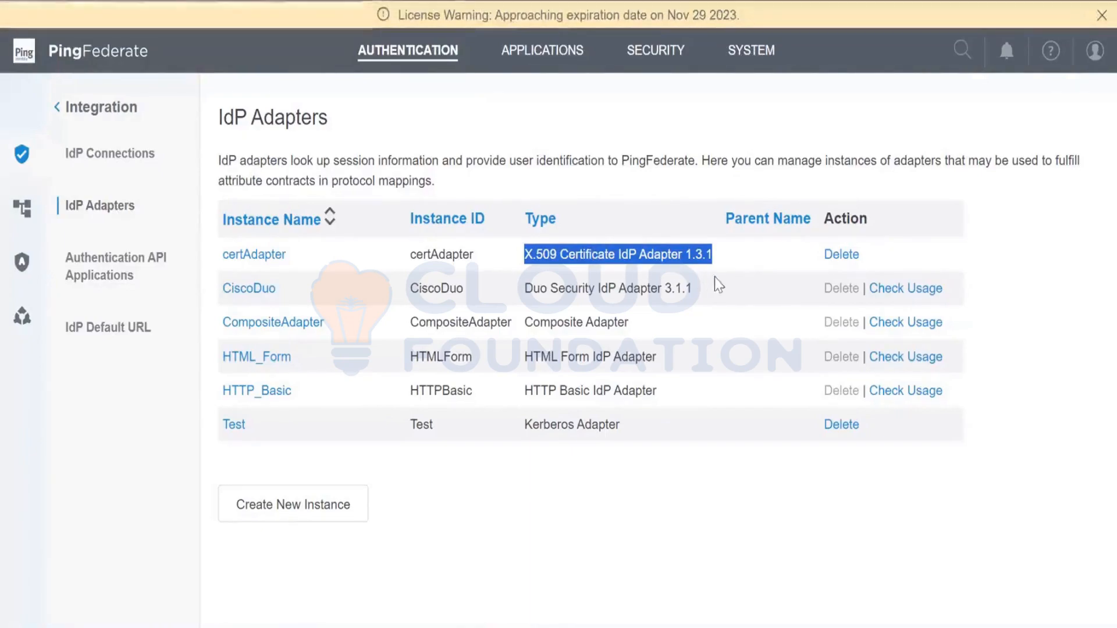
pyautogui.click(726, 255)
pyautogui.moveTo(715, 254); pyautogui.dragTo(523, 260)
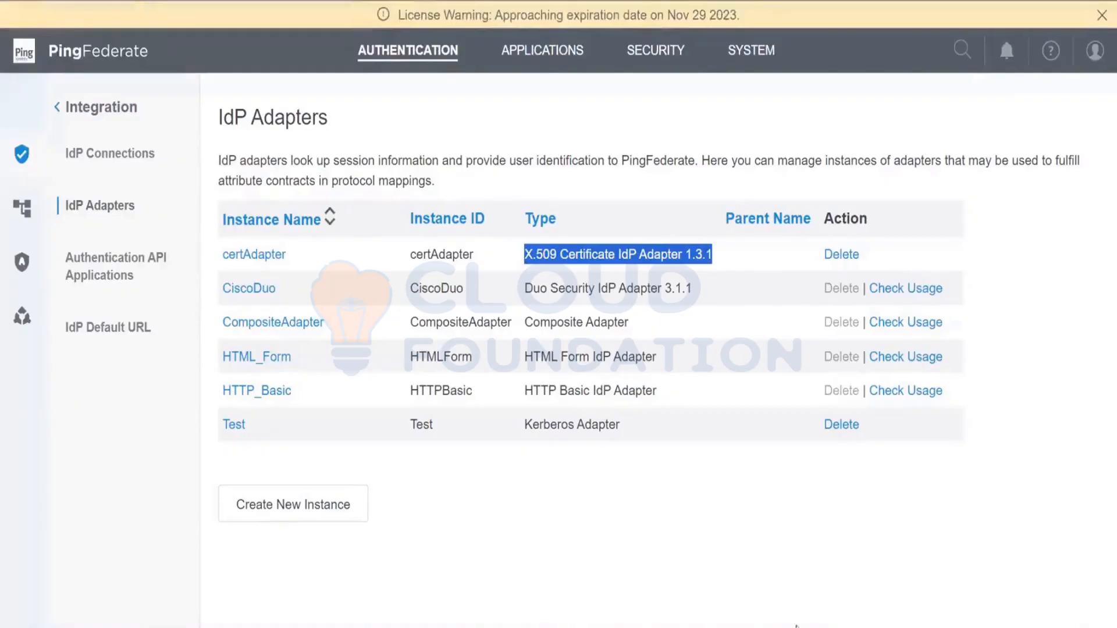
pyautogui.click(592, 227)
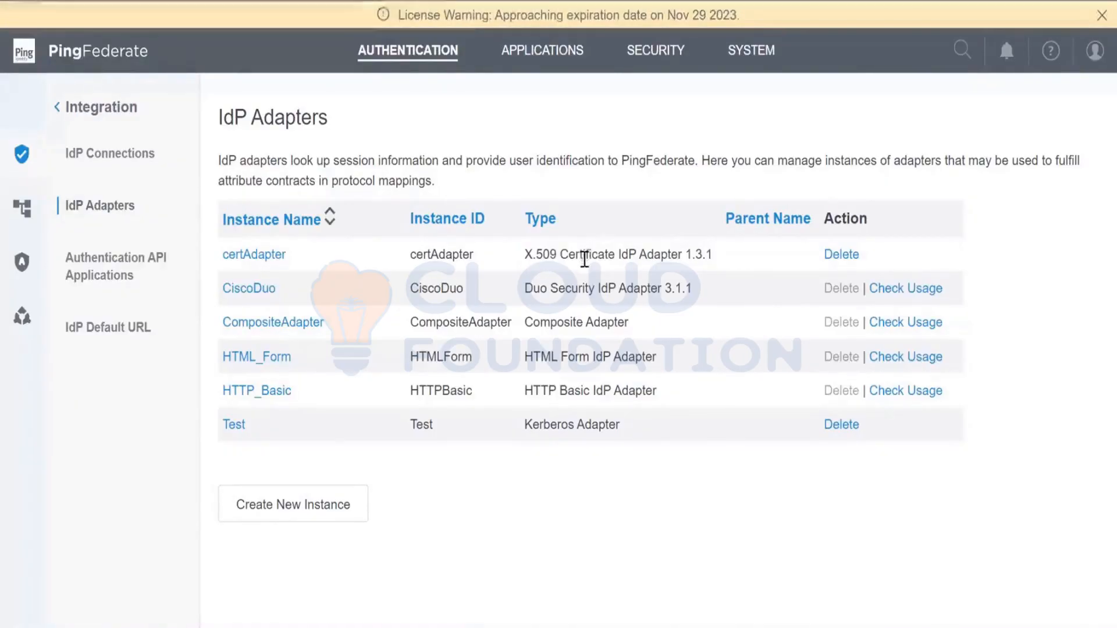
pyautogui.moveTo(528, 255); pyautogui.dragTo(718, 260)
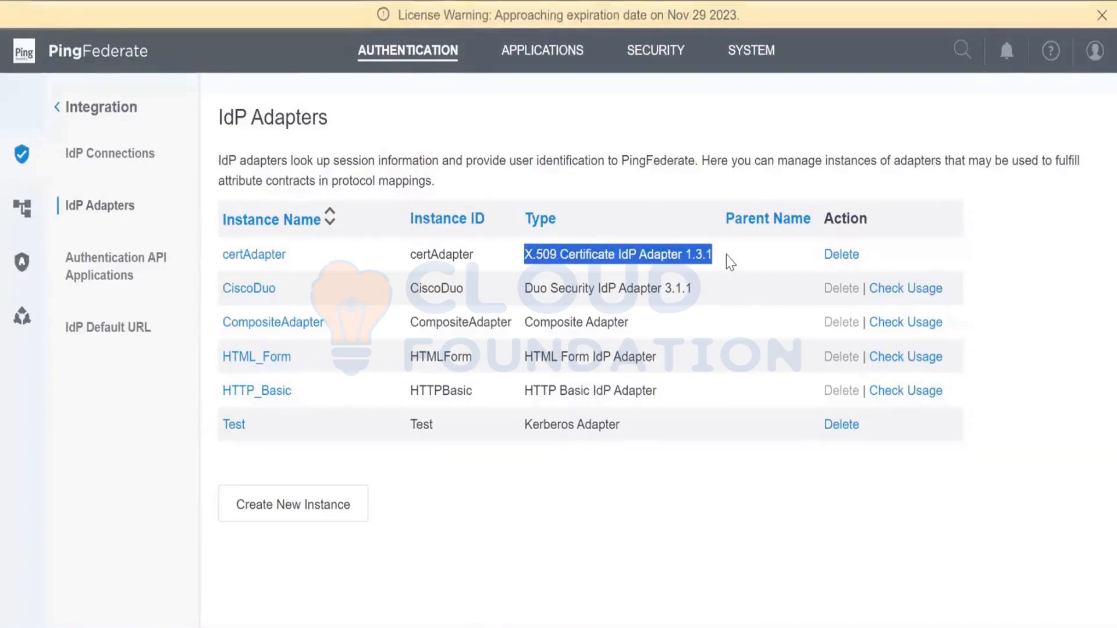
pyautogui.click(726, 255)
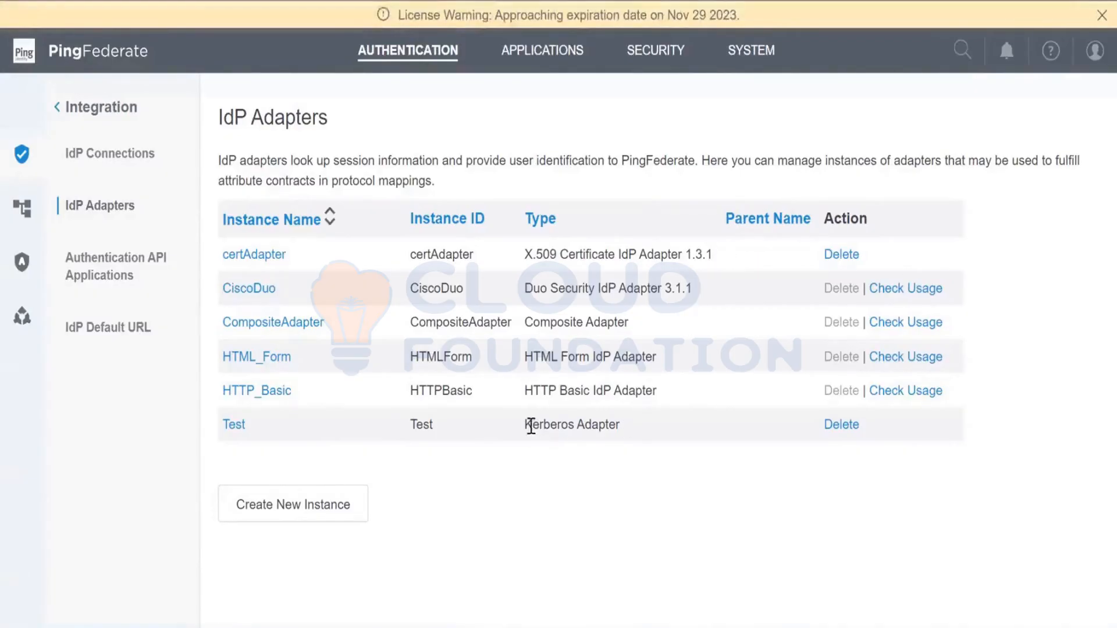
pyautogui.doubleClick(568, 424)
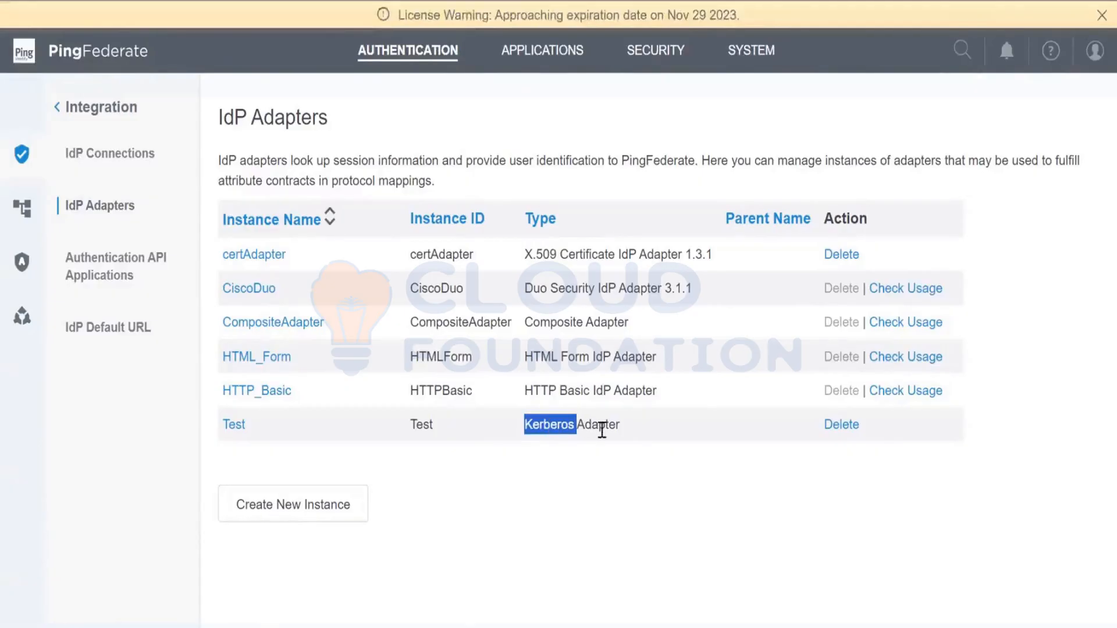
pyautogui.moveTo(568, 424); pyautogui.dragTo(621, 431)
pyautogui.click(638, 453)
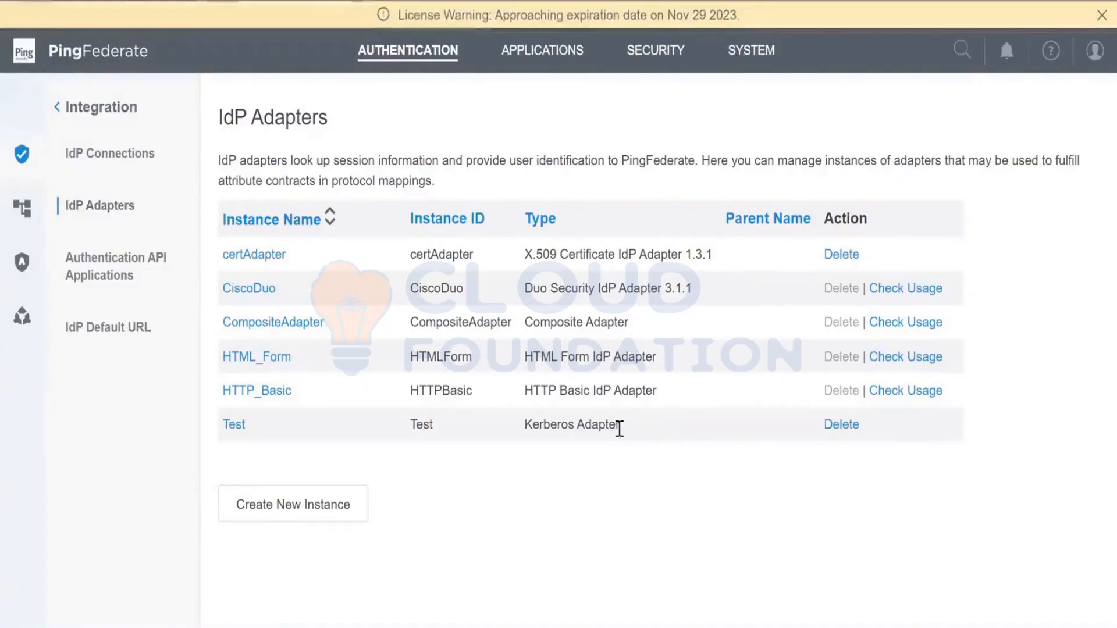
pyautogui.moveTo(619, 428); pyautogui.dragTo(524, 427)
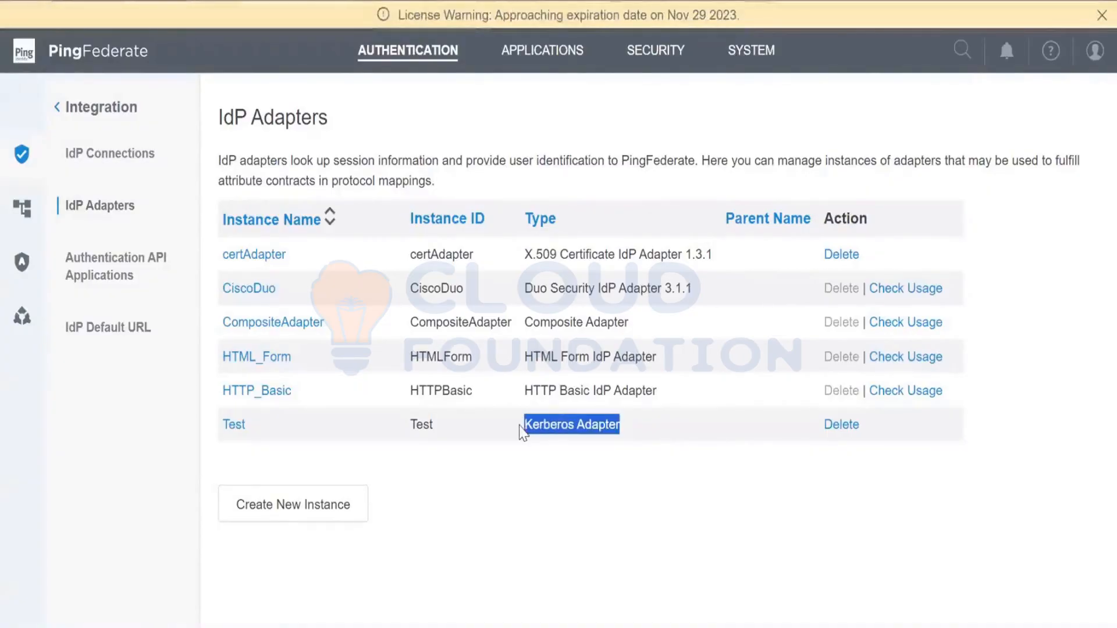
pyautogui.click(609, 470)
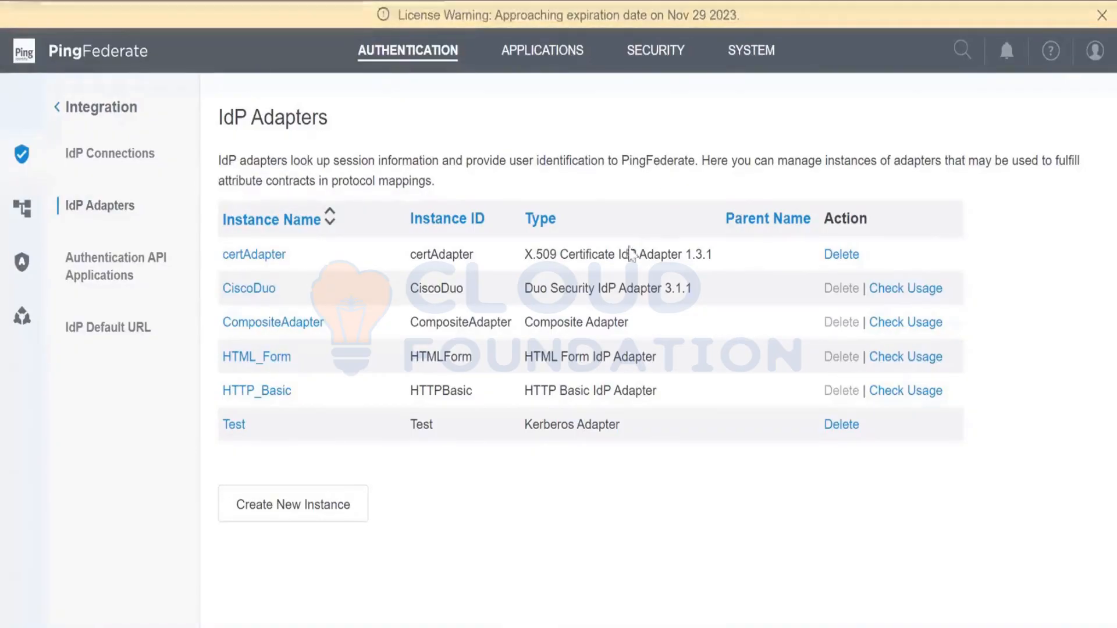
pyautogui.moveTo(516, 254); pyautogui.dragTo(722, 260)
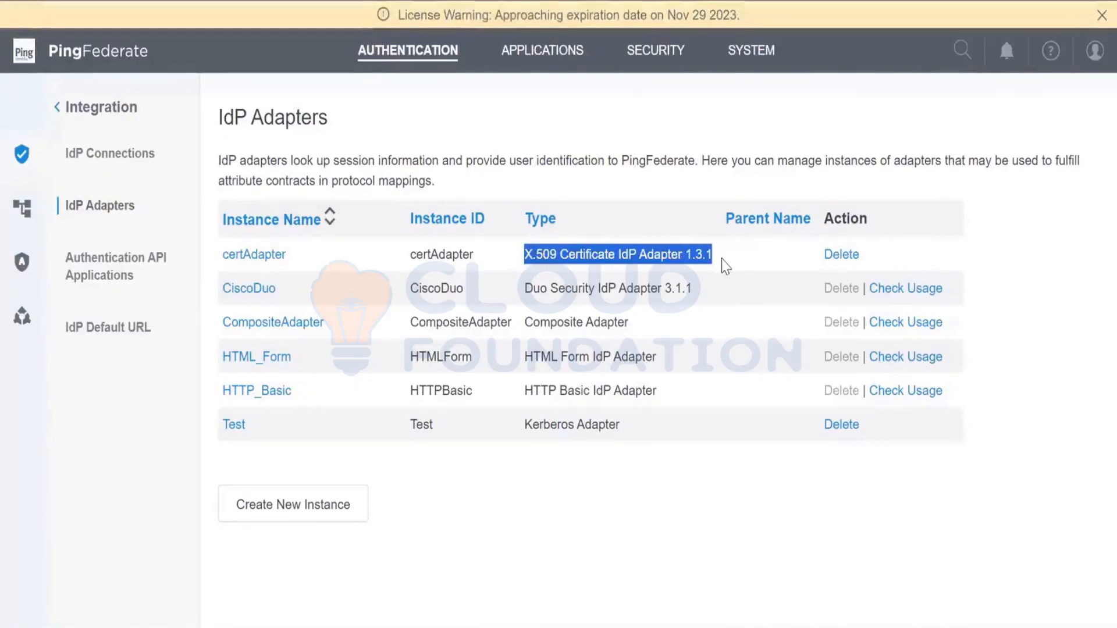
# Switch to the certificate manager, close the AAA Certificate Services details and the manager itself, and return to the IdP Adapters list.
pyautogui.click(861, 627)
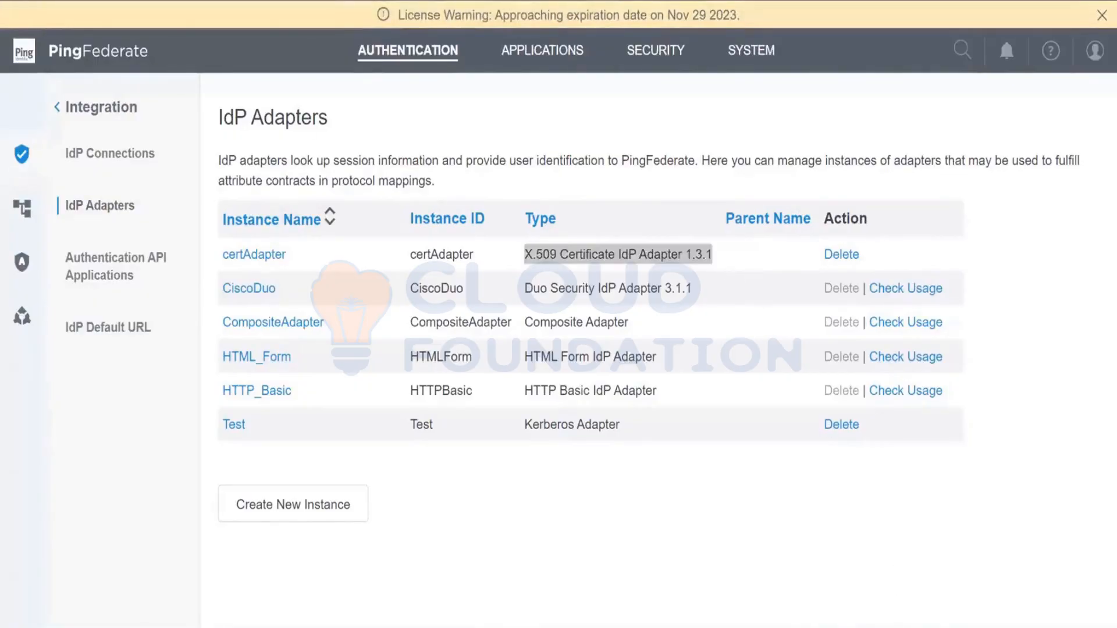
pyautogui.click(832, 627)
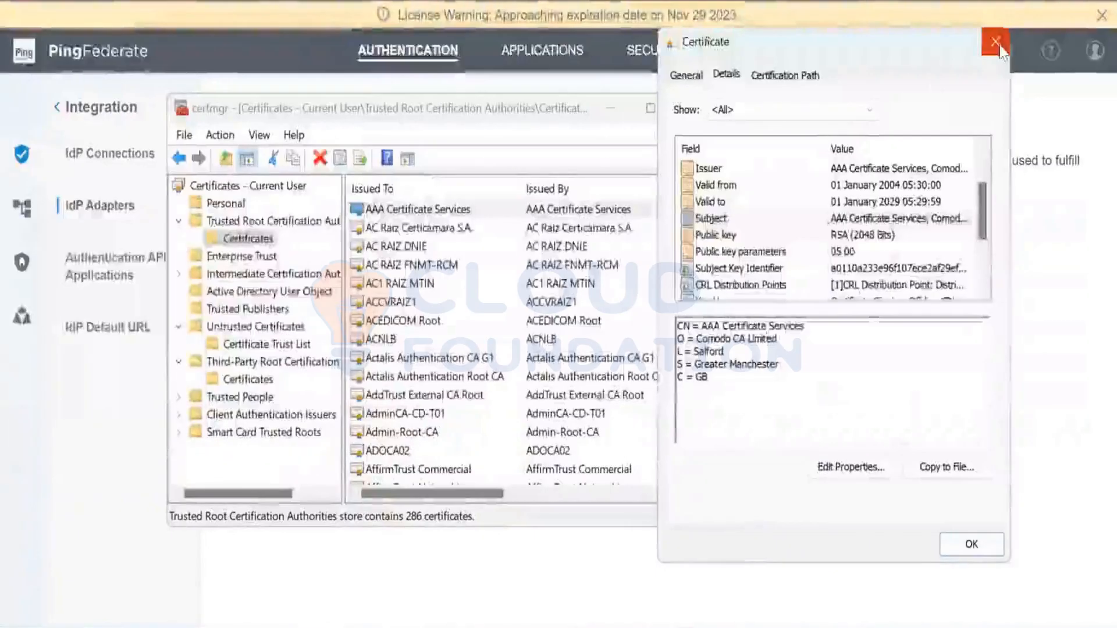
pyautogui.click(971, 544)
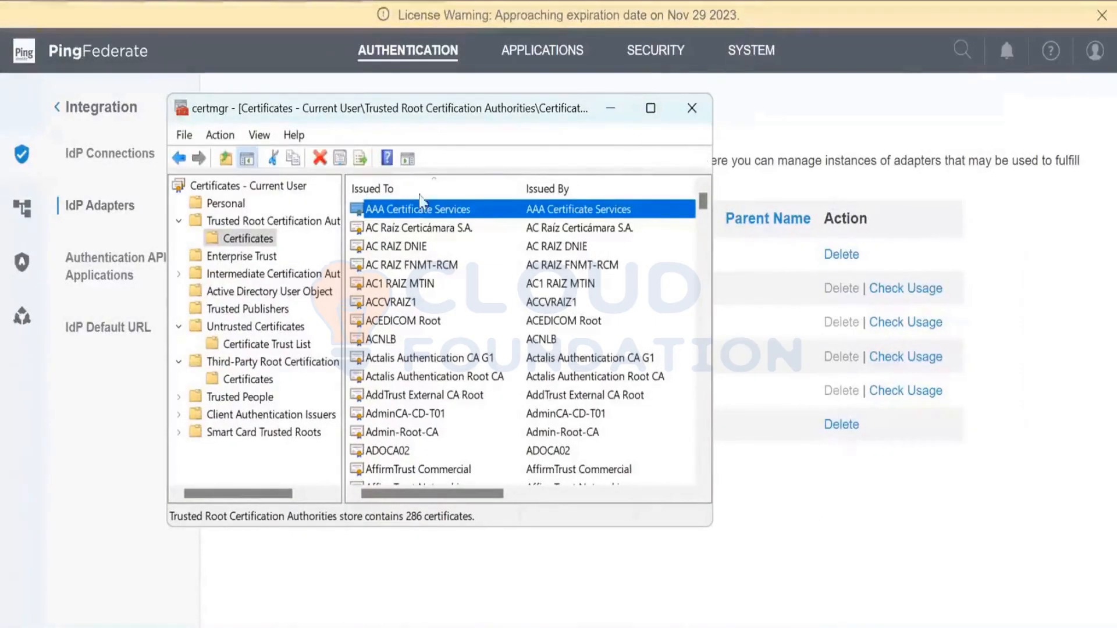
pyautogui.click(692, 107)
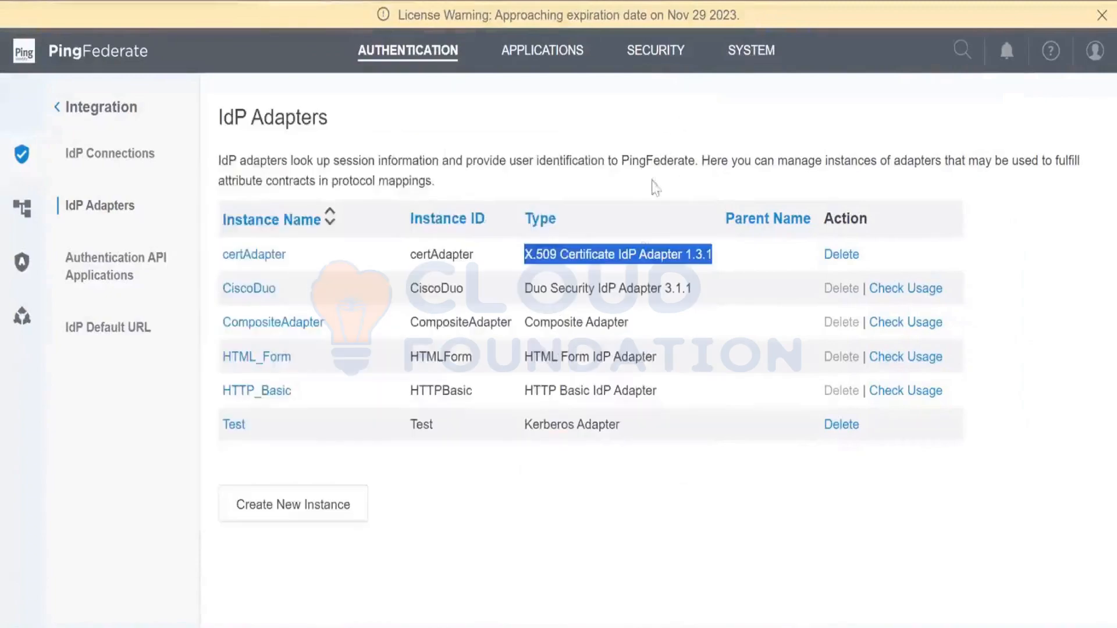
pyautogui.click(721, 514)
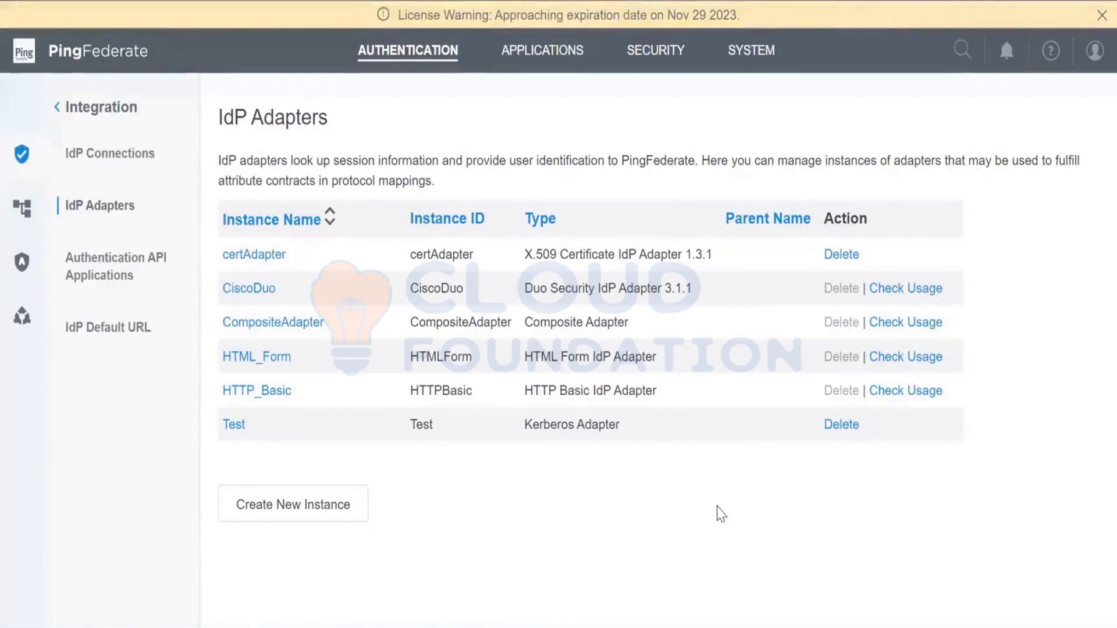
# Highlight the X.509 Certificate IdP Adapter 1.3.1 type in the certAdapter row.
pyautogui.moveTo(524, 257); pyautogui.dragTo(725, 271)
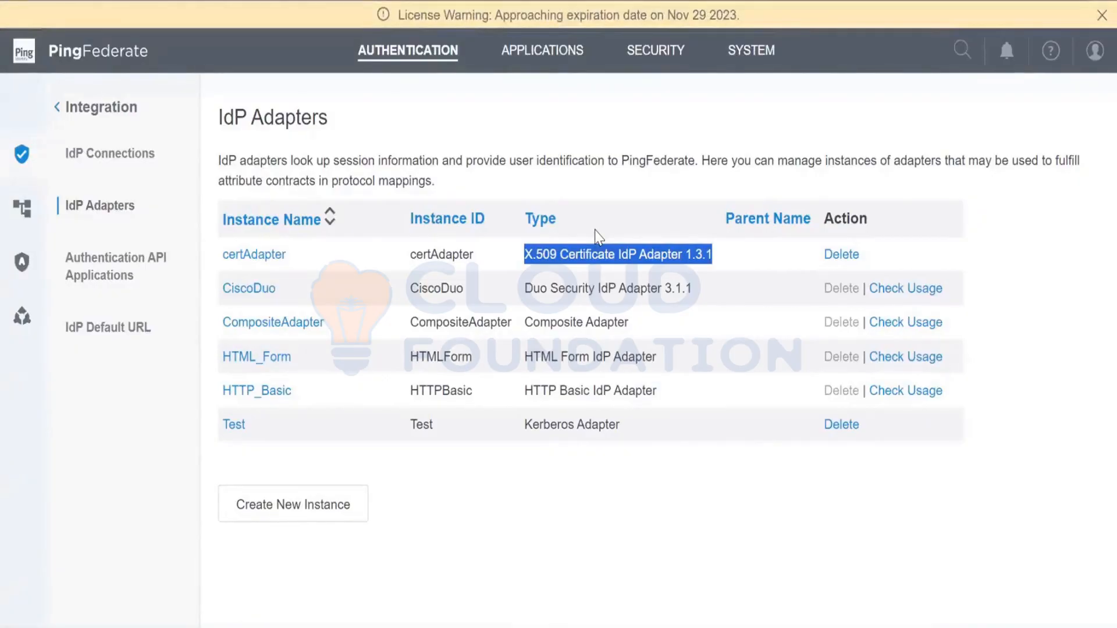
pyautogui.click(605, 185)
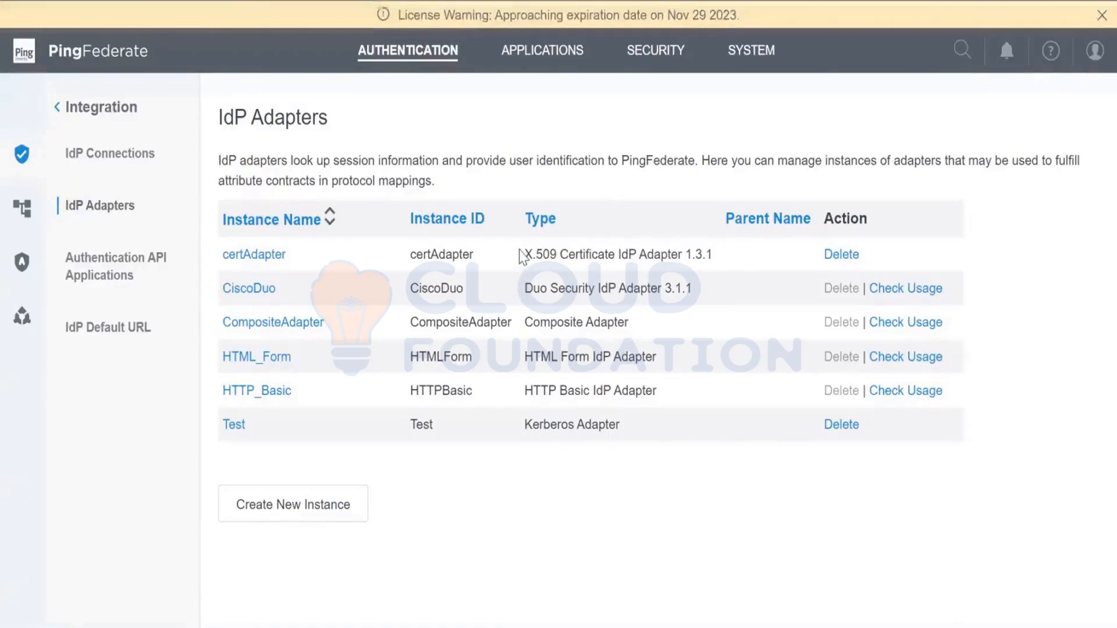
pyautogui.moveTo(523, 255); pyautogui.dragTo(724, 266)
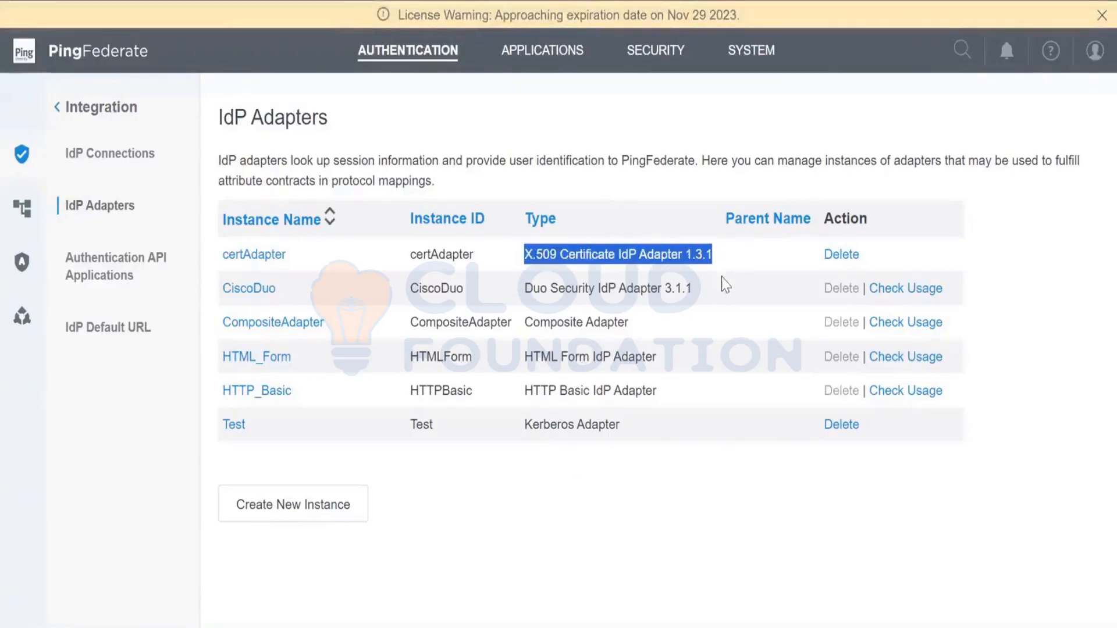
pyautogui.moveTo(524, 254); pyautogui.dragTo(721, 254)
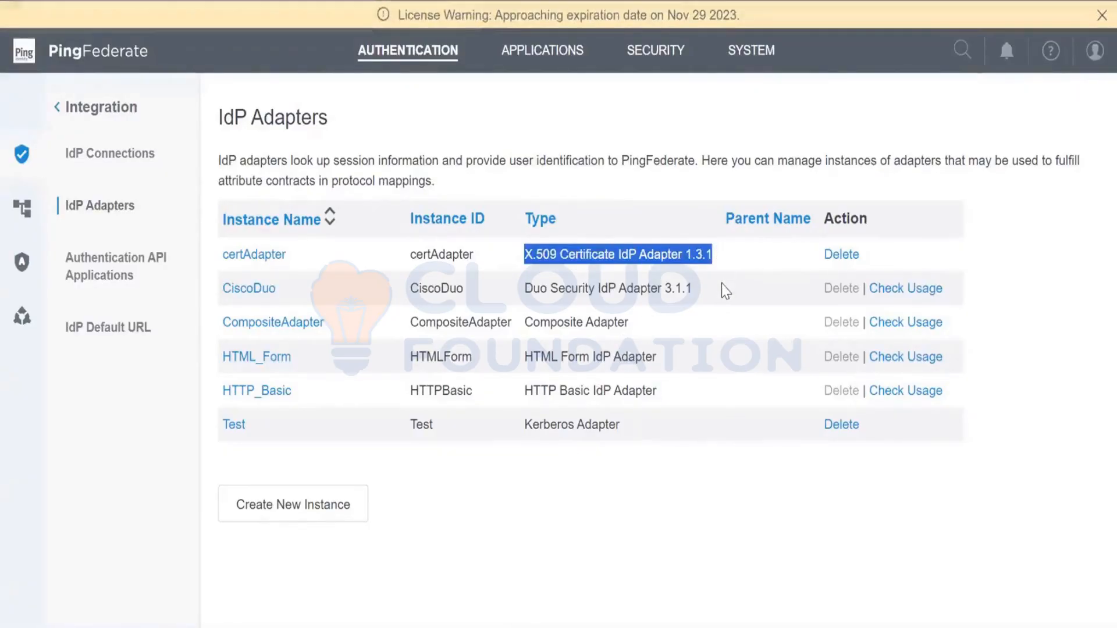